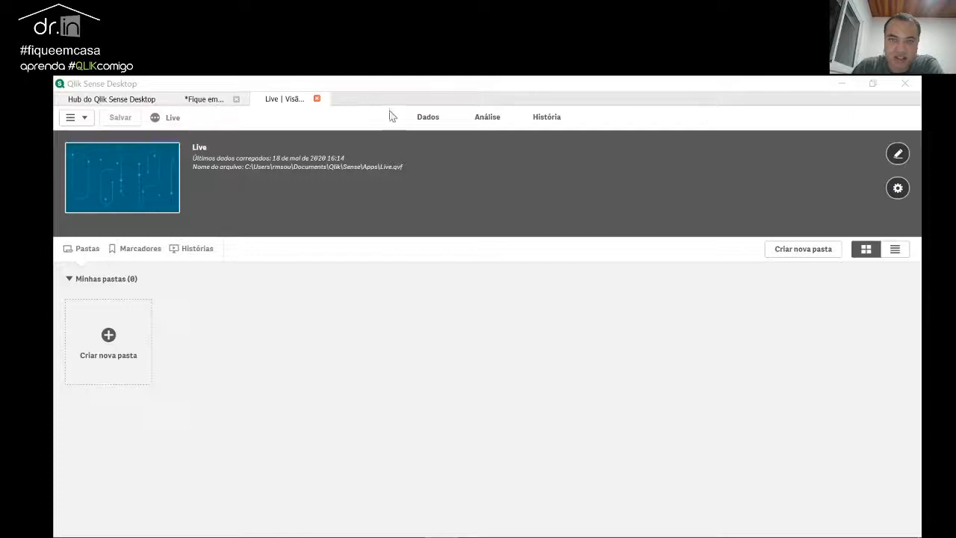
Step: Review the data model of the Live app, close that app and return to the "Fique em casa e aprenda" app
{"action": "left_click", "coordinate": [428, 119]}
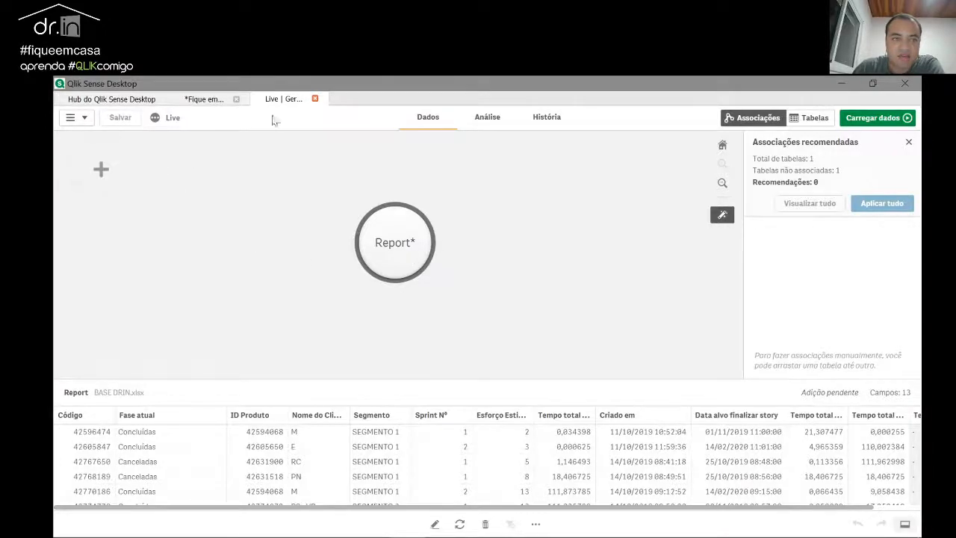
{"action": "left_click", "coordinate": [316, 100]}
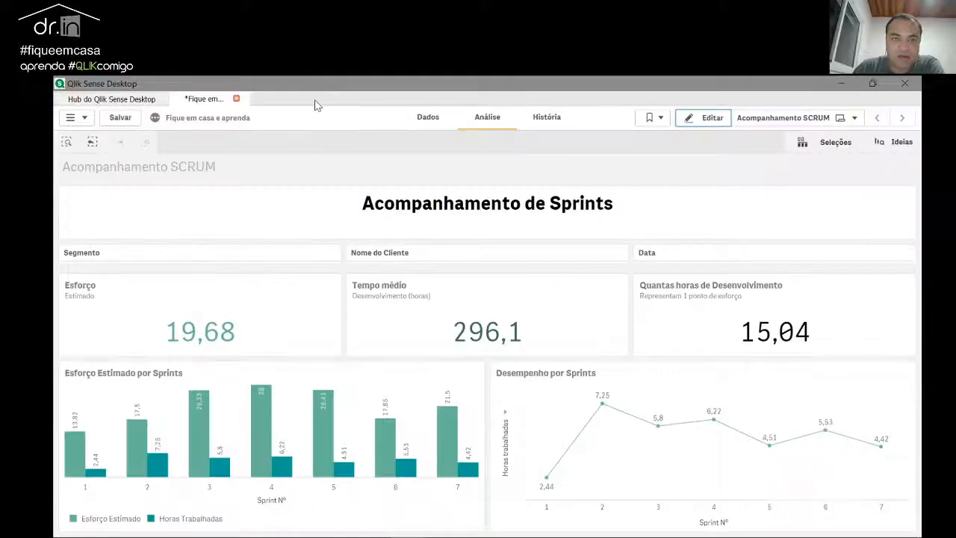
{"action": "left_click", "coordinate": [131, 100]}
{"action": "left_click", "coordinate": [207, 98]}
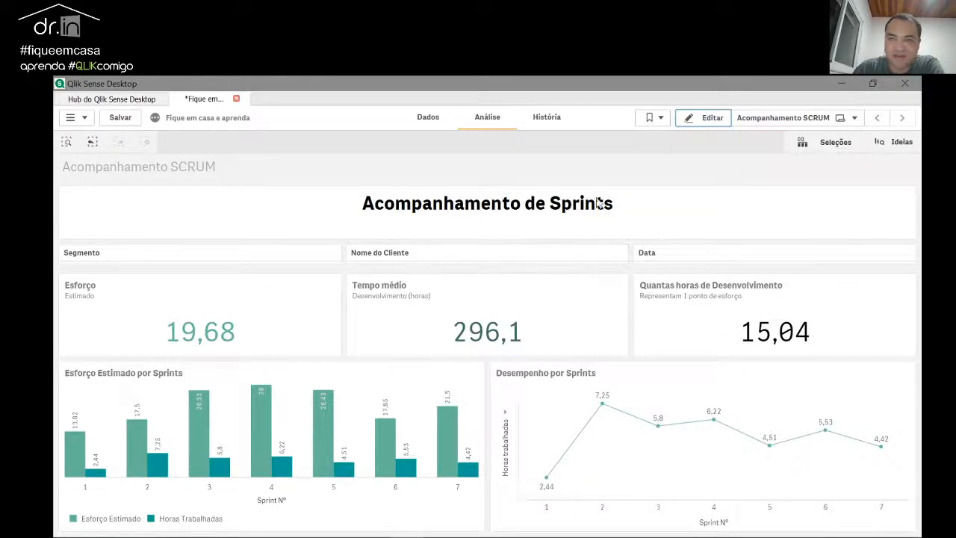
Step: Examine the options of the Segmento, Nome do Cliente and Data filters on the Acompanhamento SCRUM sheet
{"action": "left_click", "coordinate": [205, 264]}
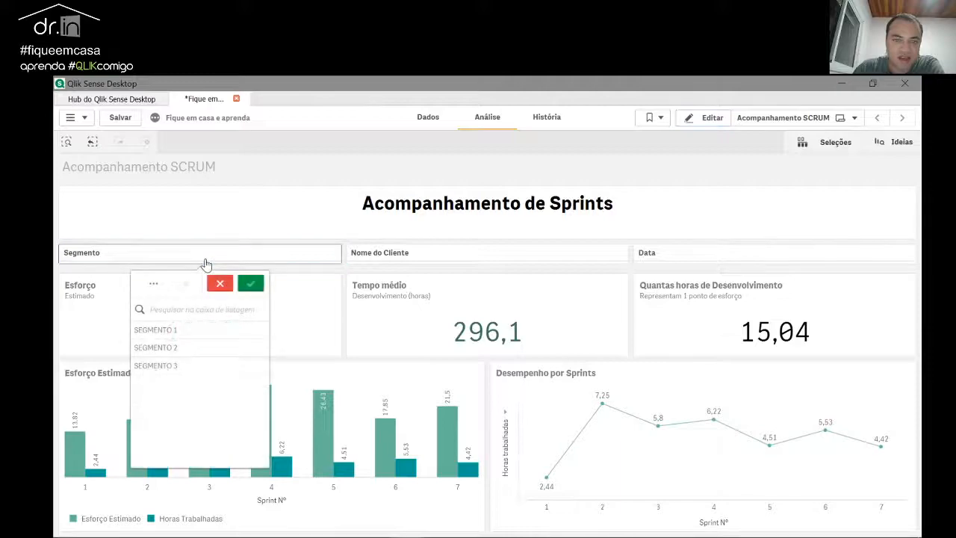
{"action": "left_click", "coordinate": [465, 257]}
{"action": "left_click", "coordinate": [673, 258]}
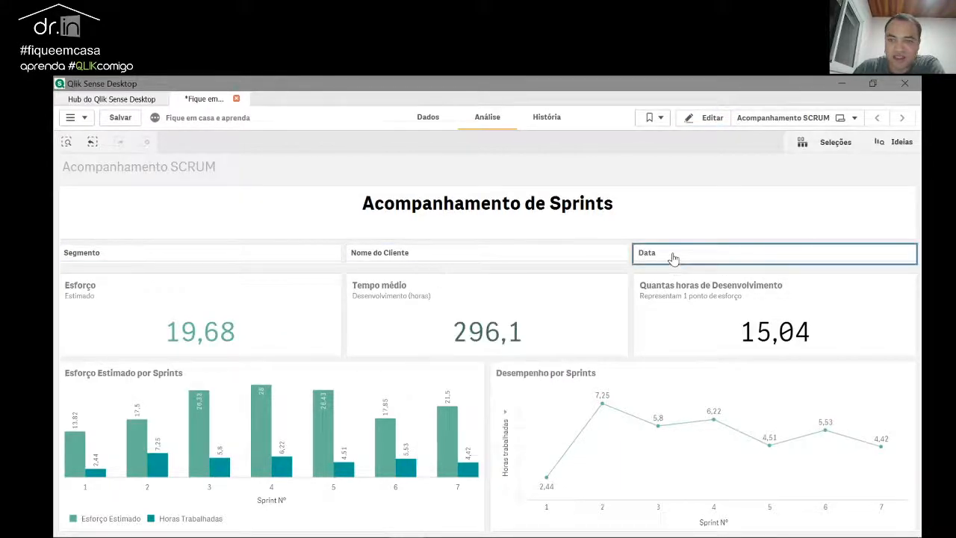
{"action": "left_click", "coordinate": [672, 258]}
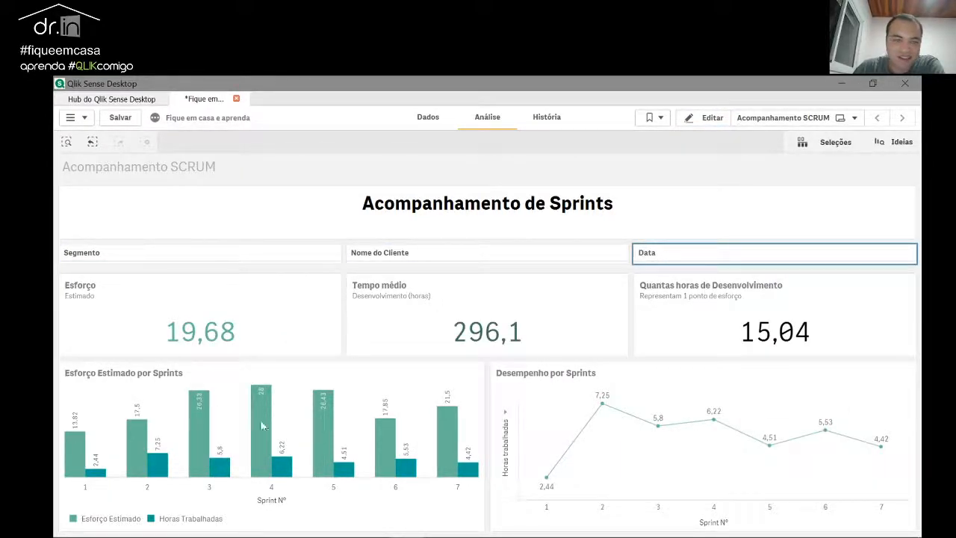
Step: Switch the Desempenho por Sprints chart's measure to Esforço Aplicado and back to Horas trabalhadas
{"action": "left_click", "coordinate": [504, 417]}
{"action": "left_click", "coordinate": [546, 453]}
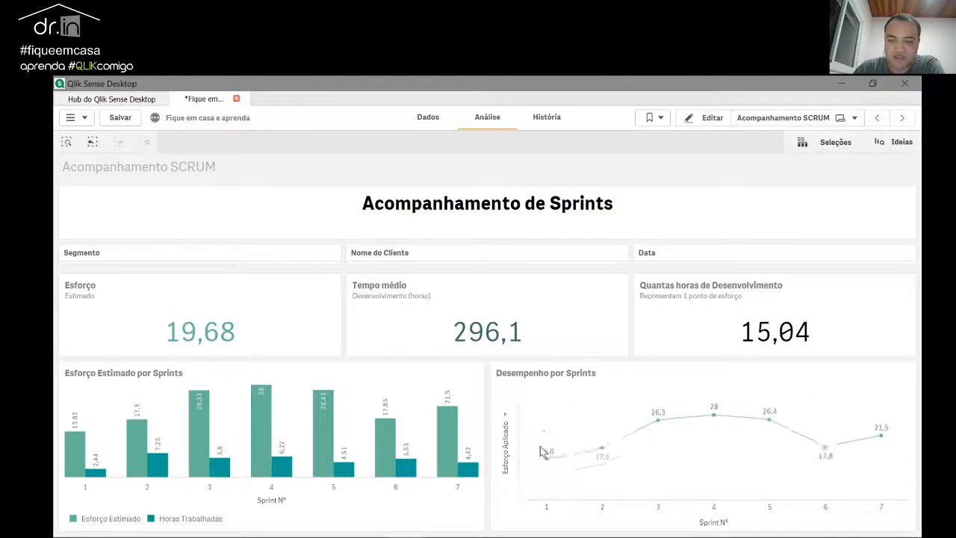
{"action": "left_click", "coordinate": [506, 420]}
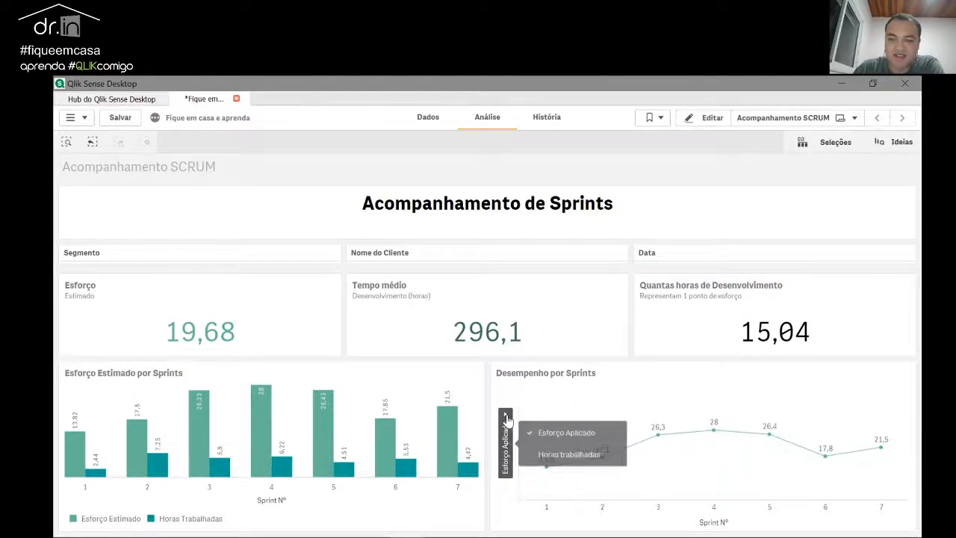
{"action": "left_click", "coordinate": [549, 453]}
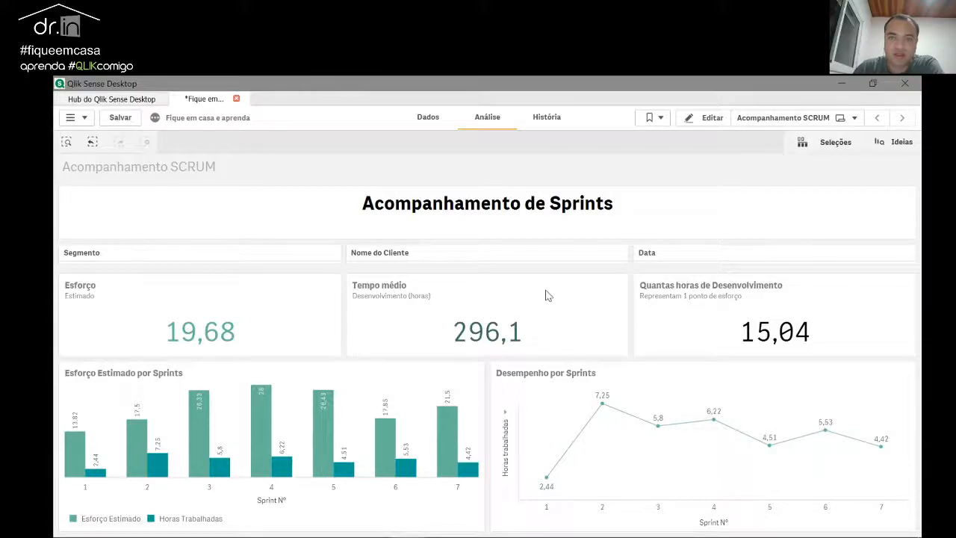
Step: Create a new app named "análise SCRUM" from the hub and open it
{"action": "left_click", "coordinate": [147, 101]}
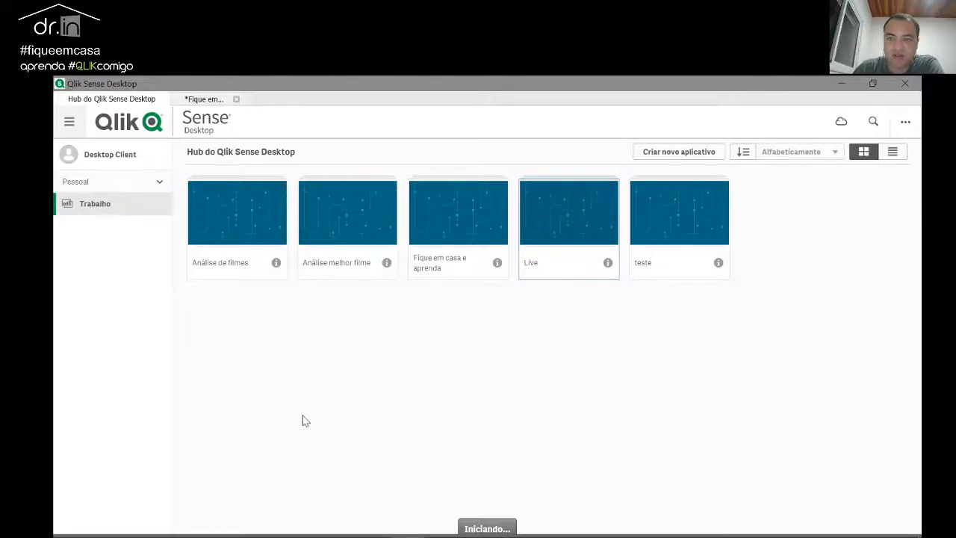
{"action": "left_click", "coordinate": [672, 155]}
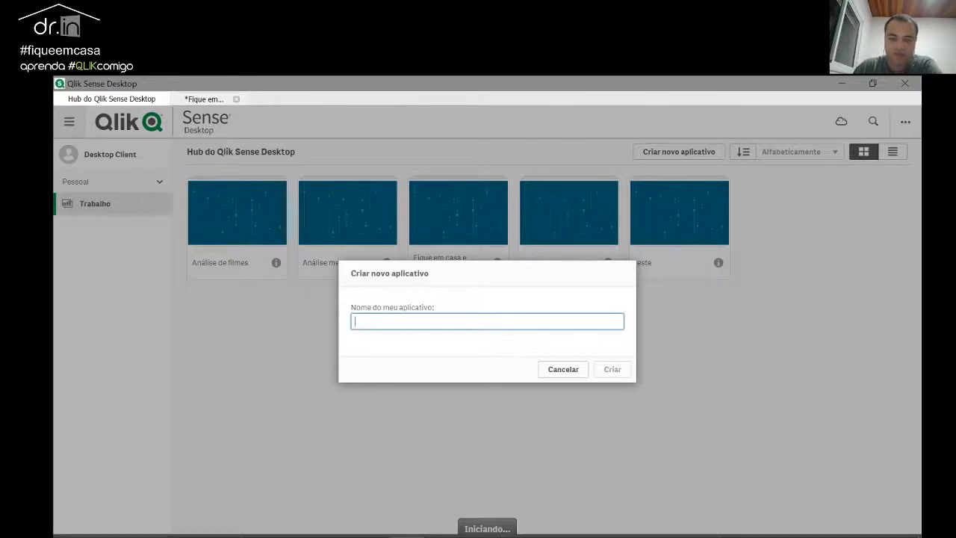
{"action": "type", "text": "análise SCRUM"}
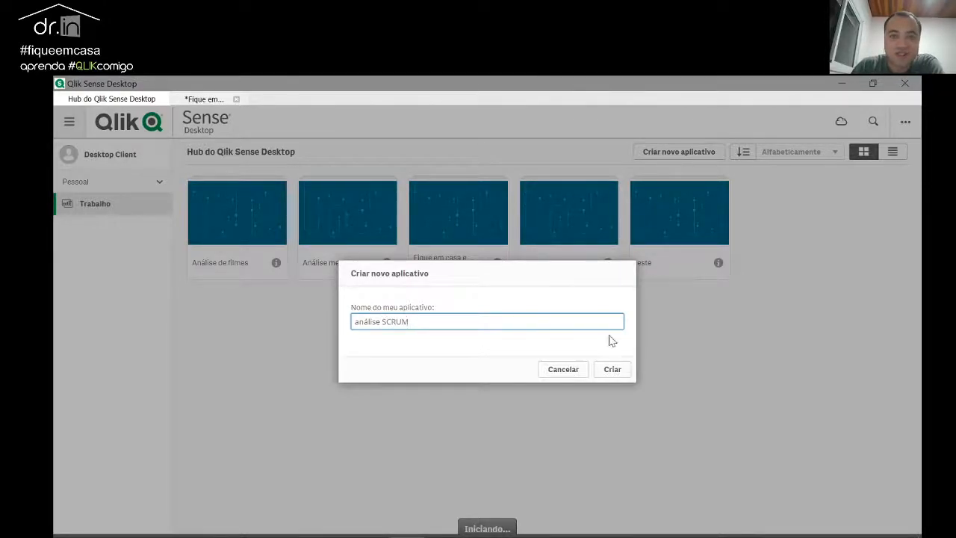
{"action": "left_click", "coordinate": [614, 372]}
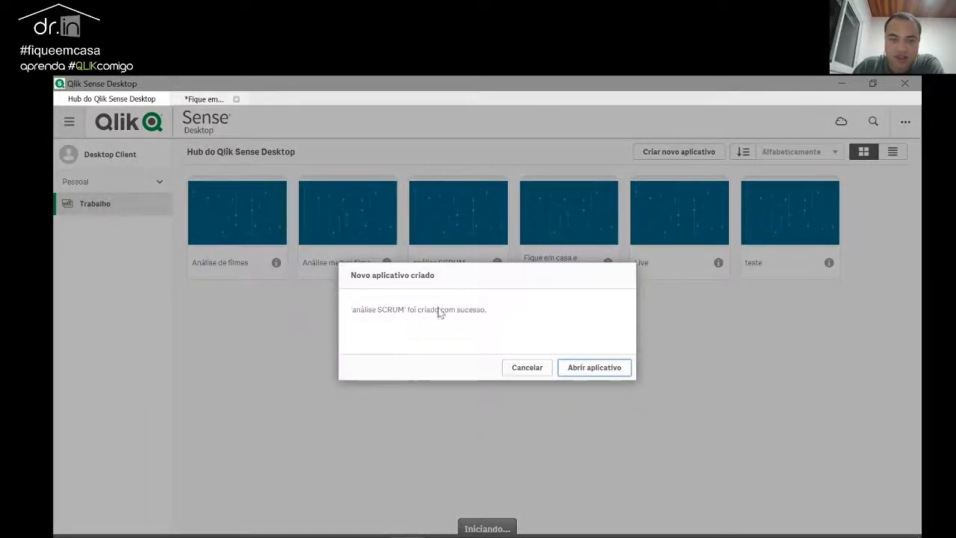
{"action": "left_click", "coordinate": [596, 367]}
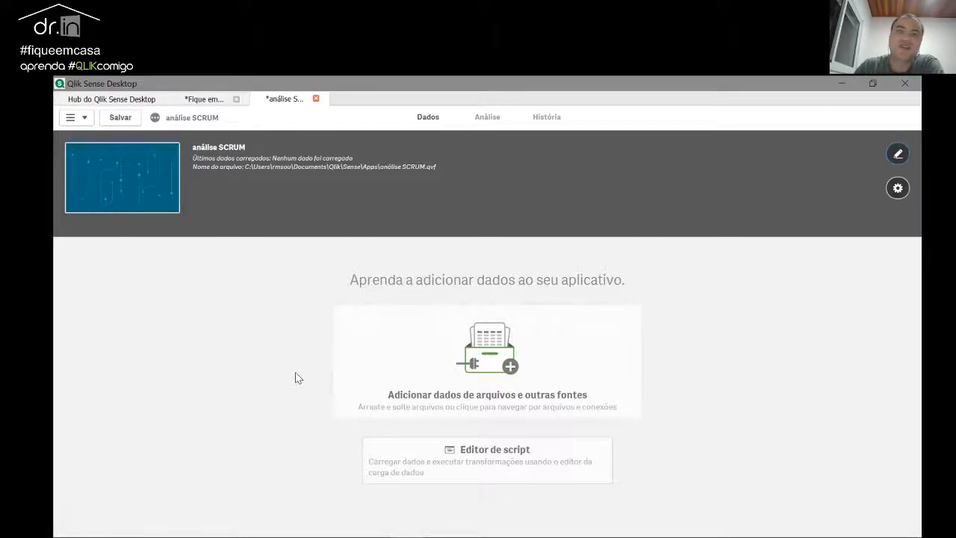
Step: Load the Report table with all its fields into the app from BASE DRIN.xlsx in the Live folder
{"action": "mouse_move", "coordinate": [271, 536]}
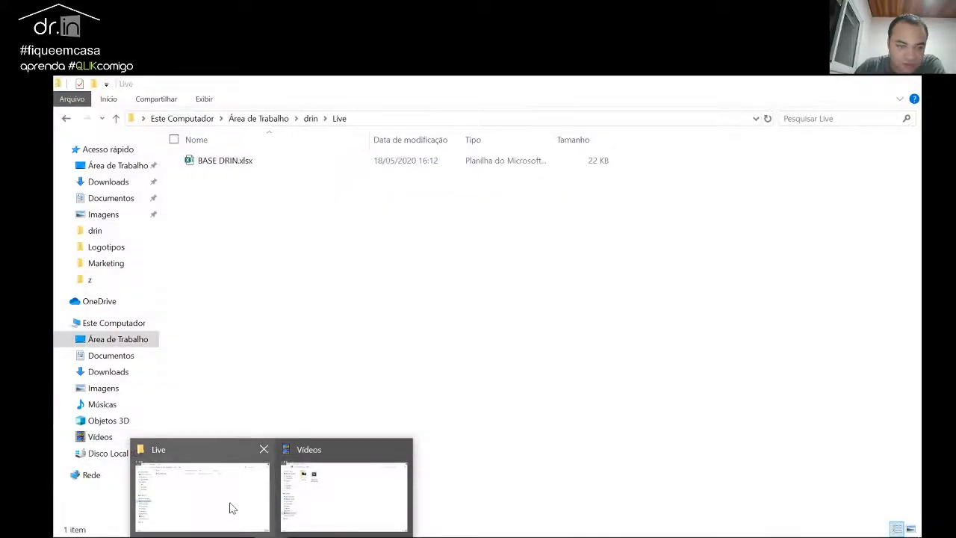
{"action": "left_click", "coordinate": [232, 508]}
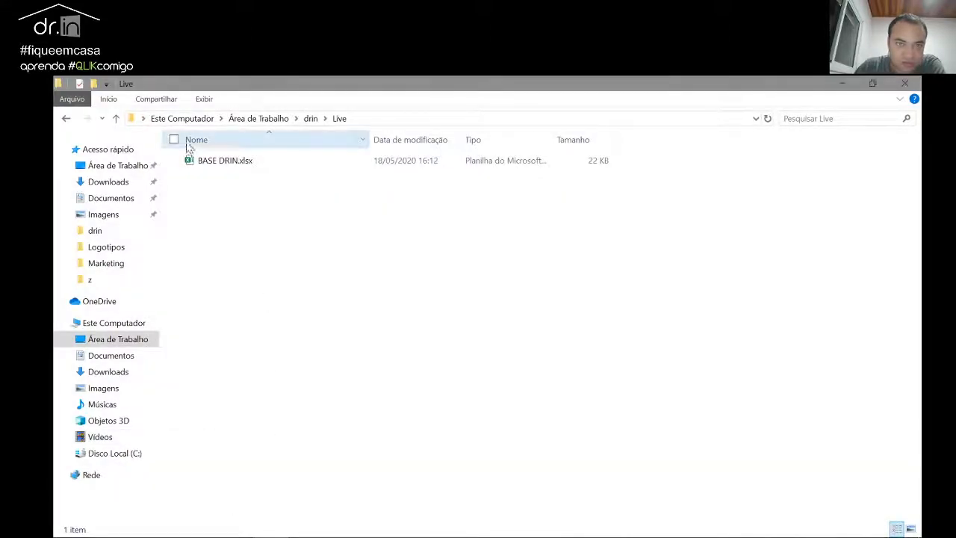
{"action": "left_click_drag", "start_coordinate": [215, 167], "coordinate": [290, 274]}
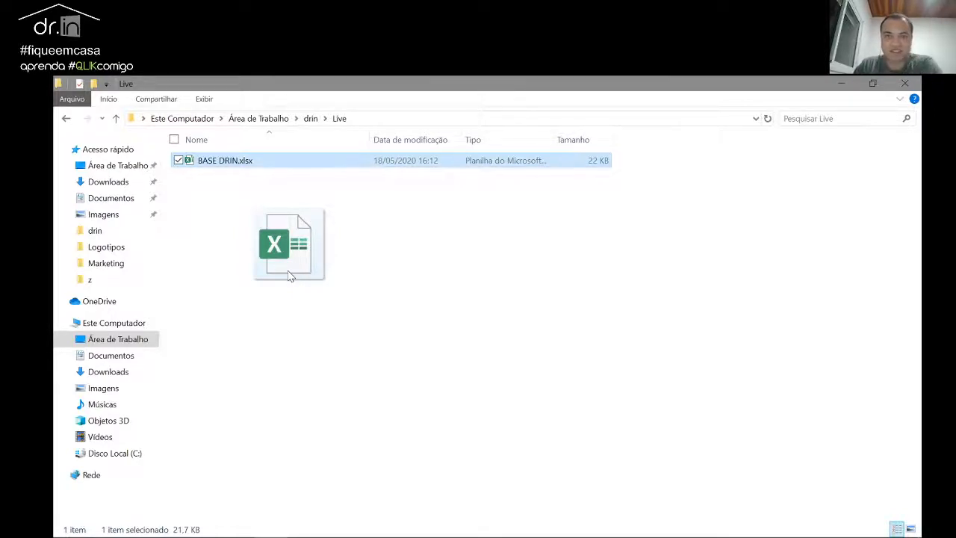
{"action": "left_click_drag", "start_coordinate": [291, 277], "coordinate": [298, 276]}
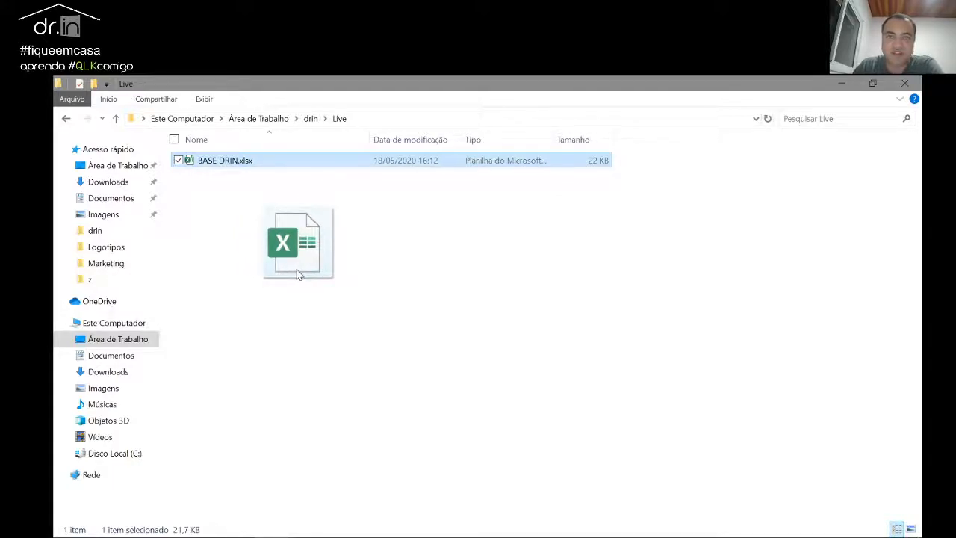
{"action": "left_click_drag", "start_coordinate": [298, 275], "coordinate": [494, 335]}
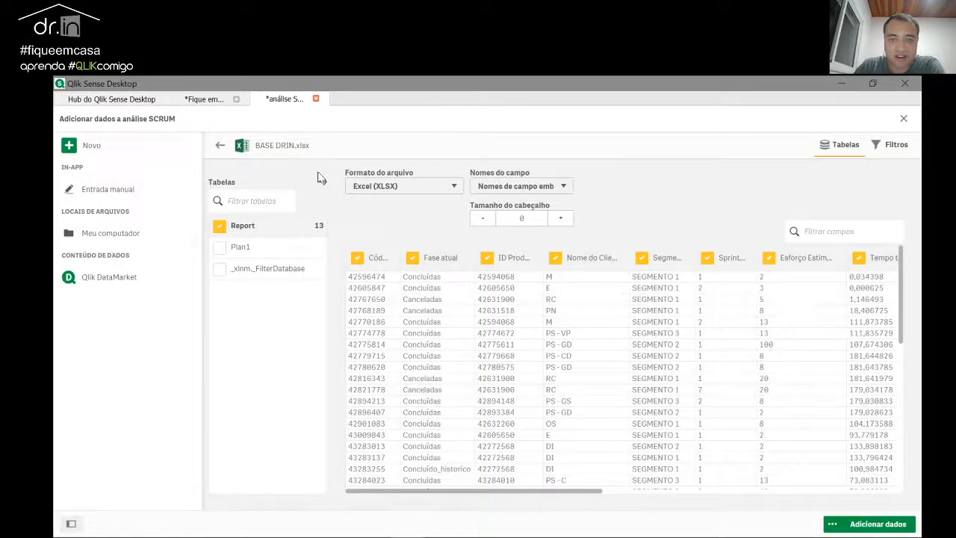
{"action": "left_click", "coordinate": [893, 524]}
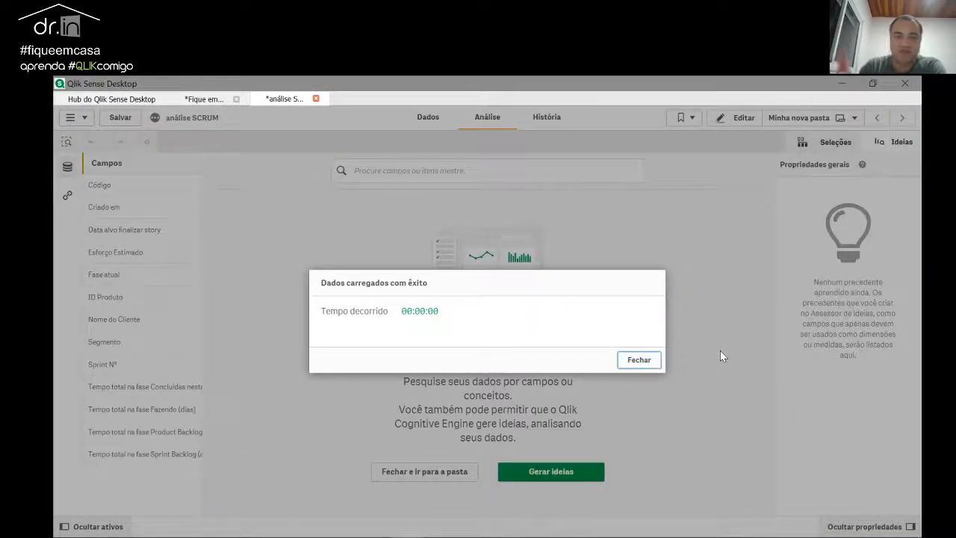
{"action": "left_click", "coordinate": [638, 360]}
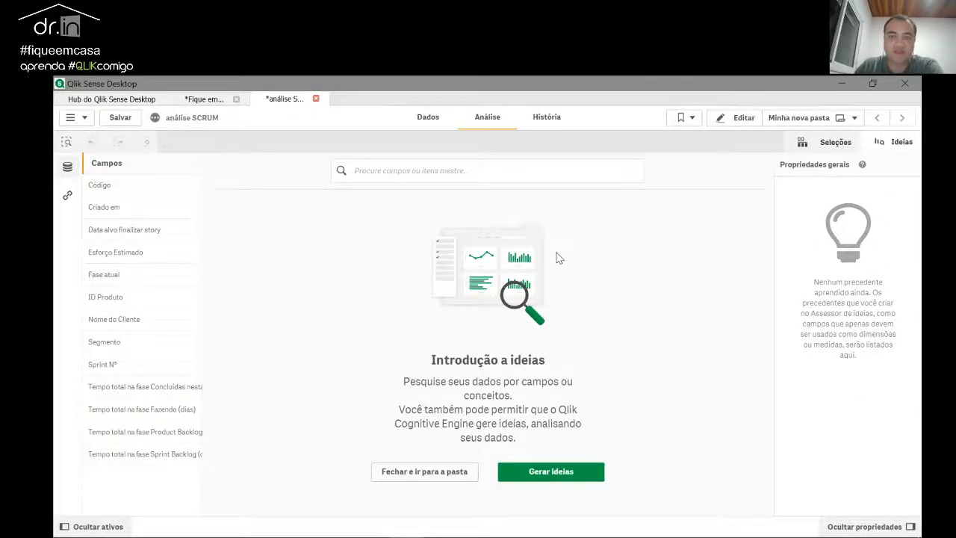
Step: Look through the app's data, analysis and story views, ending on the analysis view
{"action": "left_click", "coordinate": [428, 119]}
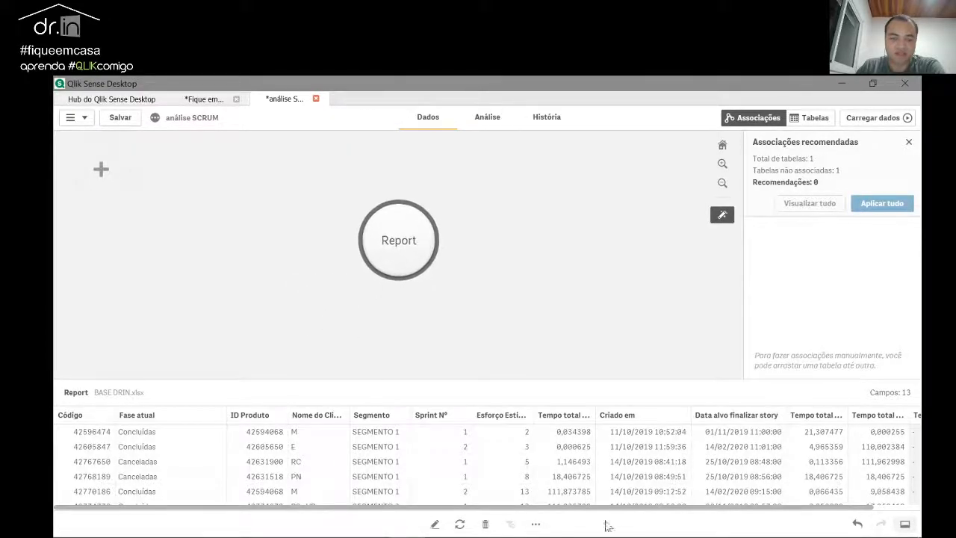
{"action": "left_click", "coordinate": [500, 125]}
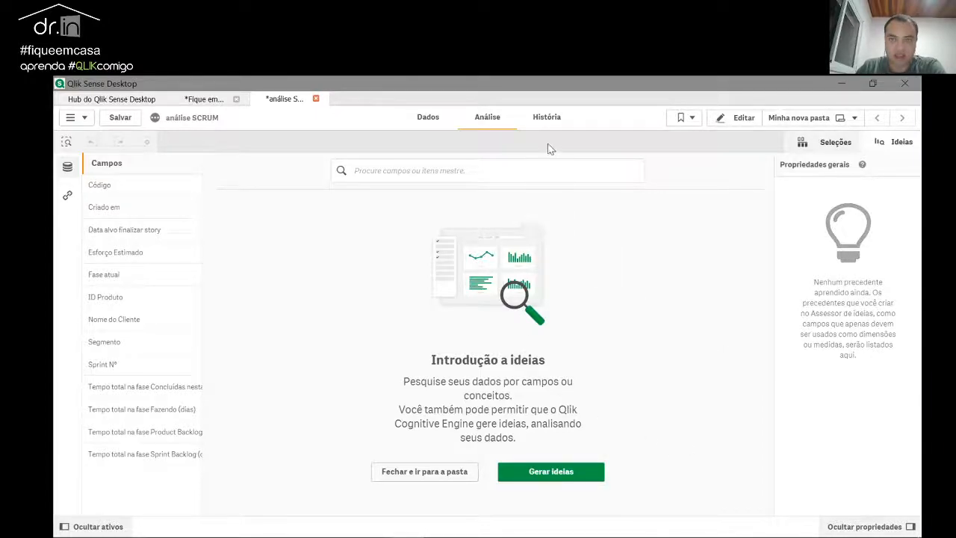
{"action": "left_click", "coordinate": [535, 118]}
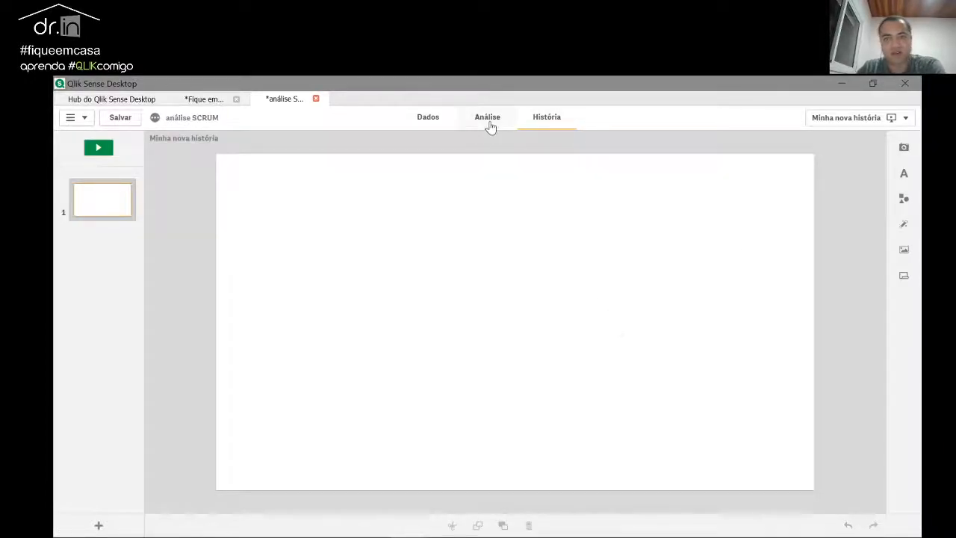
{"action": "left_click", "coordinate": [489, 124]}
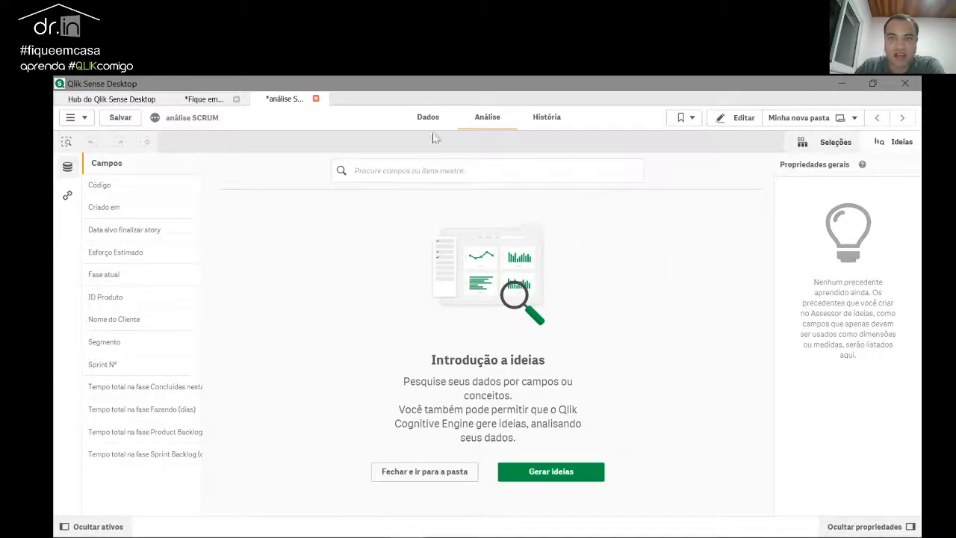
Step: Put the new sheet into edit mode, show its properties and select its title text
{"action": "left_click", "coordinate": [745, 122]}
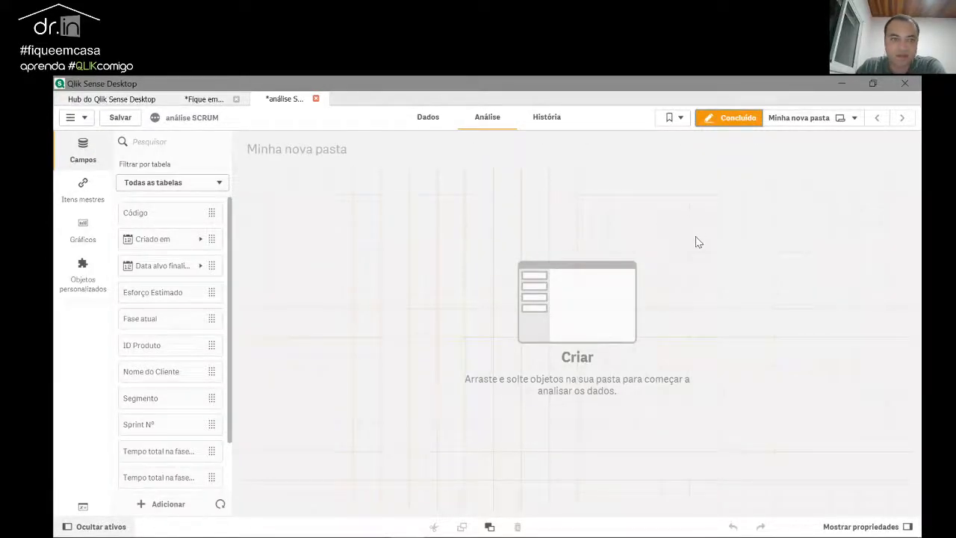
{"action": "left_click", "coordinate": [740, 171]}
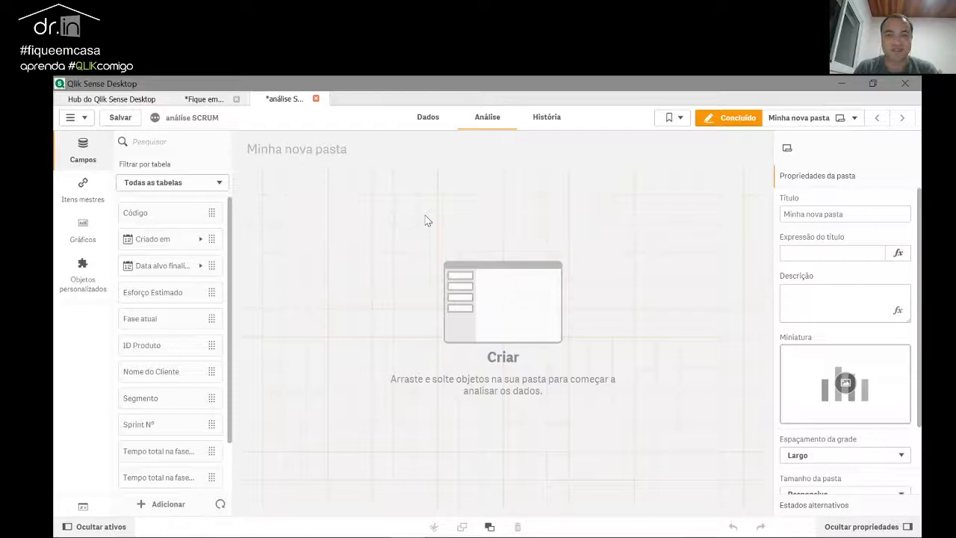
{"action": "left_click_drag", "start_coordinate": [849, 214], "coordinate": [792, 214]}
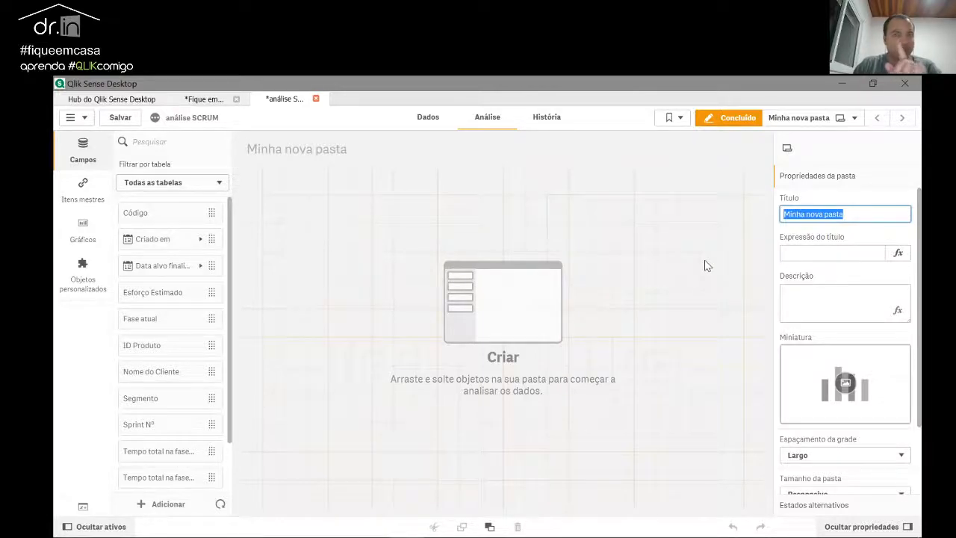
Step: Switch to Power BI Desktop to view the Acompanhamento das Sprints report, and return to Qlik Sense Desktop
{"action": "left_click", "coordinate": [408, 537]}
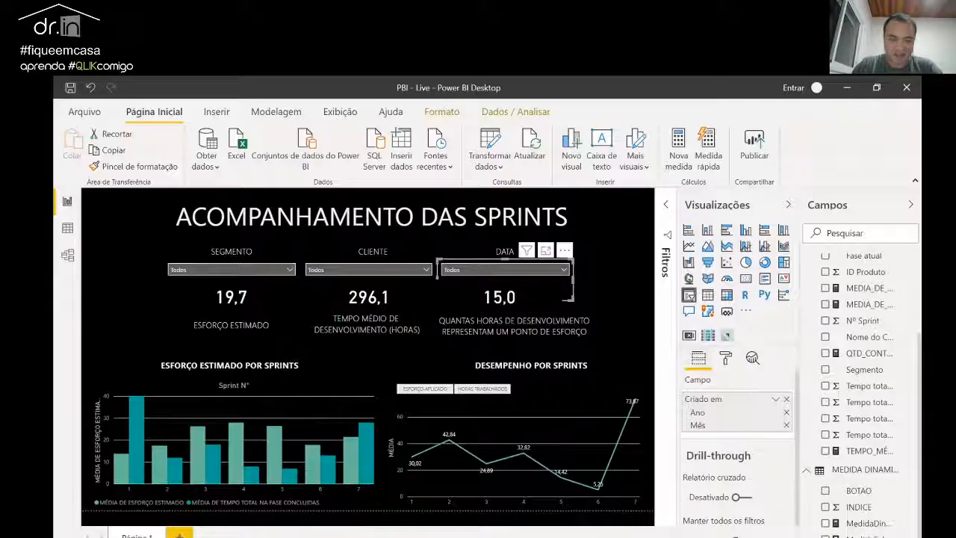
{"action": "left_click", "coordinate": [608, 293]}
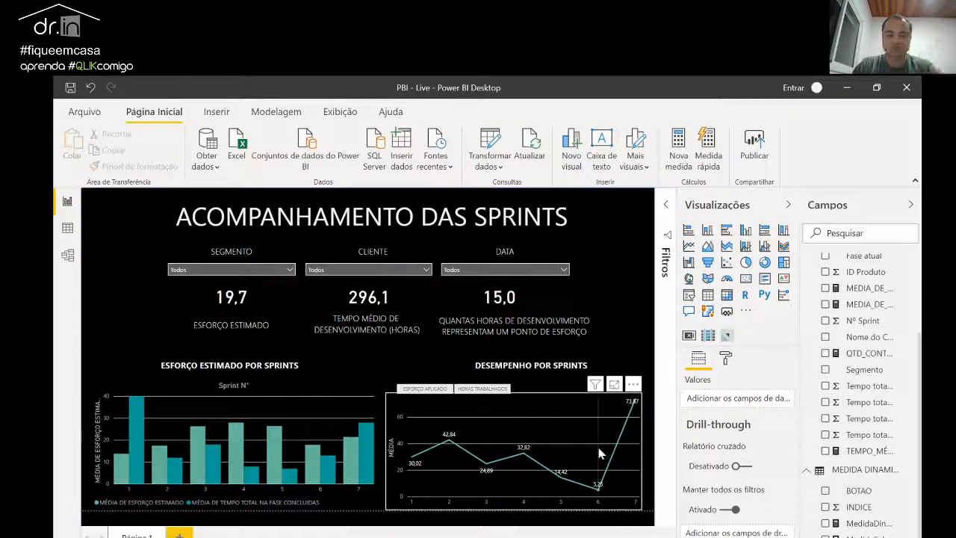
{"action": "mouse_move", "coordinate": [590, 430]}
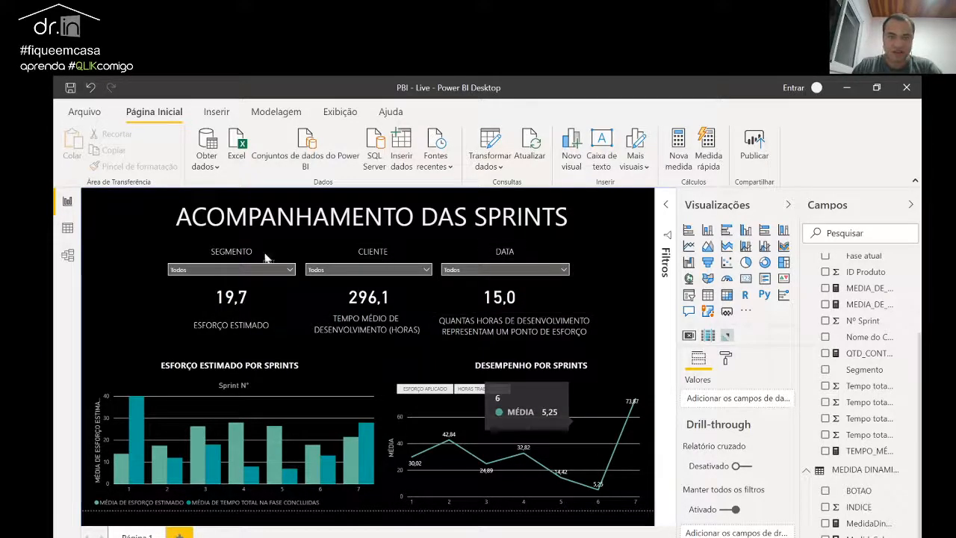
{"action": "key", "text": "alt+Tab"}
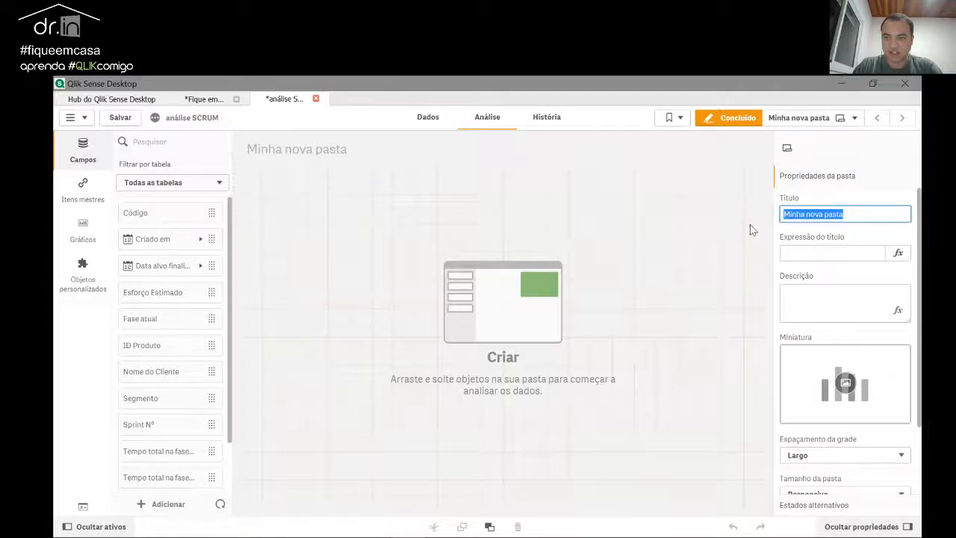
Step: Set the sheet's title to "SCRUM"
{"action": "type", "text": "An"}
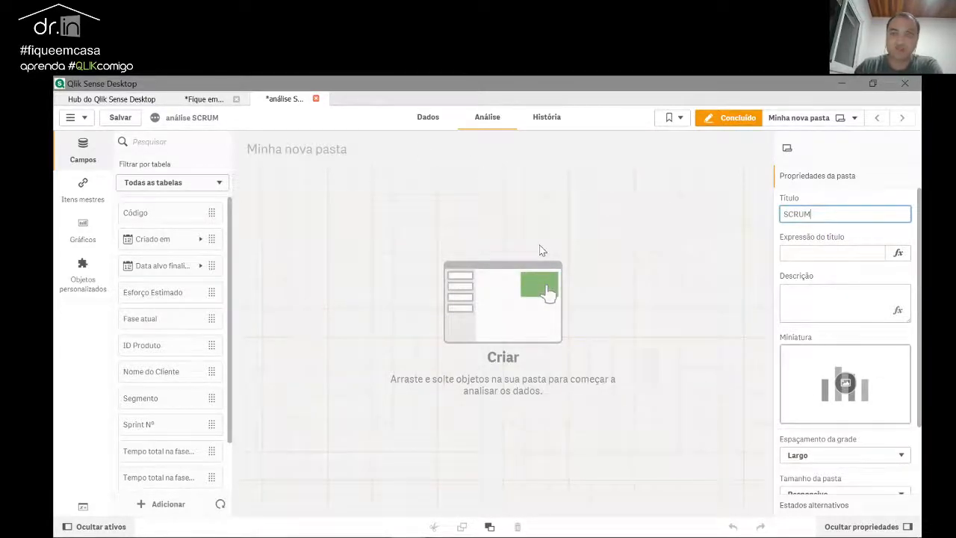
{"action": "key", "text": "Return"}
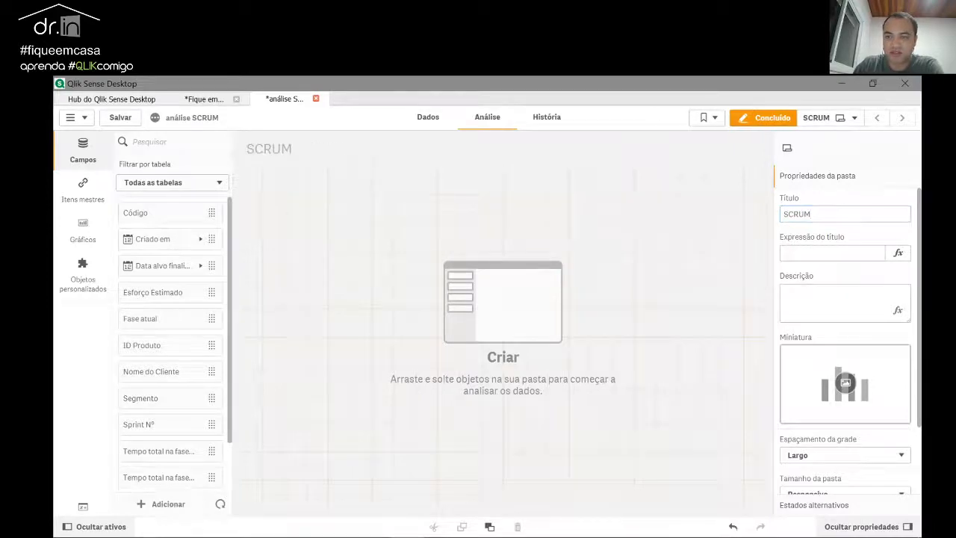
{"action": "left_click", "coordinate": [835, 214]}
{"action": "key", "text": "Return"}
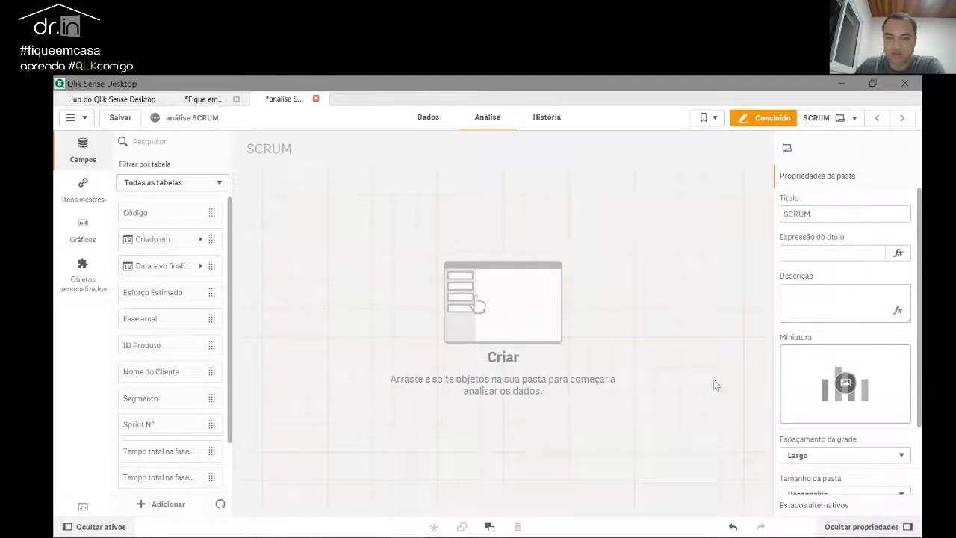
Step: Review the size options in the SCRUM sheet's properties and keep the sheet size at Responsivo
{"action": "scroll", "coordinate": [807, 366], "scroll_direction": "down", "scroll_amount": 2}
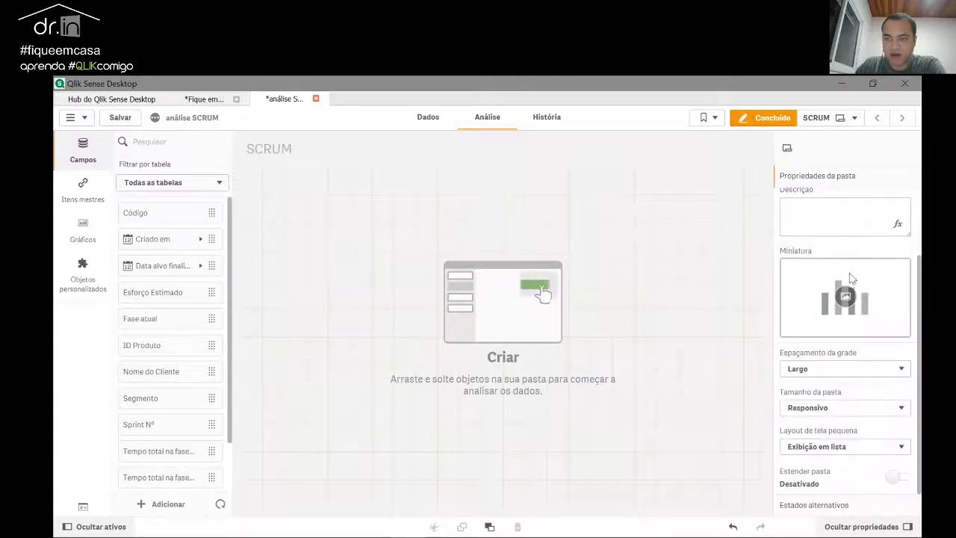
{"action": "left_click", "coordinate": [859, 410]}
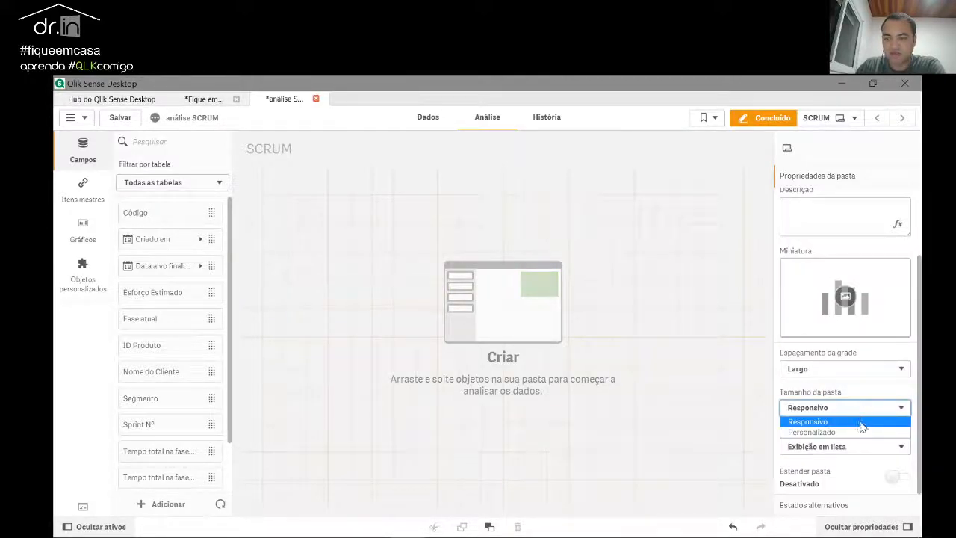
{"action": "left_click", "coordinate": [860, 423]}
{"action": "left_click", "coordinate": [854, 410]}
{"action": "left_click", "coordinate": [848, 422]}
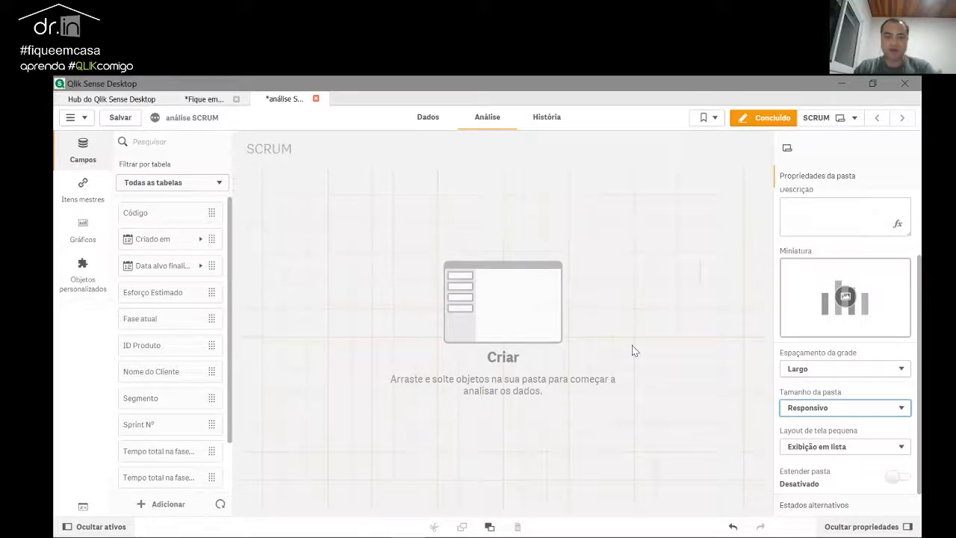
Step: Switch to Power BI Desktop and look over the Acompanhamento das Sprints report, including its title text box
{"action": "key", "text": "alt+Tab"}
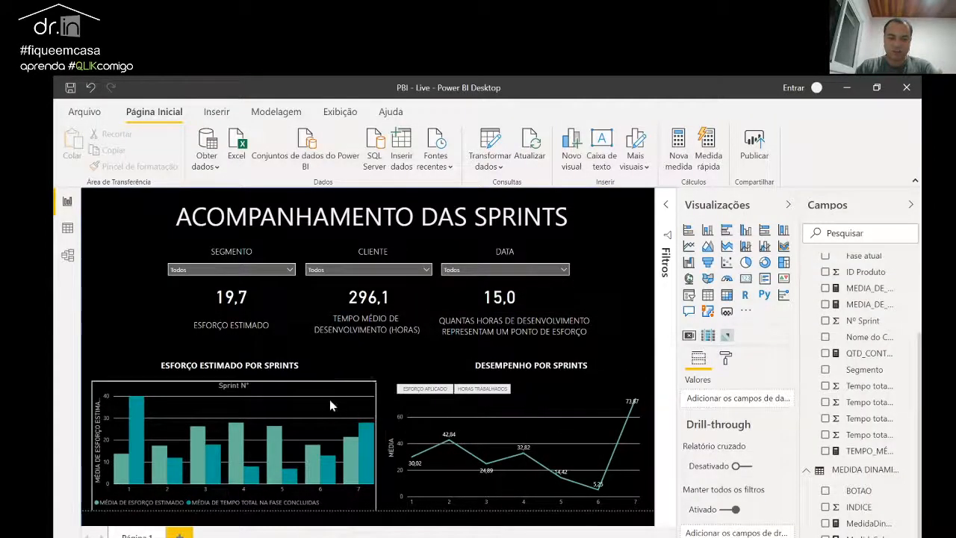
{"action": "left_click", "coordinate": [224, 220]}
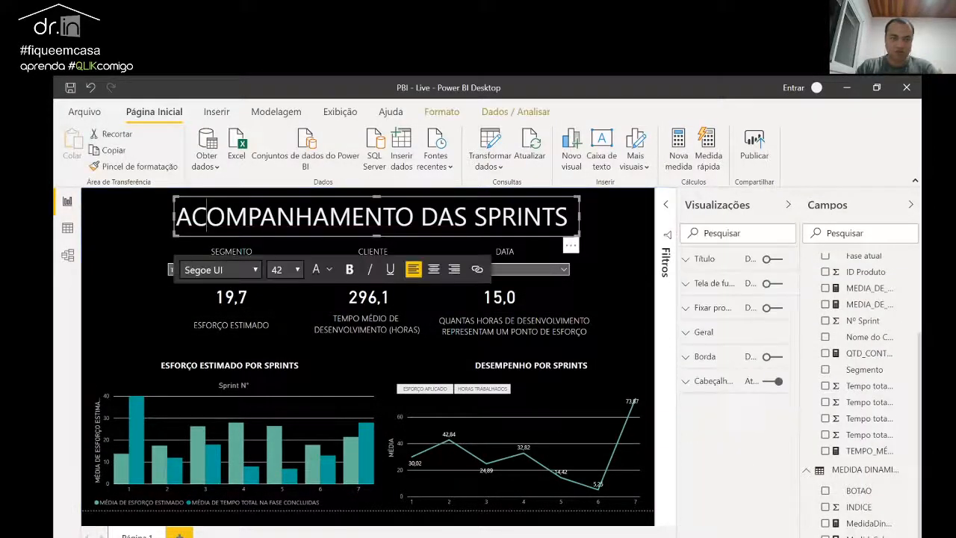
{"action": "left_click", "coordinate": [149, 251]}
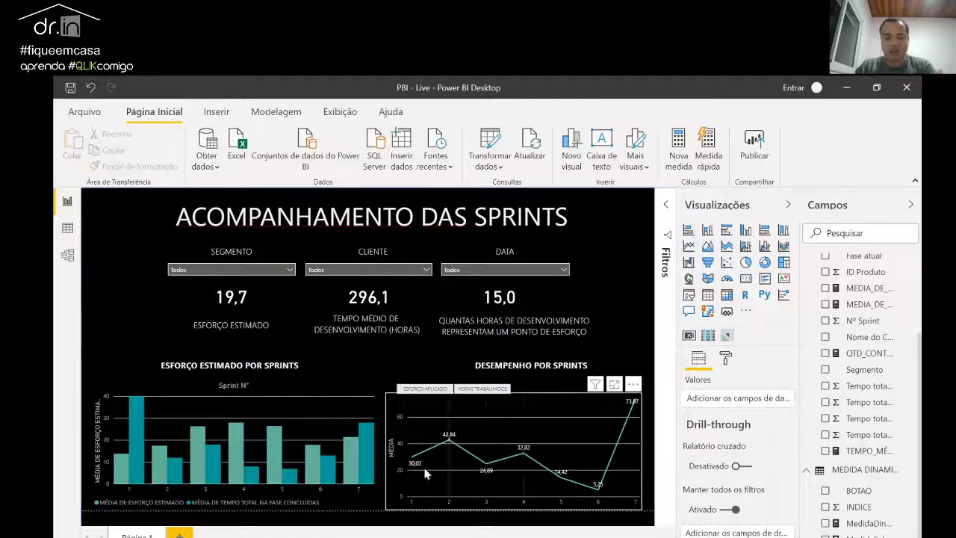
Step: Toggle the Desempenho por Sprints chart between Esforço Aplicado and Horas Trabalhados to examine how its line changes
{"action": "left_click", "coordinate": [429, 394]}
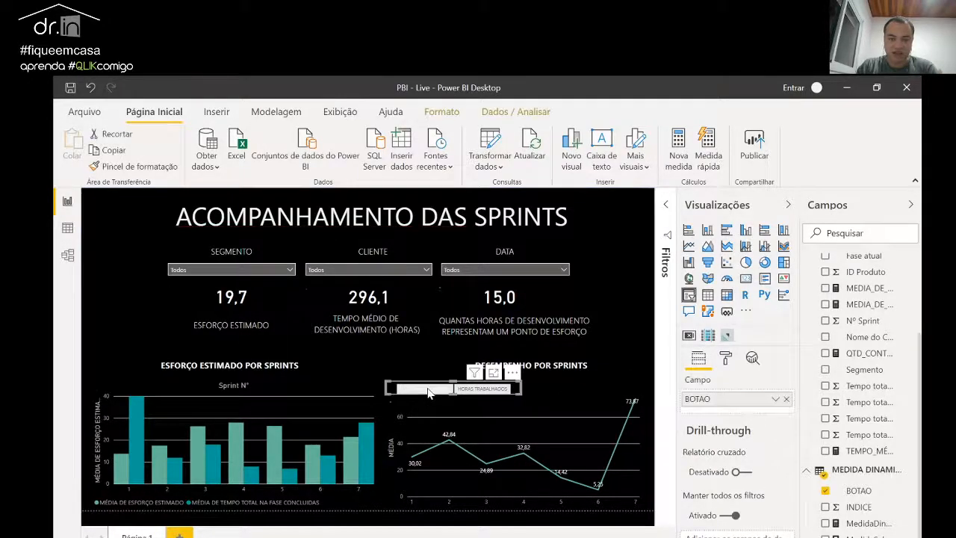
{"action": "left_click", "coordinate": [495, 392]}
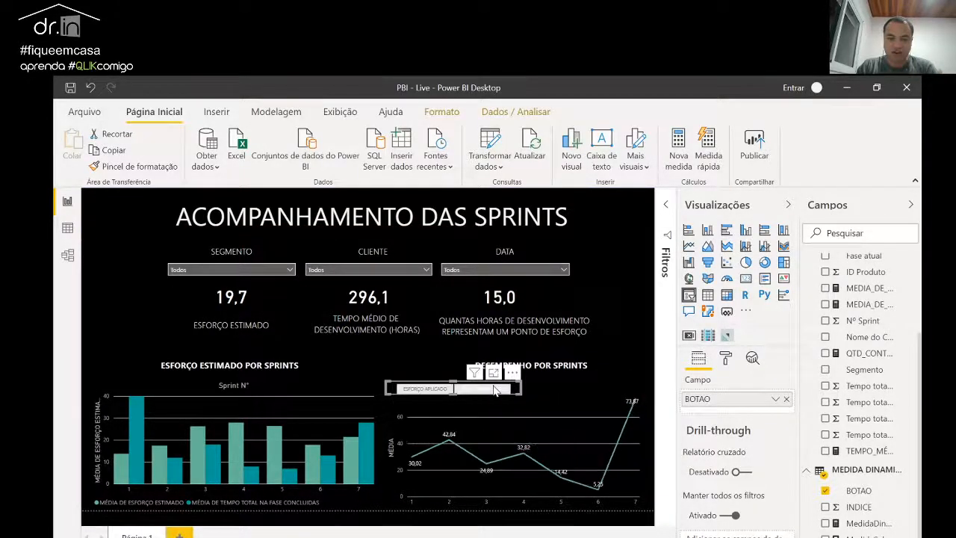
{"action": "left_click", "coordinate": [423, 393]}
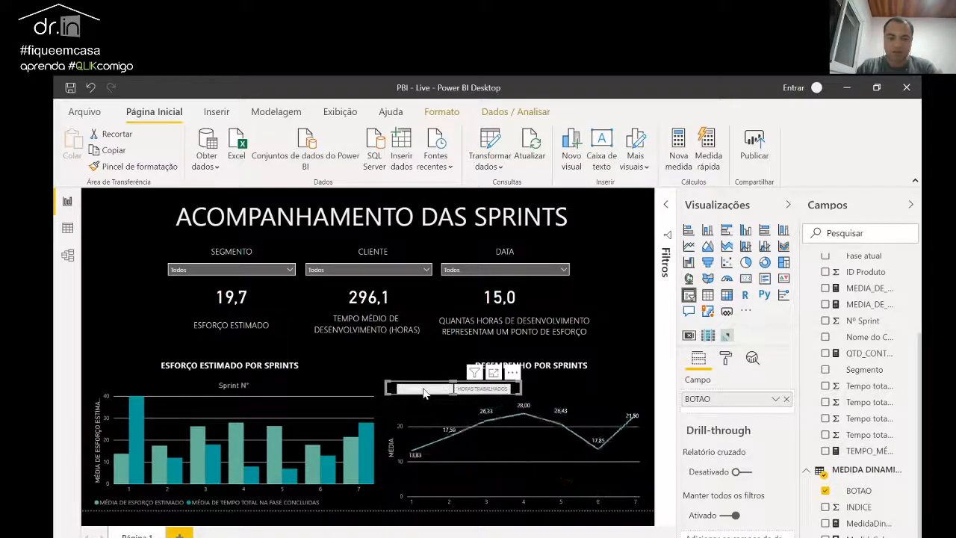
{"action": "left_click", "coordinate": [469, 392]}
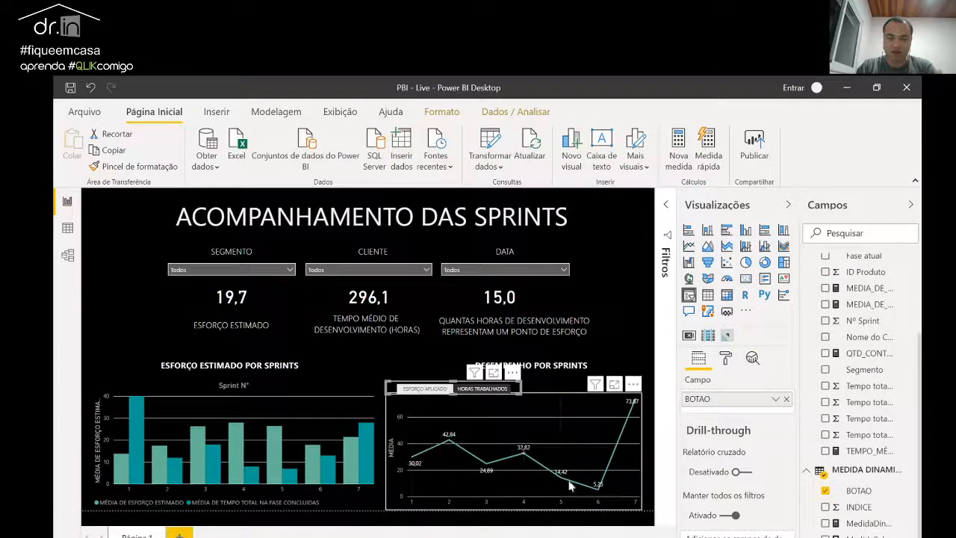
{"action": "left_click", "coordinate": [418, 391]}
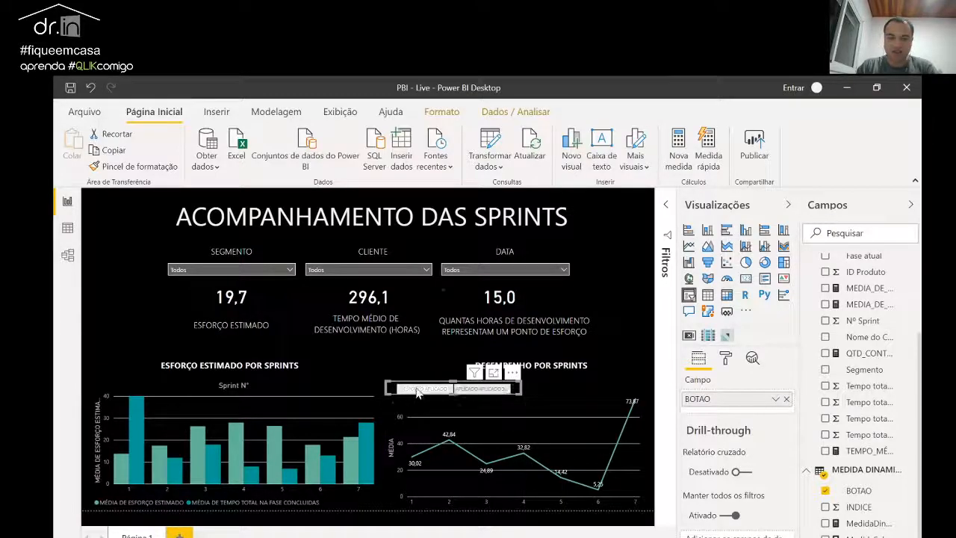
{"action": "left_click", "coordinate": [478, 390]}
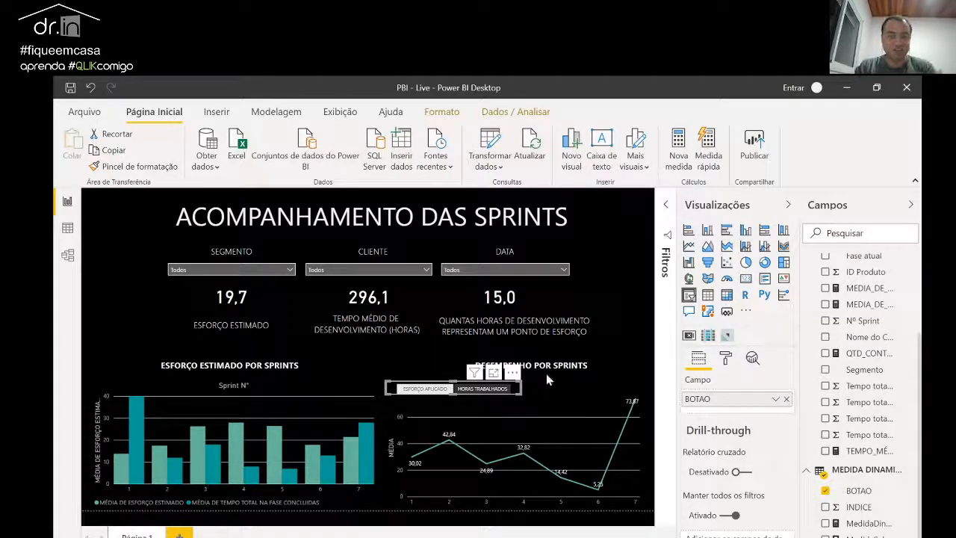
{"action": "left_click", "coordinate": [437, 390]}
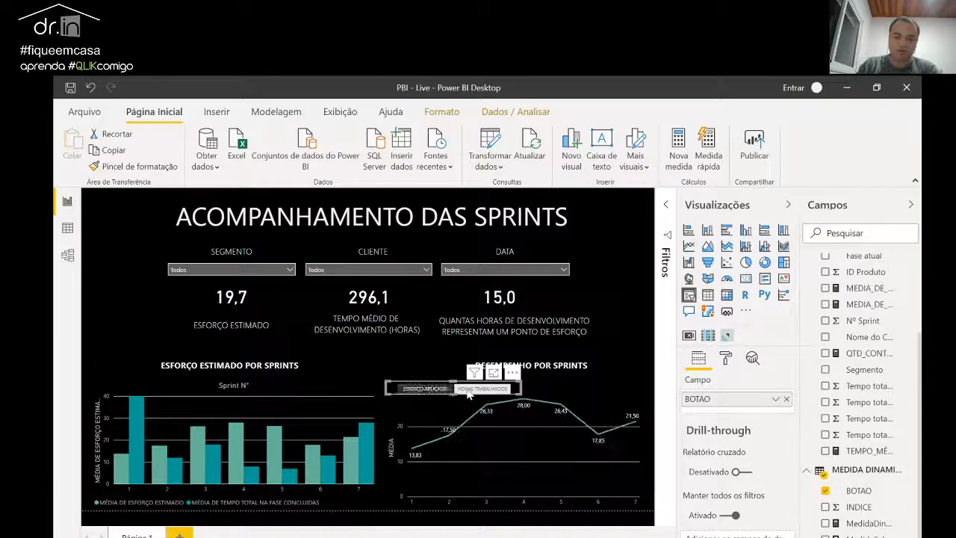
{"action": "left_click", "coordinate": [614, 350]}
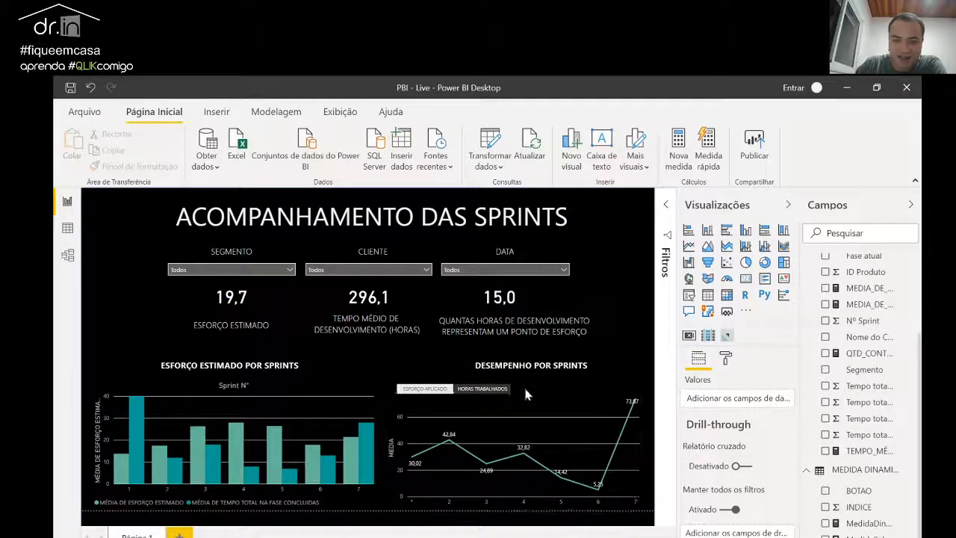
{"action": "left_click", "coordinate": [482, 388]}
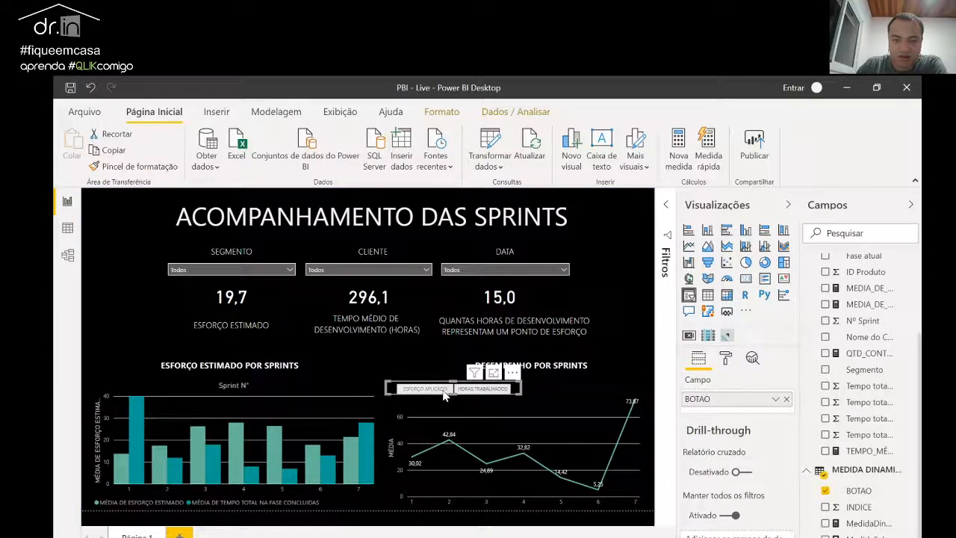
{"action": "left_click", "coordinate": [478, 389]}
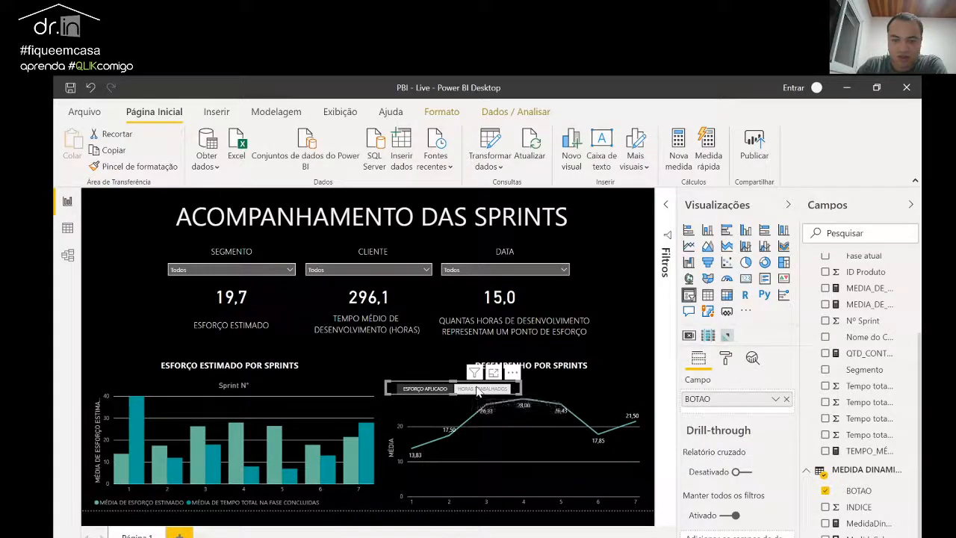
{"action": "left_click", "coordinate": [480, 390]}
{"action": "left_click", "coordinate": [438, 392]}
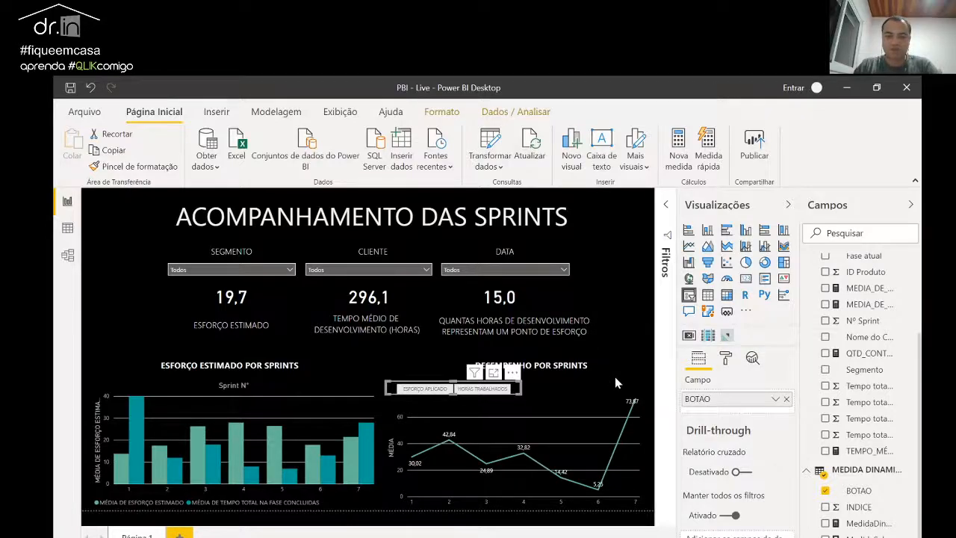
Step: Return to Qlik Sense Desktop and start a new single master dimension based on the Sprint Nº field
{"action": "key", "text": "alt+Tab"}
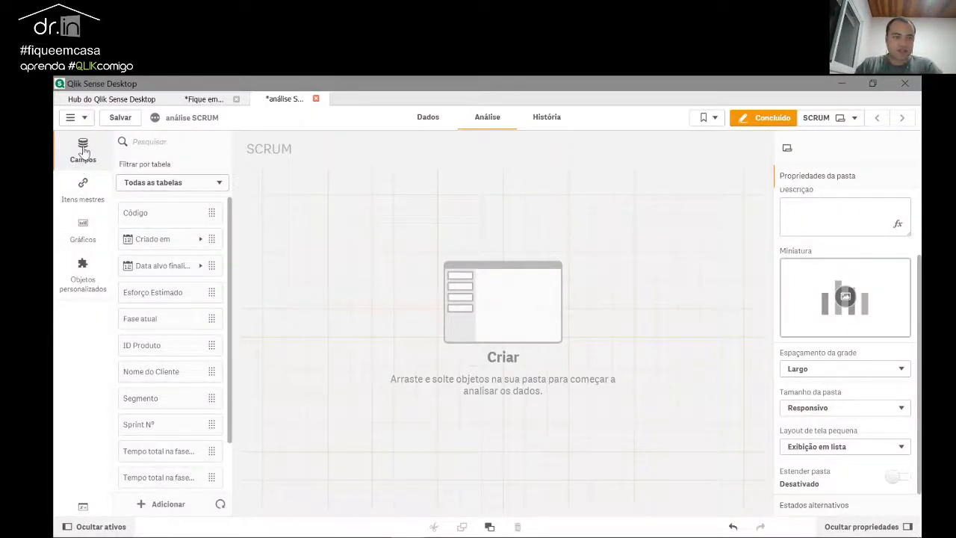
{"action": "left_click", "coordinate": [84, 193]}
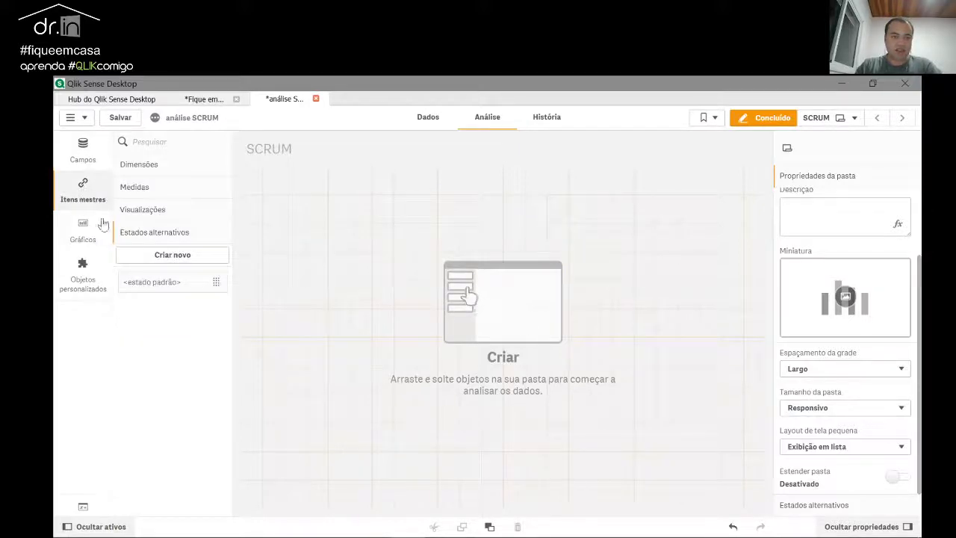
{"action": "left_click", "coordinate": [137, 164]}
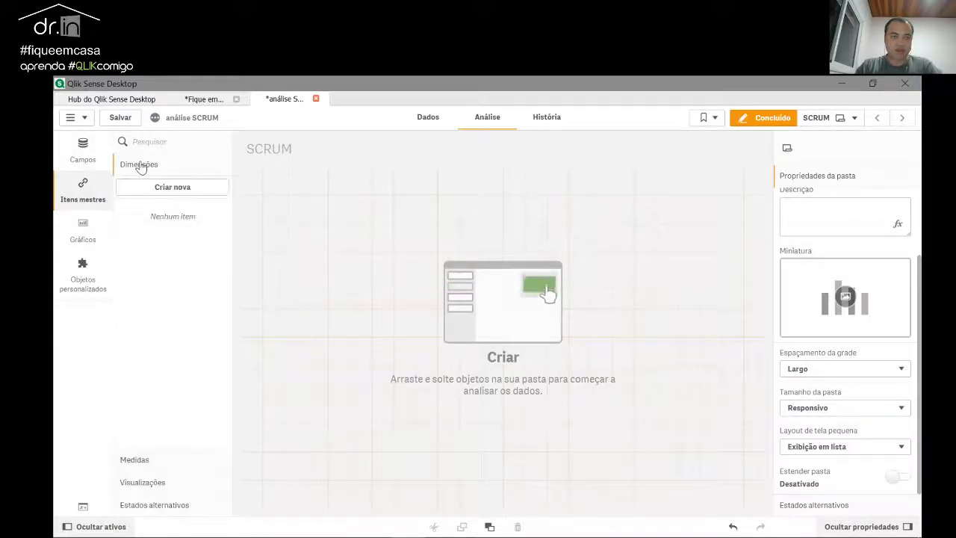
{"action": "left_click", "coordinate": [196, 187]}
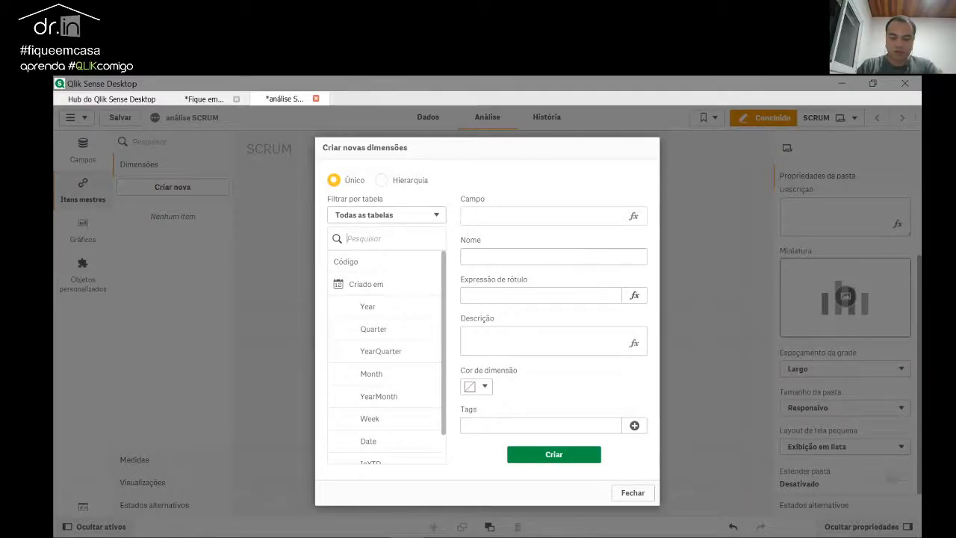
{"action": "type", "text": "sprint"}
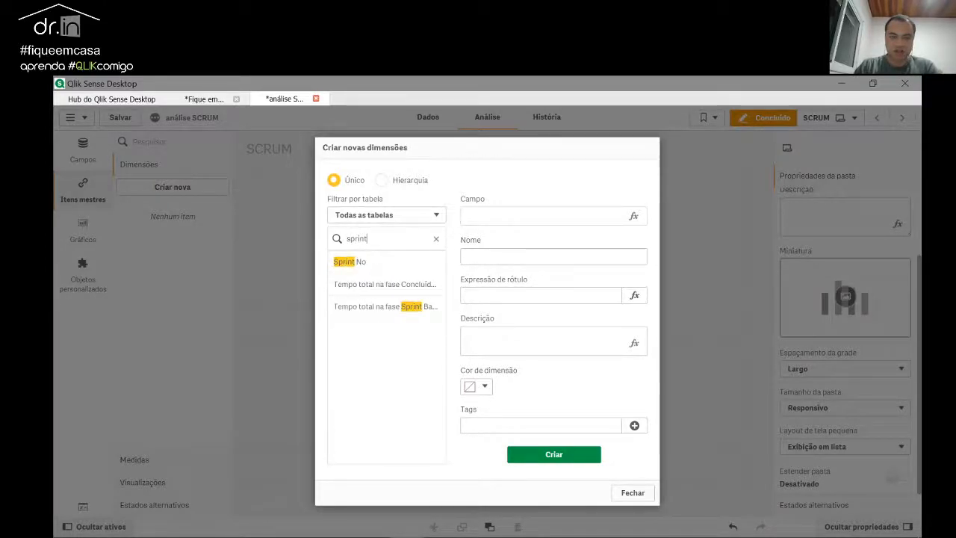
{"action": "left_click", "coordinate": [363, 265]}
Step: Check the sprint label in the Power BI report, then create the master dimension in Qlik Sense with the name Sprint Nº
{"action": "left_click", "coordinate": [301, 536]}
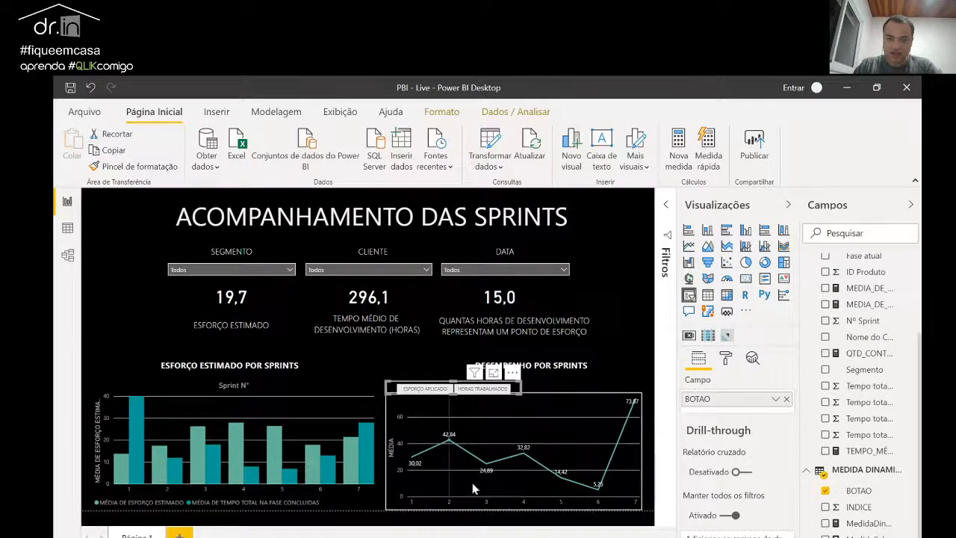
{"action": "key", "text": "alt+Tab"}
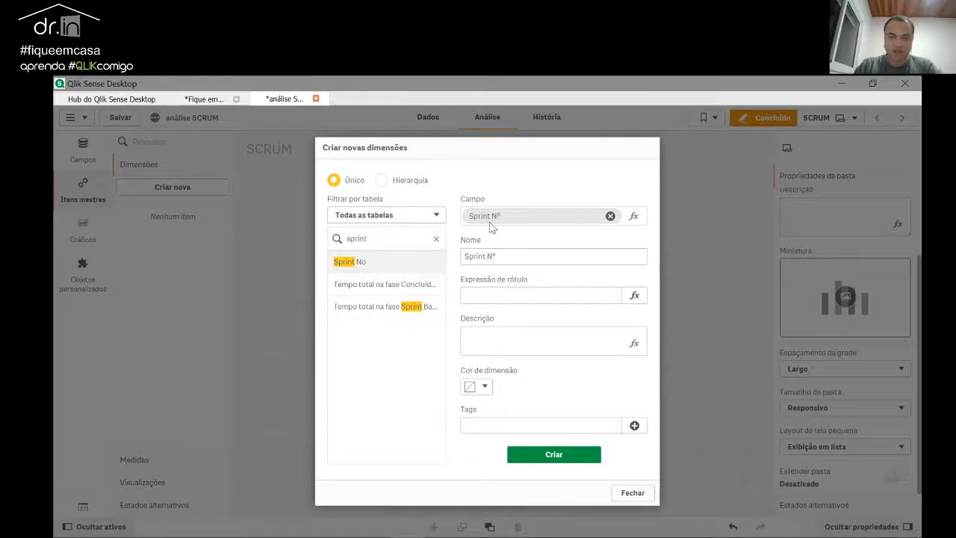
{"action": "left_click_drag", "start_coordinate": [500, 256], "coordinate": [464, 256]}
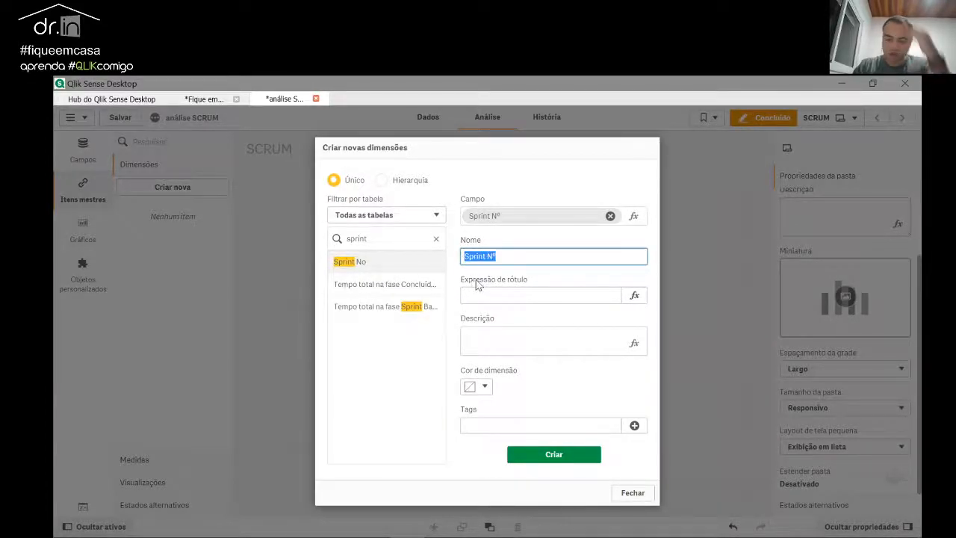
{"action": "left_click", "coordinate": [257, 536]}
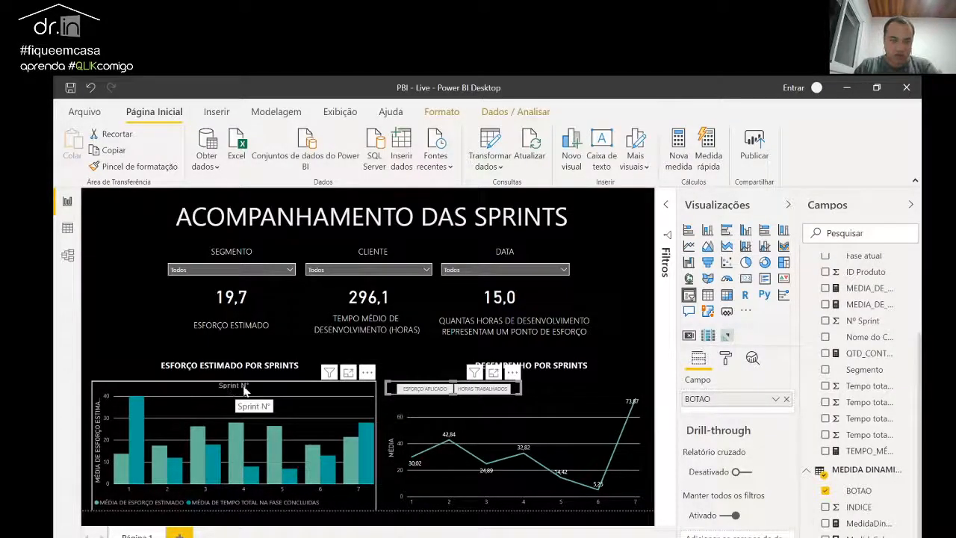
{"action": "left_click", "coordinate": [336, 536]}
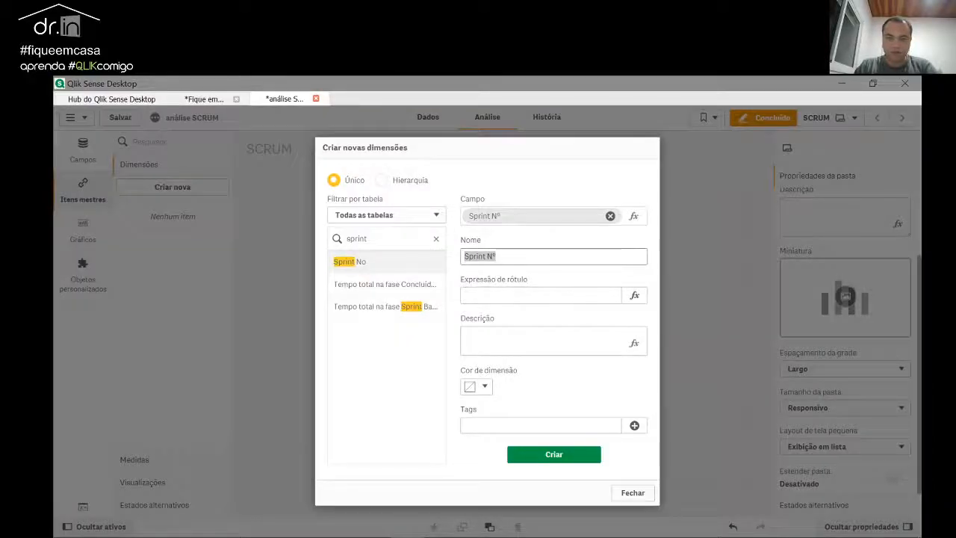
{"action": "left_click", "coordinate": [564, 457]}
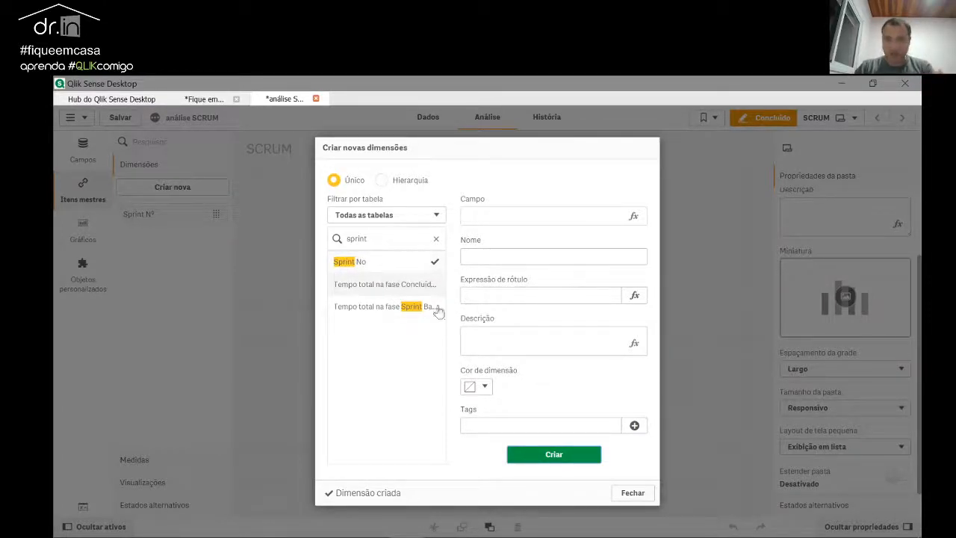
{"action": "left_click", "coordinate": [632, 494]}
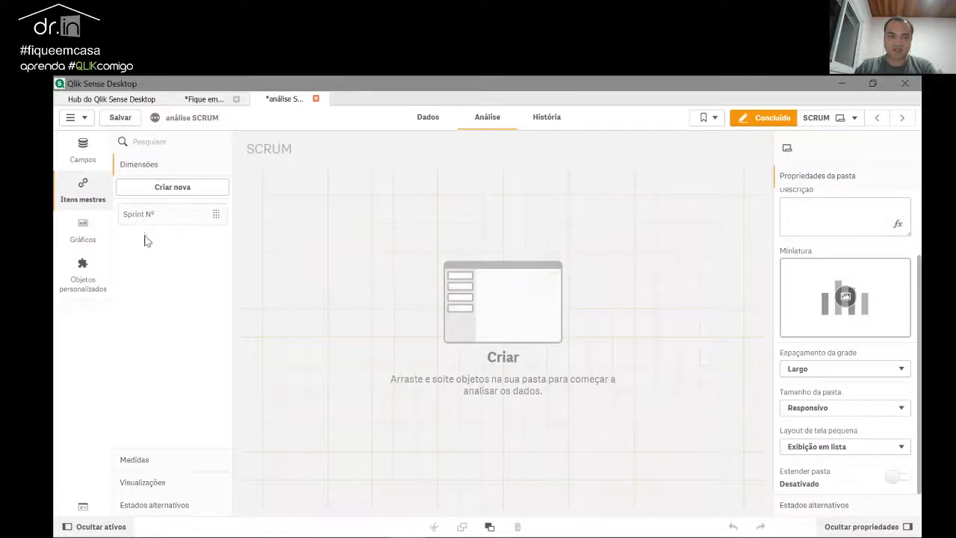
Step: Show the master measures, consult the indicators in the Power BI report and return to Qlik Sense Desktop
{"action": "left_click", "coordinate": [131, 462]}
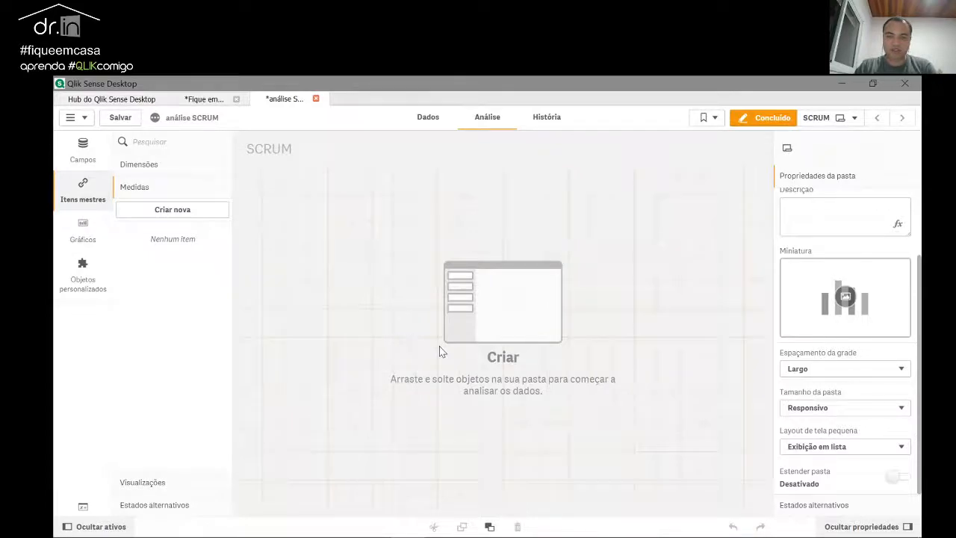
{"action": "key", "text": "alt+Tab"}
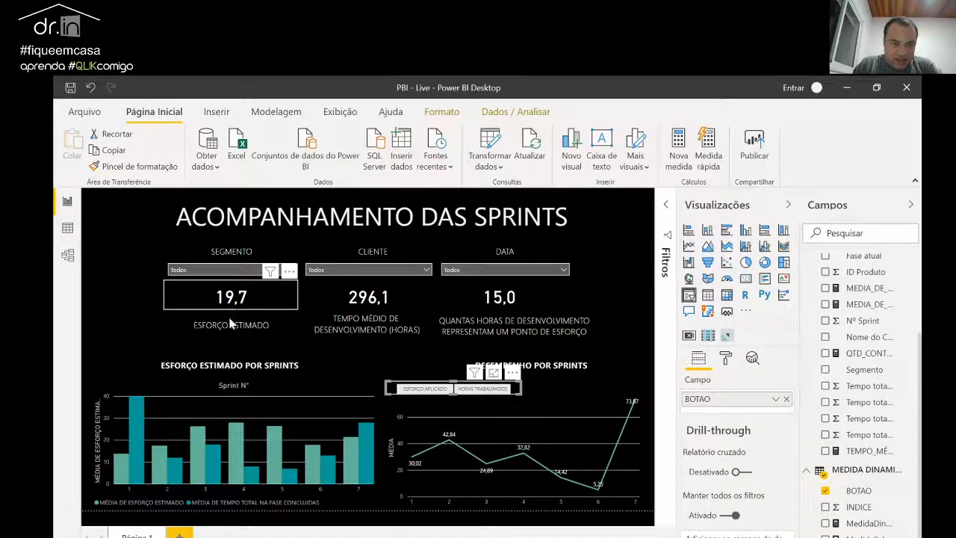
{"action": "left_click", "coordinate": [181, 389]}
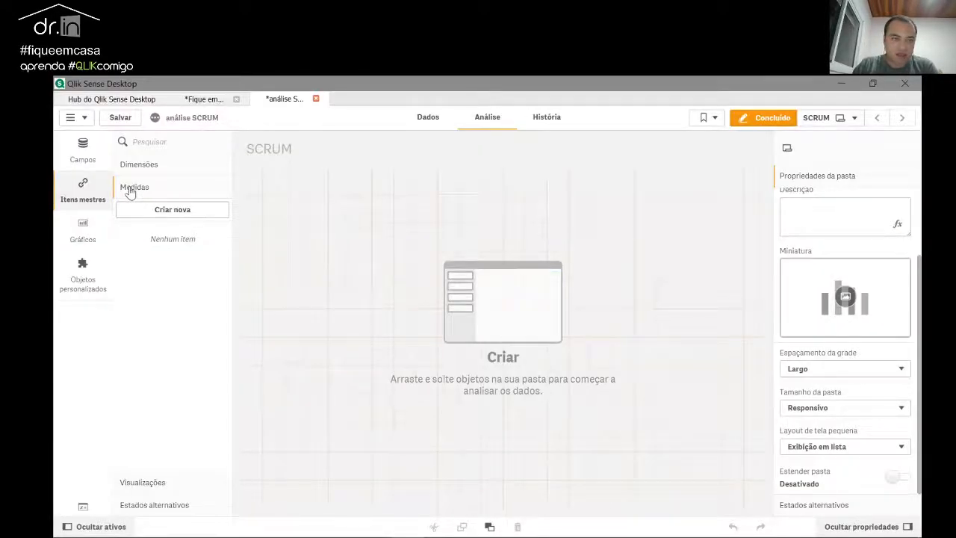
Step: Start a new master measure and choose the Esforço Estimado field in its expression editor
{"action": "left_click", "coordinate": [172, 211]}
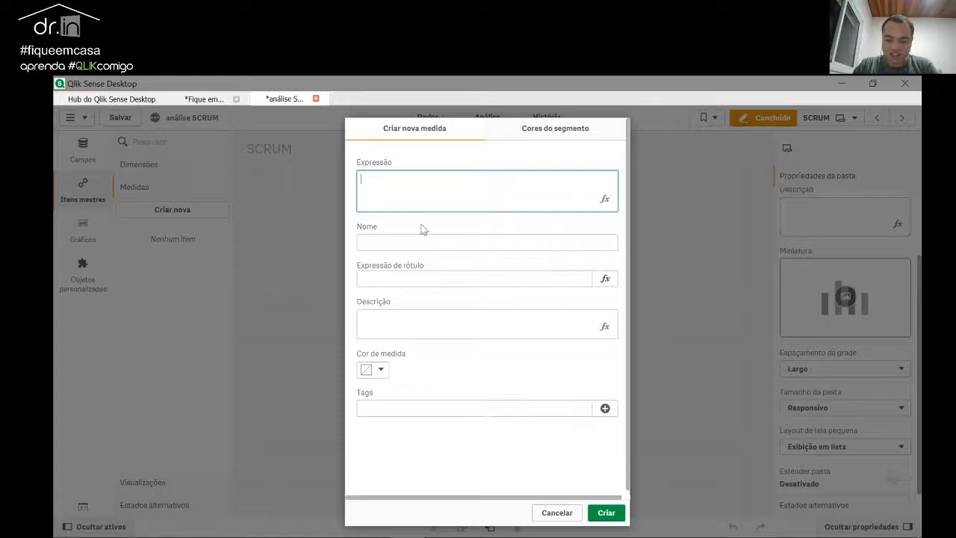
{"action": "left_click", "coordinate": [606, 201]}
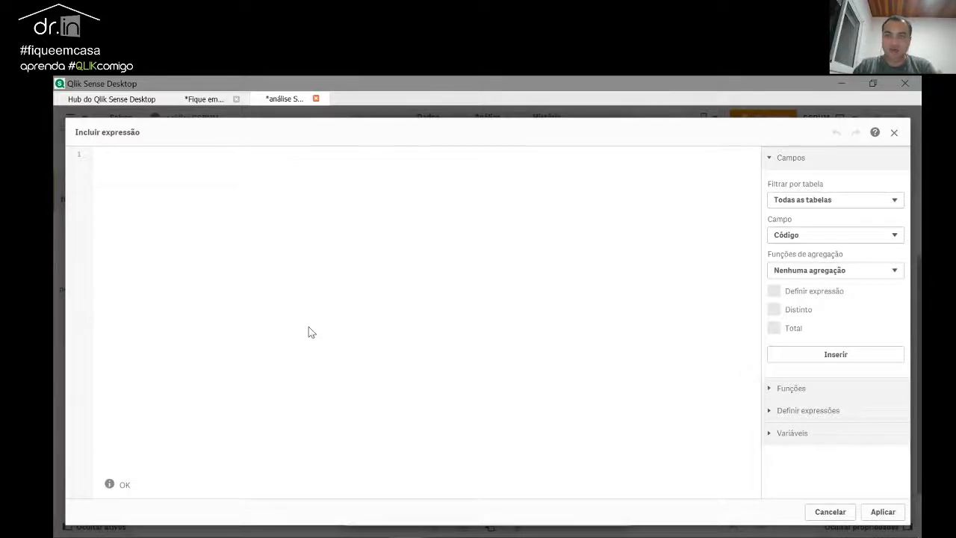
{"action": "left_click", "coordinate": [842, 239]}
{"action": "type", "text": "esof"}
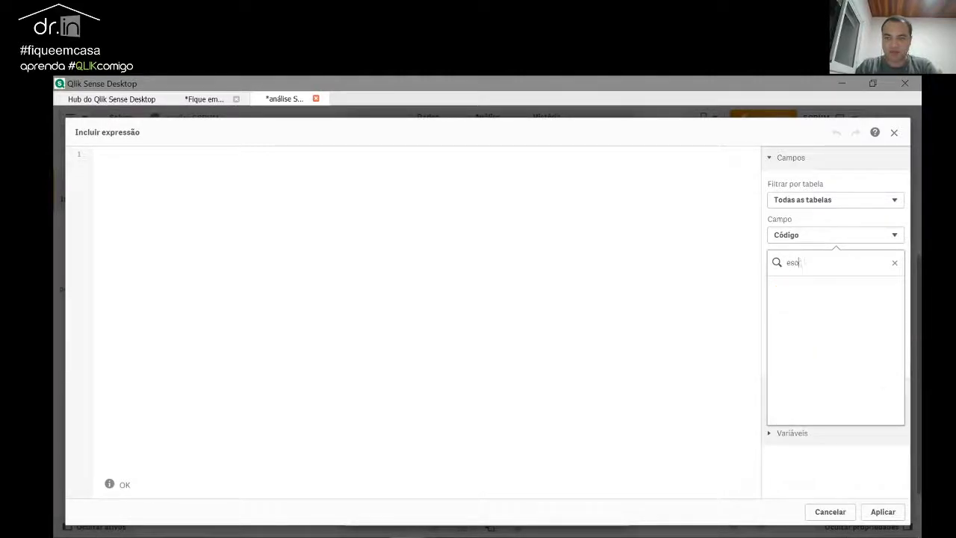
{"action": "left_click", "coordinate": [821, 286]}
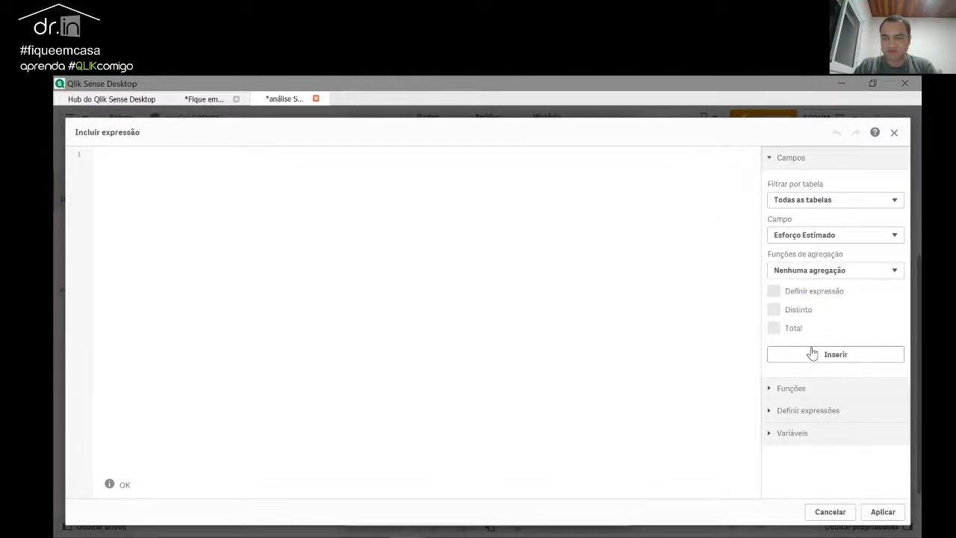
Step: Insert the field with the Avg aggregation and apply the expression Avg([Esforço Estimado]) to the measure
{"action": "left_click", "coordinate": [819, 278]}
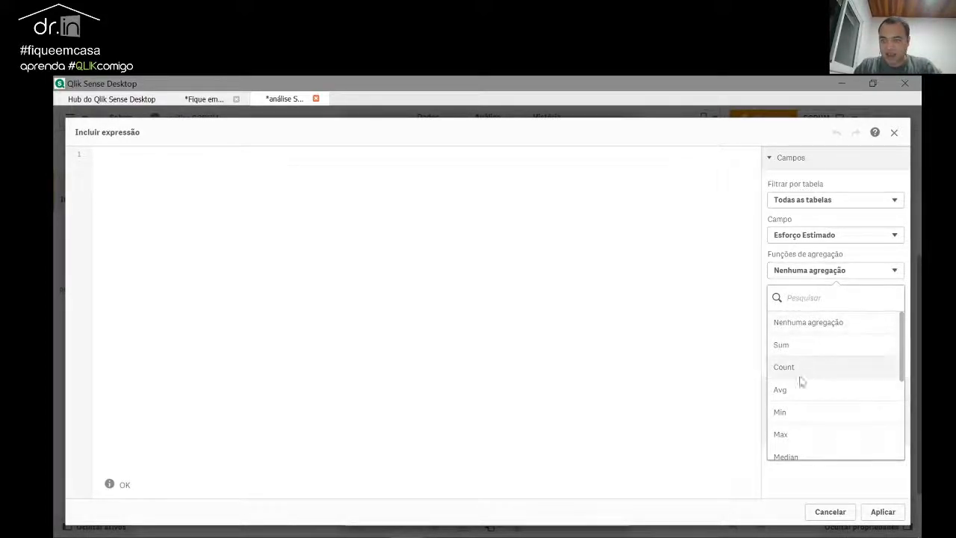
{"action": "left_click", "coordinate": [780, 389]}
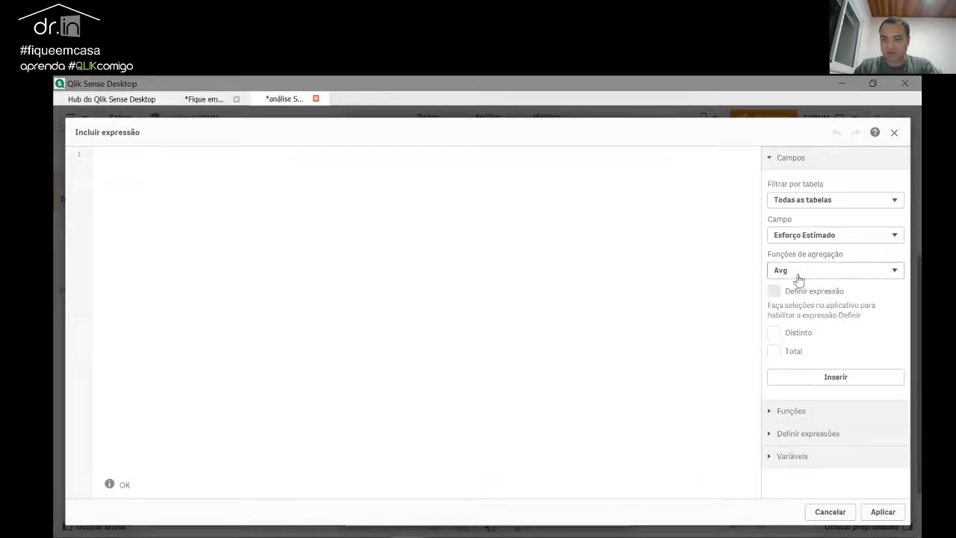
{"action": "left_click", "coordinate": [832, 379]}
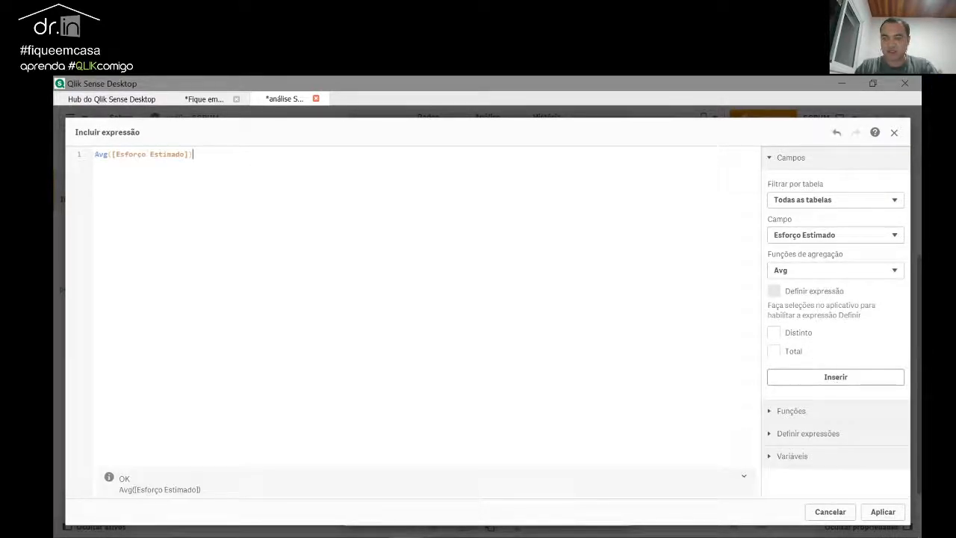
{"action": "left_click_drag", "start_coordinate": [193, 154], "coordinate": [92, 154]}
{"action": "left_click", "coordinate": [135, 190]}
{"action": "left_click_drag", "start_coordinate": [194, 155], "coordinate": [93, 155]}
{"action": "left_click", "coordinate": [170, 184]}
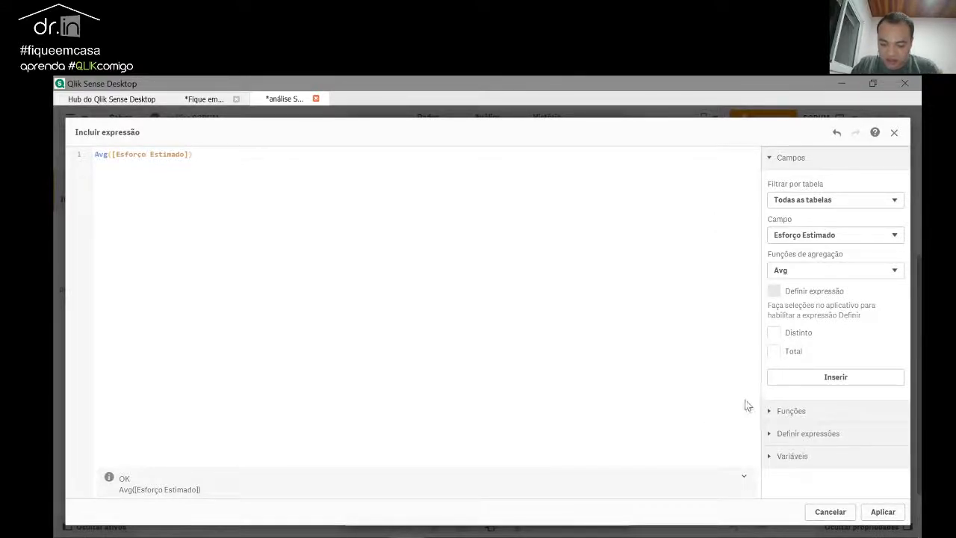
{"action": "left_click", "coordinate": [885, 512]}
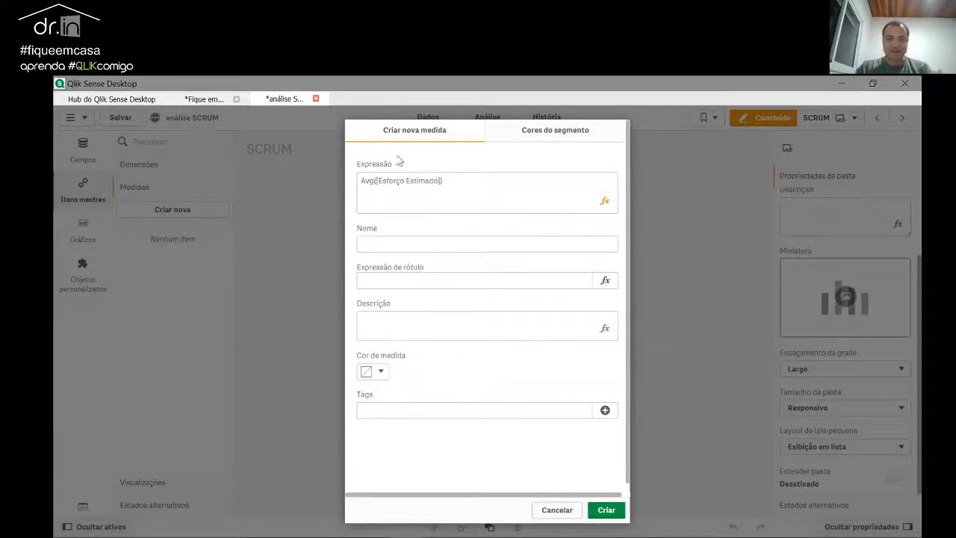
Step: Name the measure Esforço Estimado, checking the indicator's label in the Power BI report
{"action": "left_click", "coordinate": [430, 246]}
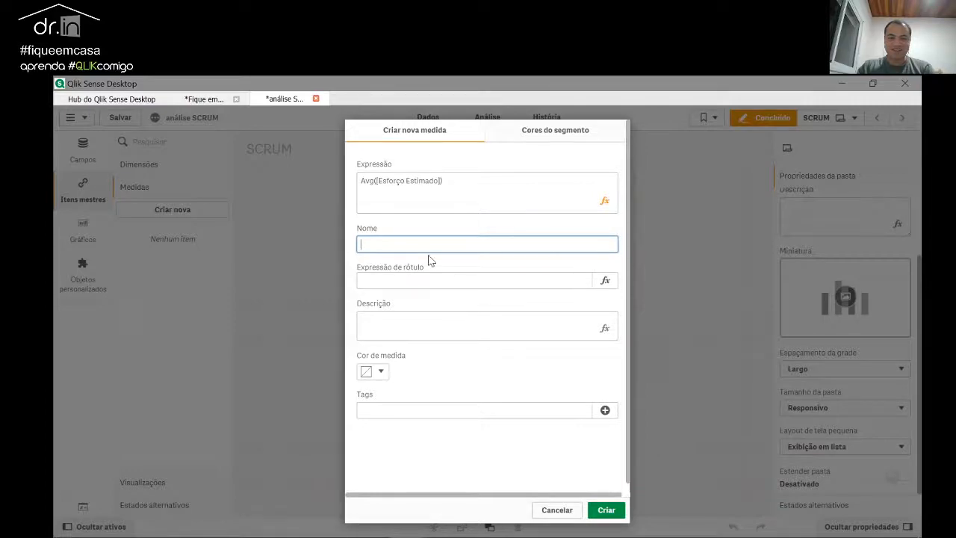
{"action": "type", "text": "Esforço"}
{"action": "key", "text": "alt+Tab"}
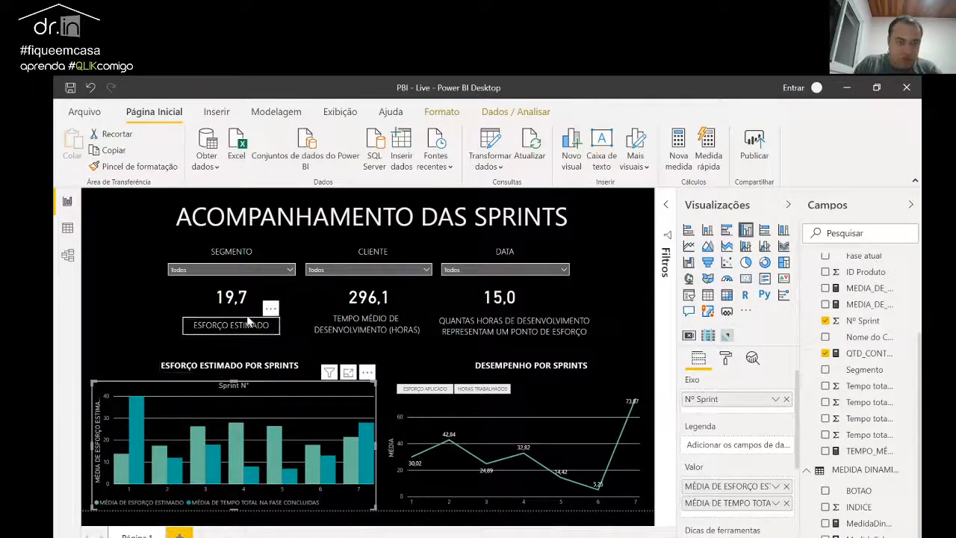
{"action": "key", "text": "alt+Tab"}
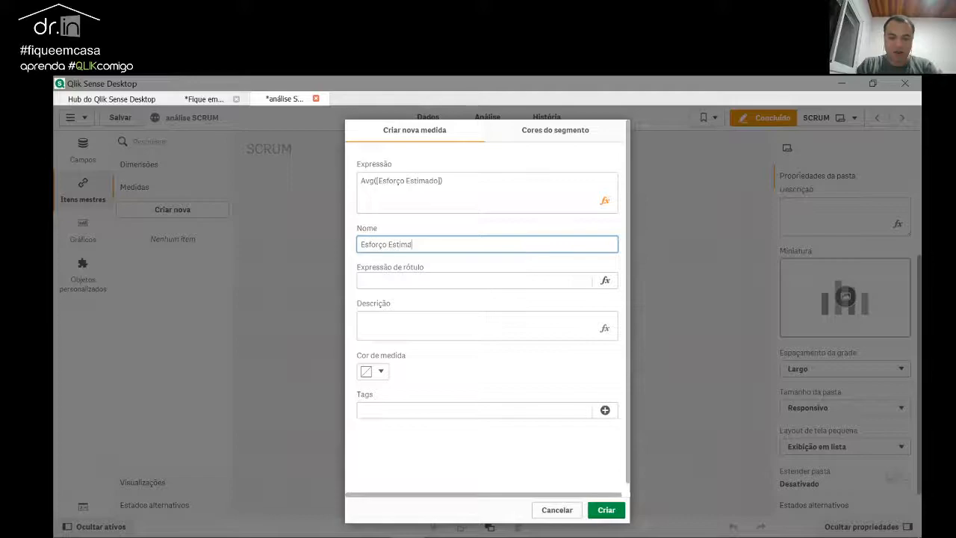
{"action": "left_click", "coordinate": [451, 269]}
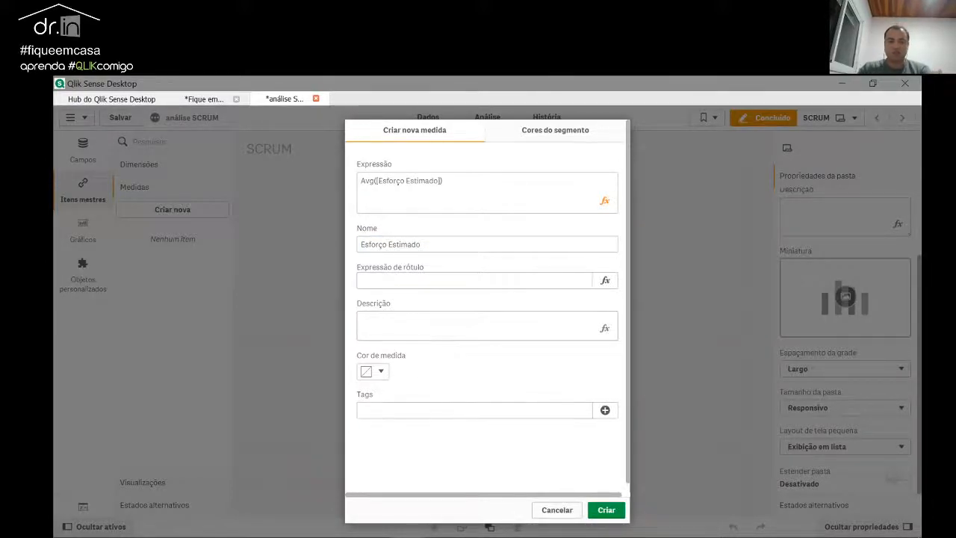
Step: Switch to Power BI Desktop and copy the custom colour code 64B399 of the bar chart's Média de Esforço Estimado series
{"action": "key", "text": "alt+Tab"}
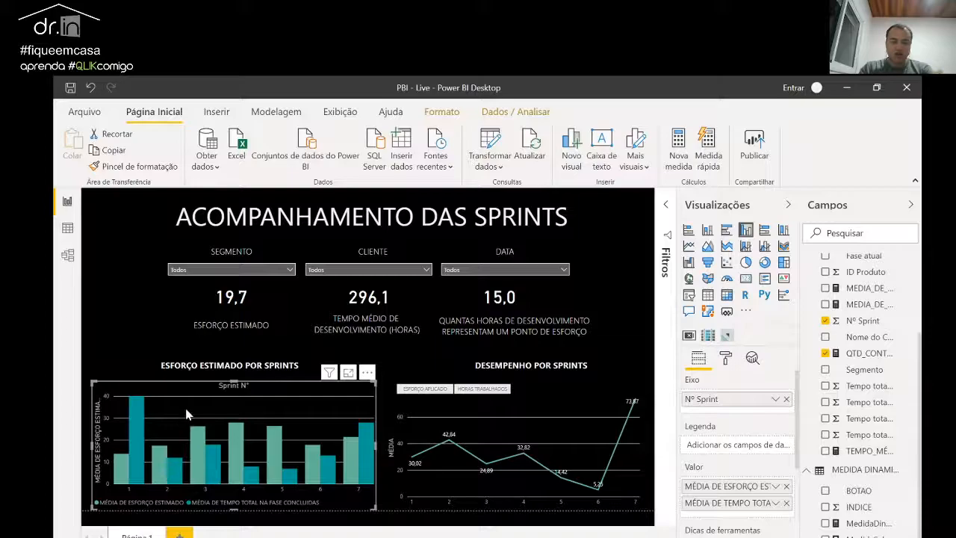
{"action": "left_click", "coordinate": [725, 358]}
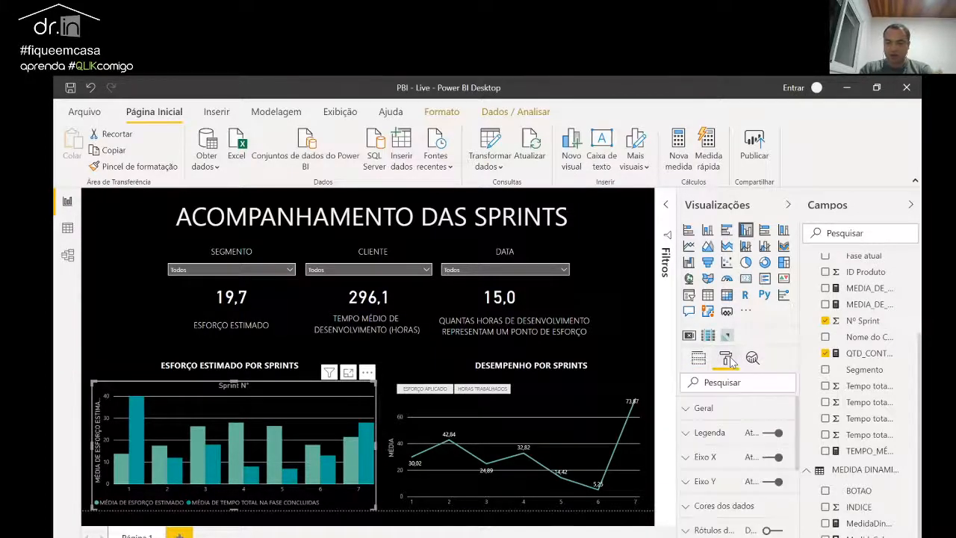
{"action": "left_click", "coordinate": [702, 410]}
{"action": "left_click", "coordinate": [702, 409]}
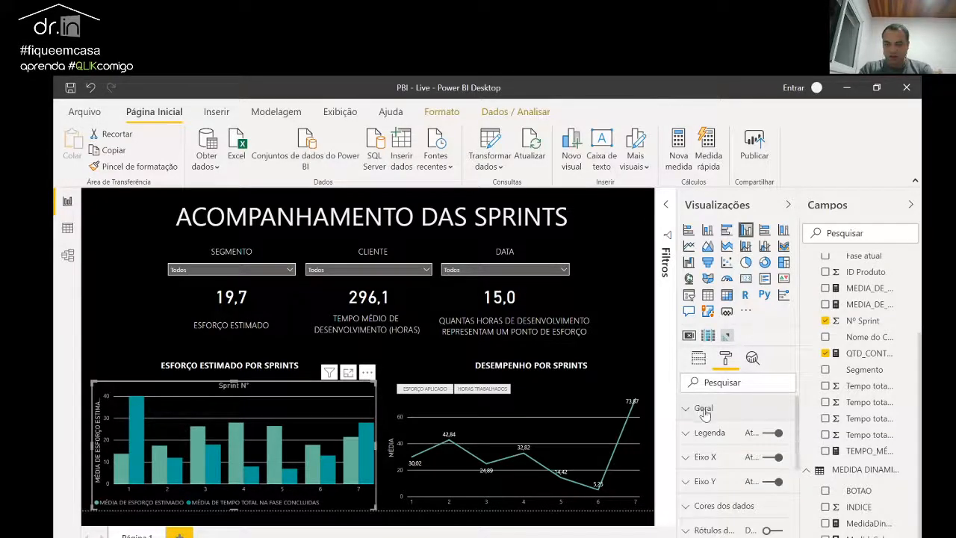
{"action": "scroll", "coordinate": [708, 433], "scroll_direction": "down", "scroll_amount": 2}
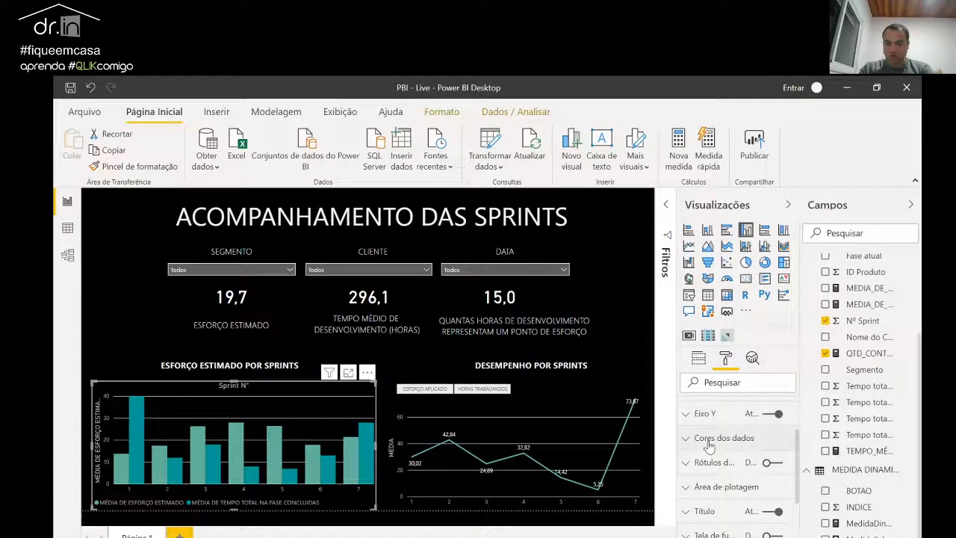
{"action": "left_click", "coordinate": [710, 440]}
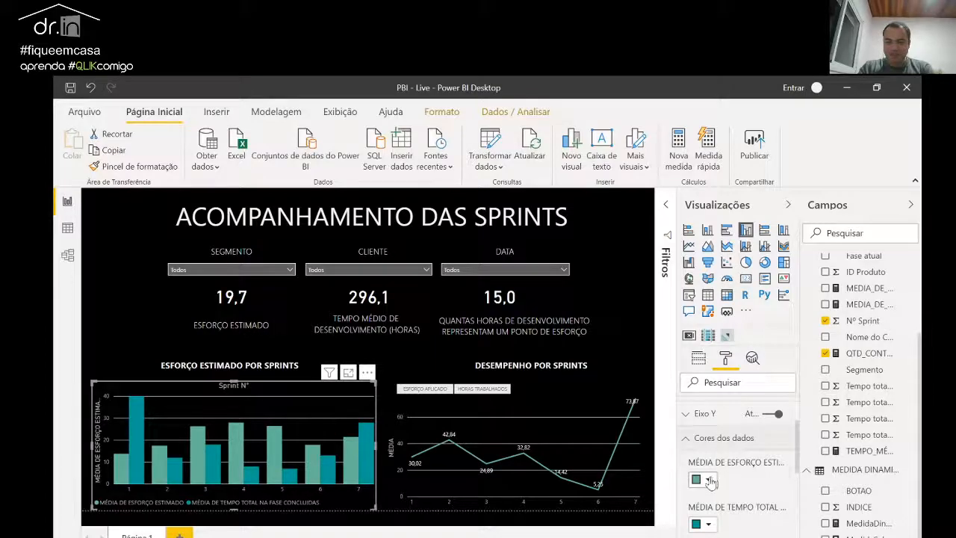
{"action": "left_click", "coordinate": [708, 481]}
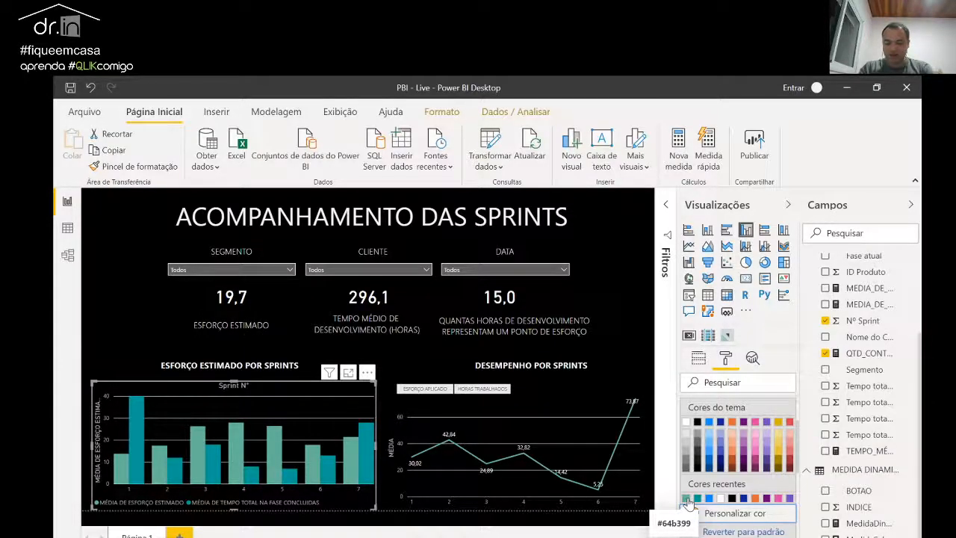
{"action": "left_click", "coordinate": [727, 513]}
{"action": "left_click_drag", "start_coordinate": [724, 528], "coordinate": [694, 529]}
{"action": "key", "text": "ctrl+c"}
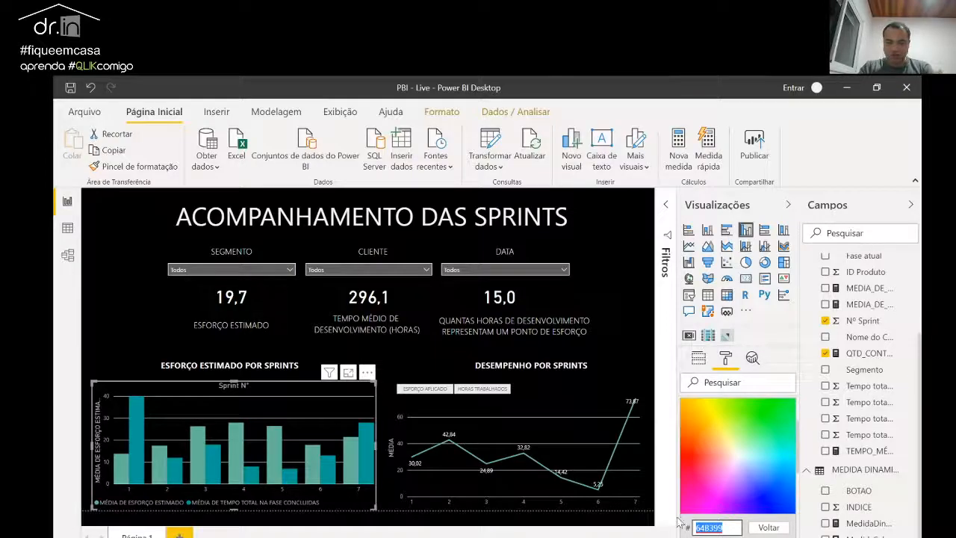
Step: Return to Qlik Sense Desktop, set the measure colour to #64B399 and create the Esforço Estimado measure
{"action": "key", "text": "alt+Tab"}
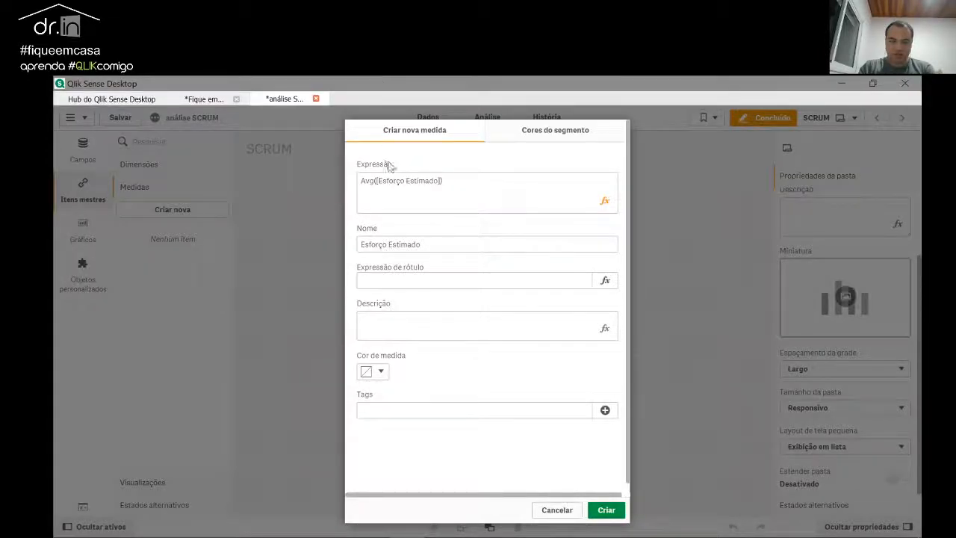
{"action": "left_click", "coordinate": [381, 372]}
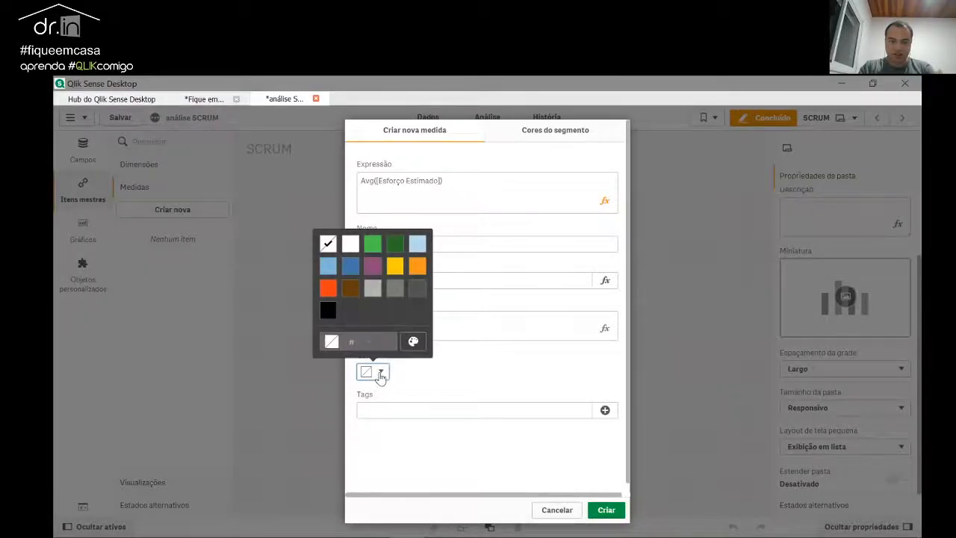
{"action": "left_click", "coordinate": [413, 343]}
{"action": "double_click", "coordinate": [369, 342]}
{"action": "key", "text": "BackSpace"}
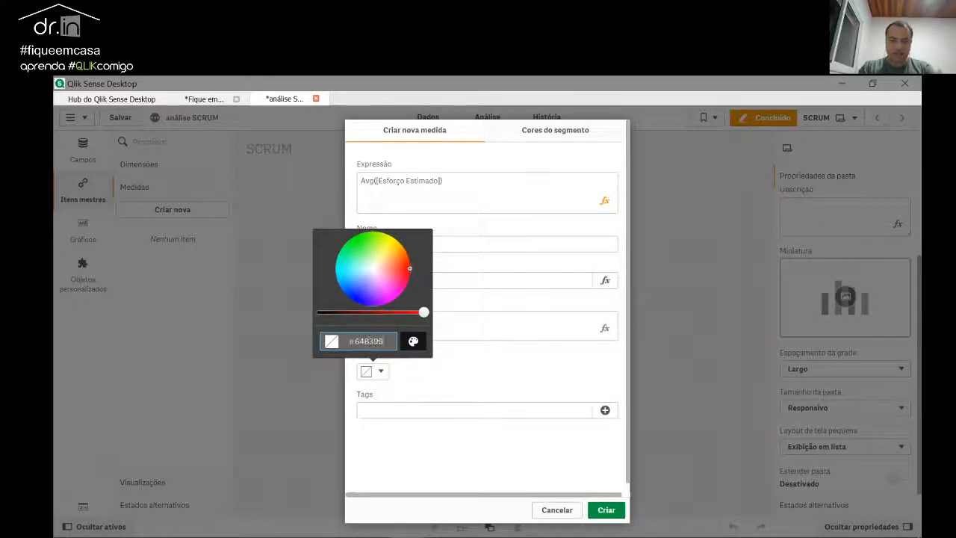
{"action": "key", "text": "ctrl+v"}
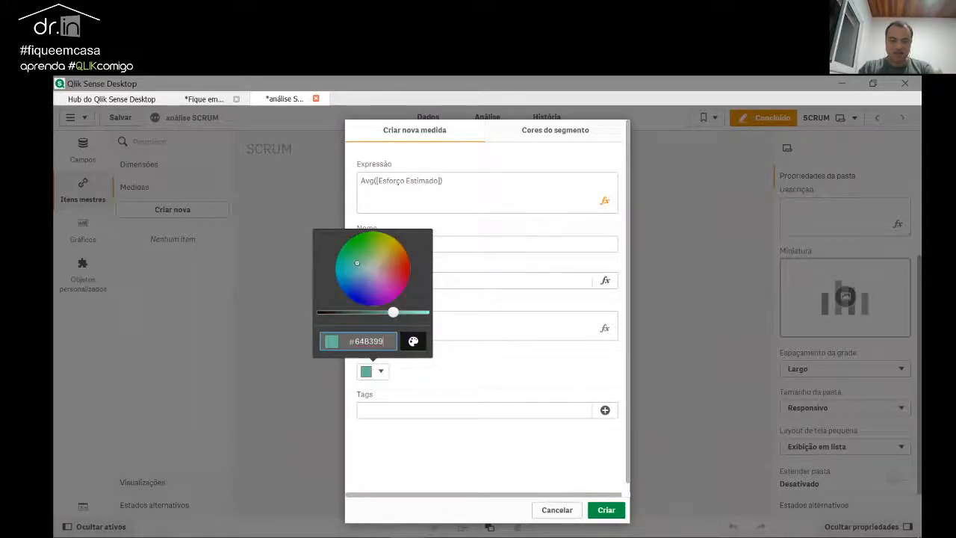
{"action": "left_click", "coordinate": [463, 371]}
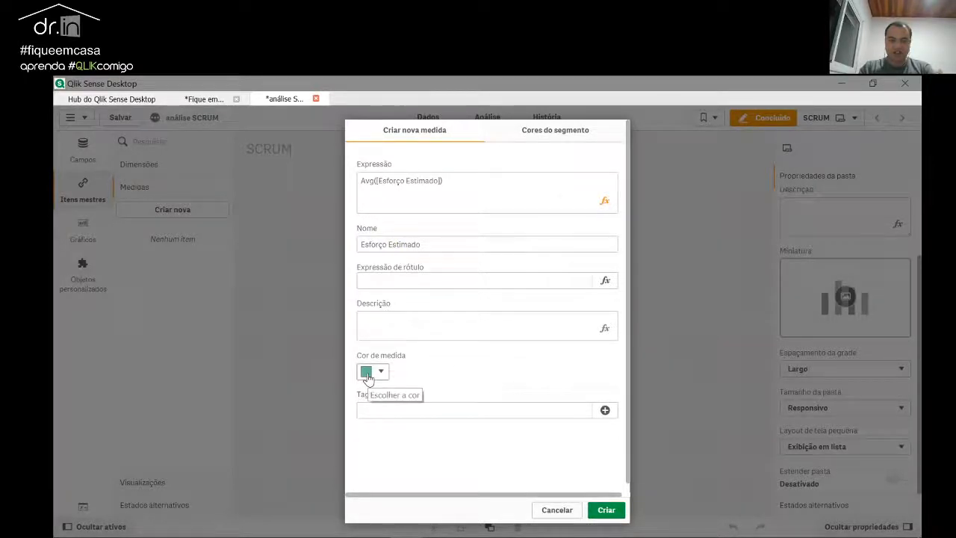
{"action": "left_click", "coordinate": [603, 514]}
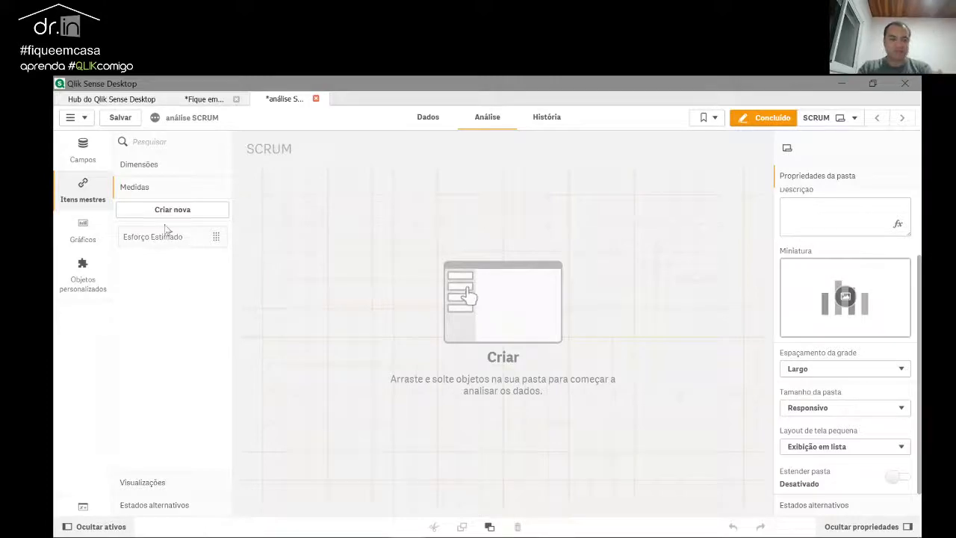
Step: Switch to Power BI Desktop and copy the custom colour code 049E99 of the bar chart's Média de Tempo Total series
{"action": "key", "text": "alt+Tab"}
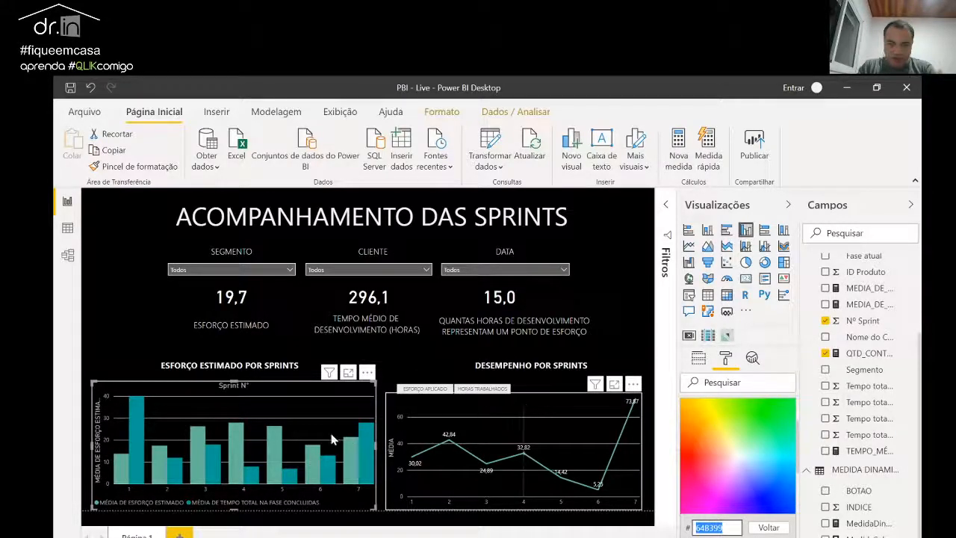
{"action": "left_click", "coordinate": [698, 359]}
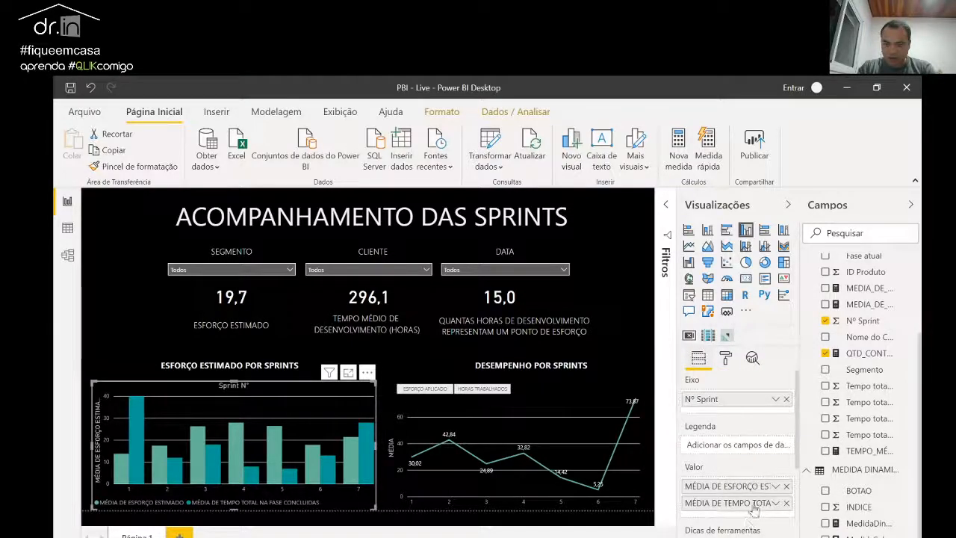
{"action": "left_click", "coordinate": [726, 358]}
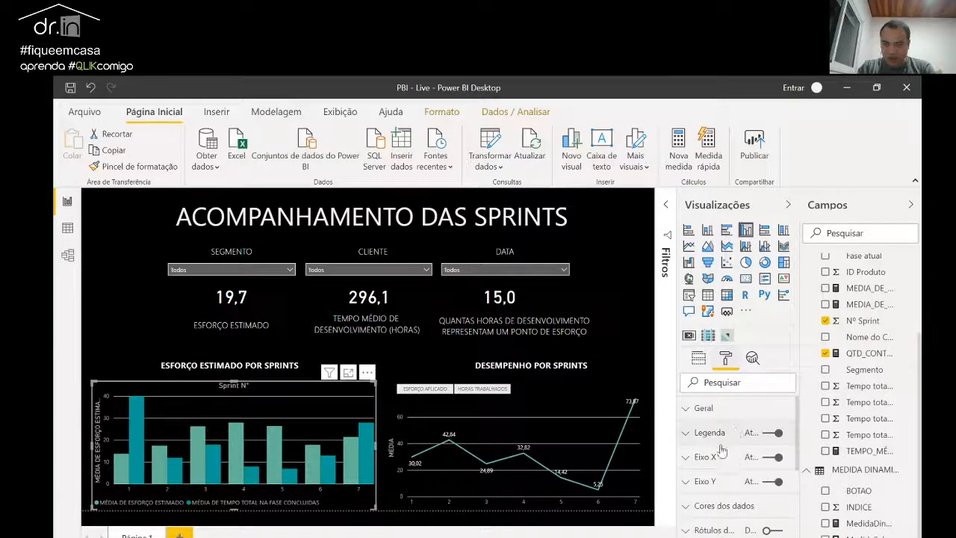
{"action": "left_click", "coordinate": [701, 506]}
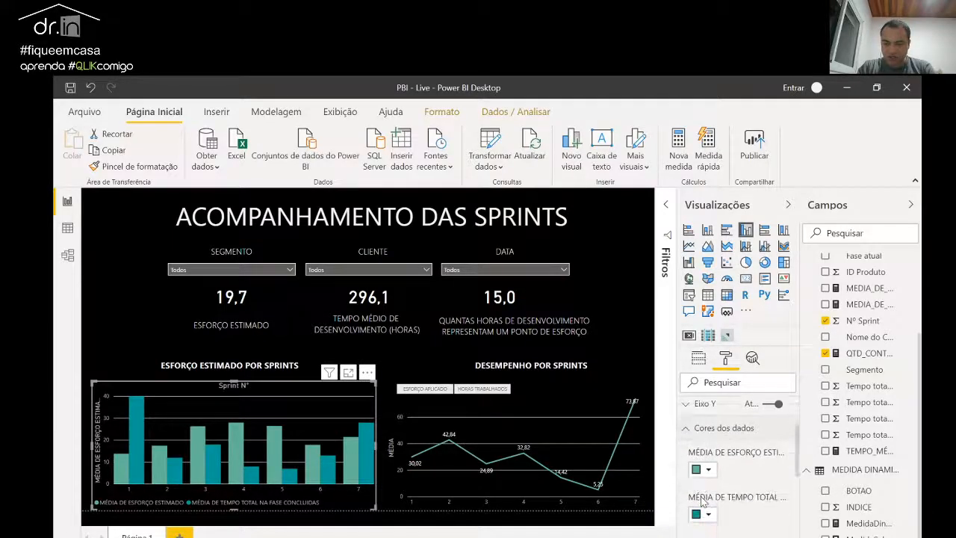
{"action": "left_click", "coordinate": [707, 514]}
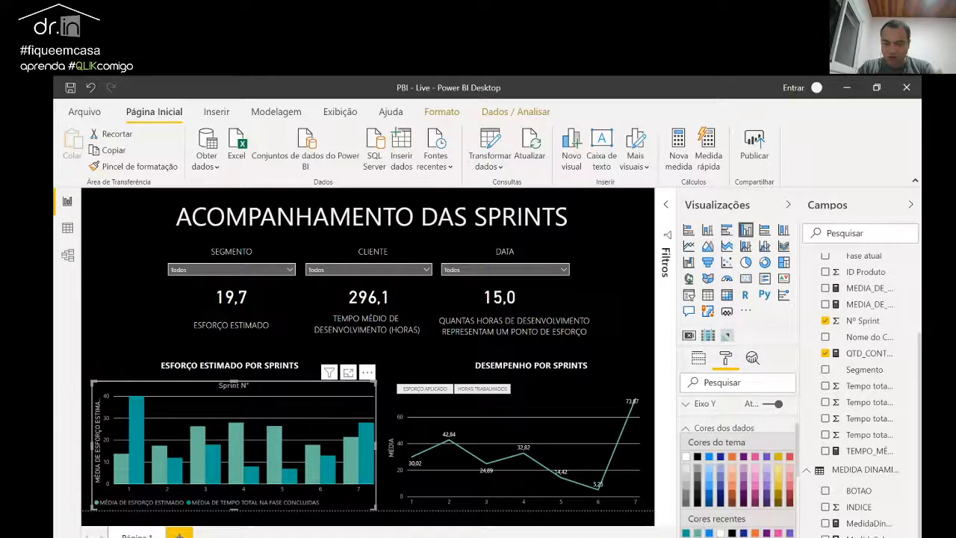
{"action": "left_click", "coordinate": [686, 533]}
{"action": "scroll", "coordinate": [714, 452], "scroll_direction": "down", "scroll_amount": 2}
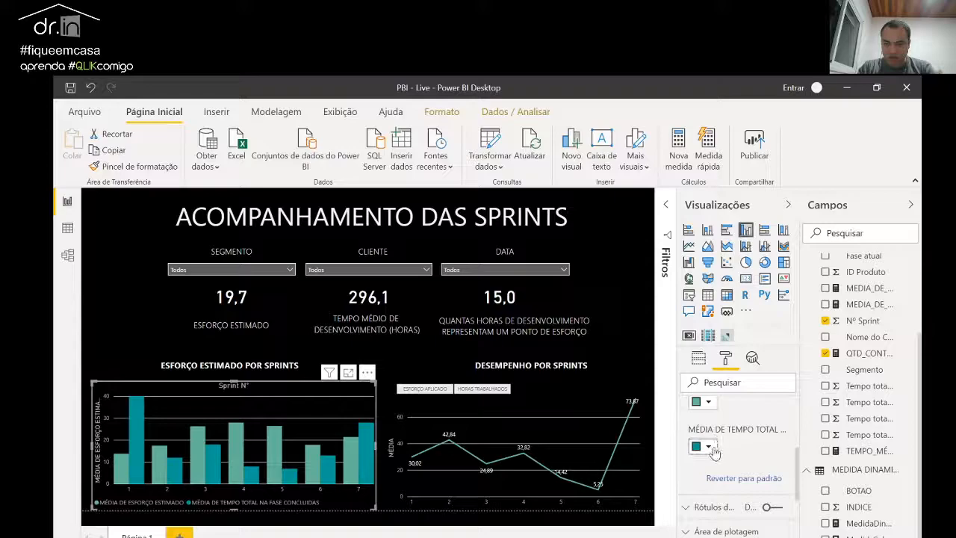
{"action": "left_click", "coordinate": [707, 447]}
{"action": "left_click", "coordinate": [720, 413]}
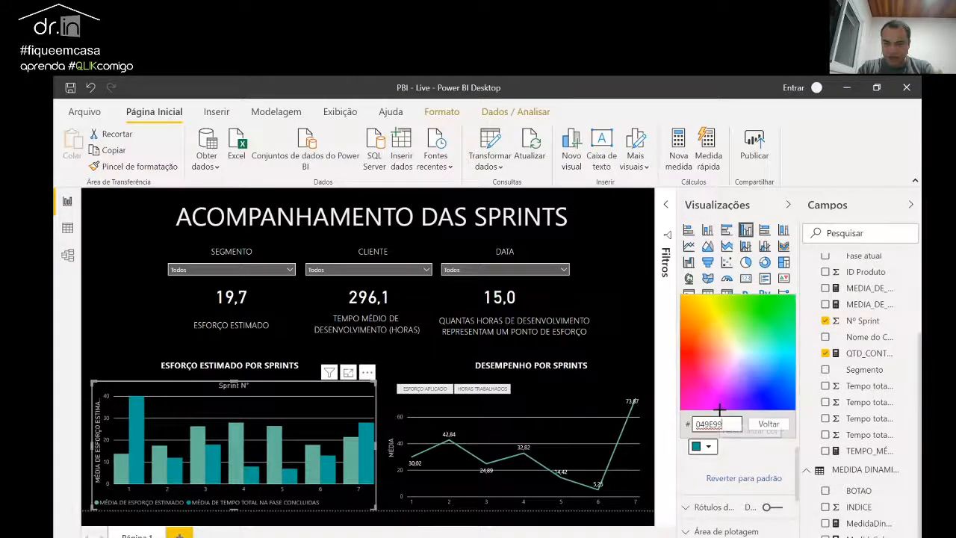
{"action": "left_click_drag", "start_coordinate": [723, 424], "coordinate": [696, 425]}
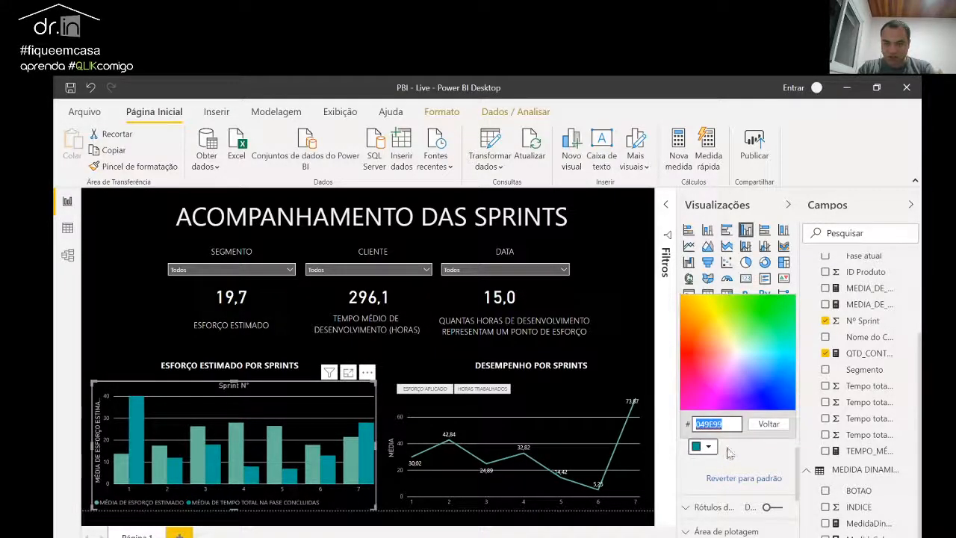
{"action": "left_click_drag", "start_coordinate": [724, 424], "coordinate": [697, 424]}
{"action": "key", "text": "ctrl+c"}
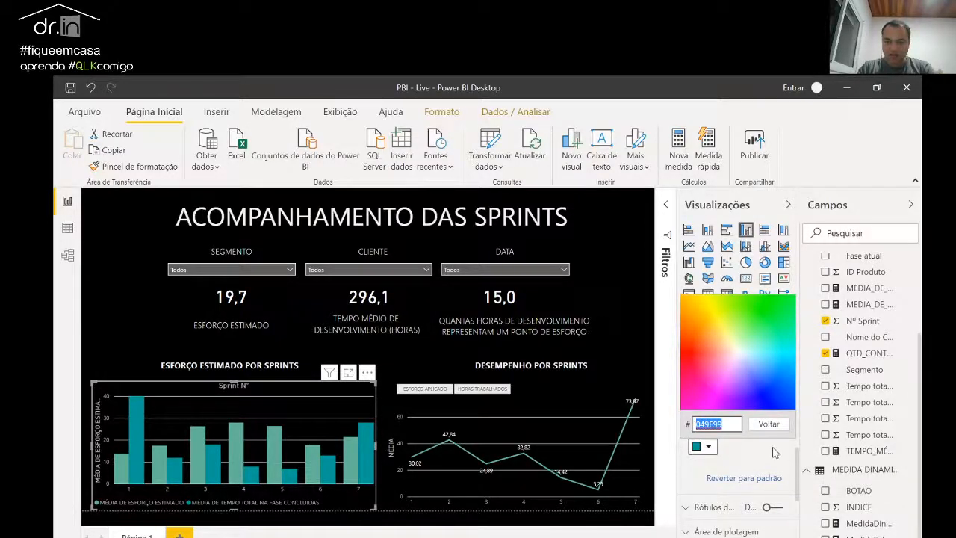
Step: Switch to Qlik Sense Desktop, start a new master measure and set its colour to #049E99
{"action": "key", "text": "alt+Tab"}
{"action": "left_click", "coordinate": [172, 213]}
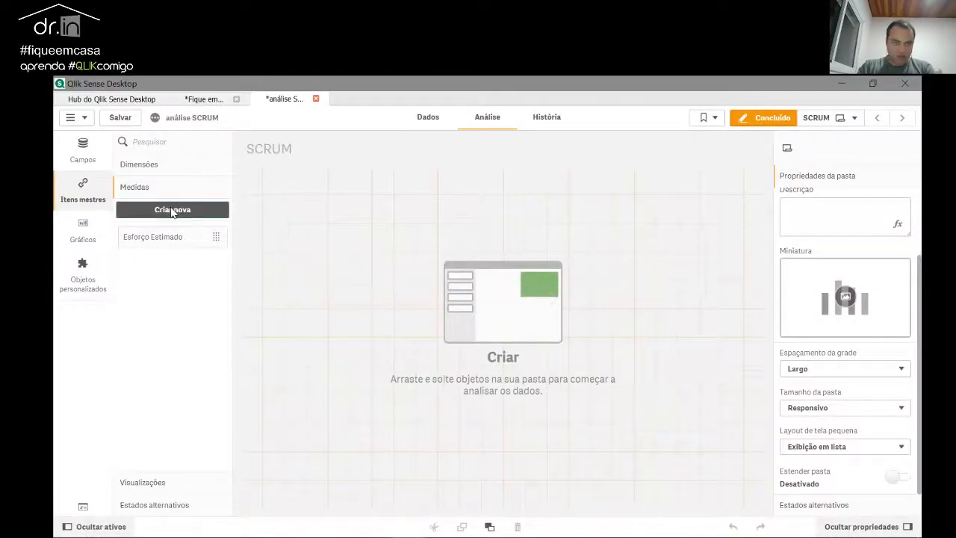
{"action": "left_click", "coordinate": [371, 371]}
{"action": "left_click", "coordinate": [413, 305]}
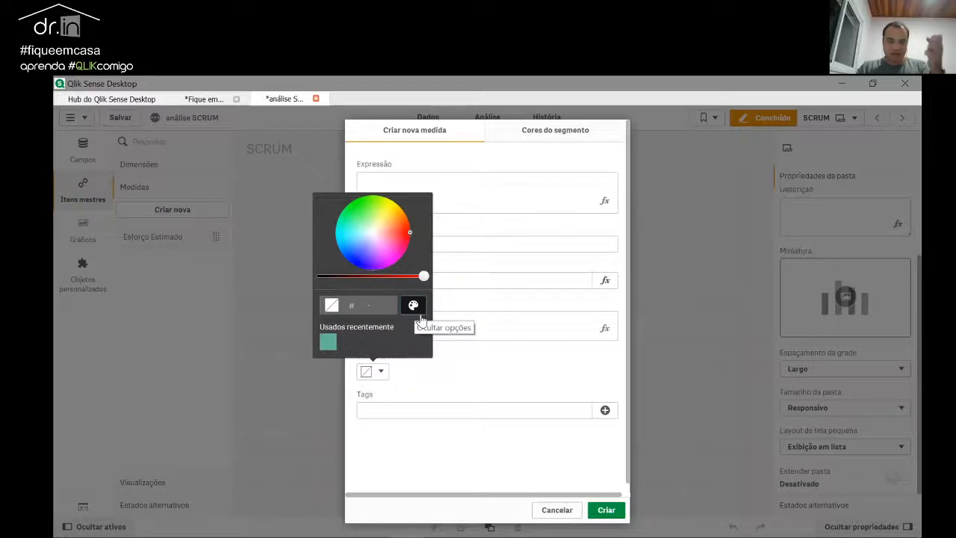
{"action": "left_click", "coordinate": [369, 304]}
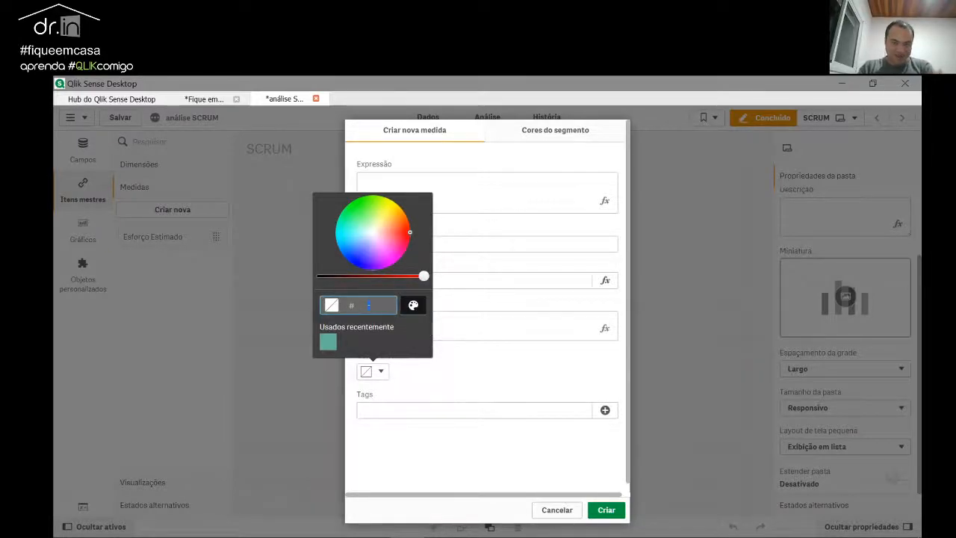
{"action": "key", "text": "ctrl+v"}
{"action": "left_click", "coordinate": [407, 341]}
{"action": "left_click", "coordinate": [481, 389]}
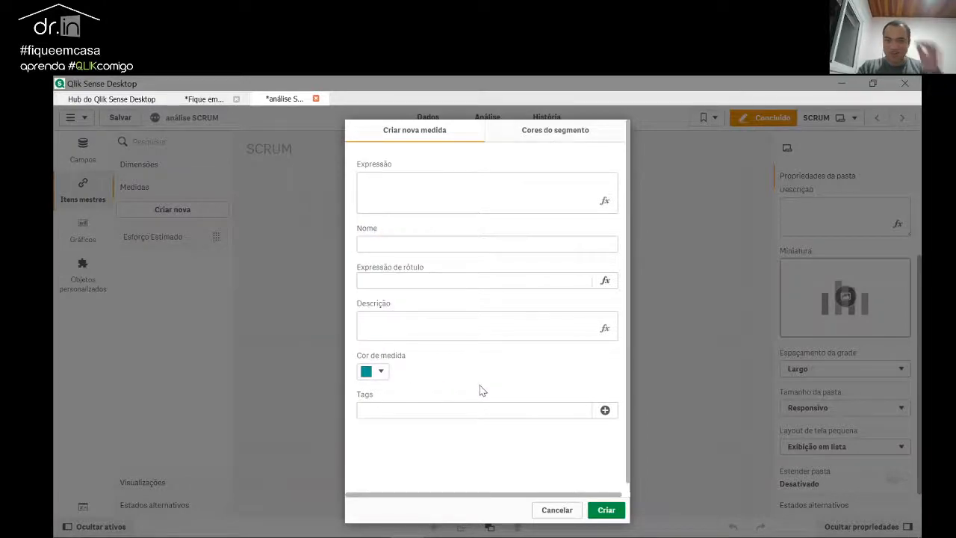
Step: Open the expression editor for the new measure and search its field list for tempo
{"action": "left_click", "coordinate": [601, 206]}
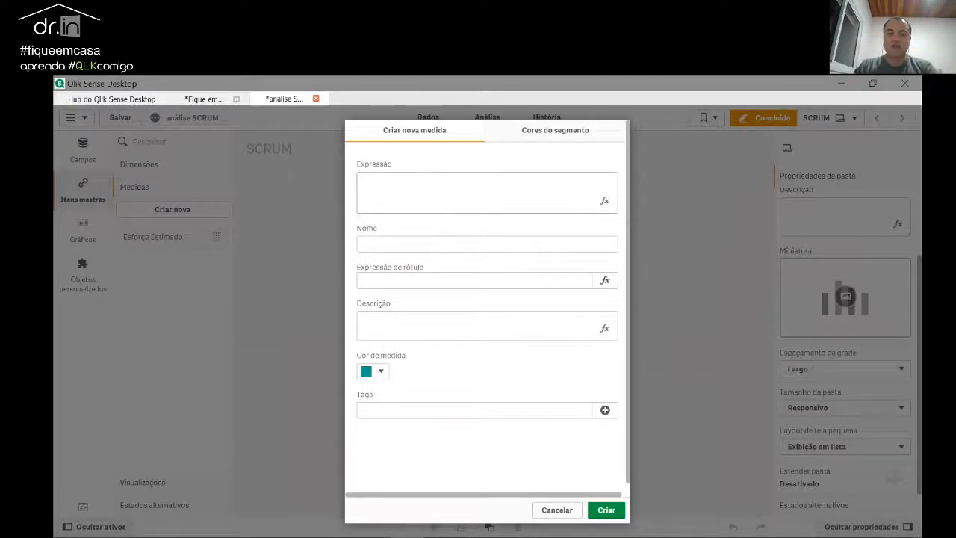
{"action": "left_click", "coordinate": [605, 200]}
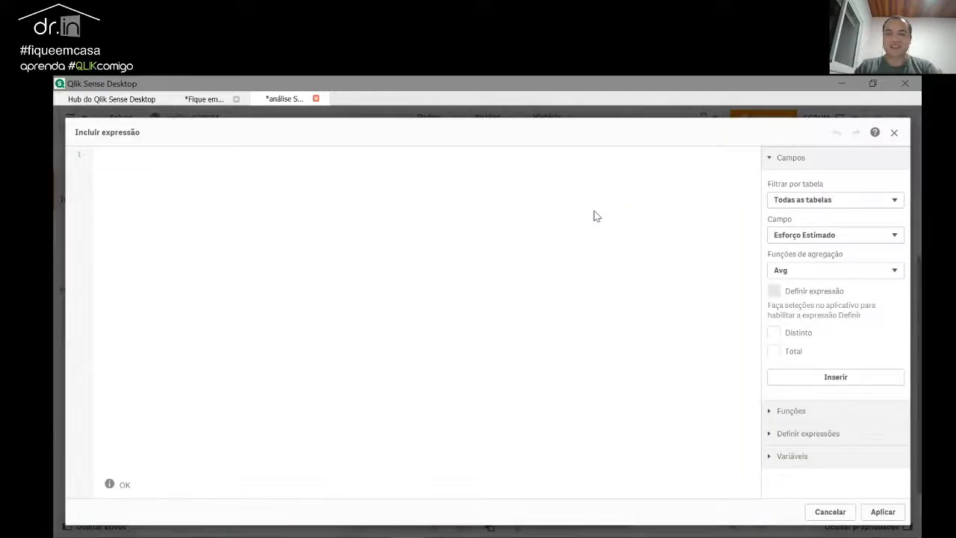
{"action": "left_click", "coordinate": [798, 236]}
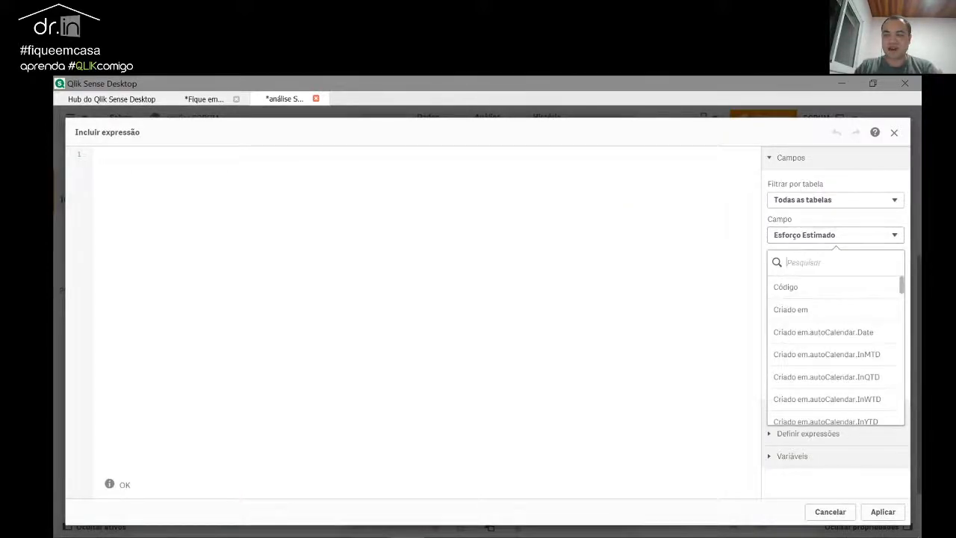
{"action": "type", "text": "tempo"}
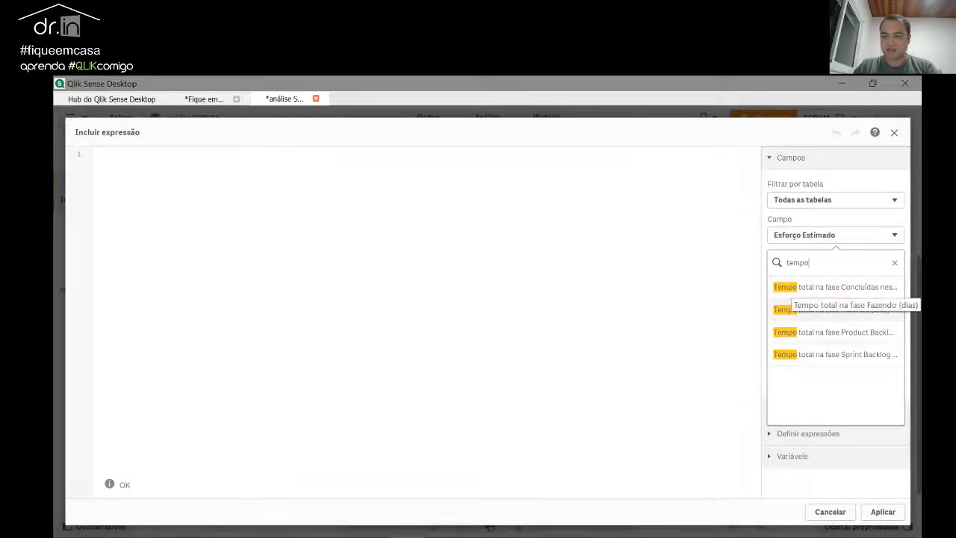
Step: Switch to Power BI Desktop and examine the fields assigned to the bar chart and the QTD_CONTAGEM_DEMANDAS measure's formula
{"action": "key", "text": "alt+Tab"}
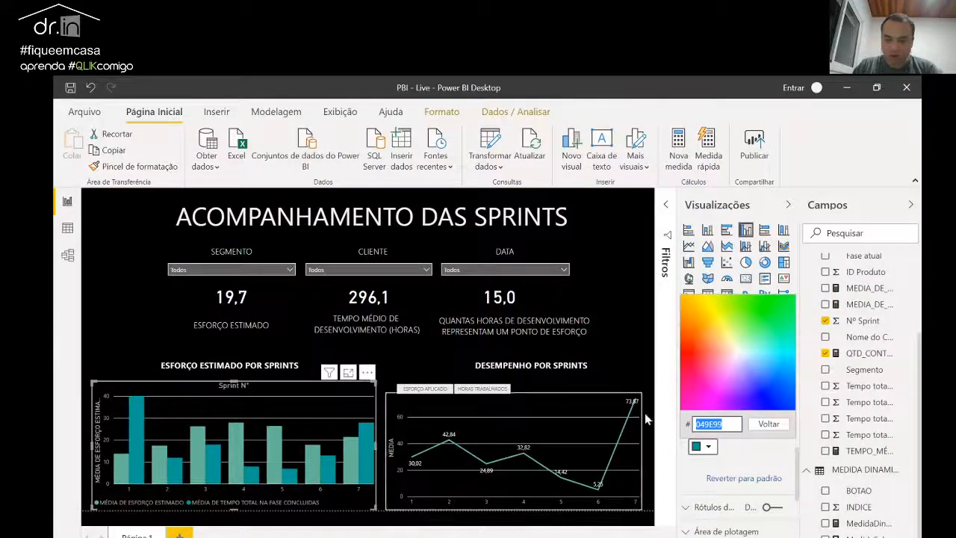
{"action": "left_click", "coordinate": [745, 449]}
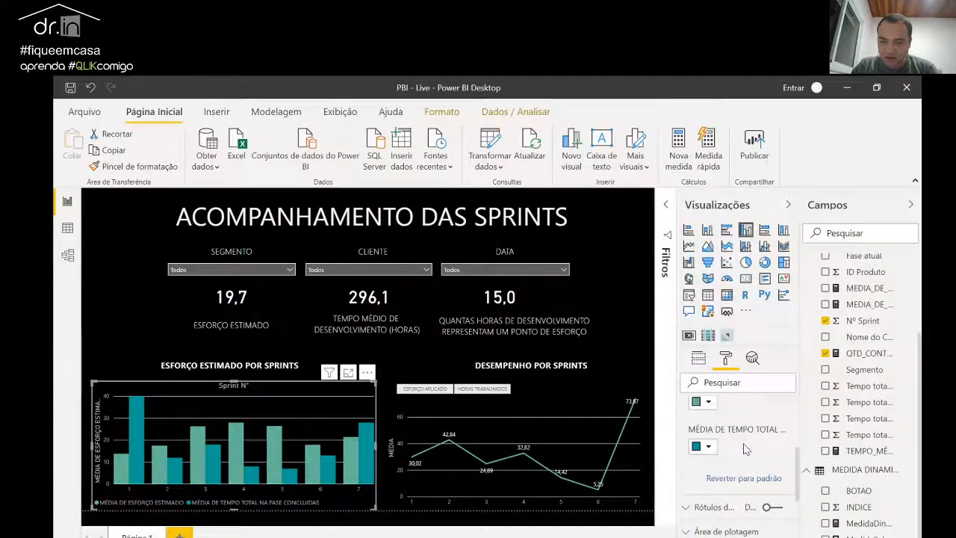
{"action": "left_click", "coordinate": [700, 360]}
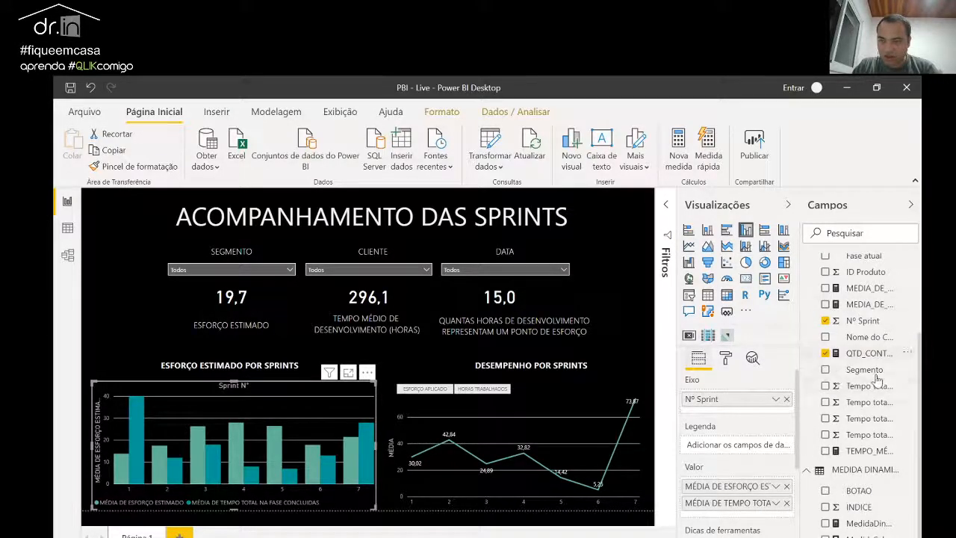
{"action": "scroll", "coordinate": [877, 402], "scroll_direction": "up", "scroll_amount": 1}
{"action": "scroll", "coordinate": [877, 402], "scroll_direction": "up", "scroll_amount": 1}
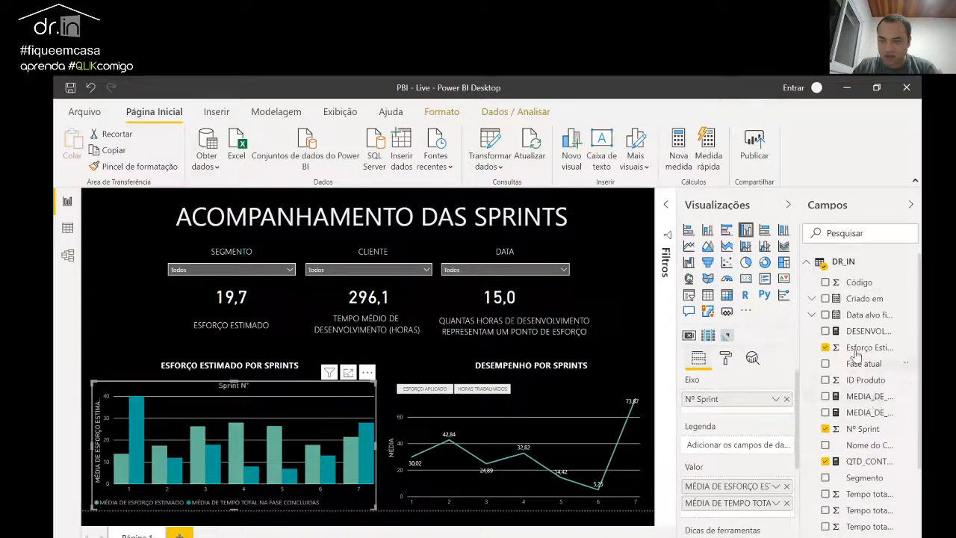
{"action": "left_click", "coordinate": [869, 462]}
{"action": "scroll", "coordinate": [851, 471], "scroll_direction": "down", "scroll_amount": 2}
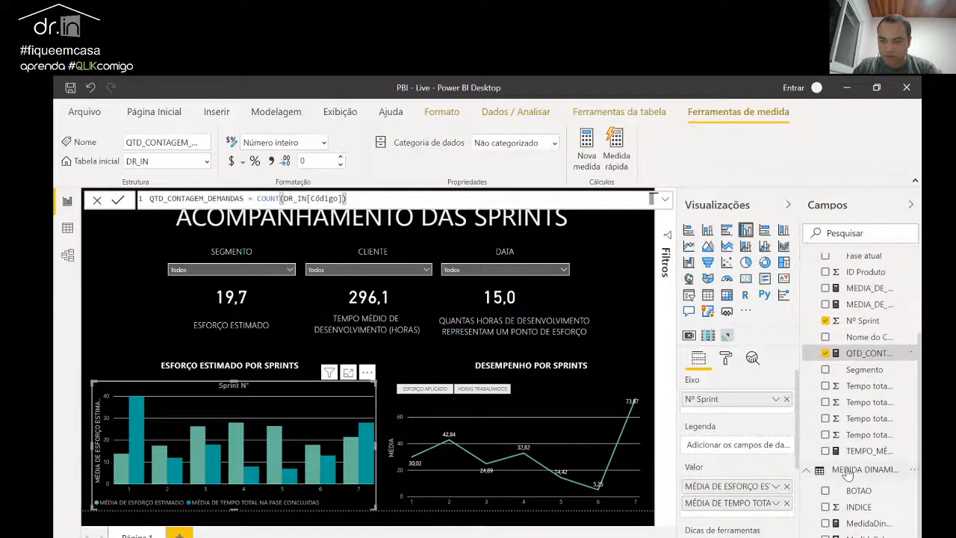
{"action": "scroll", "coordinate": [848, 471], "scroll_direction": "up", "scroll_amount": 2}
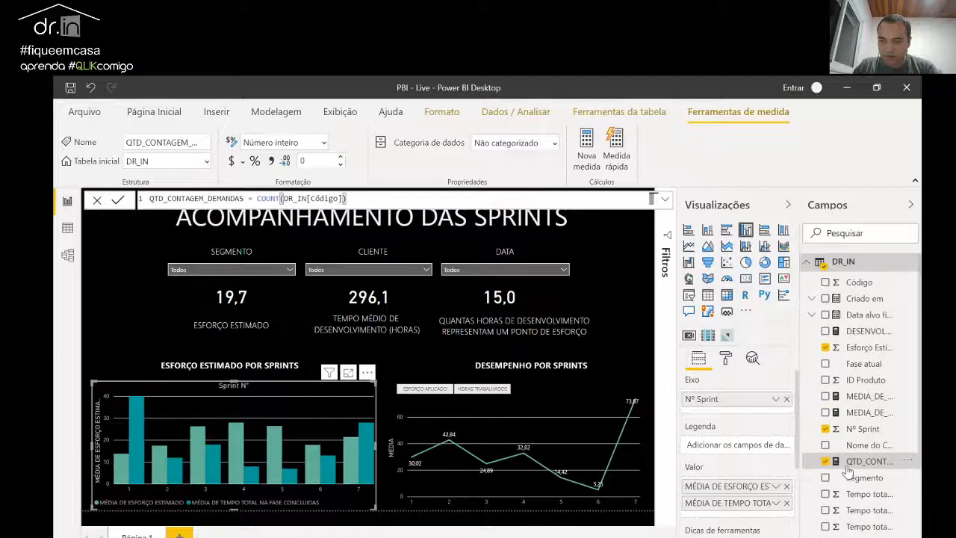
Step: Collapse both field tables, expand DR_IN again and review the QTD_CONTAGEM_DEMANDAS formula text
{"action": "left_click", "coordinate": [807, 264]}
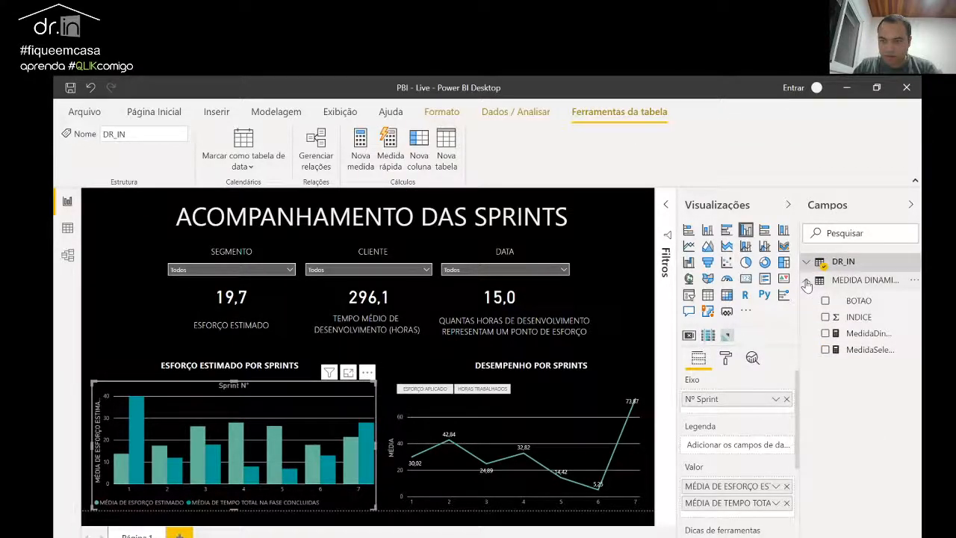
{"action": "left_click", "coordinate": [807, 282]}
{"action": "left_click", "coordinate": [748, 509]}
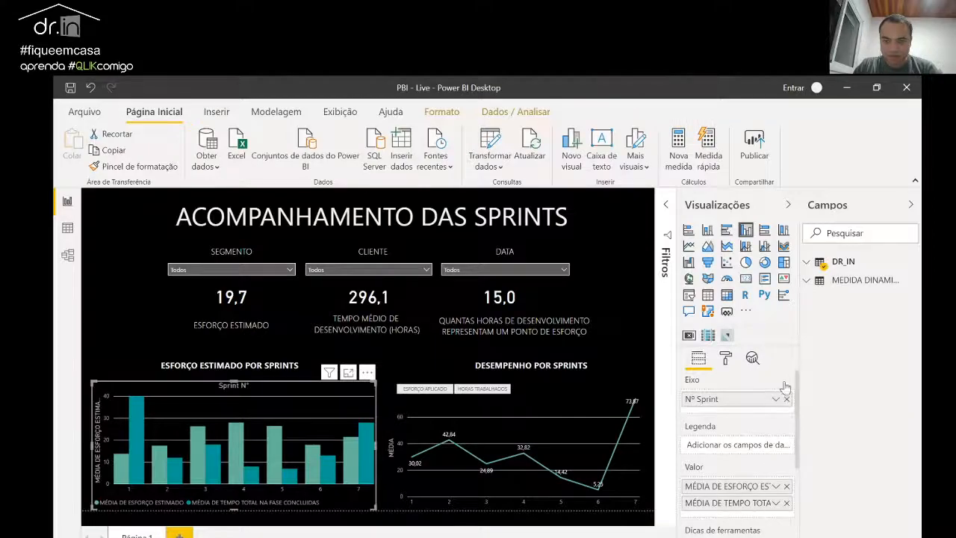
{"action": "left_click", "coordinate": [807, 261]}
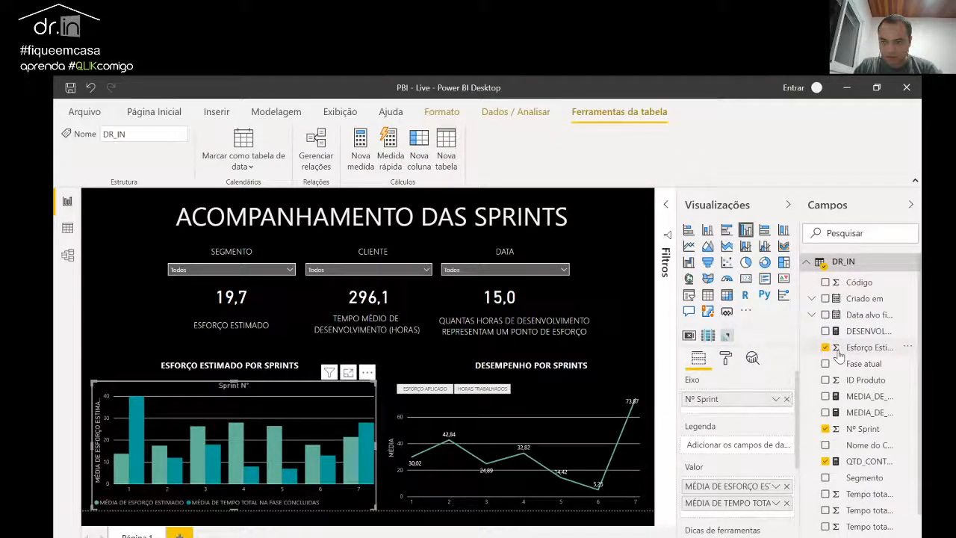
{"action": "left_click", "coordinate": [863, 461]}
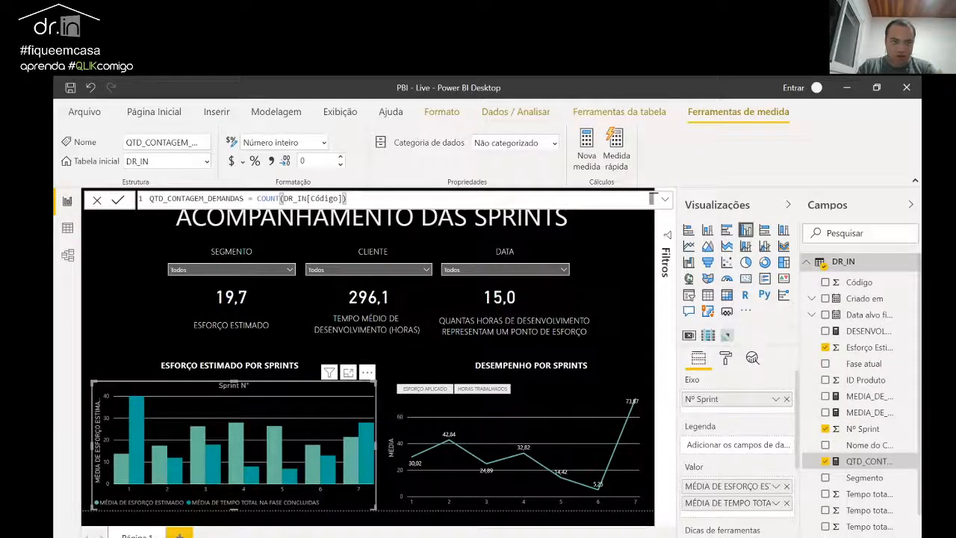
{"action": "left_click_drag", "start_coordinate": [166, 198], "coordinate": [347, 198]}
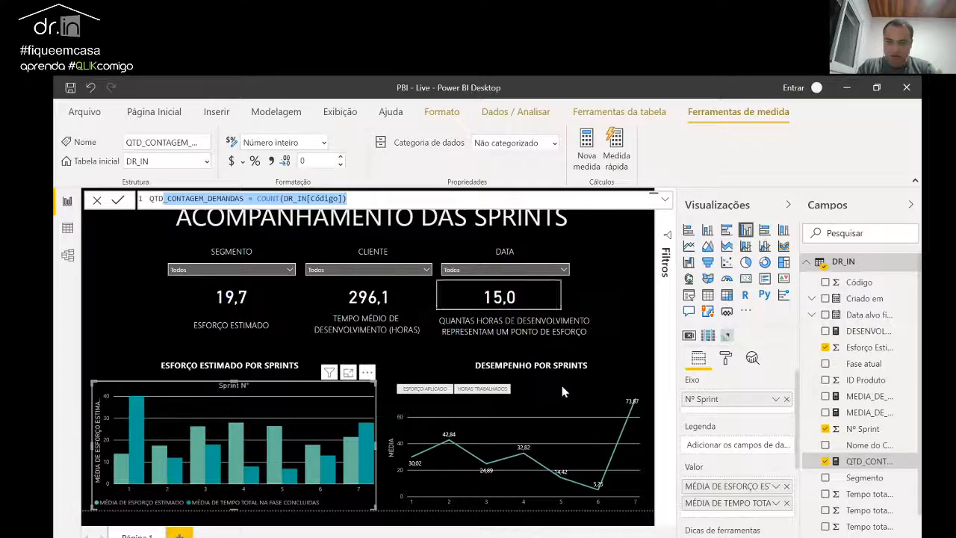
Step: Return to Qlik Sense Desktop and choose the Código field with the Count aggregation for the expression
{"action": "key", "text": "alt+Tab"}
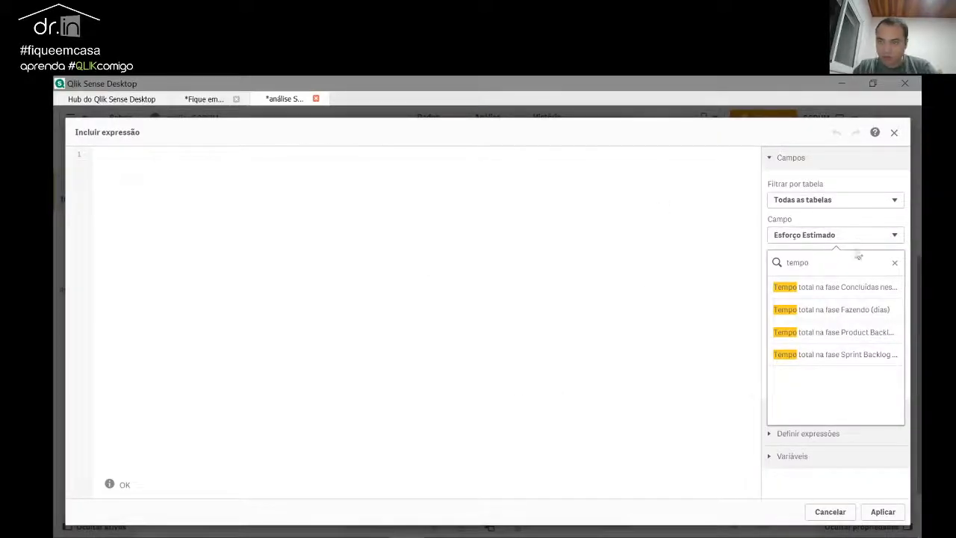
{"action": "left_click", "coordinate": [895, 263]}
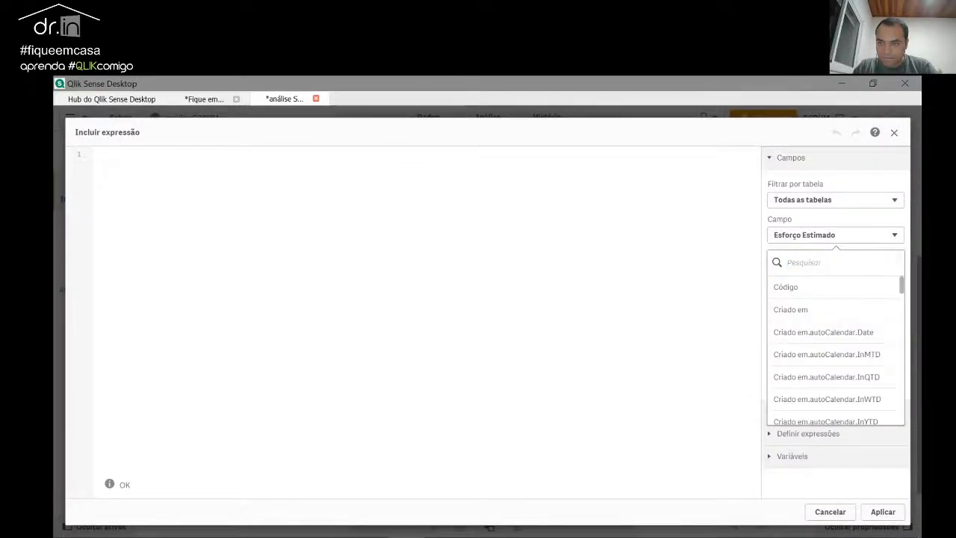
{"action": "left_click", "coordinate": [799, 290]}
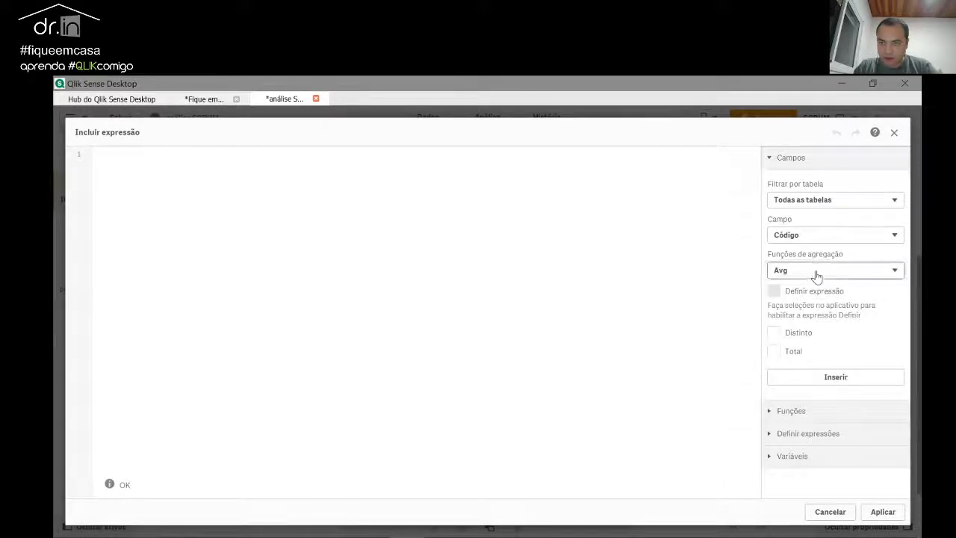
{"action": "left_click", "coordinate": [817, 275]}
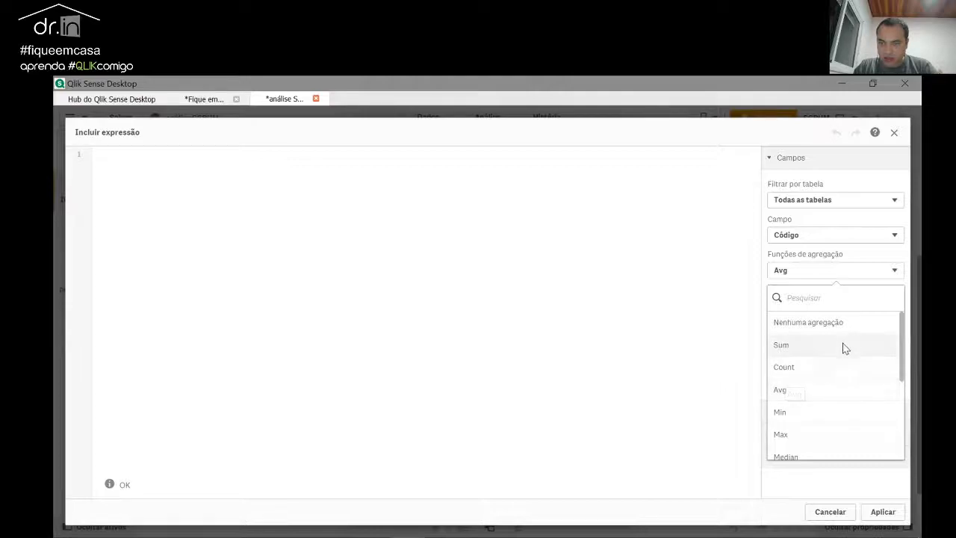
{"action": "left_click", "coordinate": [840, 367]}
Step: Choose the Tempo total na fase Concluídas field and the Avg aggregation for the expression
{"action": "left_click", "coordinate": [826, 236]}
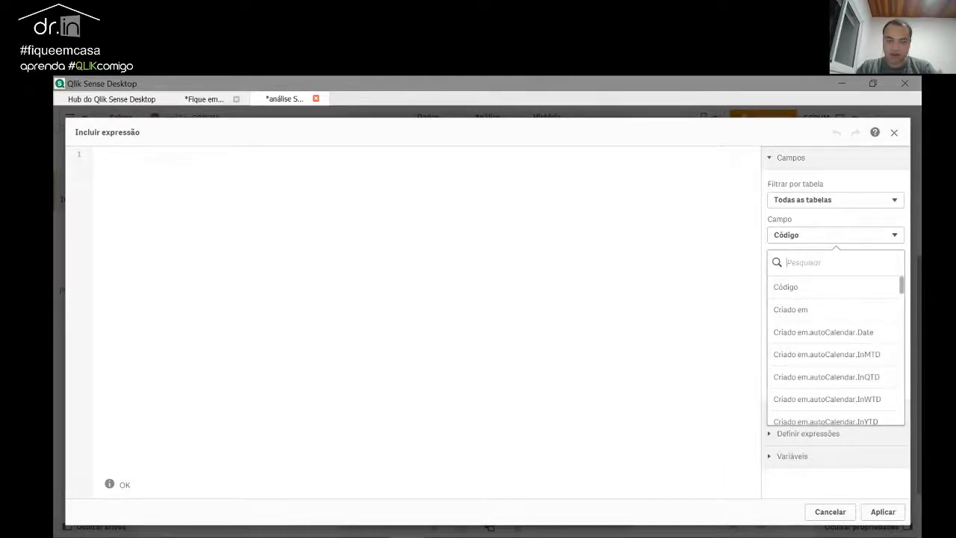
{"action": "type", "text": "tempo"}
{"action": "left_click", "coordinate": [874, 290]}
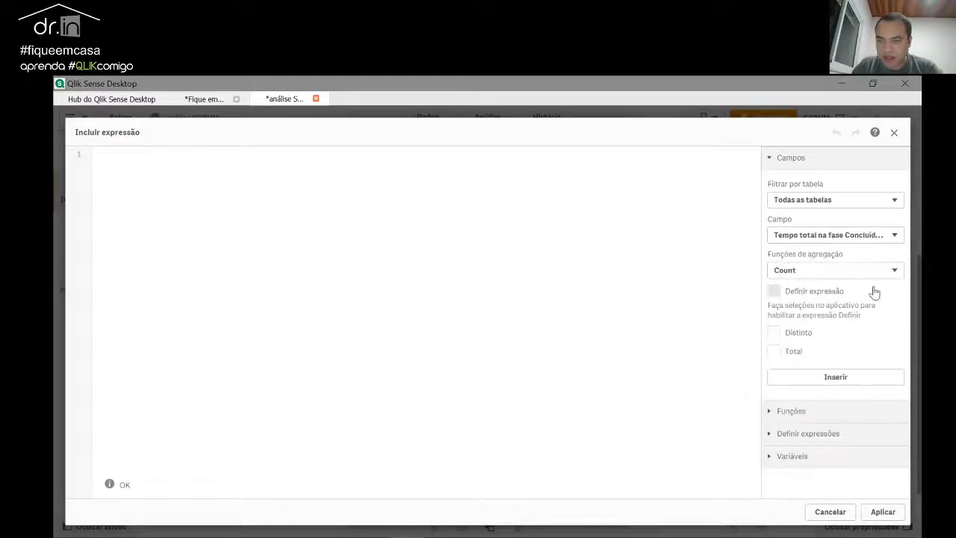
{"action": "left_click", "coordinate": [843, 270]}
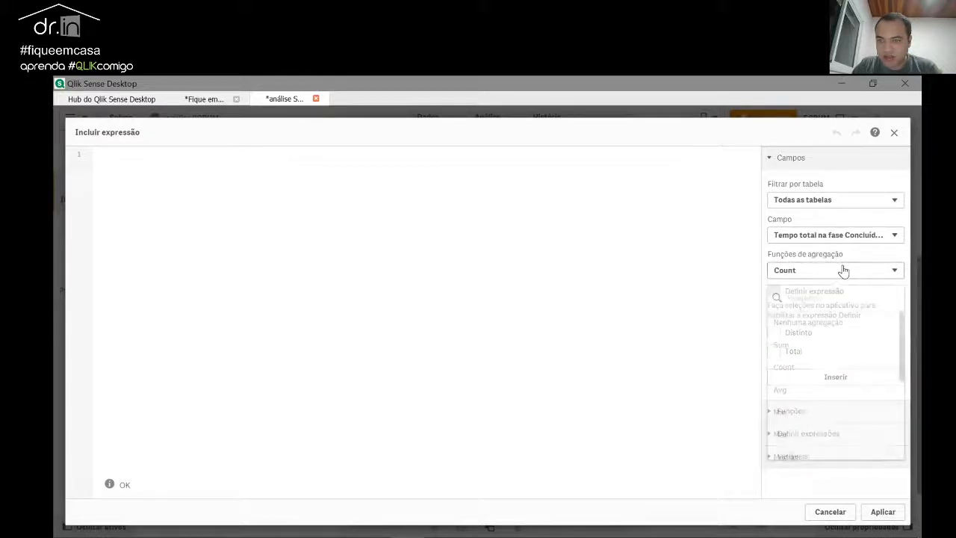
{"action": "left_click", "coordinate": [796, 394]}
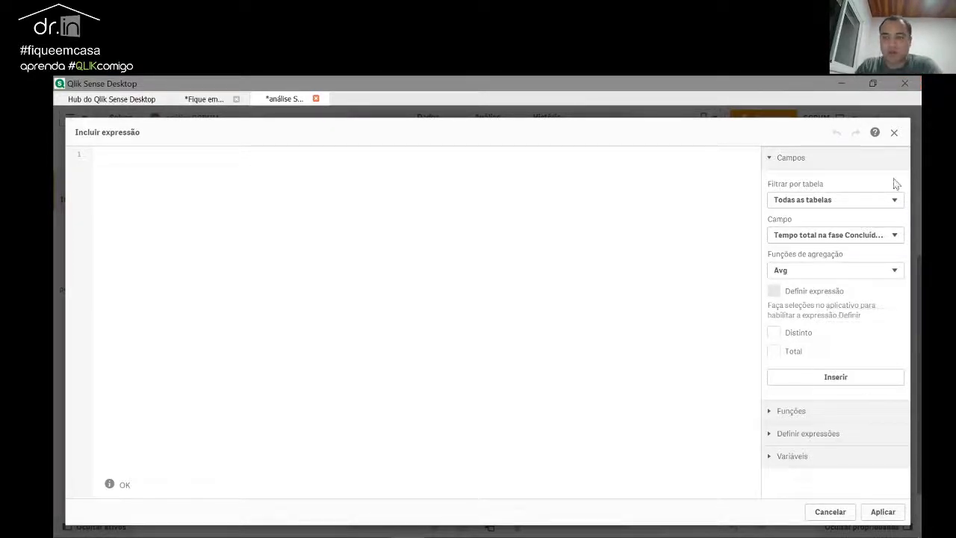
Step: Change the field to Tempo total na fase Fazendo (dias), insert its Avg expression and apply it to the measure
{"action": "left_click", "coordinate": [856, 237]}
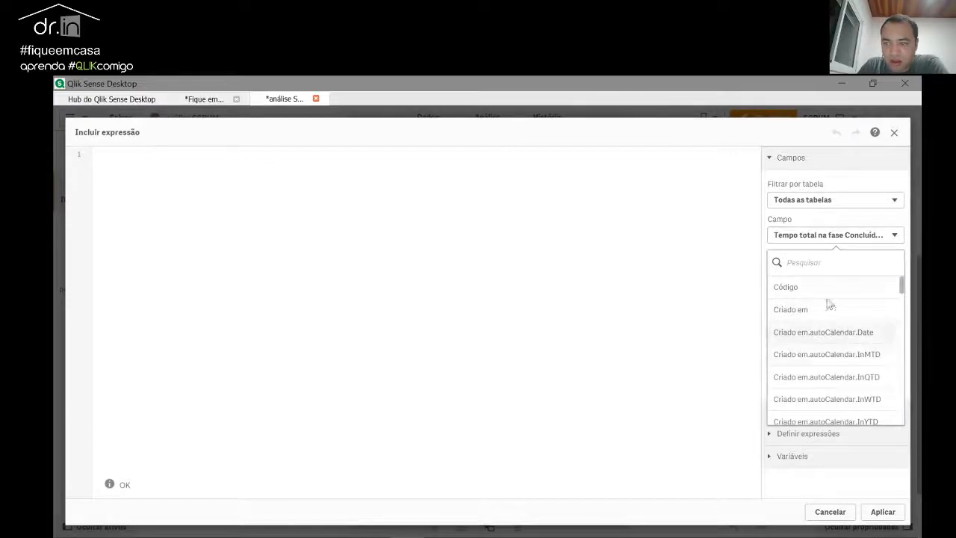
{"action": "type", "text": "tempo"}
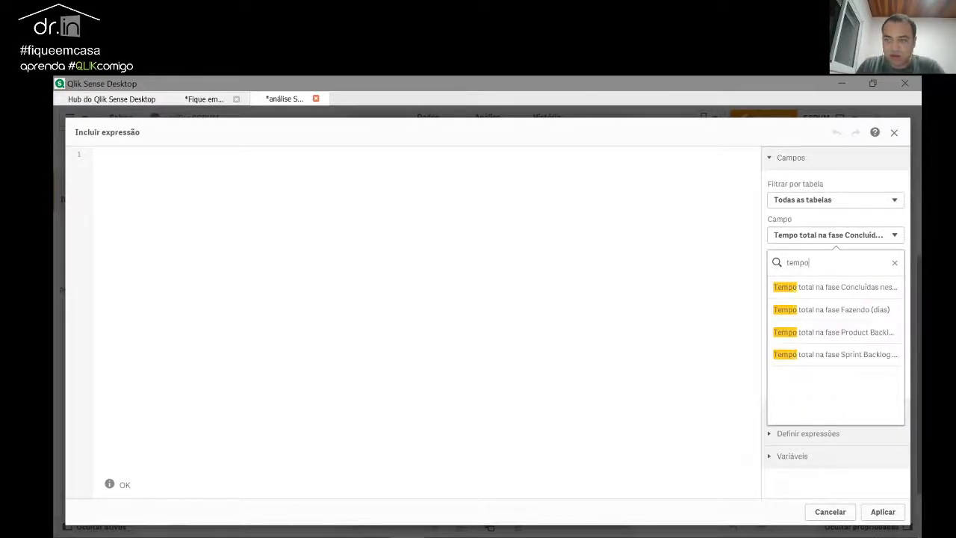
{"action": "left_click", "coordinate": [832, 309]}
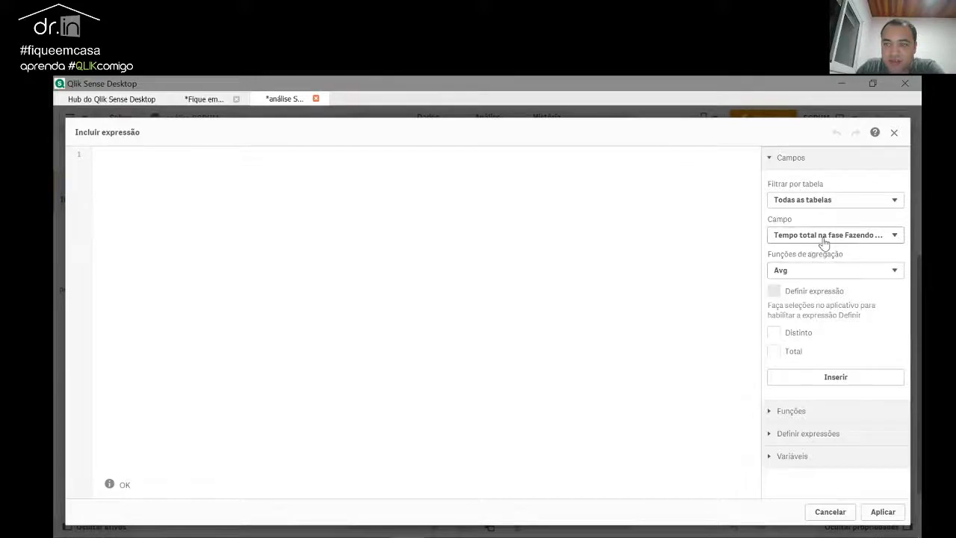
{"action": "left_click", "coordinate": [851, 379]}
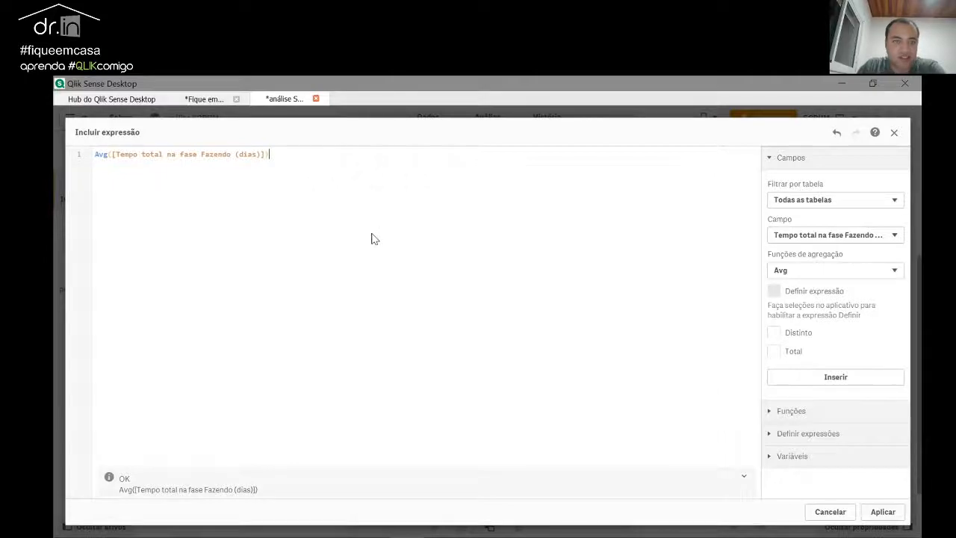
{"action": "left_click", "coordinate": [883, 512]}
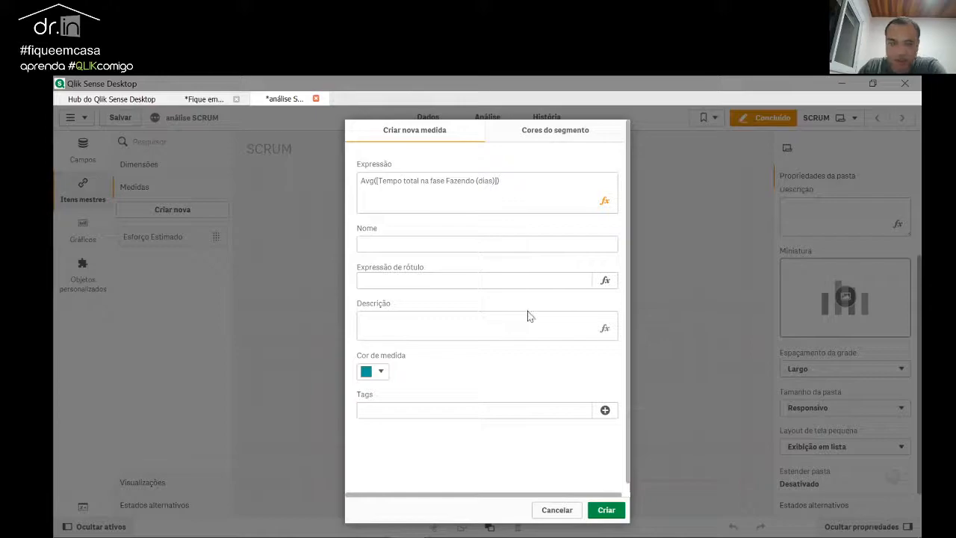
Step: Name the measure Tempo médio de desenvolvimento
{"action": "left_click", "coordinate": [396, 243]}
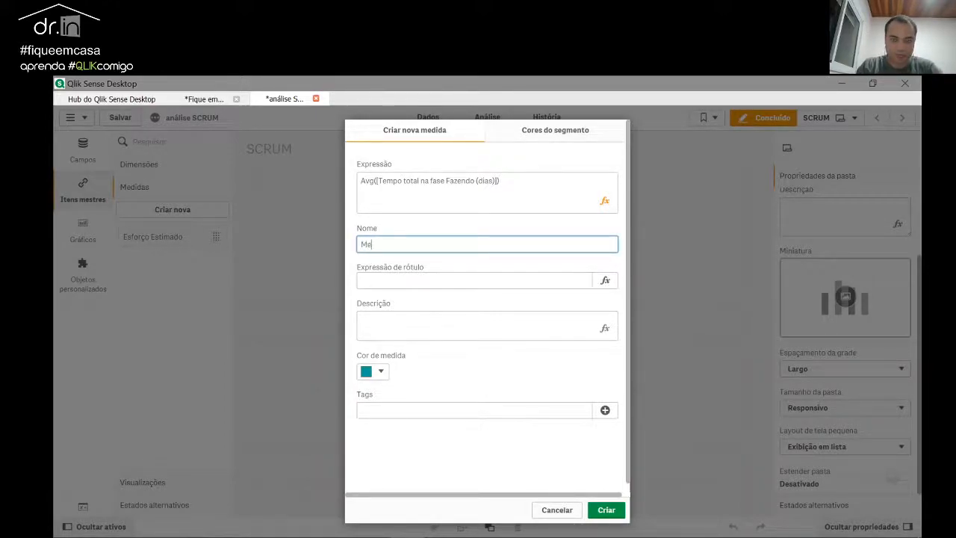
{"action": "key", "text": "BackSpace"}
{"action": "key", "text": "BackSpace"}
{"action": "key", "text": "BackSpace"}
{"action": "key", "text": "BackSpace"}
{"action": "type", "text": "tempo"}
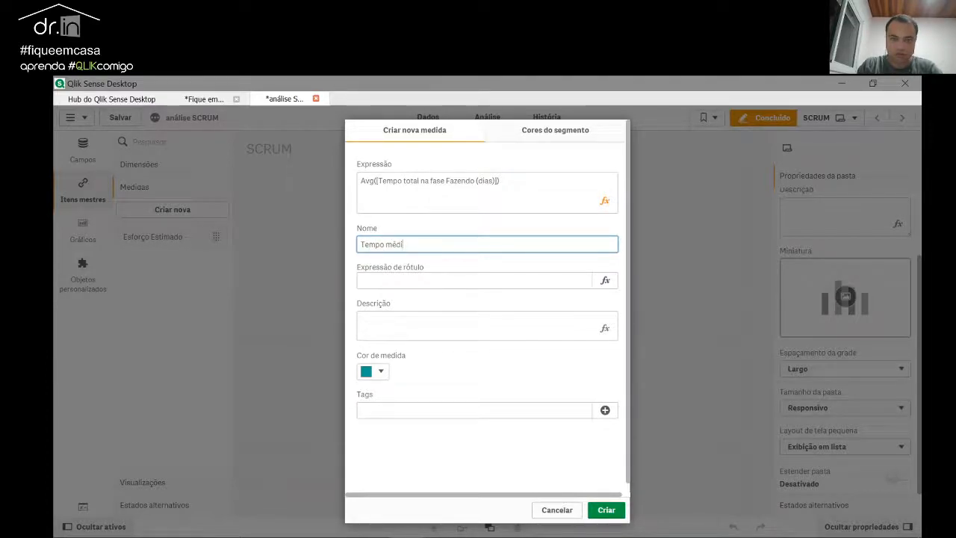
{"action": "type", "text": "de desenvolvimento"}
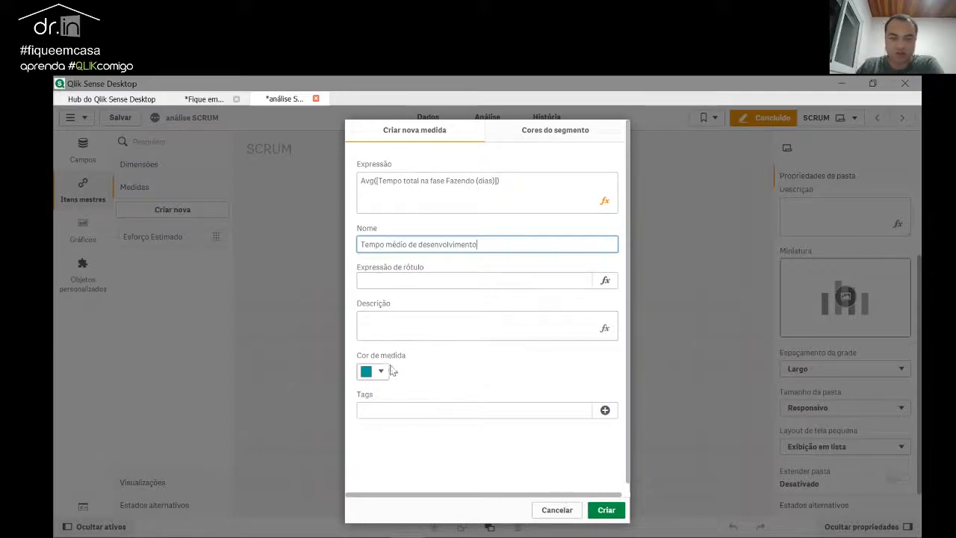
Step: Create the Tempo médio de desenvolvimento measure and review the lists of master dimensions and measures
{"action": "left_click", "coordinate": [602, 509]}
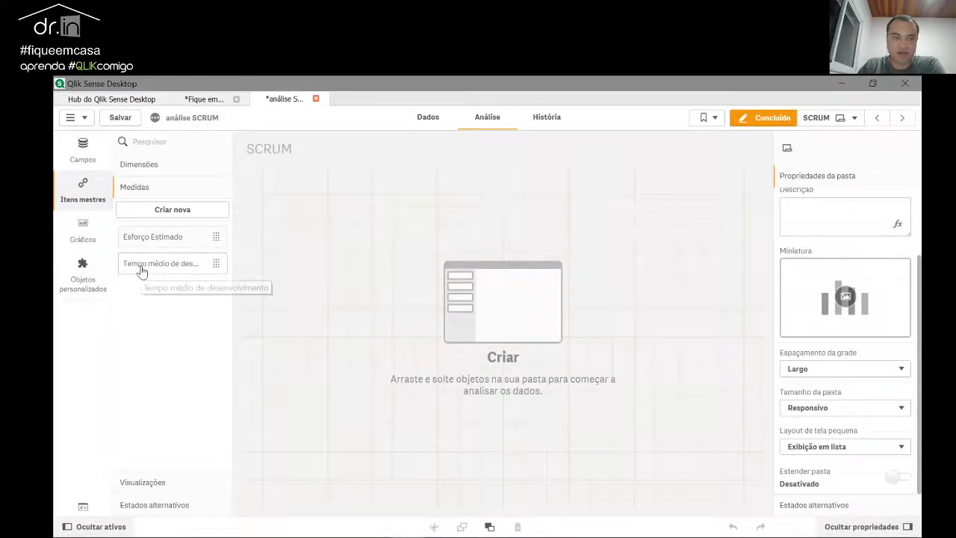
{"action": "left_click", "coordinate": [141, 166]}
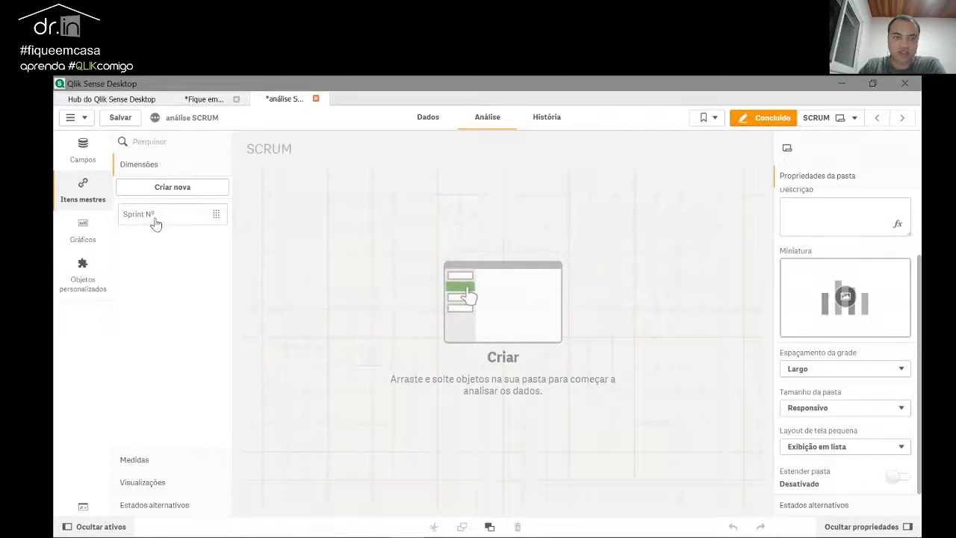
{"action": "left_click", "coordinate": [150, 460]}
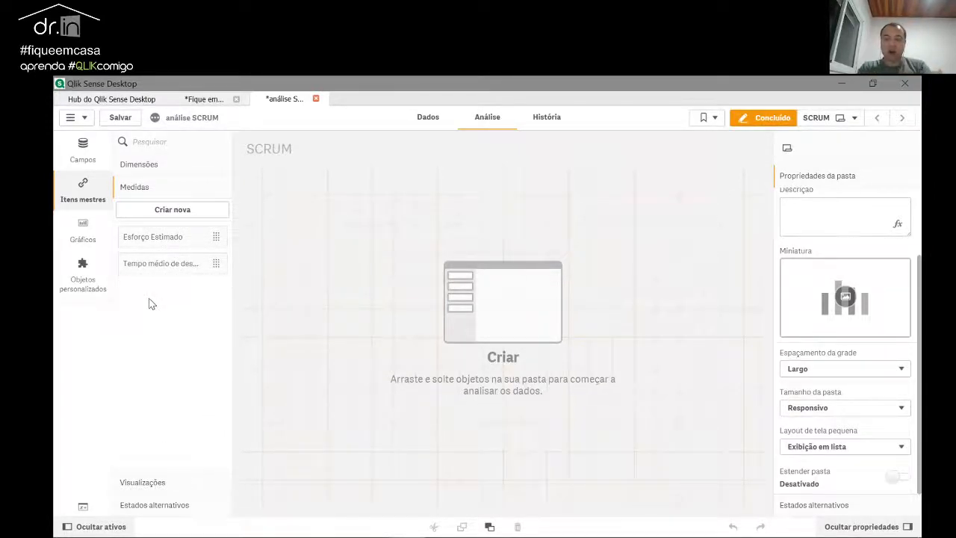
Step: Switch to Power BI Desktop and examine the MedidaDinamica formula behind the DESEMPENHO POR SPRINTS line chart
{"action": "key", "text": "alt+Tab"}
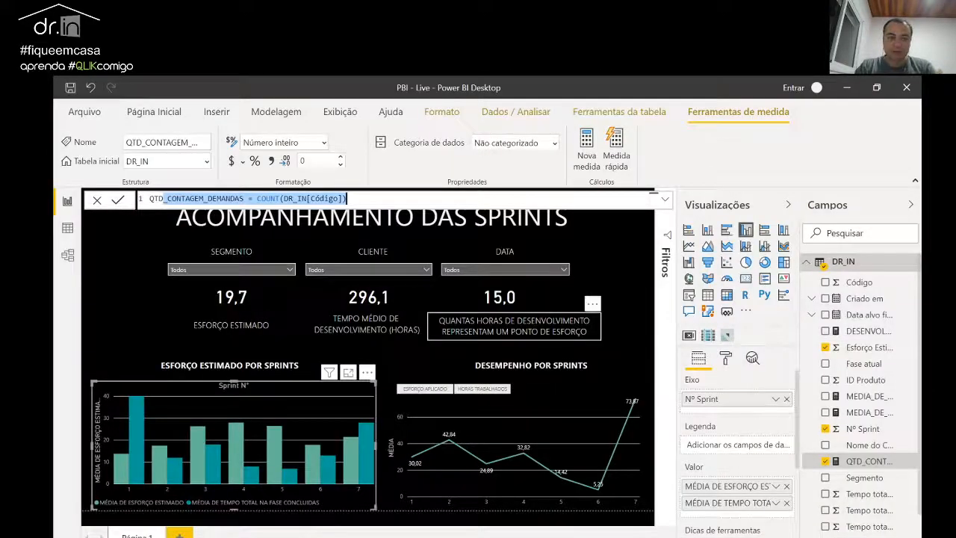
{"action": "left_click", "coordinate": [552, 414]}
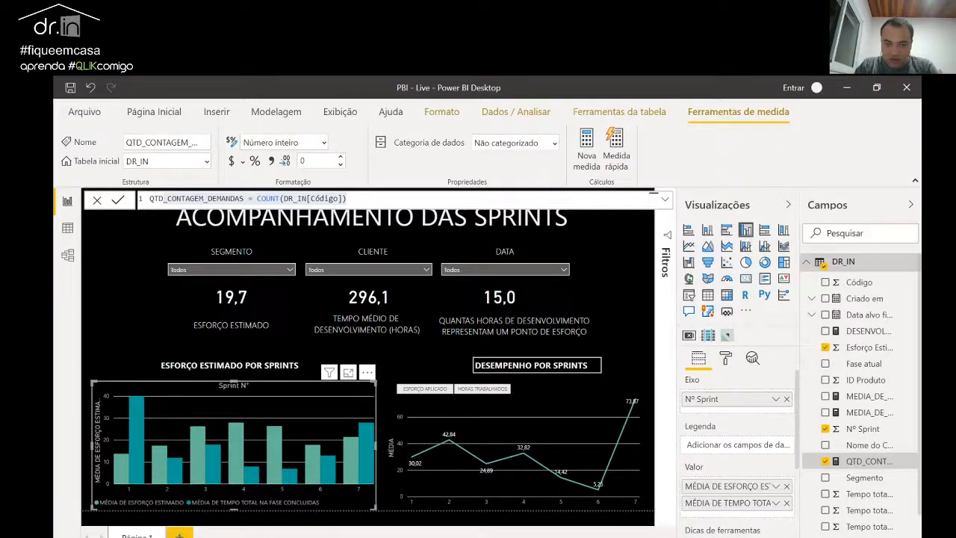
{"action": "left_click", "coordinate": [550, 397]}
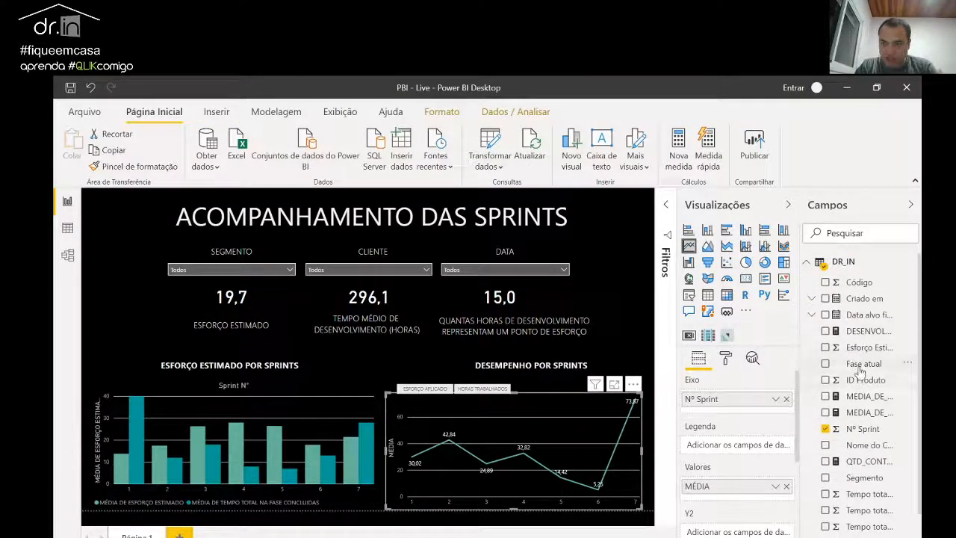
{"action": "scroll", "coordinate": [859, 366], "scroll_direction": "down", "scroll_amount": 1}
{"action": "left_click", "coordinate": [863, 535]}
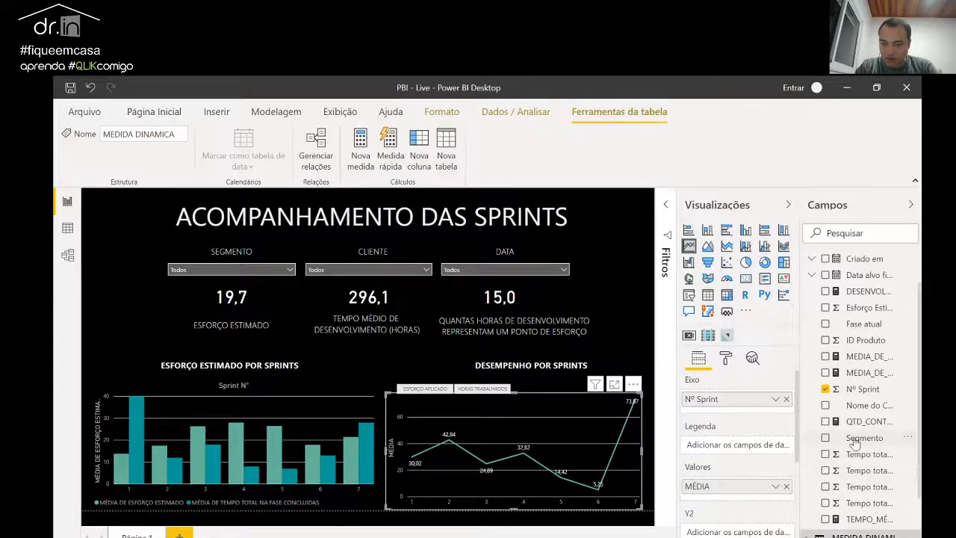
{"action": "left_click", "coordinate": [866, 525]}
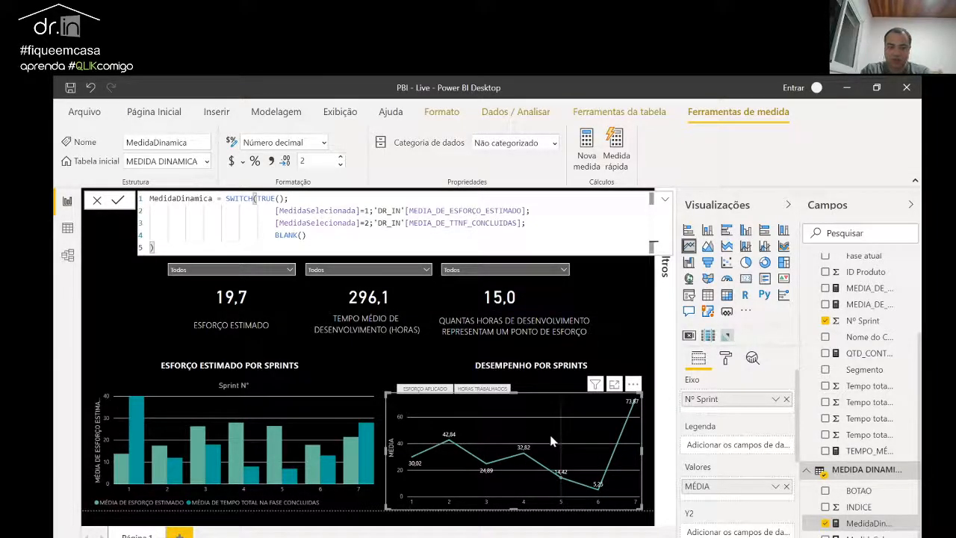
Step: Return to Qlik Sense Desktop, start a new master measure and choose Tempo total na fase Concluídas nesta Sprint (dias) with the Avg aggregation for its expression
{"action": "left_click", "coordinate": [644, 536]}
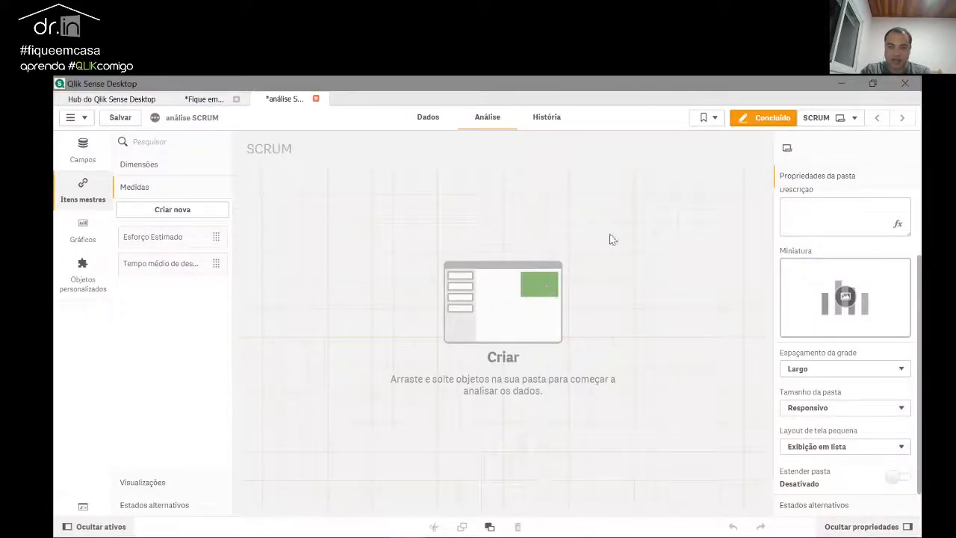
{"action": "left_click", "coordinate": [158, 211]}
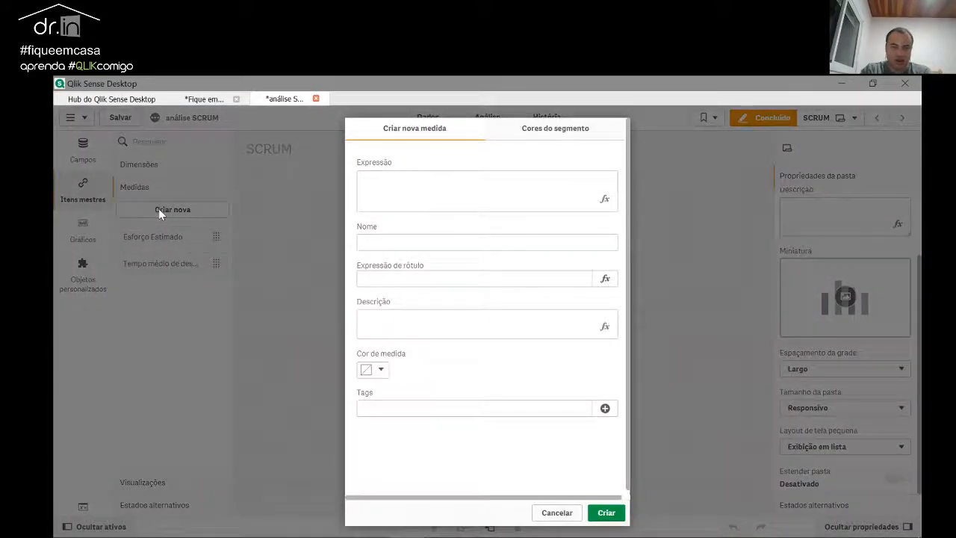
{"action": "left_click", "coordinate": [370, 185]}
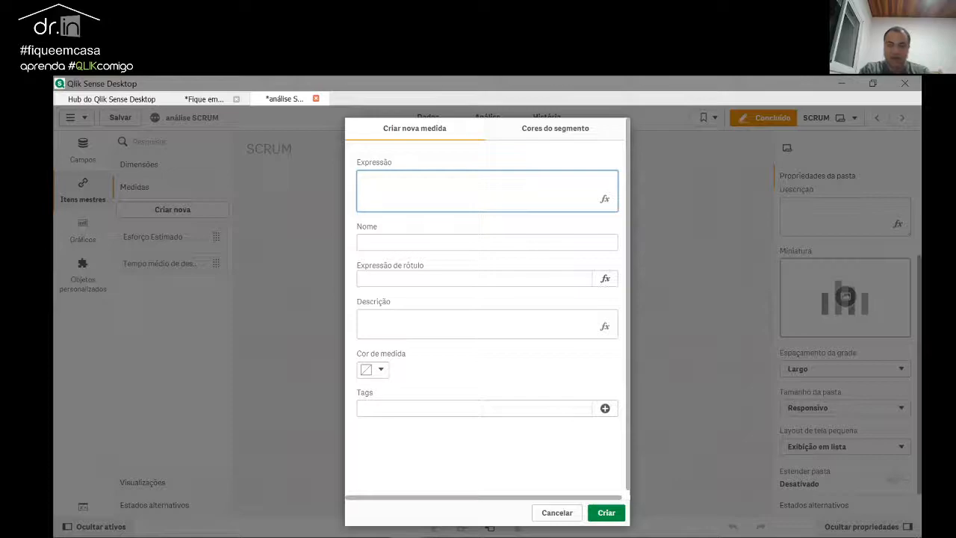
{"action": "left_click", "coordinate": [602, 202]}
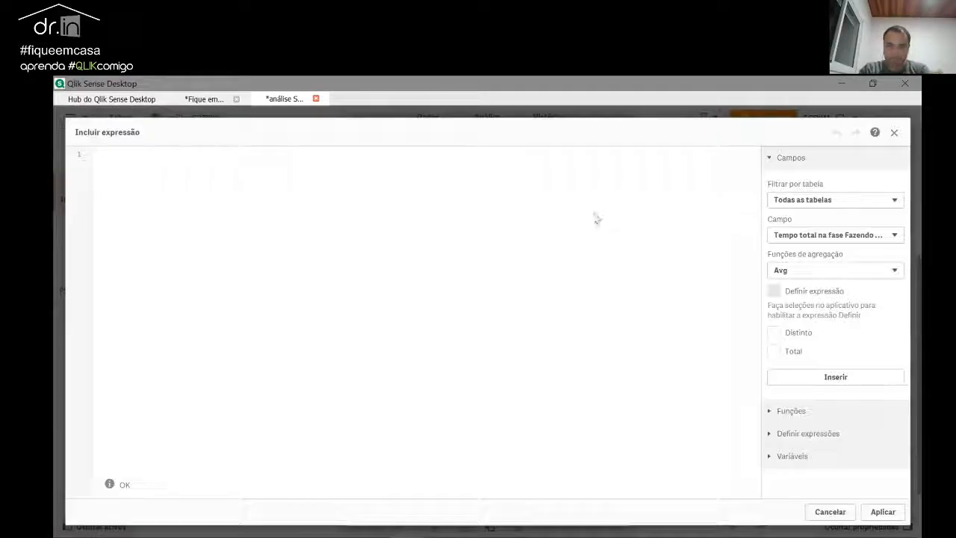
{"action": "left_click", "coordinate": [826, 236]}
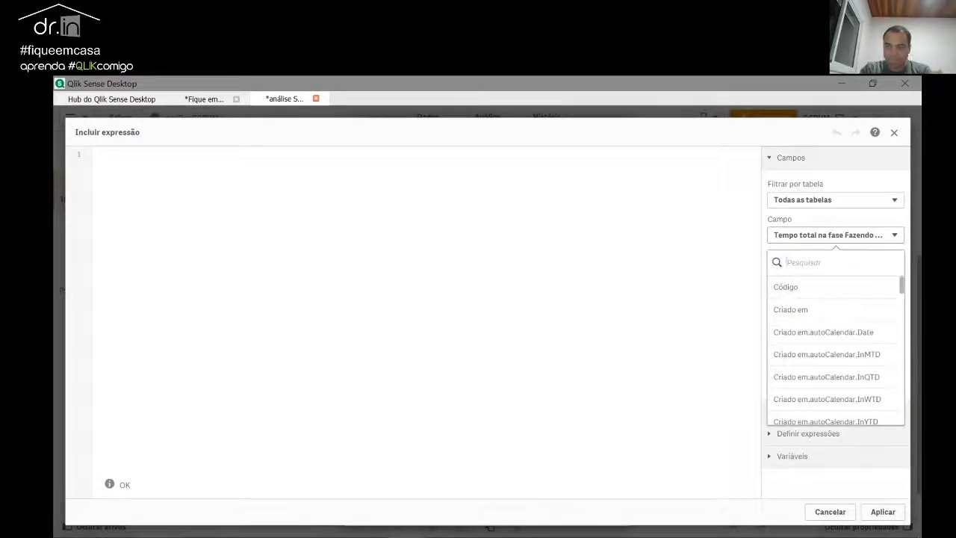
{"action": "type", "text": "tempo"}
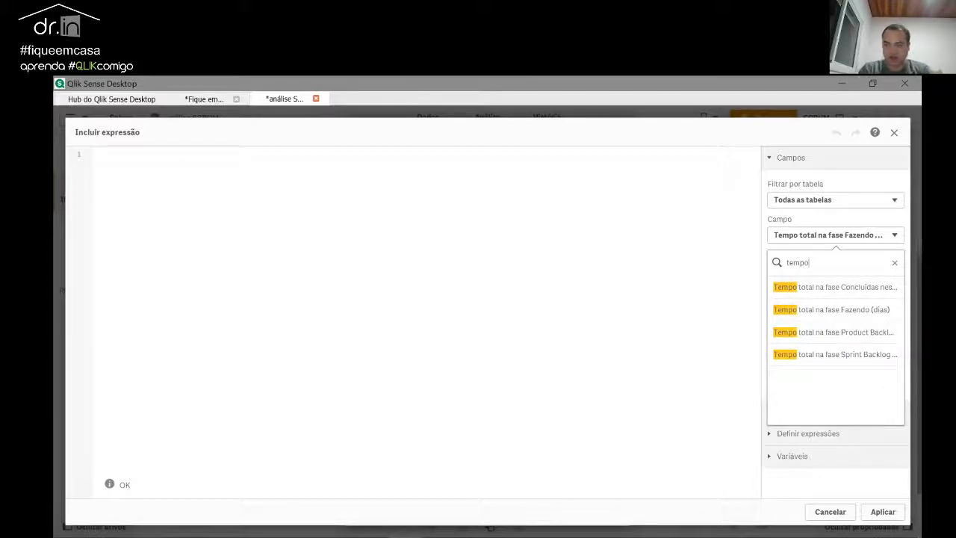
{"action": "left_click", "coordinate": [859, 287]}
{"action": "left_click", "coordinate": [837, 274]}
{"action": "left_click", "coordinate": [838, 275]}
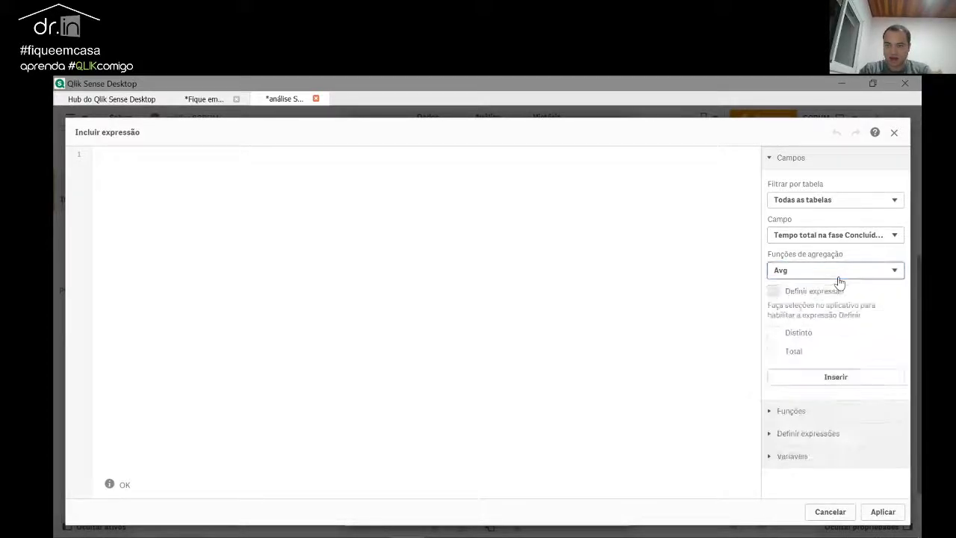
Step: Insert the Avg expression for the chosen field and apply it to the new measure
{"action": "left_click", "coordinate": [839, 376]}
{"action": "left_click_drag", "start_coordinate": [117, 154], "coordinate": [333, 154]}
{"action": "left_click", "coordinate": [338, 154]}
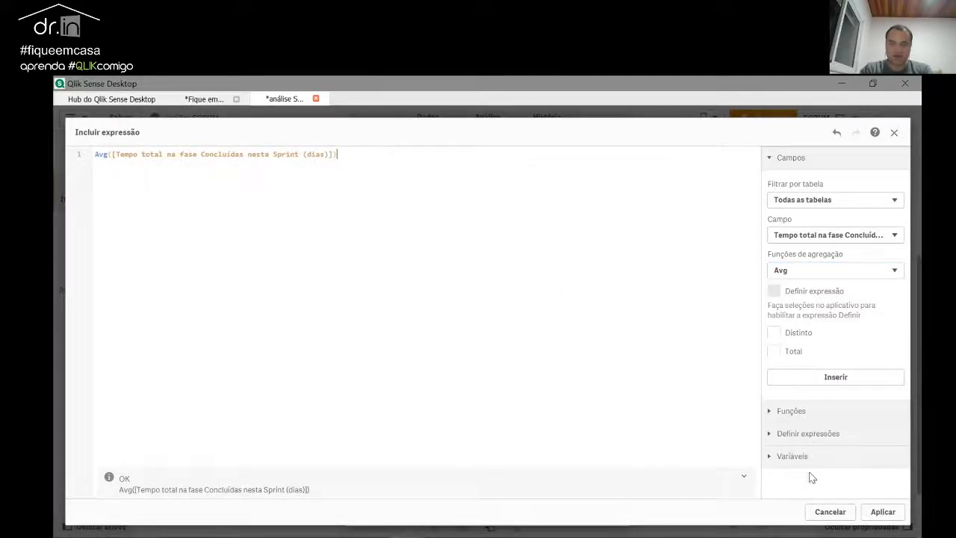
{"action": "left_click", "coordinate": [883, 512]}
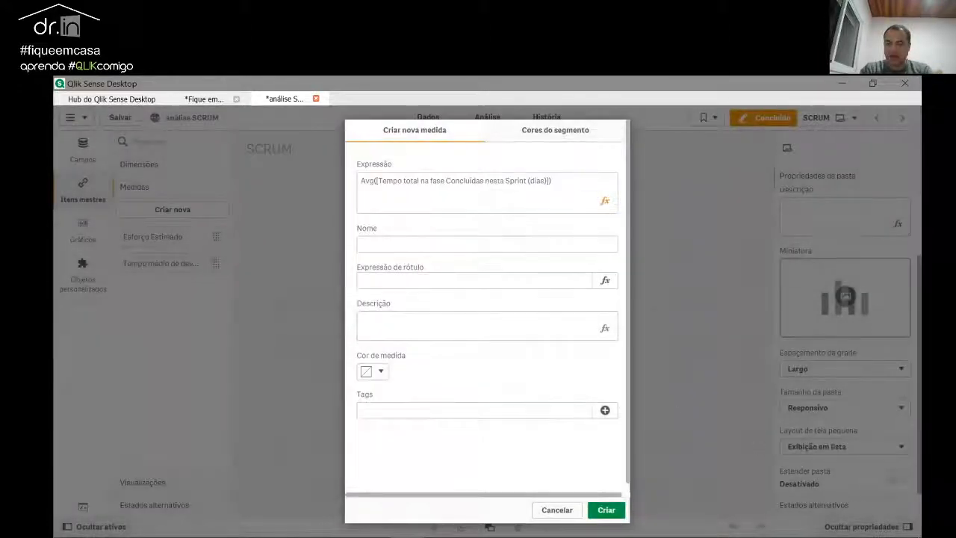
Step: Name the new measure Horas trabalhadas
{"action": "left_click", "coordinate": [401, 242]}
{"action": "type", "text": "HORAS"}
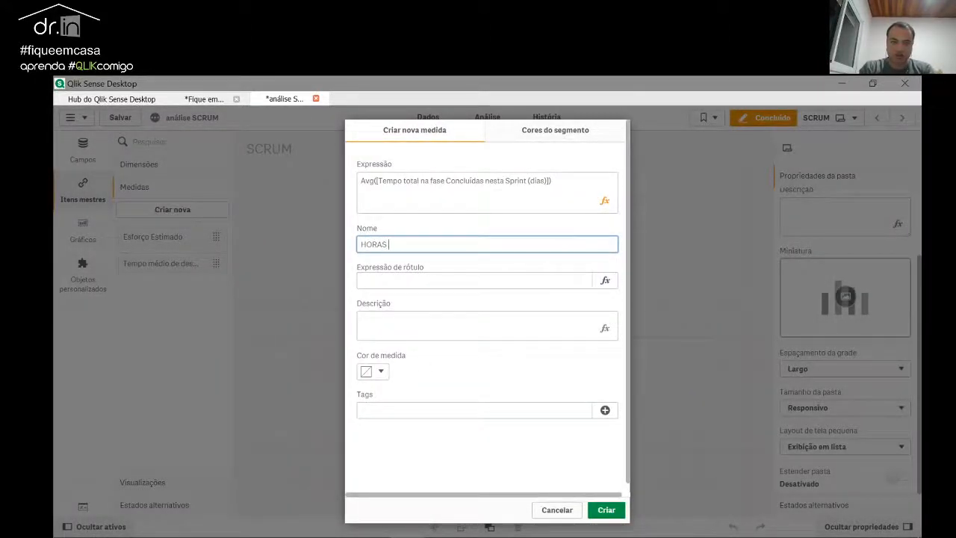
{"action": "key", "text": "BackSpace"}
{"action": "key", "text": "BackSpace"}
{"action": "key", "text": "BackSpace"}
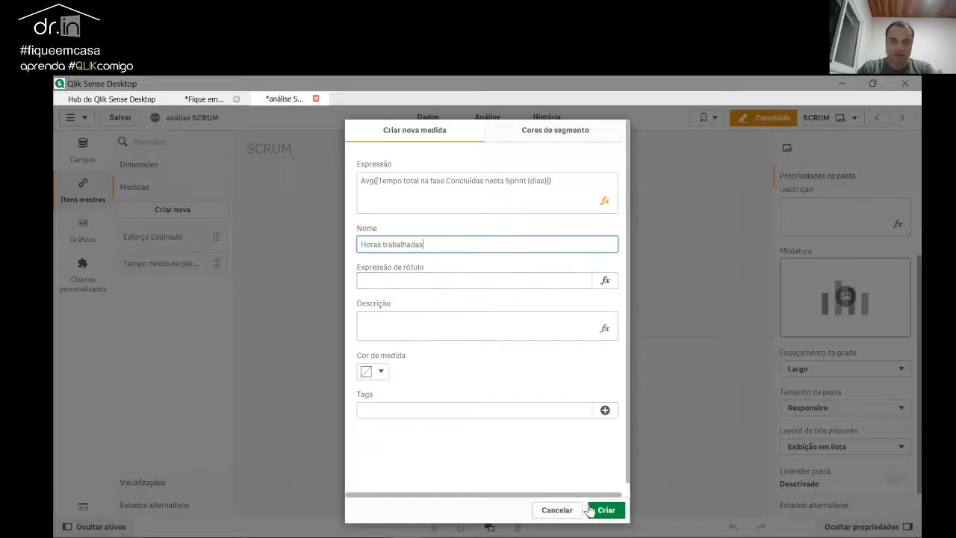
Step: Set the measure's color to the recently used green #64B399 and create the Horas trabalhadas measure
{"action": "left_click", "coordinate": [378, 374]}
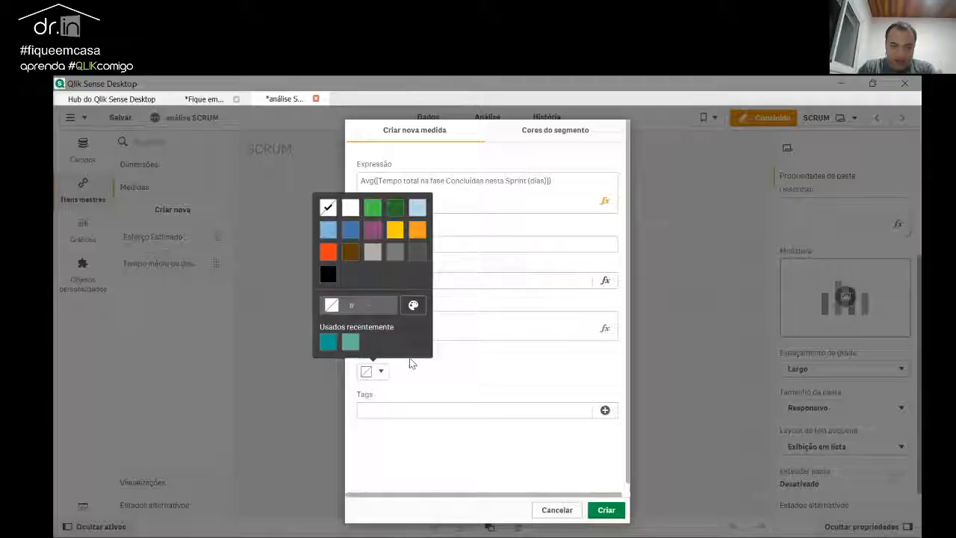
{"action": "left_click", "coordinate": [351, 343]}
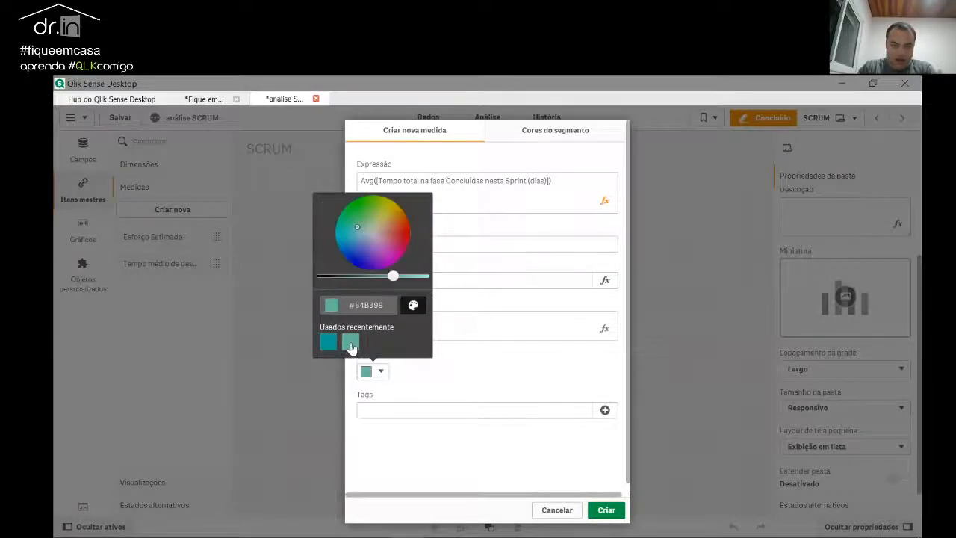
{"action": "left_click", "coordinate": [427, 376]}
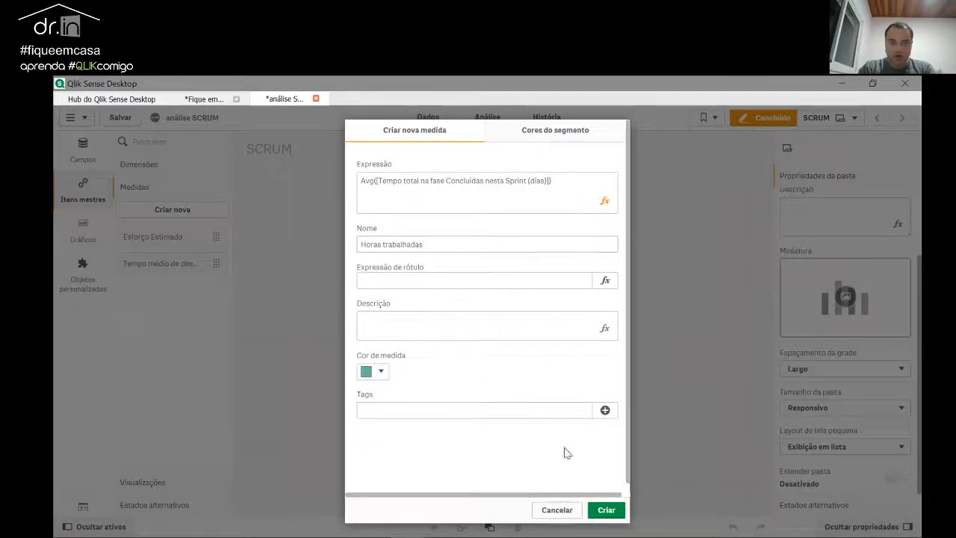
{"action": "left_click", "coordinate": [607, 514]}
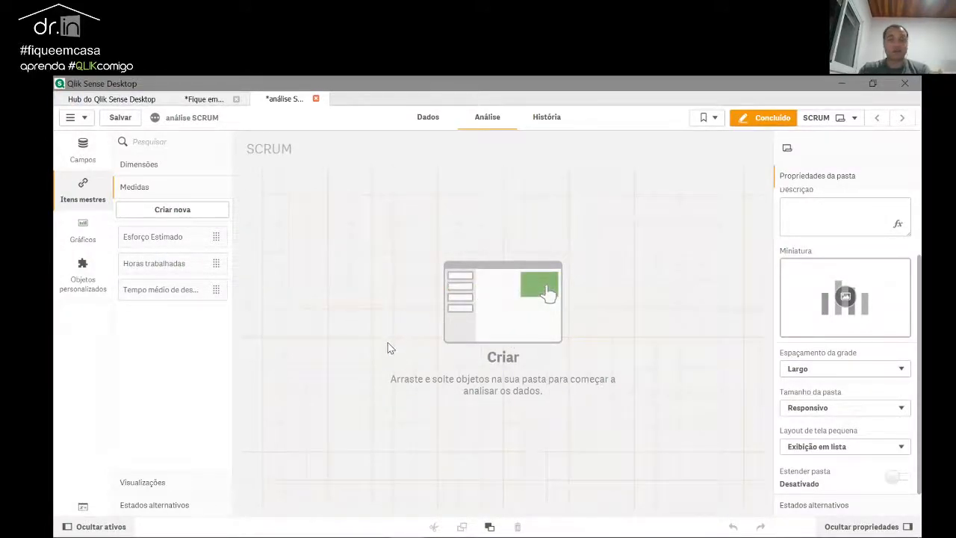
Step: Review the available fields, master items and chart types, and check the line chart in the Power BI report
{"action": "left_click", "coordinate": [83, 155]}
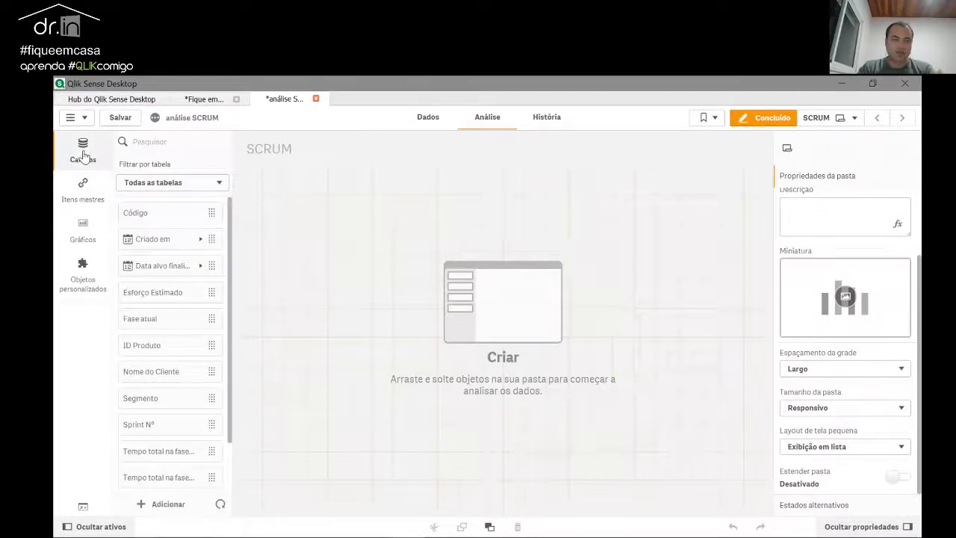
{"action": "left_click", "coordinate": [84, 191]}
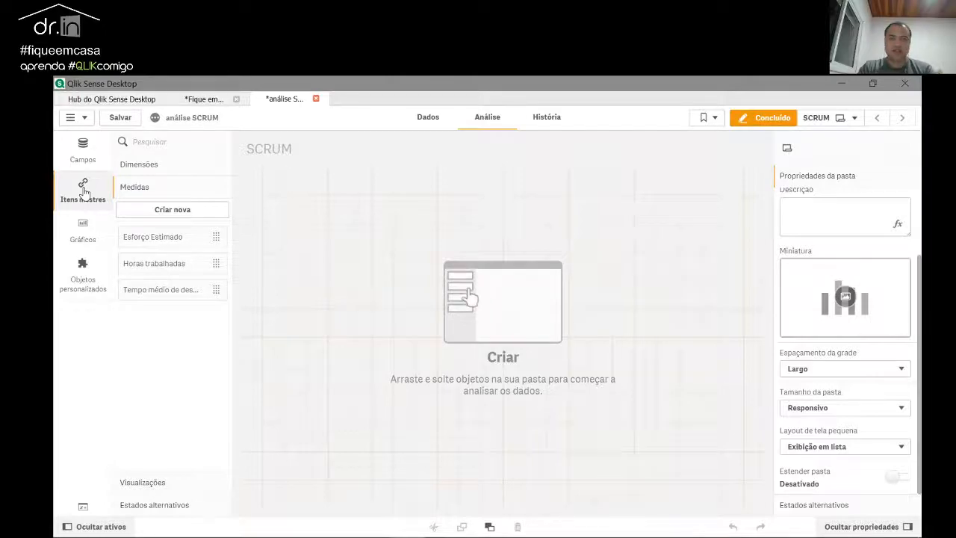
{"action": "left_click", "coordinate": [97, 233]}
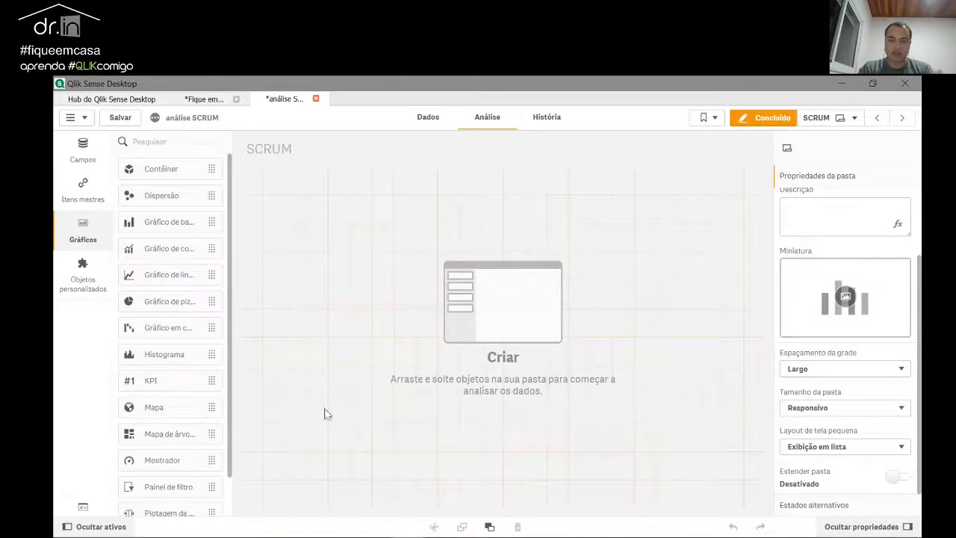
{"action": "key", "text": "alt+Tab"}
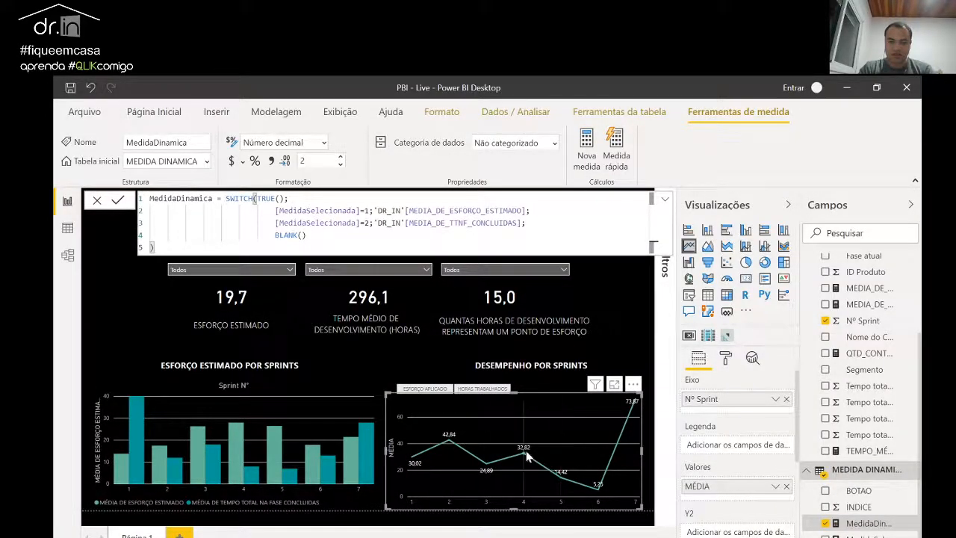
{"action": "key", "text": "alt+Tab"}
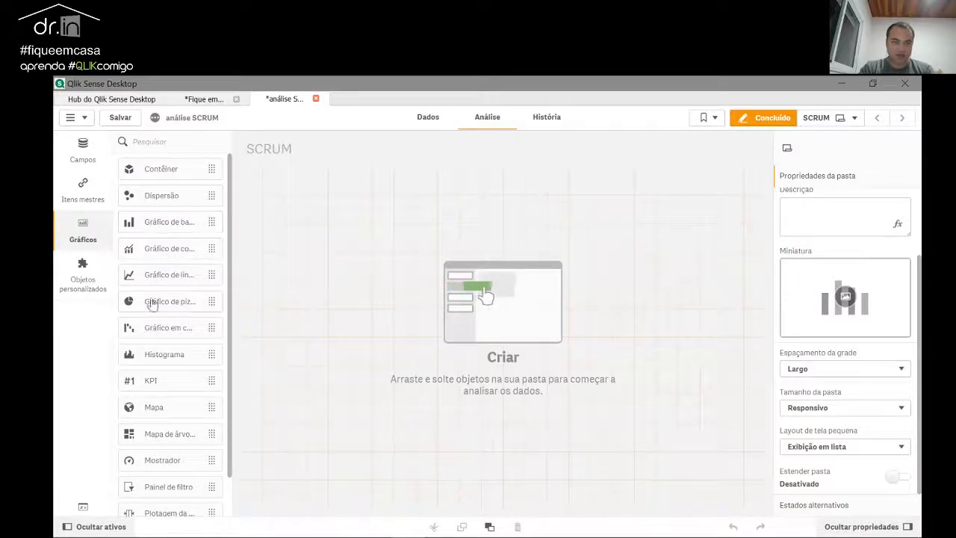
Step: Add a line chart to the lower-right area of the SCRUM sheet and title it Desempenho por Sprints
{"action": "left_click", "coordinate": [83, 237]}
{"action": "left_click", "coordinate": [83, 237]}
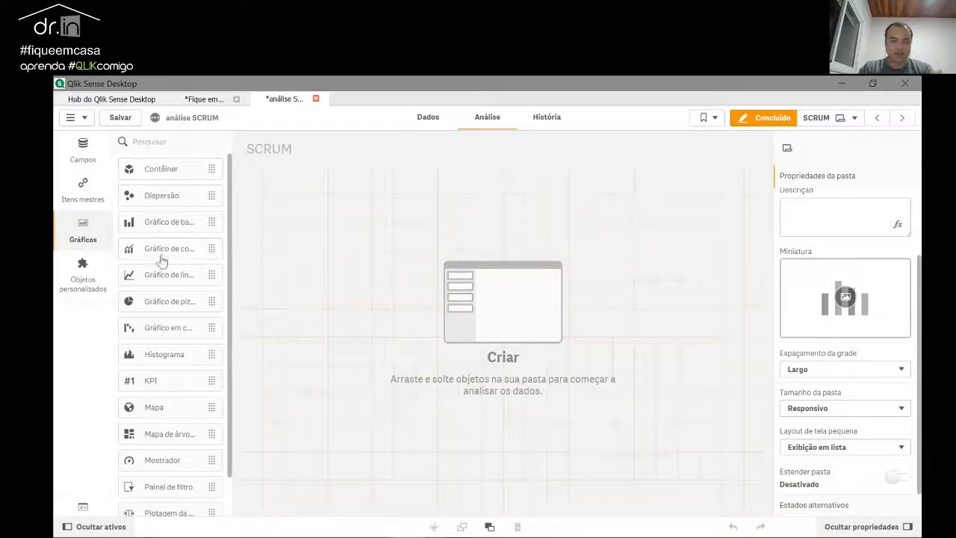
{"action": "left_click_drag", "start_coordinate": [157, 275], "coordinate": [693, 441]}
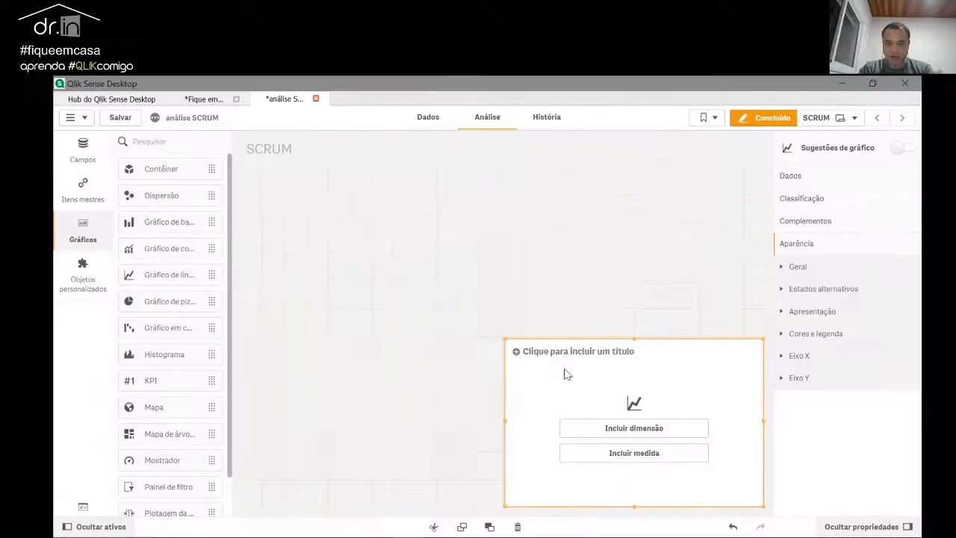
{"action": "left_click", "coordinate": [576, 351]}
{"action": "type", "text": "Desempenho por Sprints"}
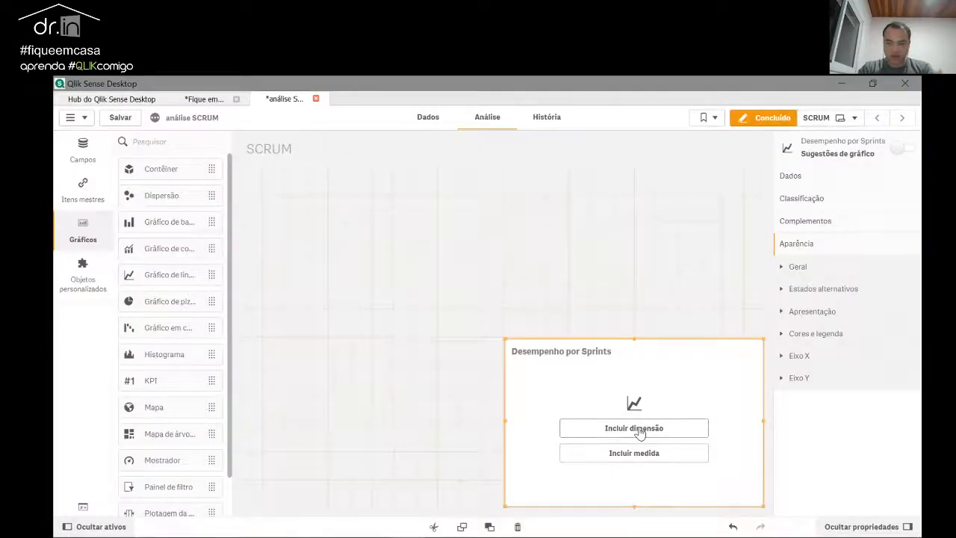
Step: Add the Sprint Nº dimension and the Esforço Estimado measure to the Desempenho por Sprints line chart
{"action": "left_click", "coordinate": [634, 427]}
{"action": "left_click", "coordinate": [740, 400]}
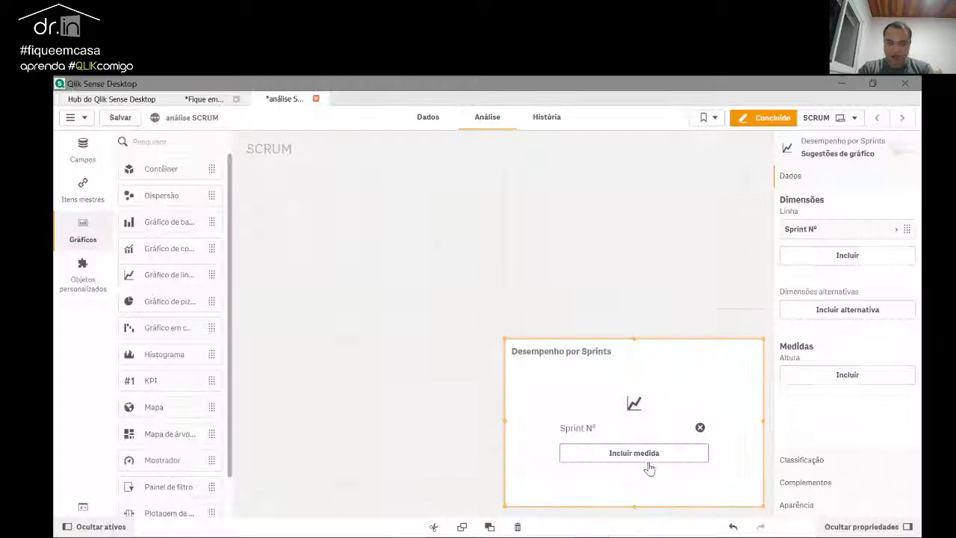
{"action": "left_click", "coordinate": [648, 466]}
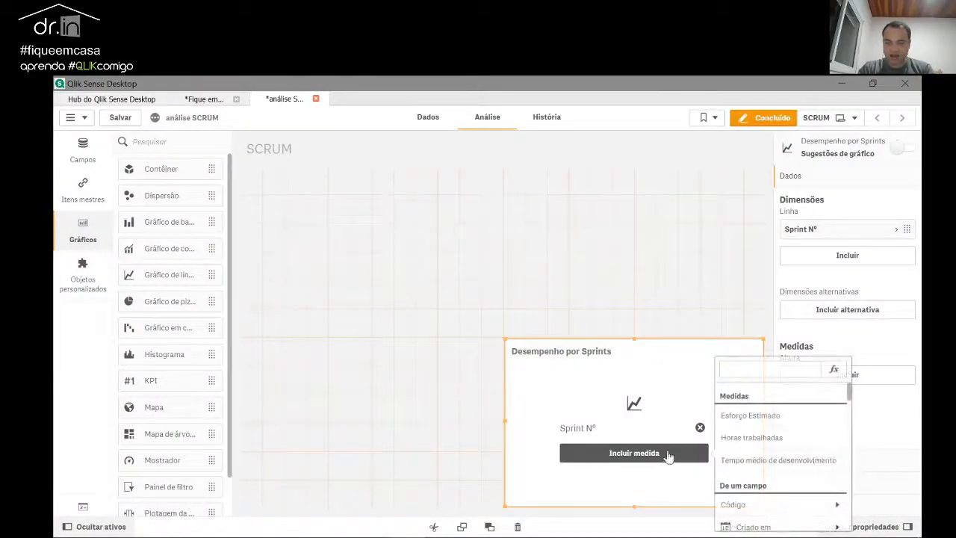
{"action": "left_click", "coordinate": [747, 416]}
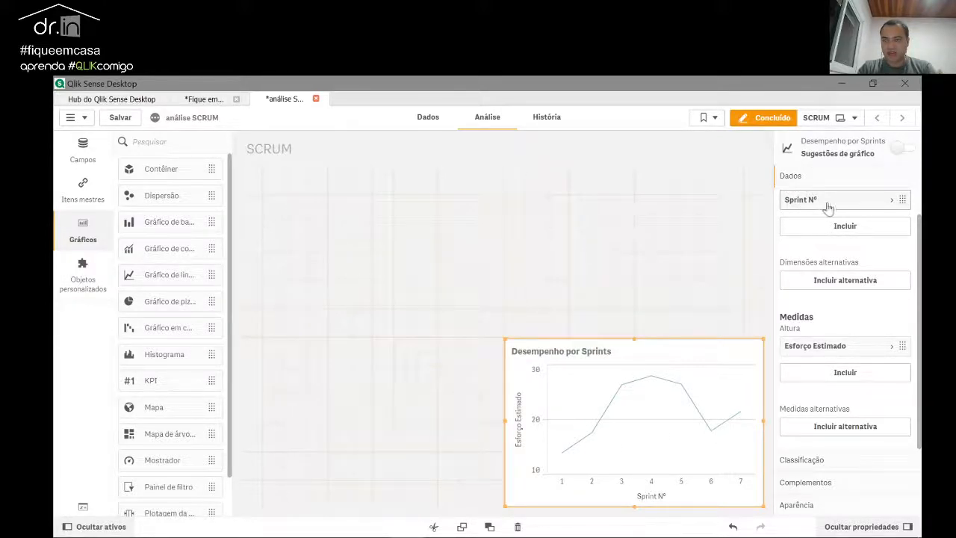
{"action": "scroll", "coordinate": [840, 261], "scroll_direction": "up", "scroll_amount": 1}
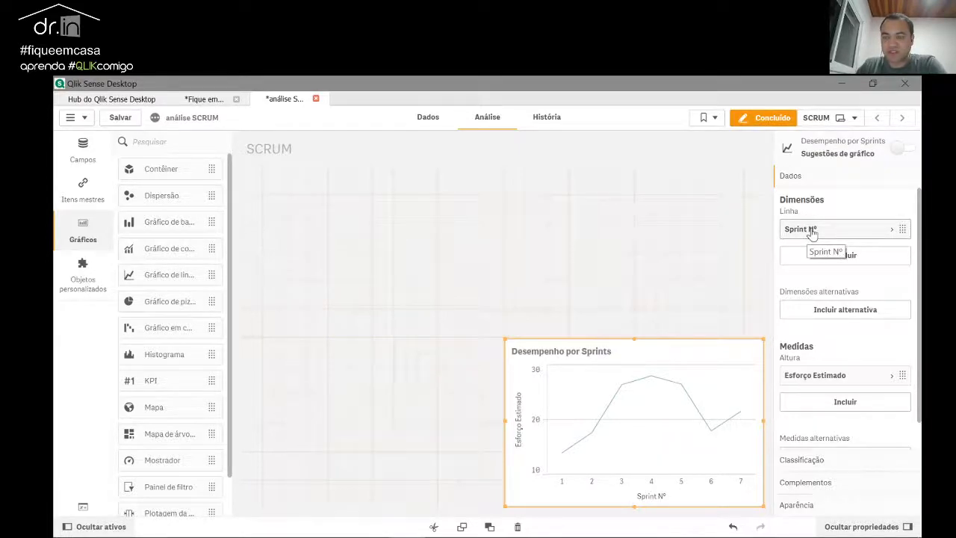
Step: Rename the Esforço Estimado master measure as Esforço Aplicado and save it
{"action": "scroll", "coordinate": [888, 254], "scroll_direction": "down", "scroll_amount": 1}
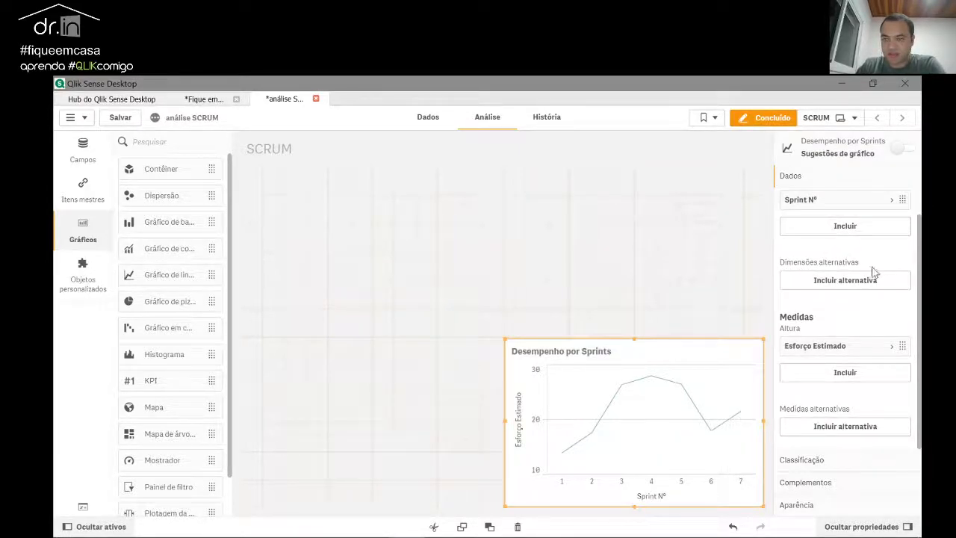
{"action": "left_click", "coordinate": [894, 349]}
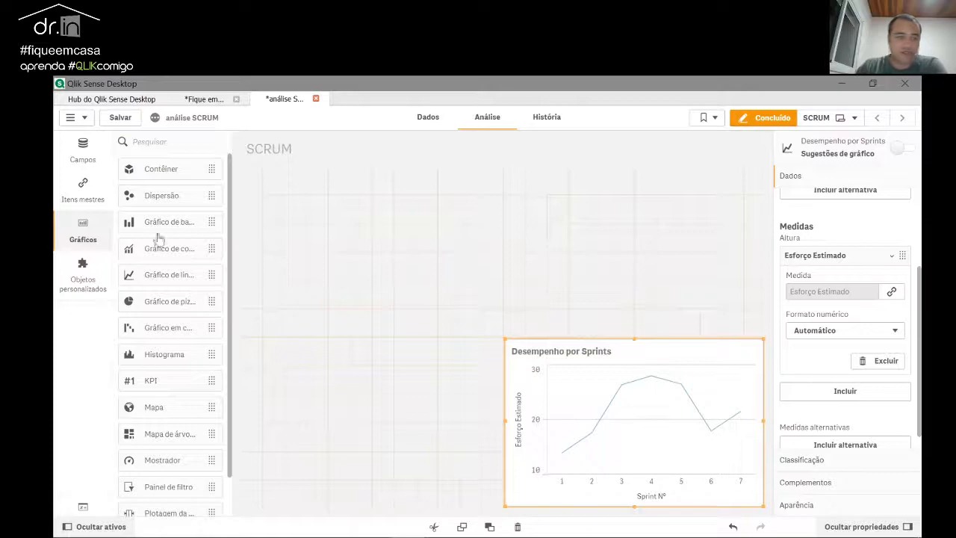
{"action": "left_click", "coordinate": [83, 192]}
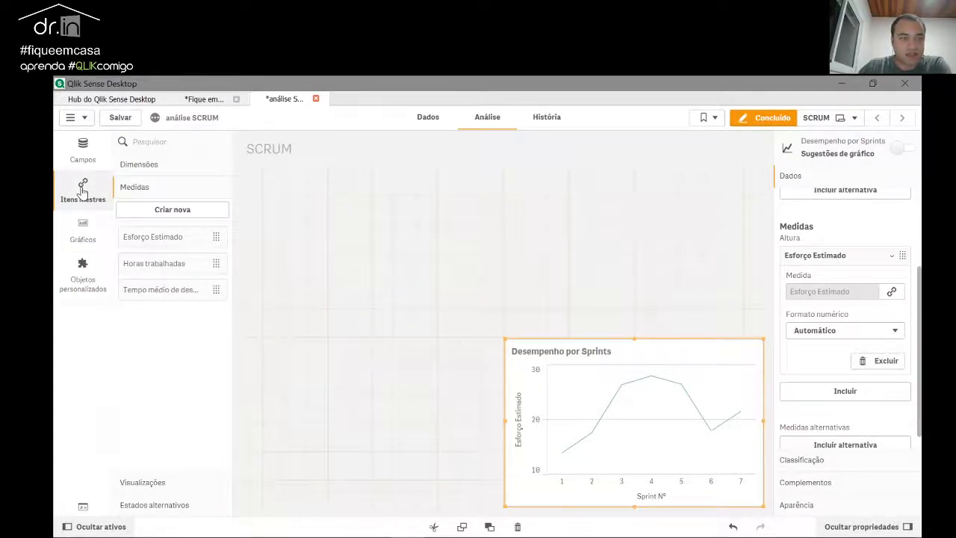
{"action": "right_click", "coordinate": [165, 247]}
{"action": "left_click", "coordinate": [144, 241]}
{"action": "right_click", "coordinate": [149, 240]}
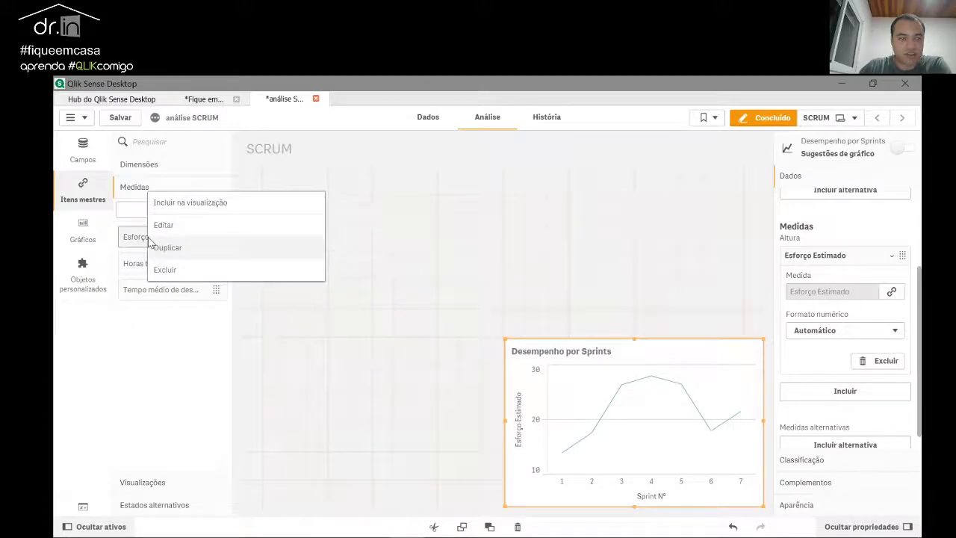
{"action": "left_click", "coordinate": [165, 225]}
{"action": "left_click", "coordinate": [611, 351]}
{"action": "left_click_drag", "start_coordinate": [448, 243], "coordinate": [388, 243]}
{"action": "type", "text": "Aplicado"}
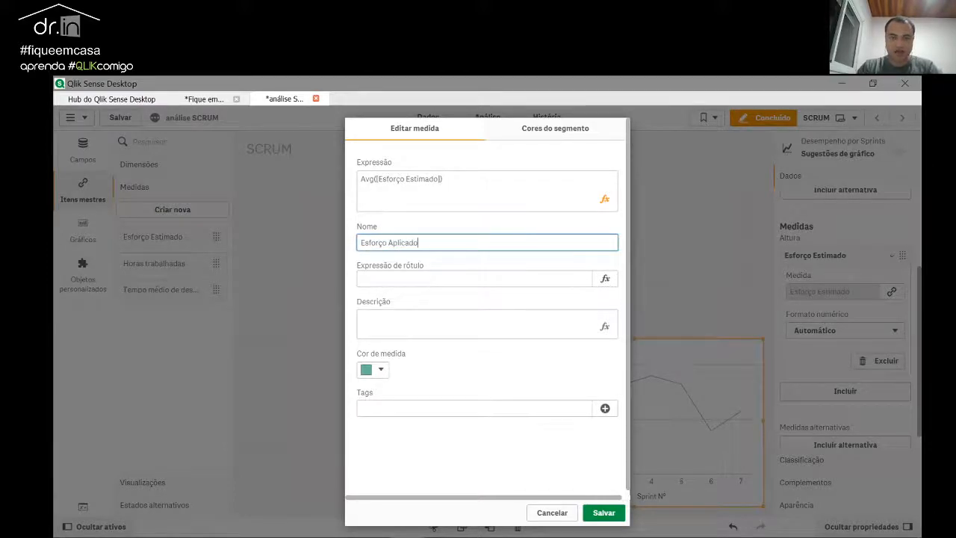
{"action": "left_click", "coordinate": [603, 513]}
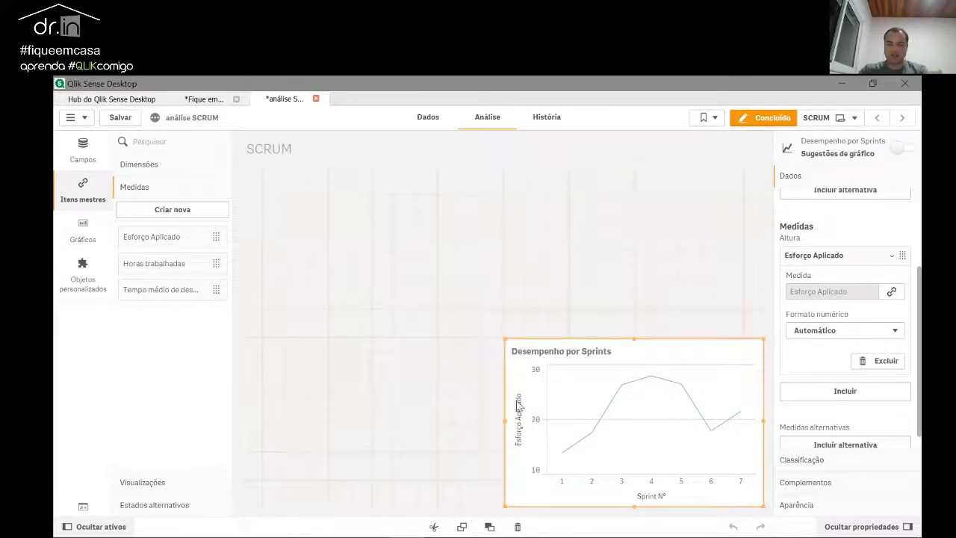
Step: Add Horas trabalhadas as an alternative measure of the Desempenho por Sprints line chart
{"action": "scroll", "coordinate": [811, 235], "scroll_direction": "up", "scroll_amount": 1}
{"action": "scroll", "coordinate": [811, 236], "scroll_direction": "down", "scroll_amount": 1}
{"action": "scroll", "coordinate": [809, 235], "scroll_direction": "up", "scroll_amount": 1}
{"action": "scroll", "coordinate": [811, 239], "scroll_direction": "down", "scroll_amount": 1}
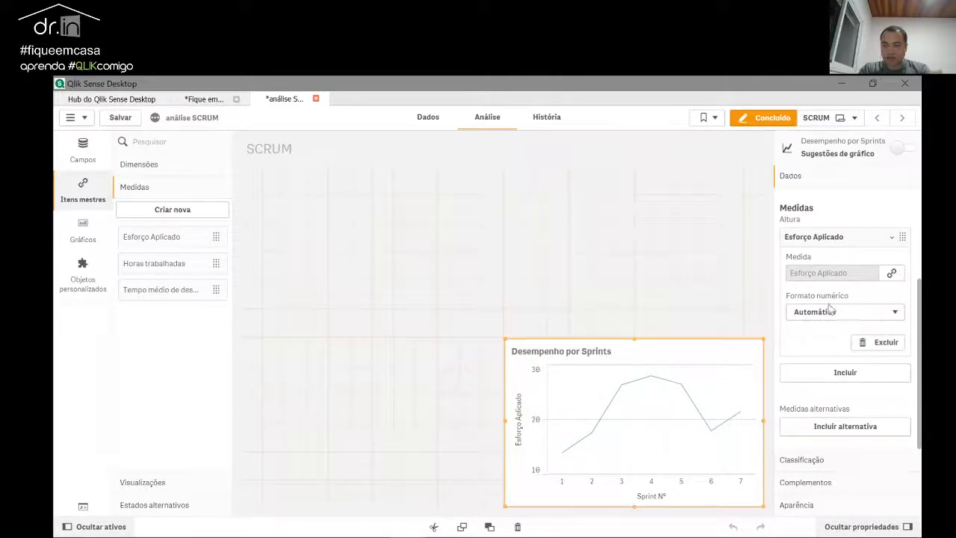
{"action": "scroll", "coordinate": [829, 313], "scroll_direction": "up", "scroll_amount": 3}
{"action": "scroll", "coordinate": [830, 302], "scroll_direction": "down", "scroll_amount": 3}
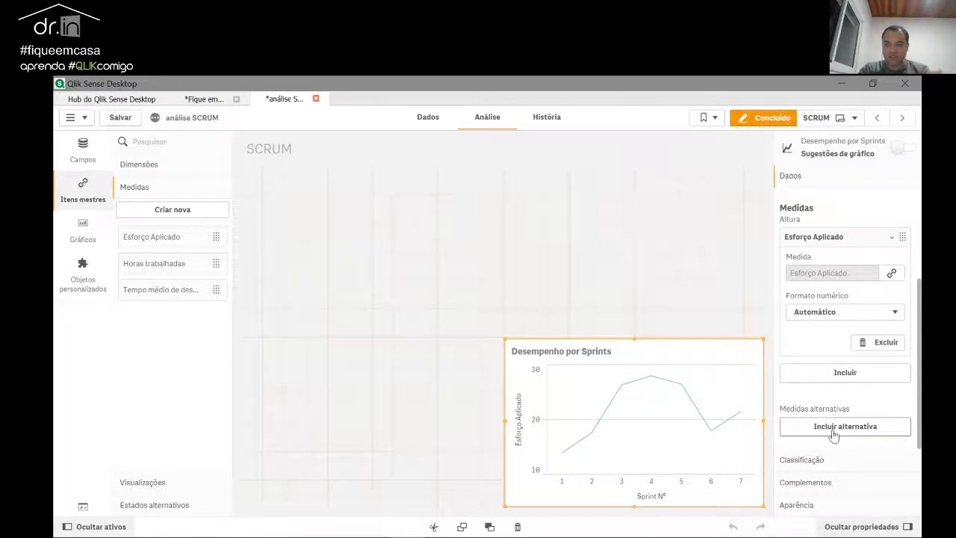
{"action": "left_click", "coordinate": [834, 427]}
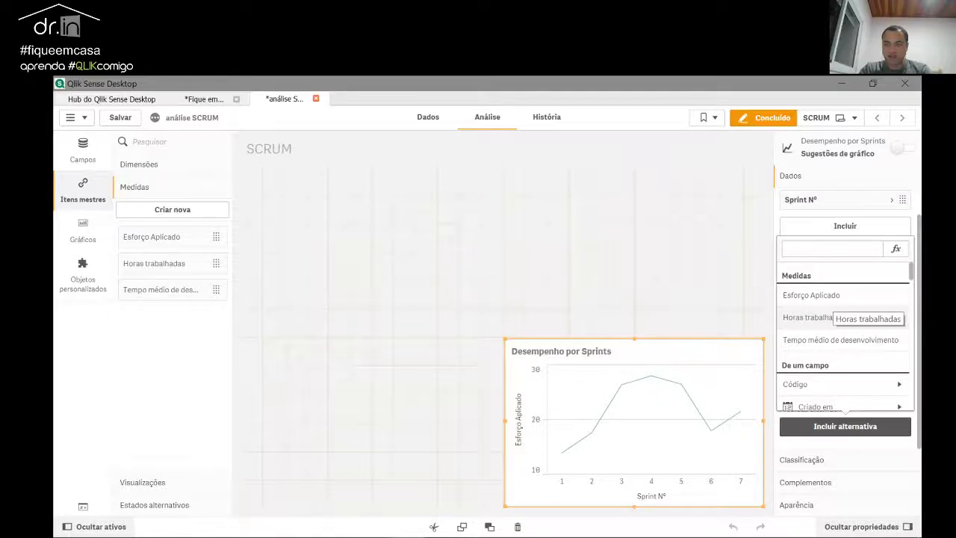
{"action": "left_click", "coordinate": [811, 317]}
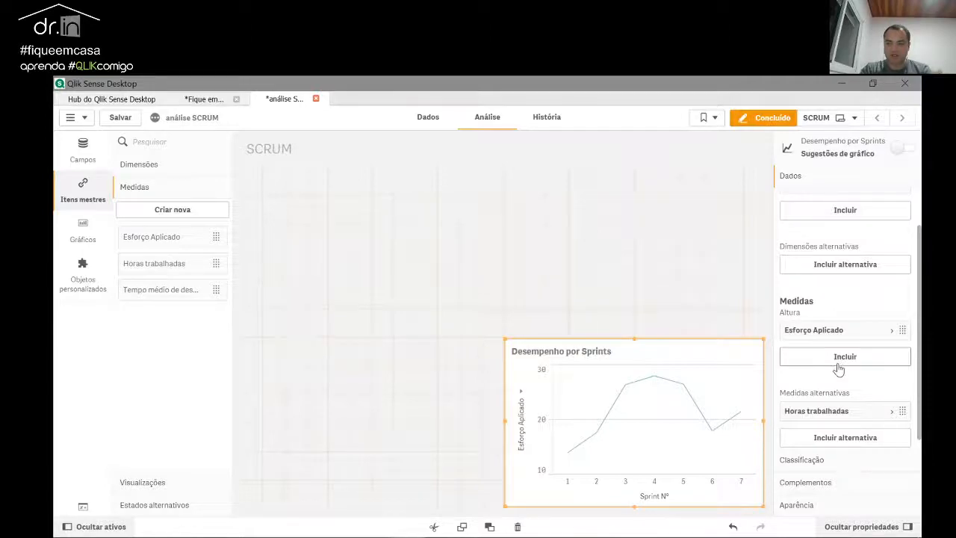
{"action": "scroll", "coordinate": [832, 314], "scroll_direction": "up", "scroll_amount": 2}
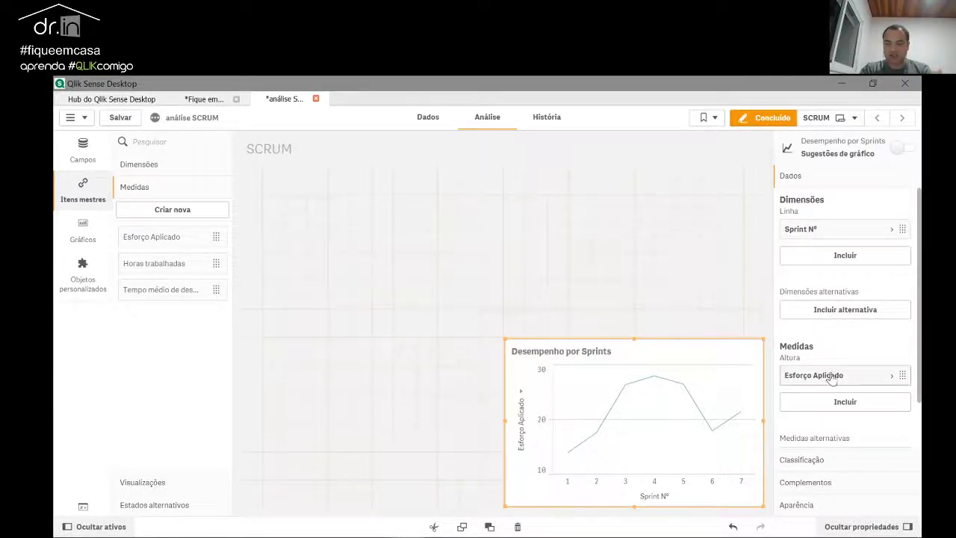
{"action": "scroll", "coordinate": [832, 380], "scroll_direction": "down", "scroll_amount": 2}
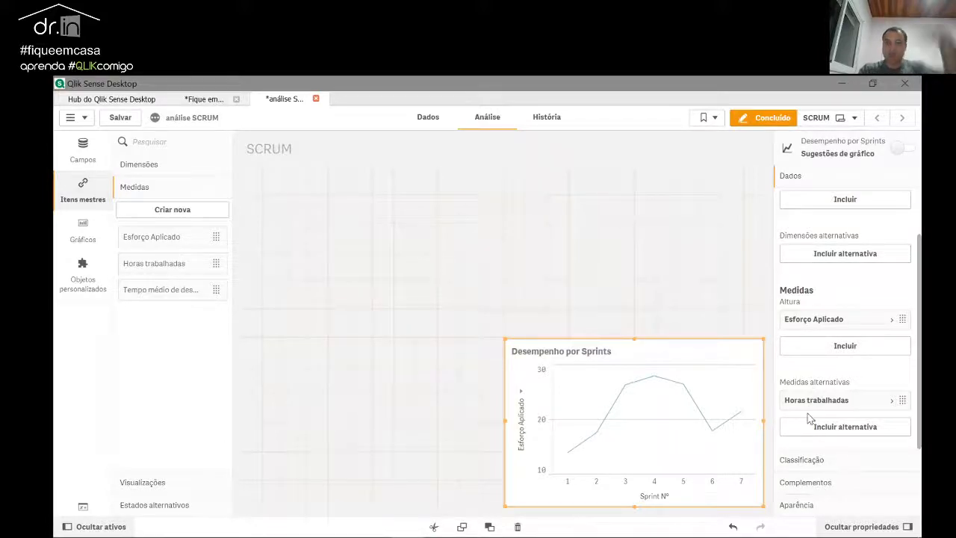
Step: Review the title, subtitle, footnote and details options in the line chart's general appearance settings
{"action": "left_click", "coordinate": [810, 511]}
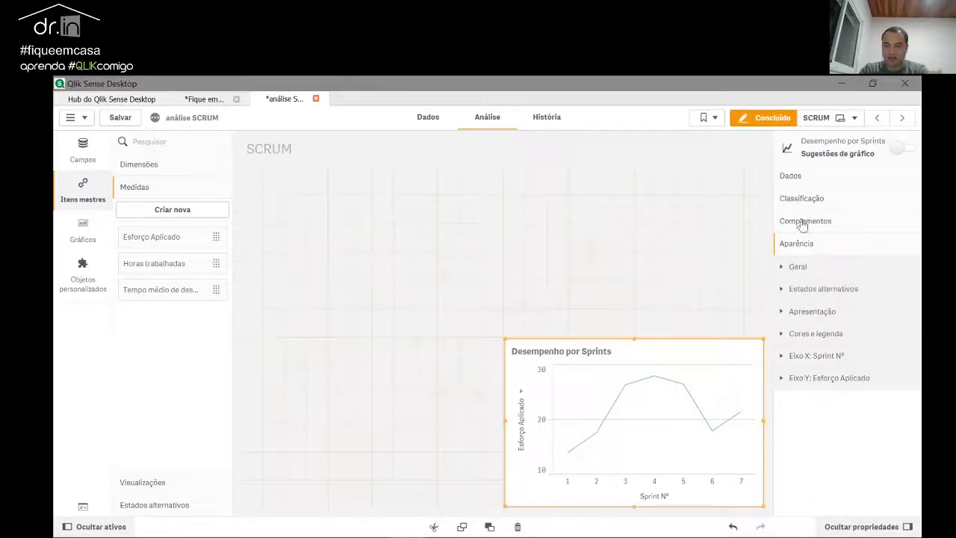
{"action": "left_click", "coordinate": [798, 268]}
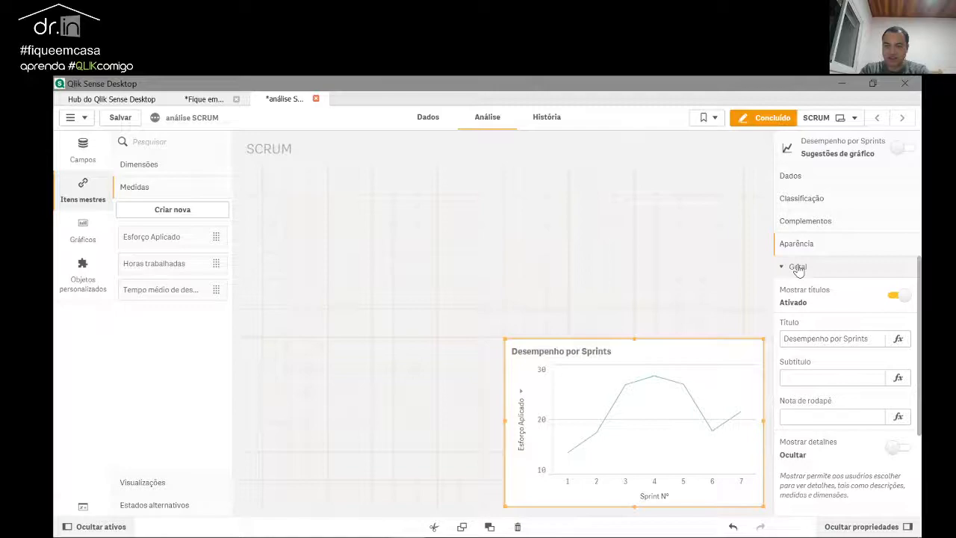
{"action": "left_click", "coordinate": [858, 339]}
{"action": "left_click", "coordinate": [848, 378]}
{"action": "left_click", "coordinate": [825, 416]}
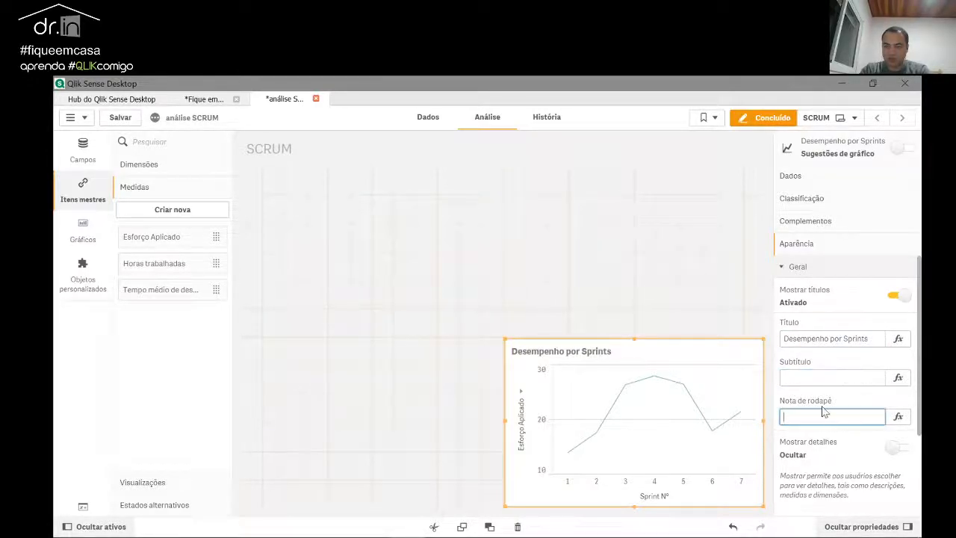
{"action": "scroll", "coordinate": [828, 417], "scroll_direction": "down", "scroll_amount": 1}
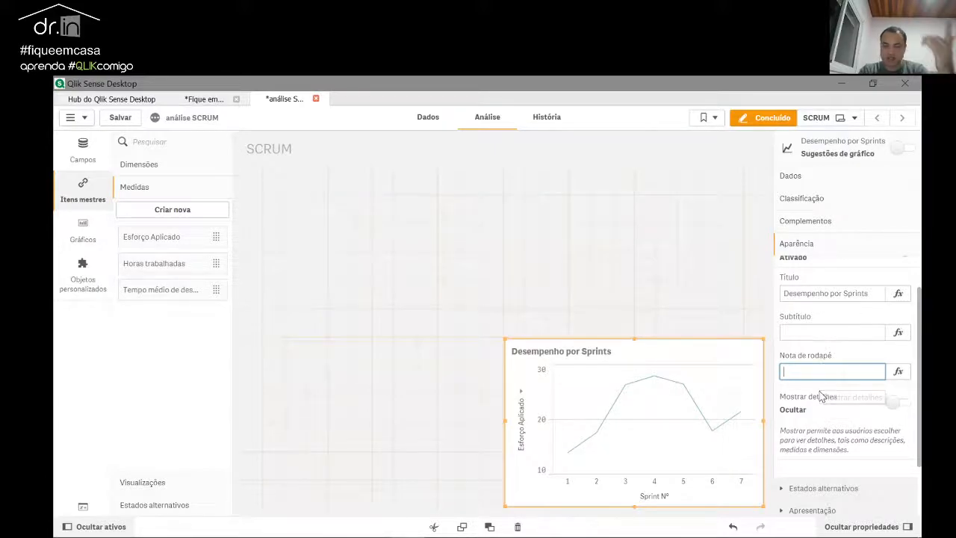
{"action": "scroll", "coordinate": [822, 396], "scroll_direction": "down", "scroll_amount": 1}
{"action": "scroll", "coordinate": [822, 396], "scroll_direction": "down", "scroll_amount": 1}
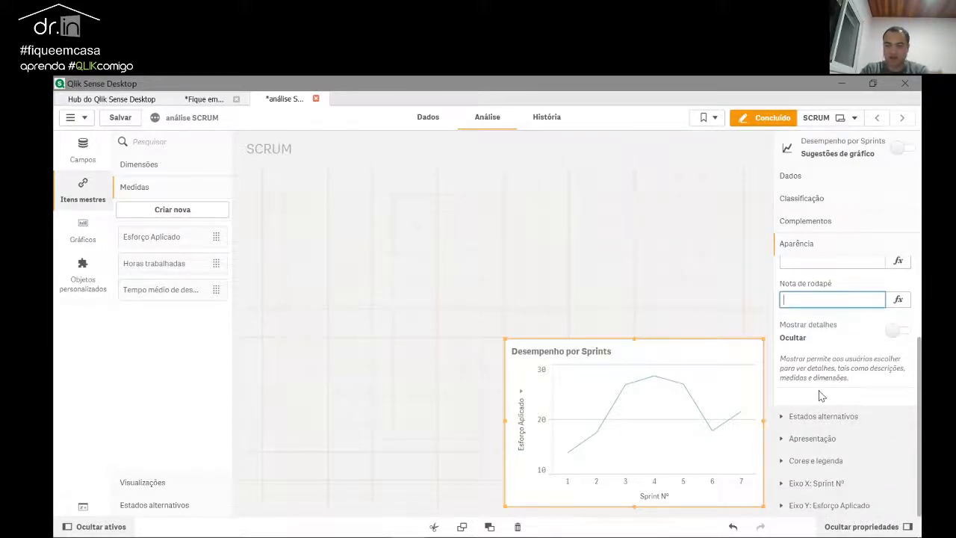
Step: Try the area style on the Desempenho por Sprints chart and switch it back to the line style
{"action": "left_click", "coordinate": [809, 440]}
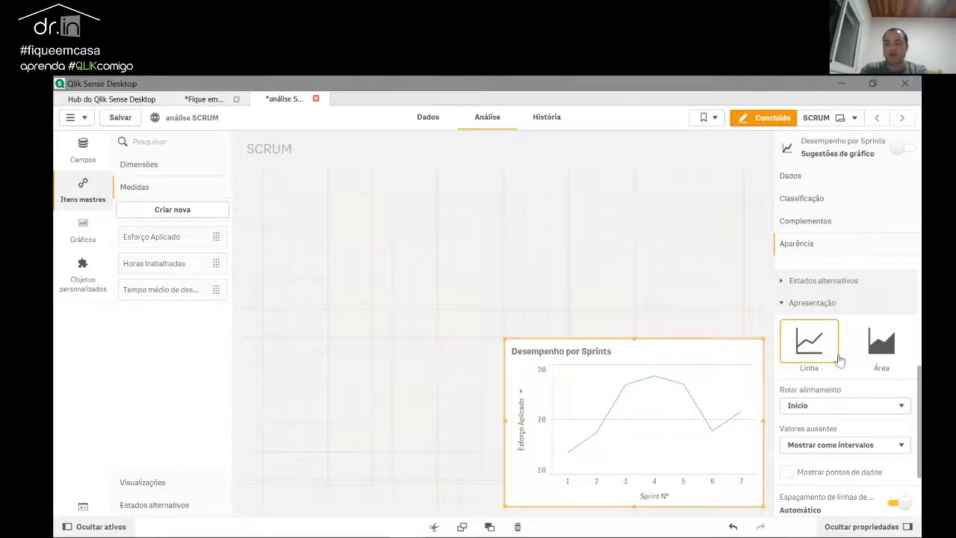
{"action": "left_click", "coordinate": [890, 349]}
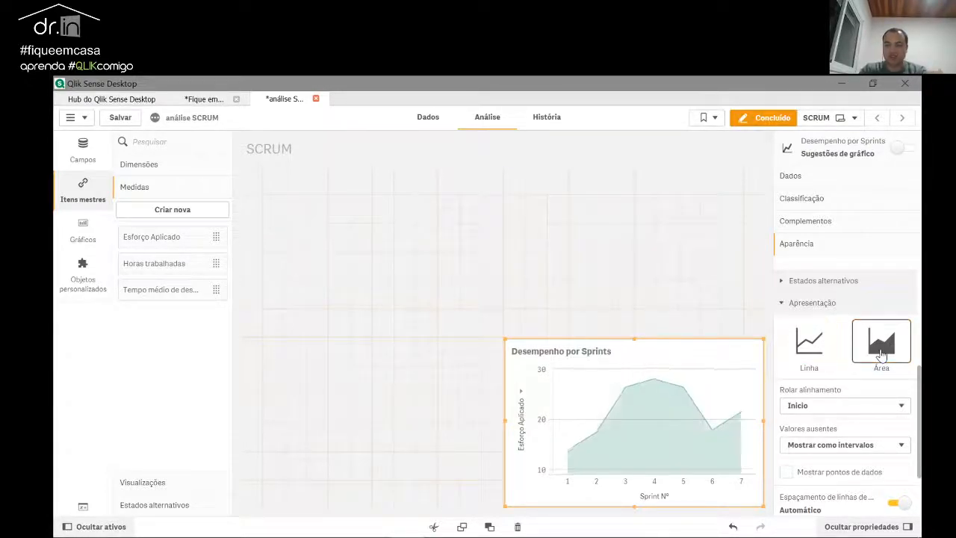
{"action": "left_click", "coordinate": [810, 344]}
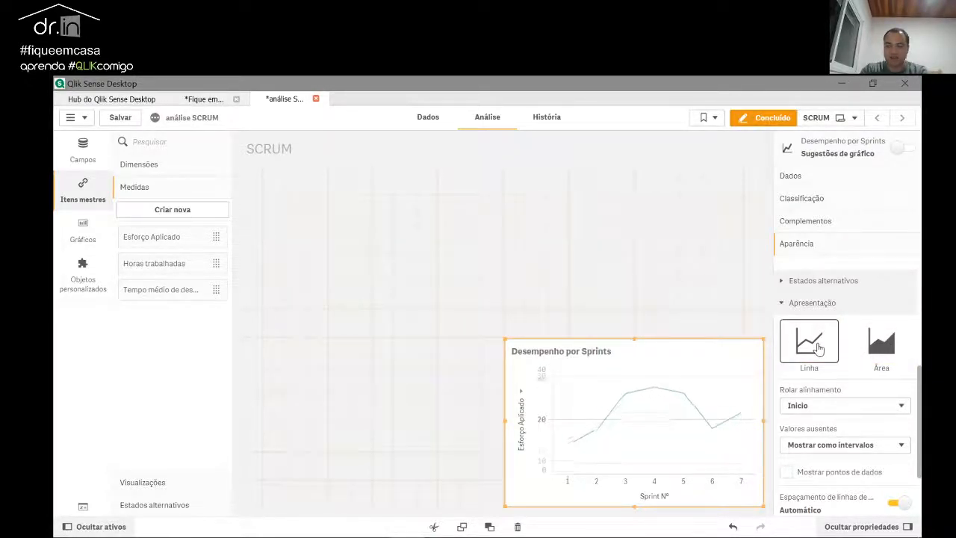
{"action": "left_click", "coordinate": [863, 349]}
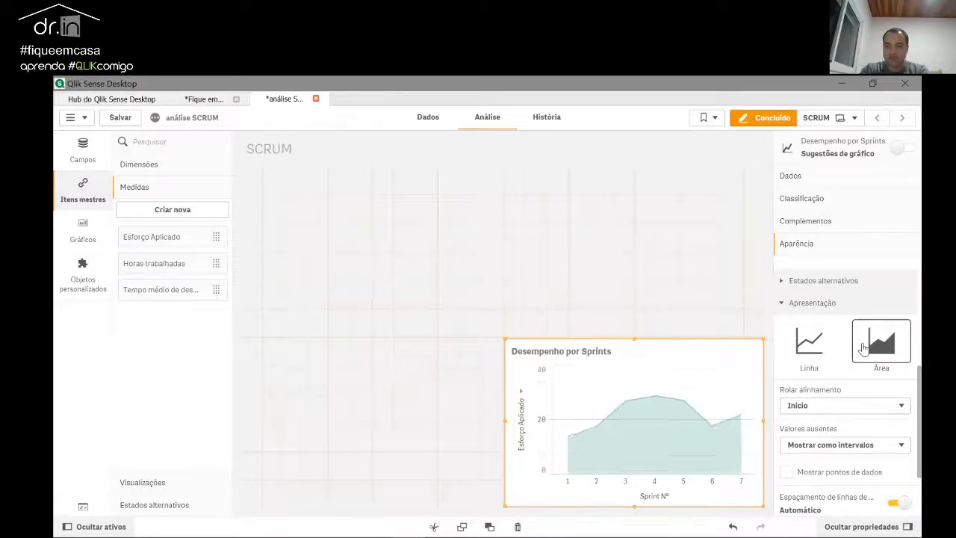
{"action": "left_click", "coordinate": [810, 344]}
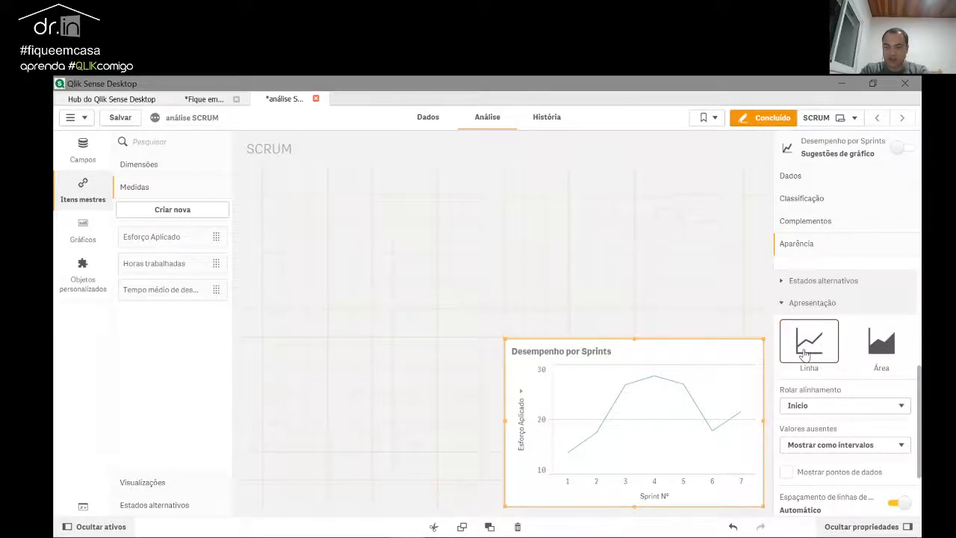
{"action": "left_click", "coordinate": [881, 342]}
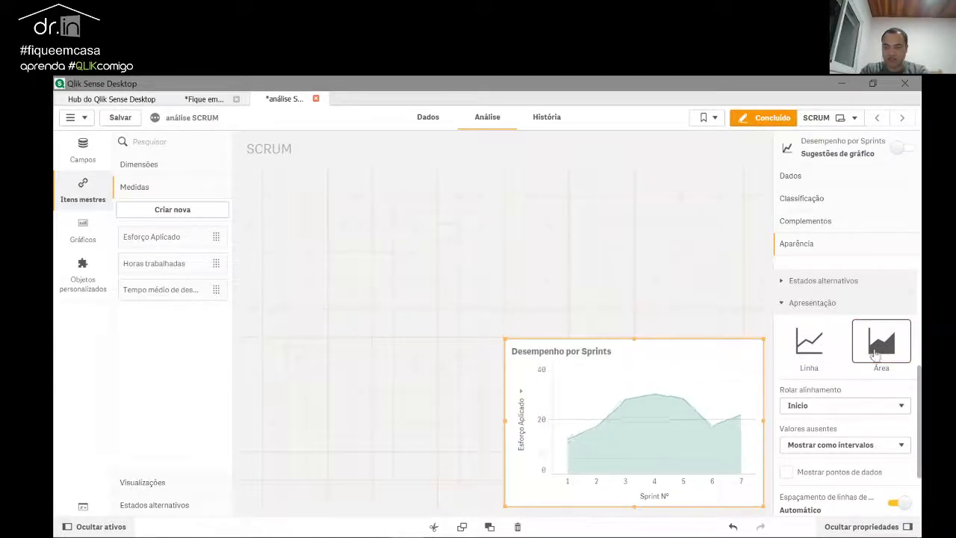
{"action": "left_click", "coordinate": [807, 344]}
Step: Customize the chart's grid line spacing and set it to Sem linhas
{"action": "scroll", "coordinate": [808, 344], "scroll_direction": "down", "scroll_amount": 2}
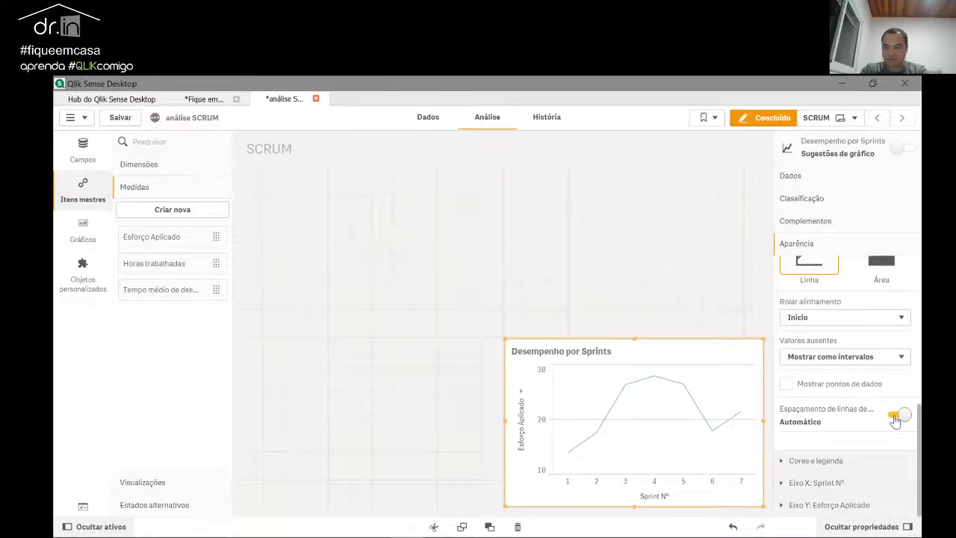
{"action": "left_click", "coordinate": [897, 416]}
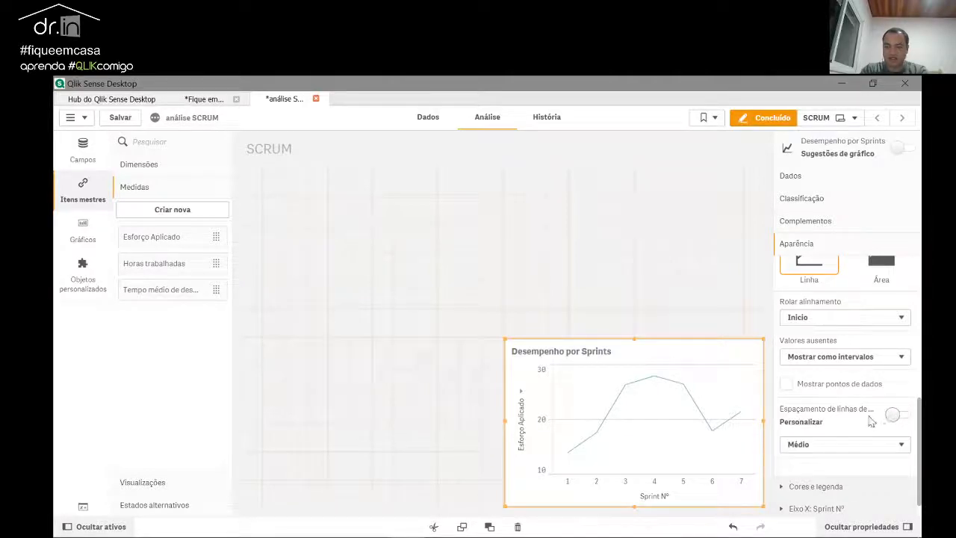
{"action": "scroll", "coordinate": [872, 422], "scroll_direction": "down", "scroll_amount": 1}
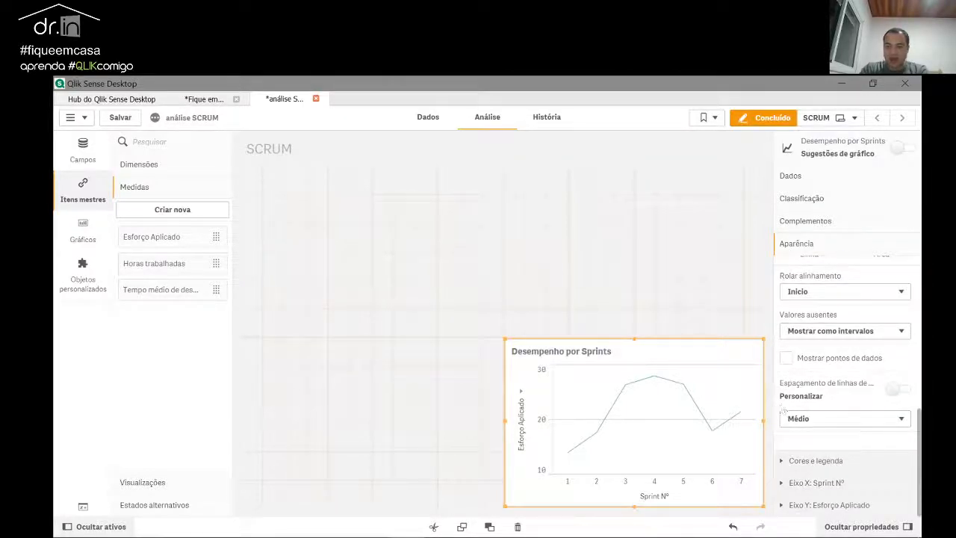
{"action": "left_click", "coordinate": [829, 420]}
{"action": "left_click", "coordinate": [832, 434]}
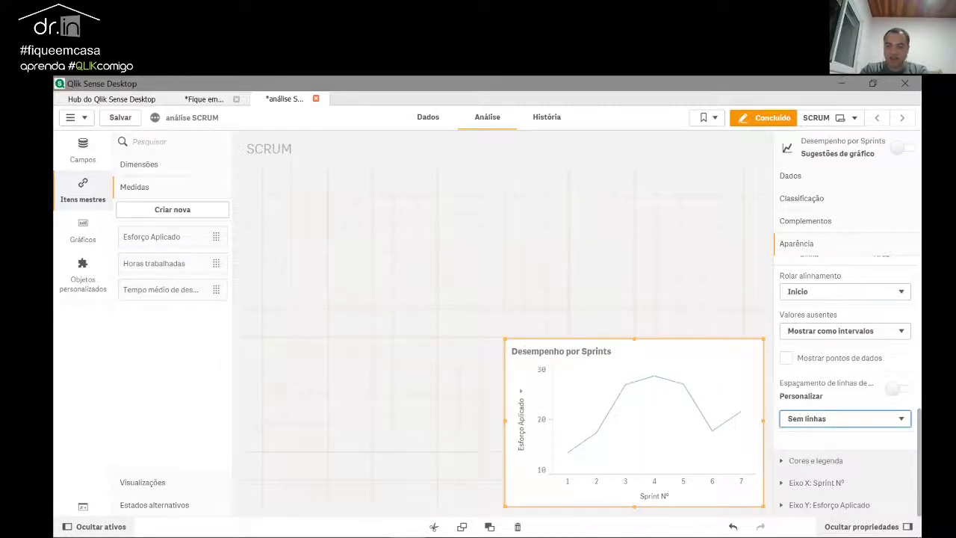
Step: Try custom coloring with Cor única on the line chart and restore automatic colors
{"action": "left_click", "coordinate": [818, 461]}
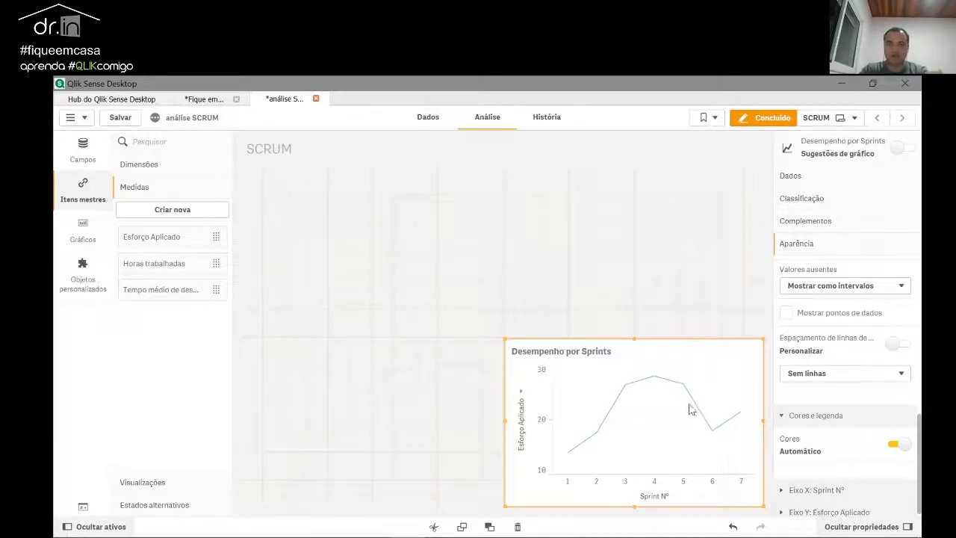
{"action": "left_click", "coordinate": [893, 444]}
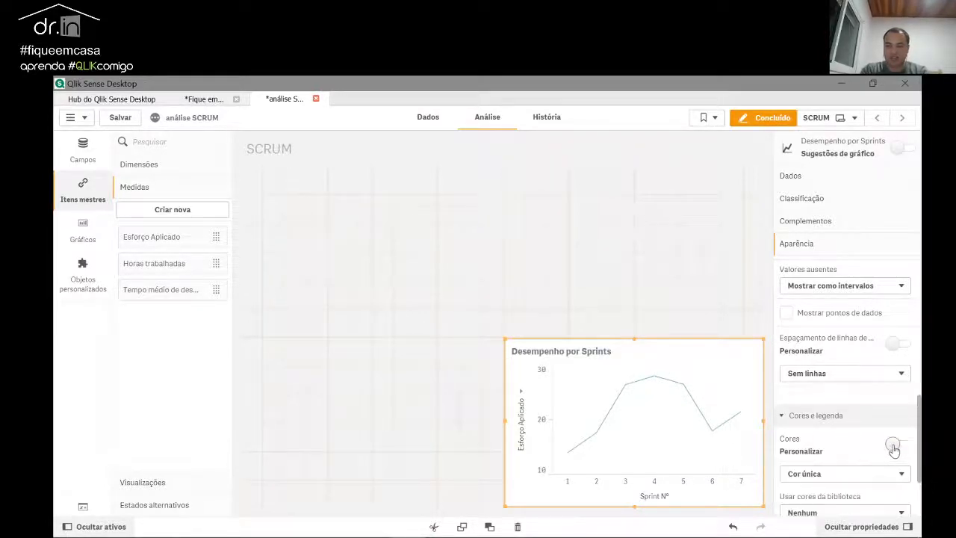
{"action": "scroll", "coordinate": [851, 448], "scroll_direction": "down", "scroll_amount": 1}
{"action": "left_click", "coordinate": [811, 431]}
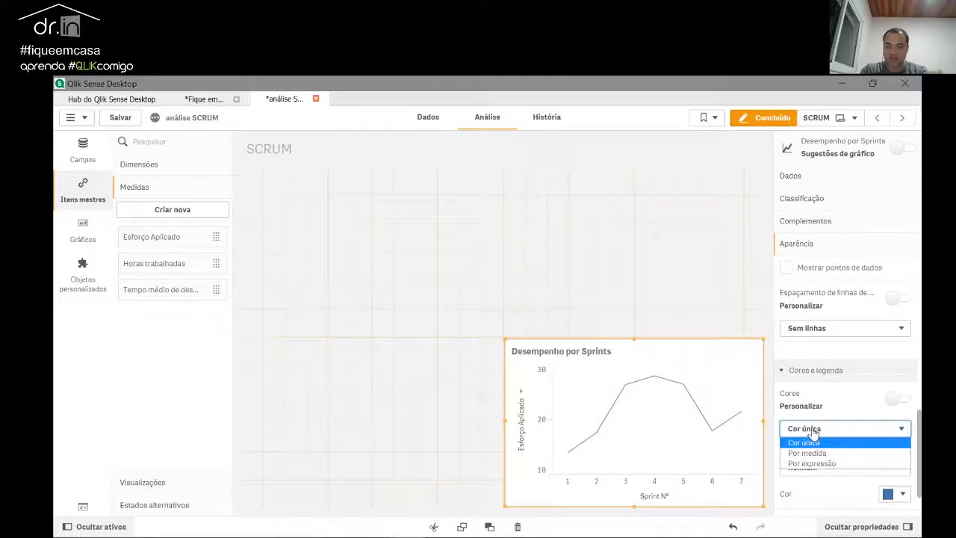
{"action": "left_click", "coordinate": [822, 442]}
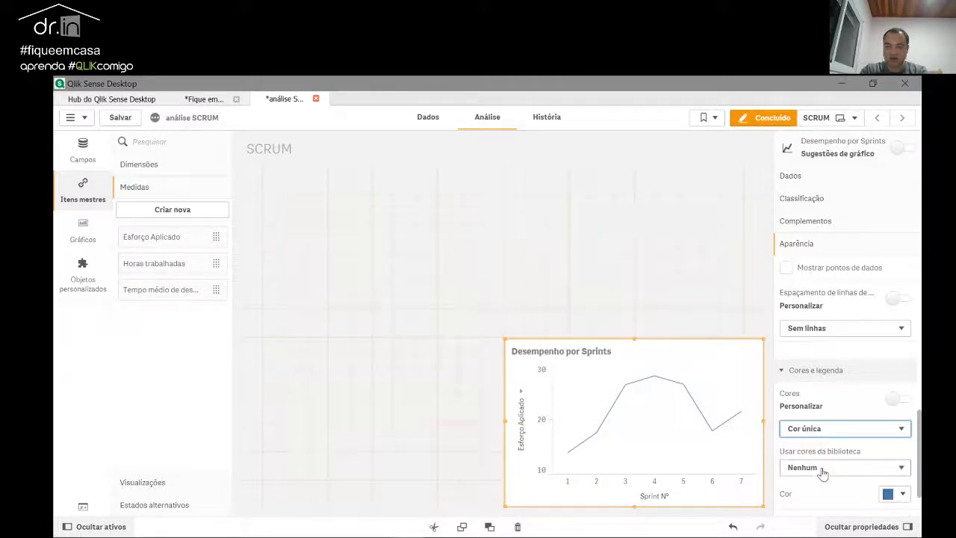
{"action": "scroll", "coordinate": [822, 470], "scroll_direction": "down", "scroll_amount": 1}
{"action": "left_click", "coordinate": [904, 439]}
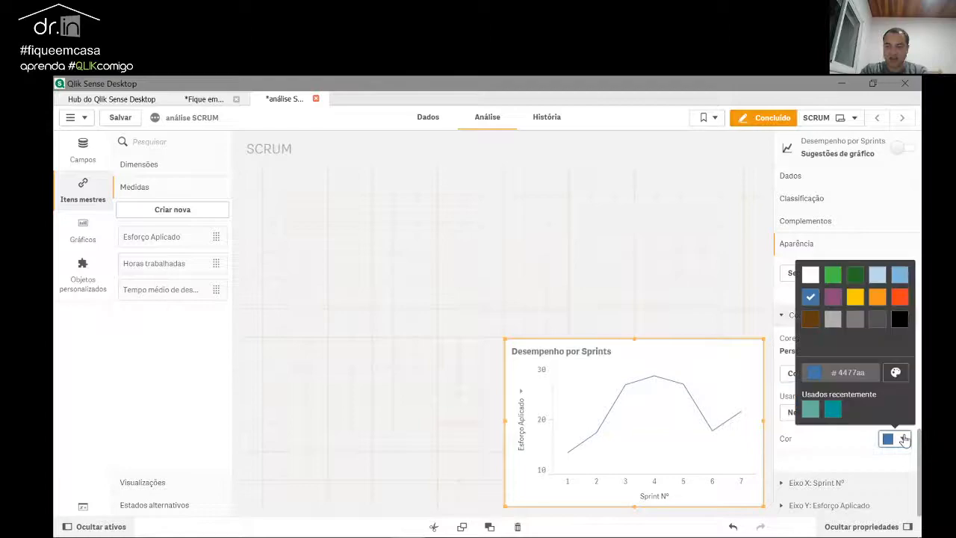
{"action": "left_click", "coordinate": [904, 440]}
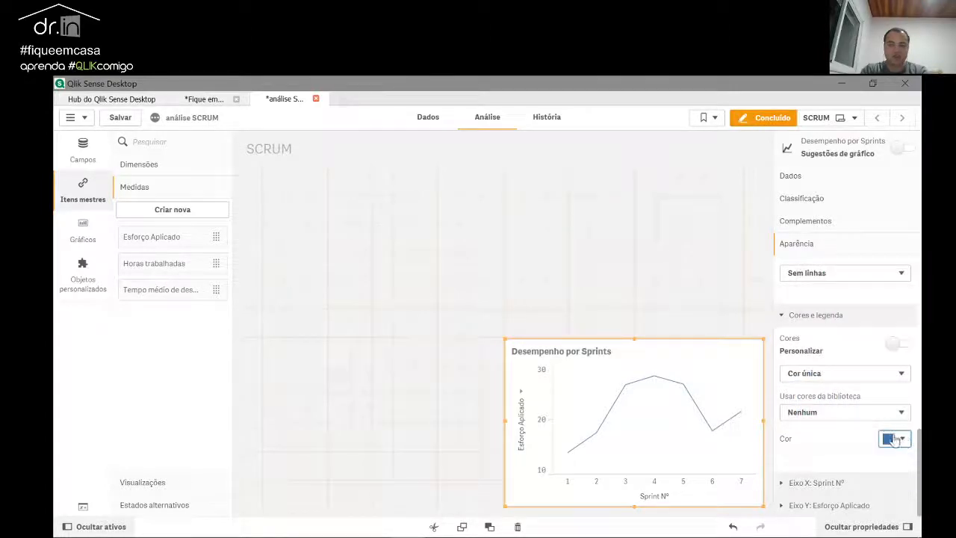
{"action": "left_click", "coordinate": [900, 346]}
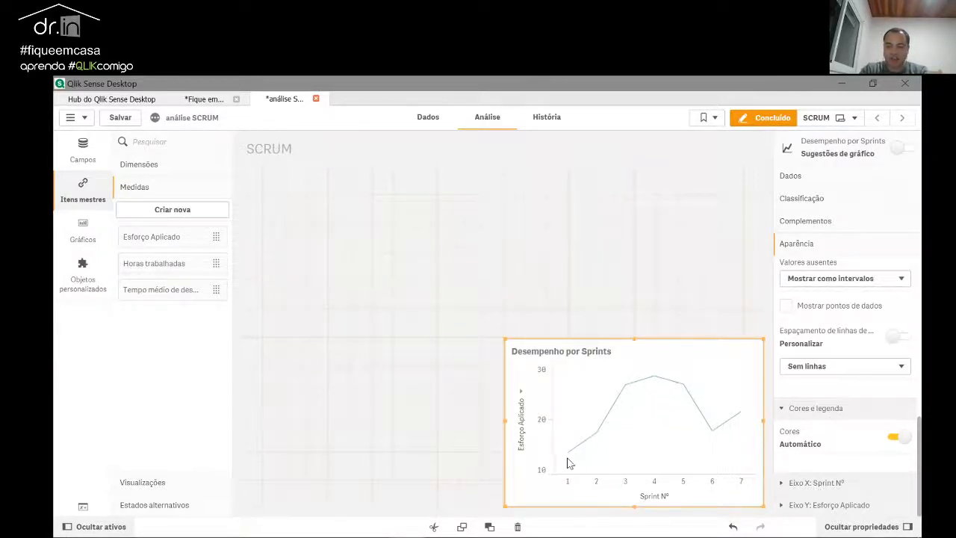
Step: Try the custom continuous scale setting on the chart's Sprint Nº X axis and restore it to Automático
{"action": "left_click", "coordinate": [831, 485]}
{"action": "scroll", "coordinate": [836, 456], "scroll_direction": "down", "scroll_amount": 2}
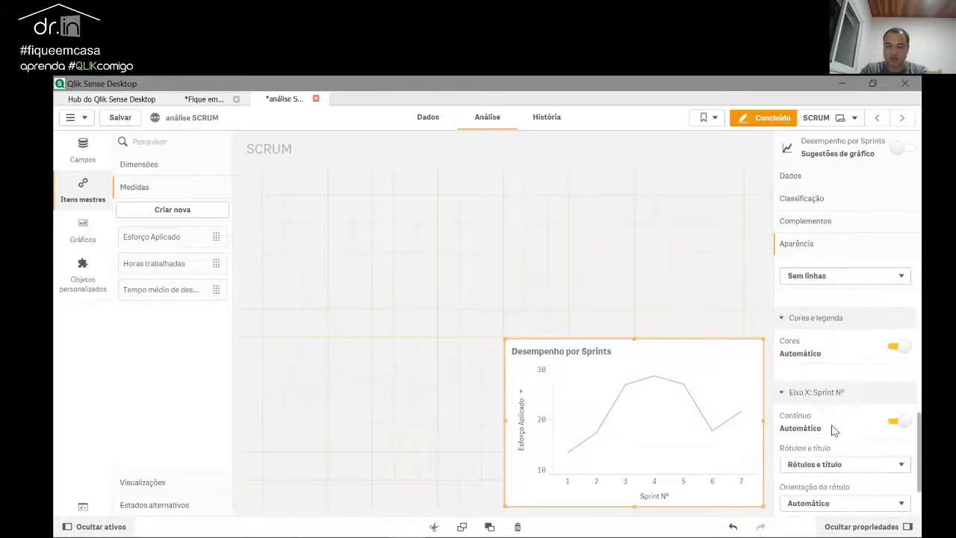
{"action": "scroll", "coordinate": [841, 396], "scroll_direction": "down", "scroll_amount": 1}
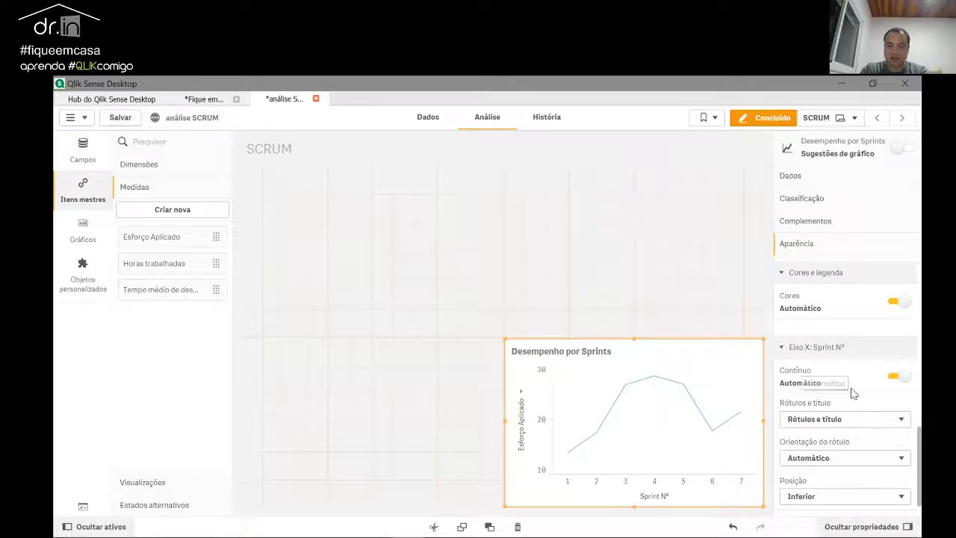
{"action": "left_click", "coordinate": [895, 377]}
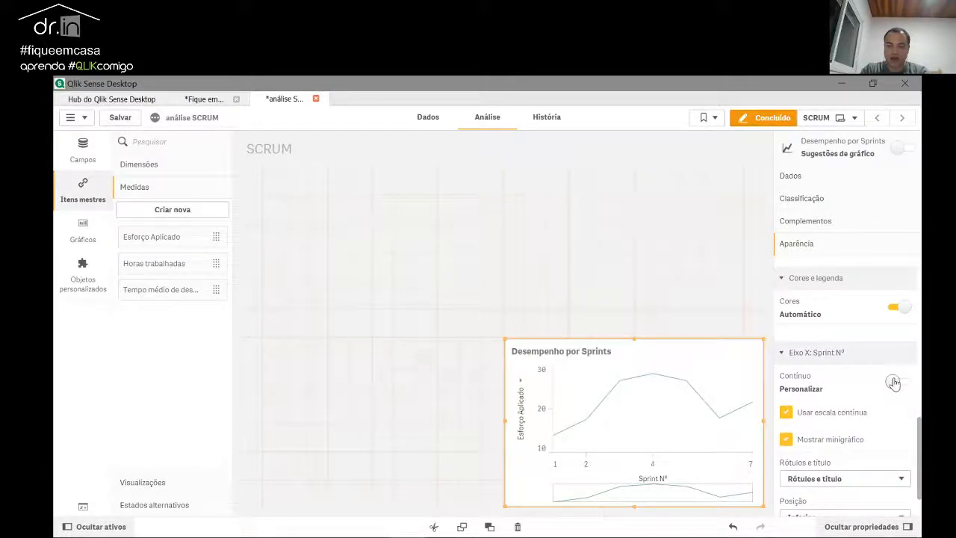
{"action": "left_click", "coordinate": [897, 382]}
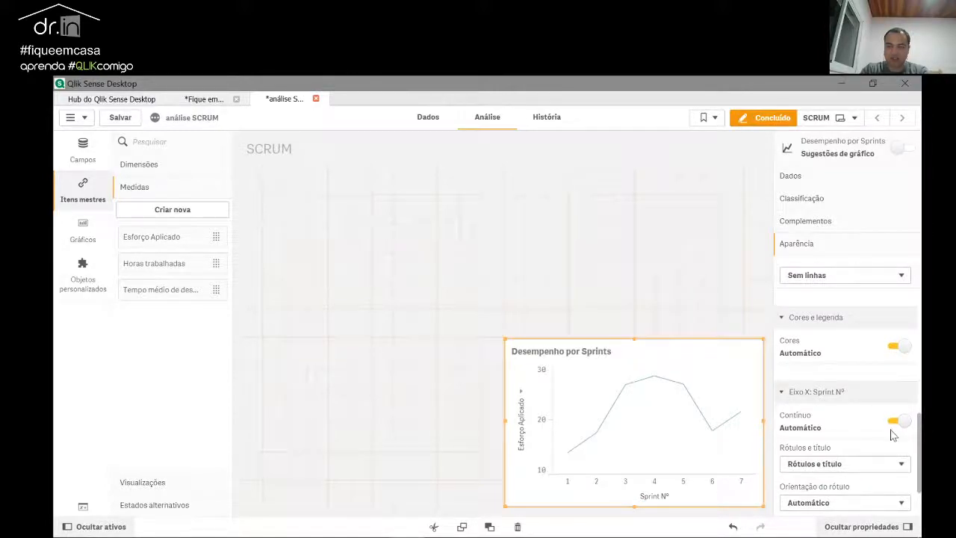
{"action": "left_click", "coordinate": [895, 426]}
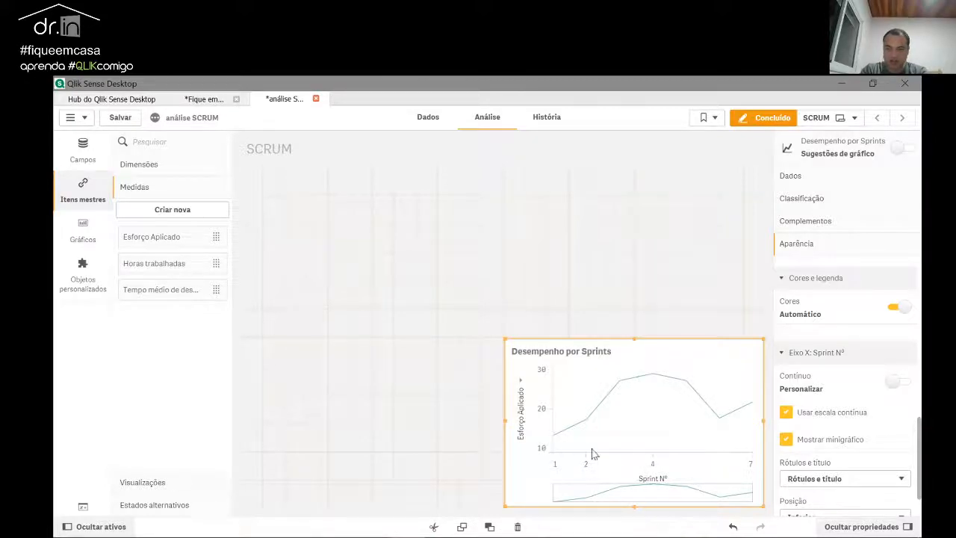
{"action": "left_click", "coordinate": [902, 382]}
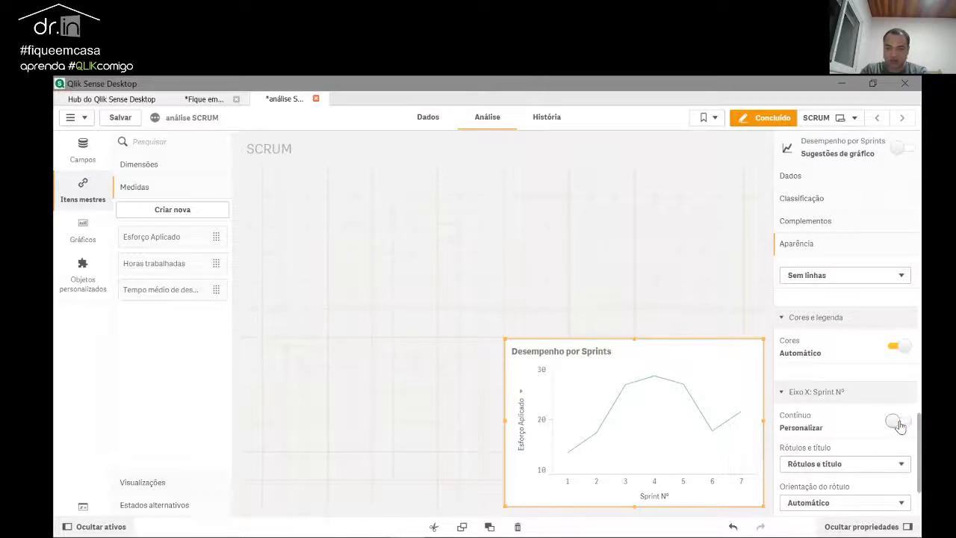
{"action": "left_click", "coordinate": [896, 421]}
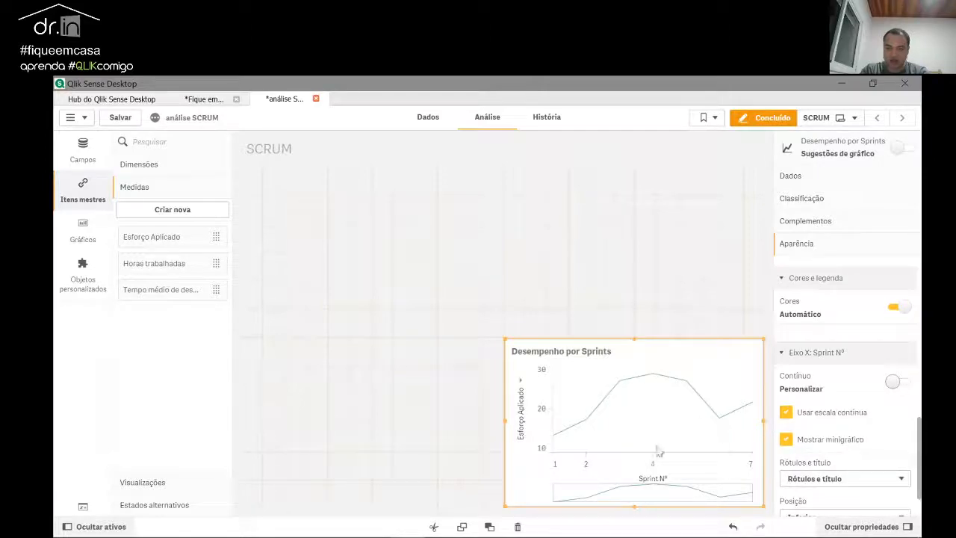
{"action": "left_click", "coordinate": [901, 383]}
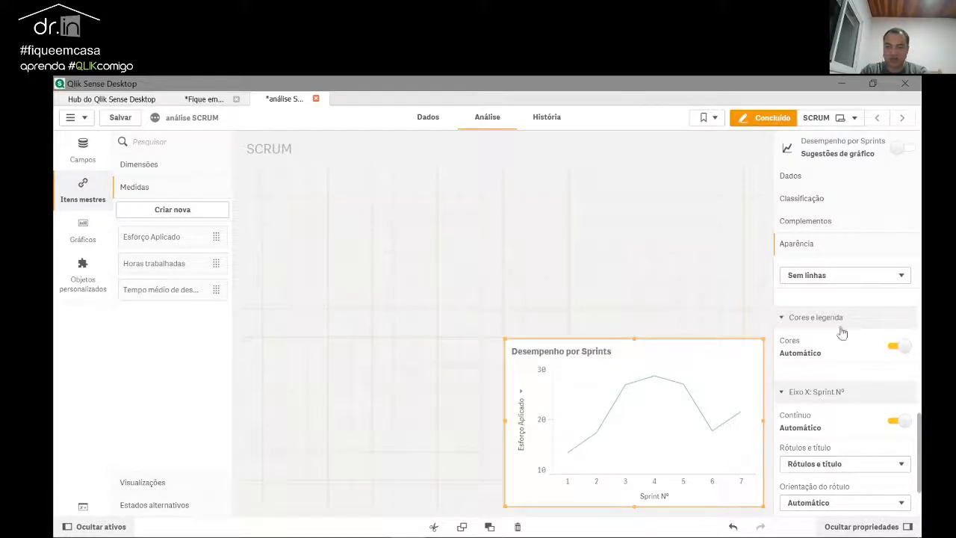
Step: Try hiding the X axis labels and title with Nenhum and switch back to Rótulos e título
{"action": "scroll", "coordinate": [837, 374], "scroll_direction": "down", "scroll_amount": 2}
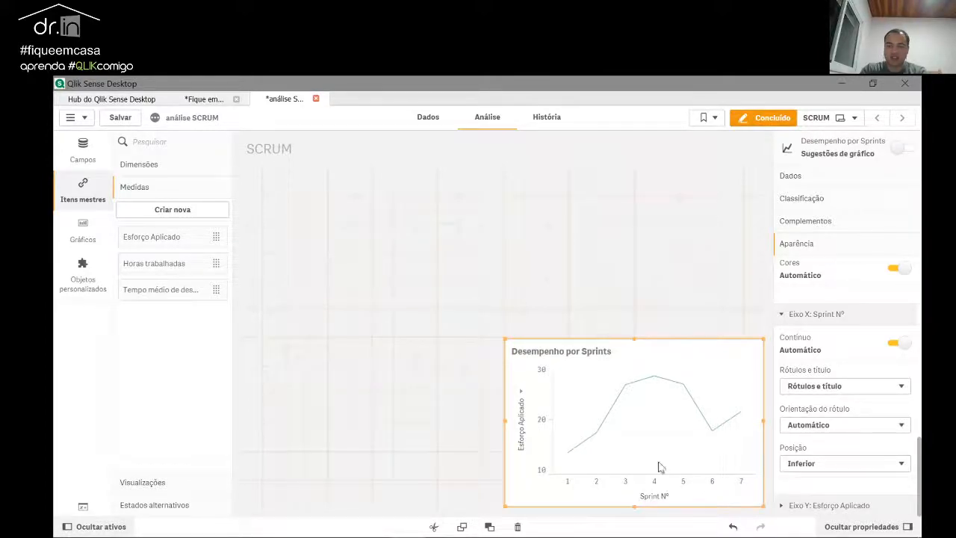
{"action": "left_click", "coordinate": [867, 387]}
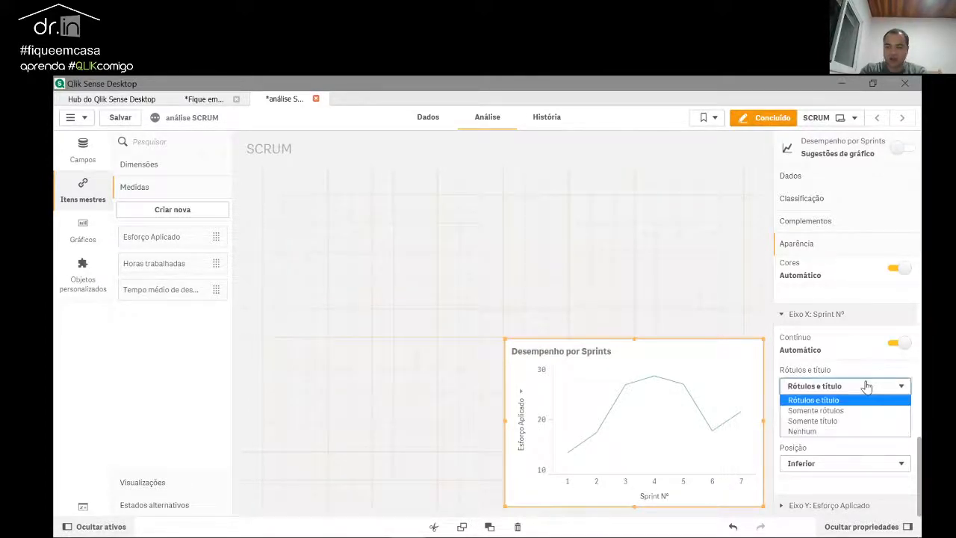
{"action": "left_click", "coordinate": [849, 431]}
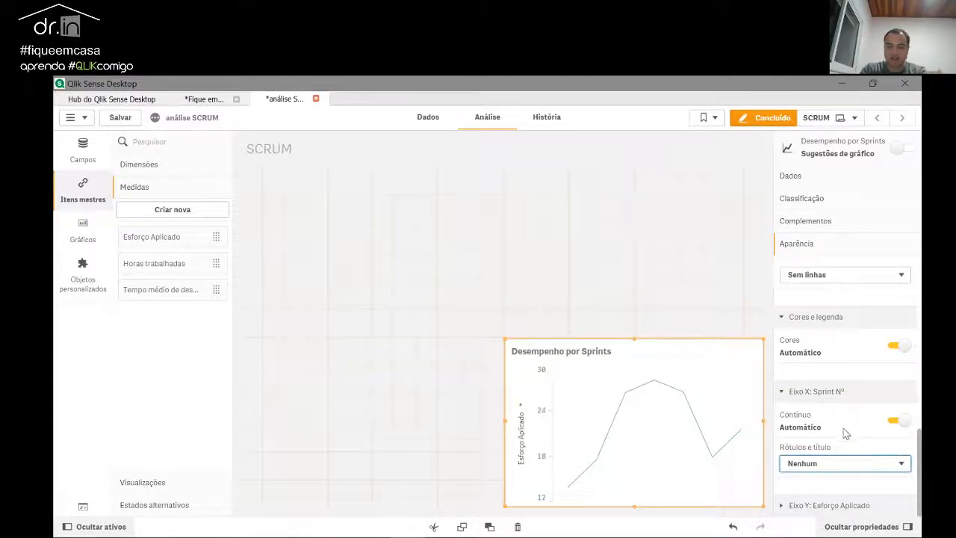
{"action": "left_click", "coordinate": [837, 466]}
{"action": "left_click", "coordinate": [843, 478]}
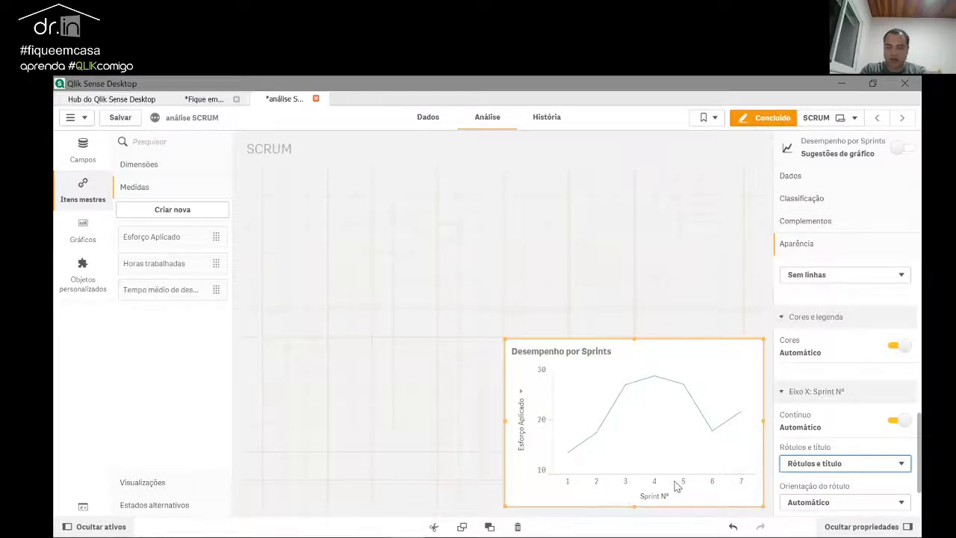
Step: Try the Superior position for the Sprint Nº X axis and return it to Inferior
{"action": "scroll", "coordinate": [862, 422], "scroll_direction": "down", "scroll_amount": 2}
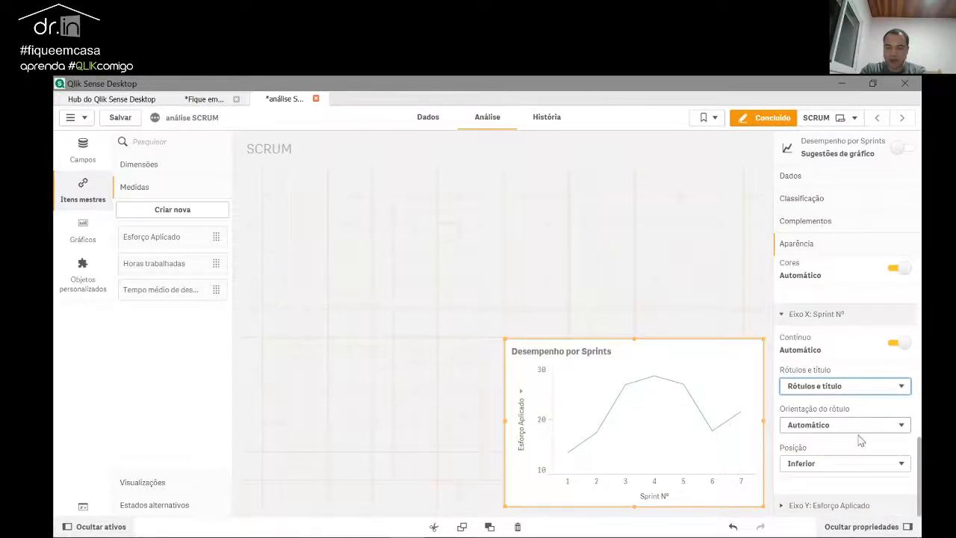
{"action": "left_click", "coordinate": [837, 463]}
{"action": "left_click", "coordinate": [837, 488]}
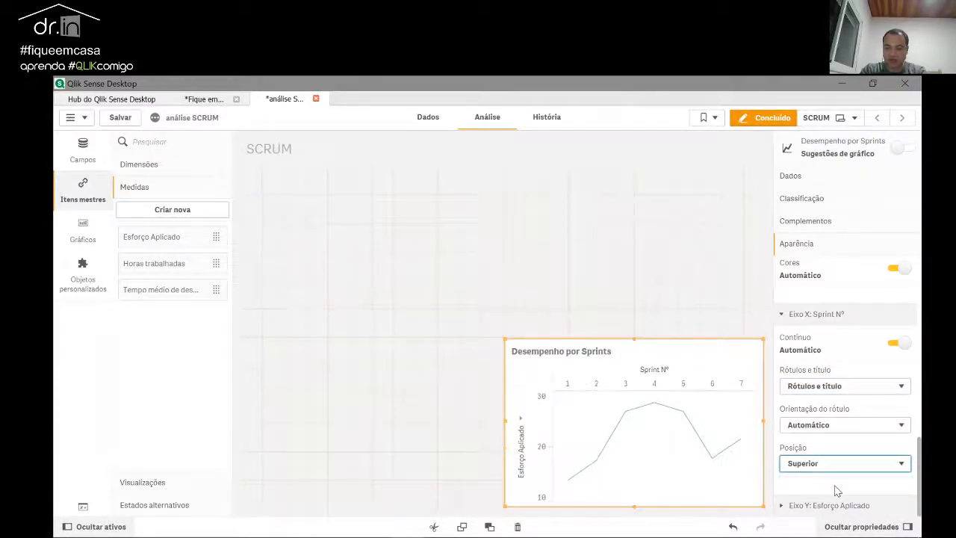
{"action": "left_click", "coordinate": [829, 464]}
{"action": "left_click", "coordinate": [833, 477]}
{"action": "left_click", "coordinate": [833, 467]}
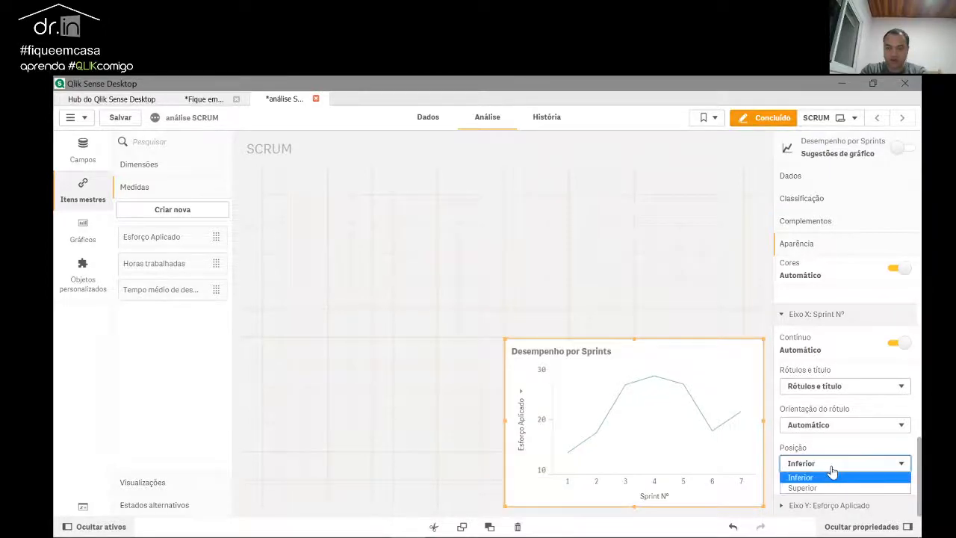
{"action": "left_click", "coordinate": [840, 487]}
{"action": "left_click", "coordinate": [837, 467]}
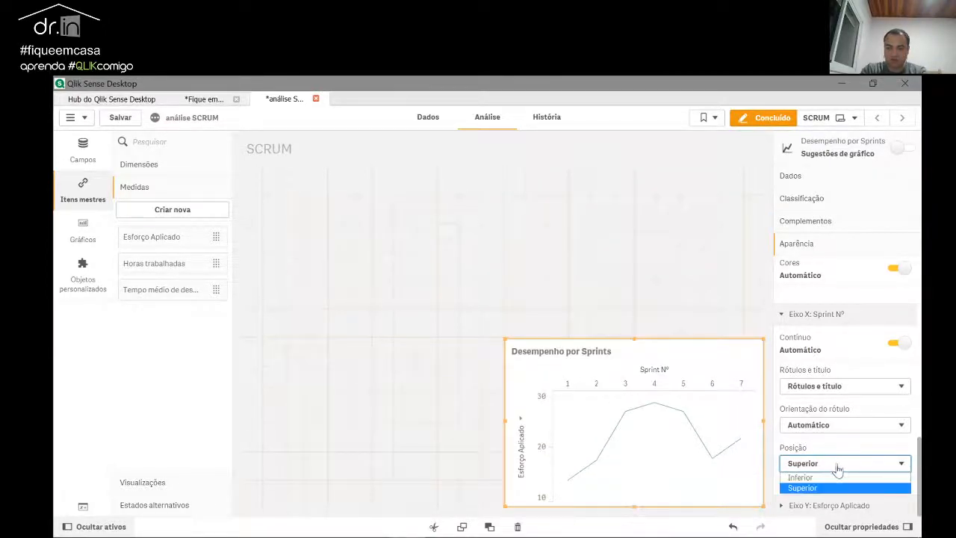
{"action": "left_click", "coordinate": [836, 478]}
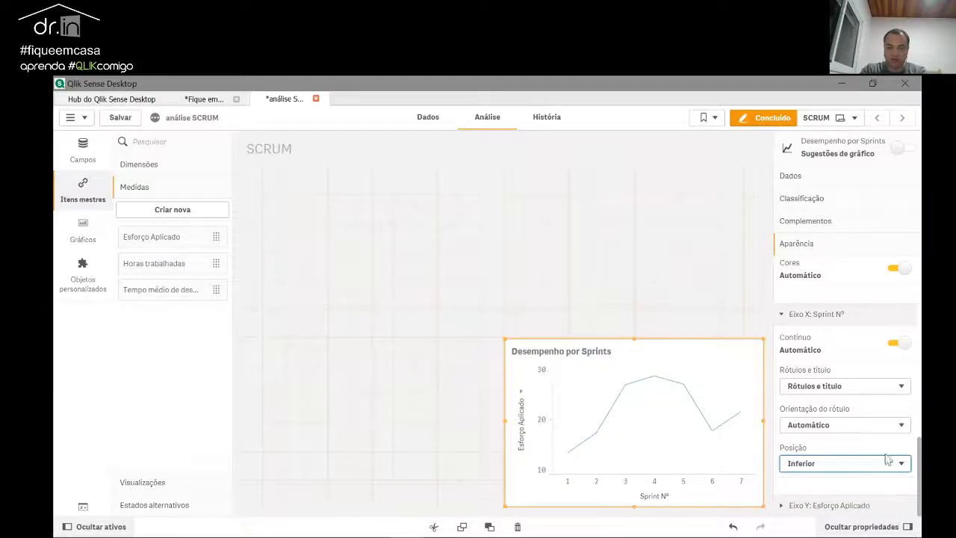
Step: Set the Esforço Aplicado Y axis to show Somente título
{"action": "left_click", "coordinate": [837, 507]}
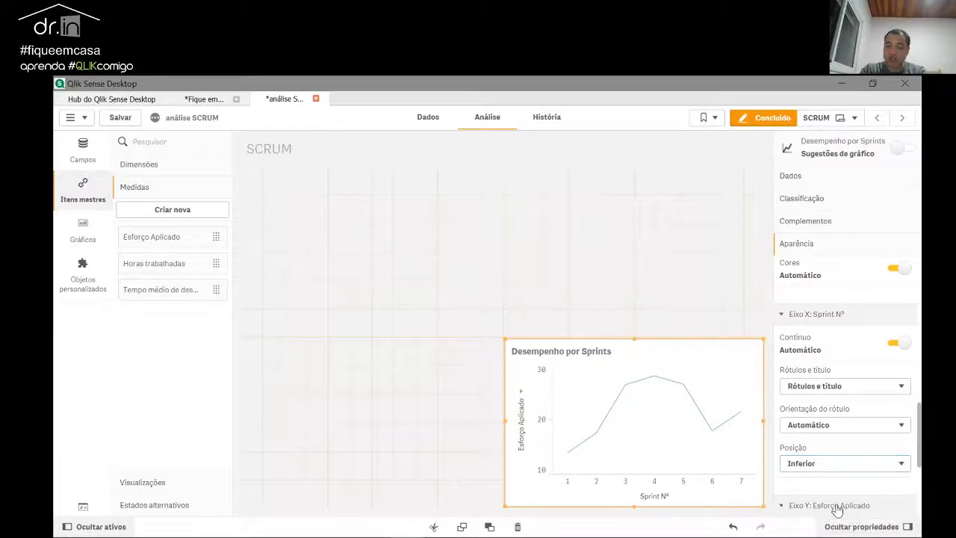
{"action": "scroll", "coordinate": [847, 394], "scroll_direction": "down", "scroll_amount": 1}
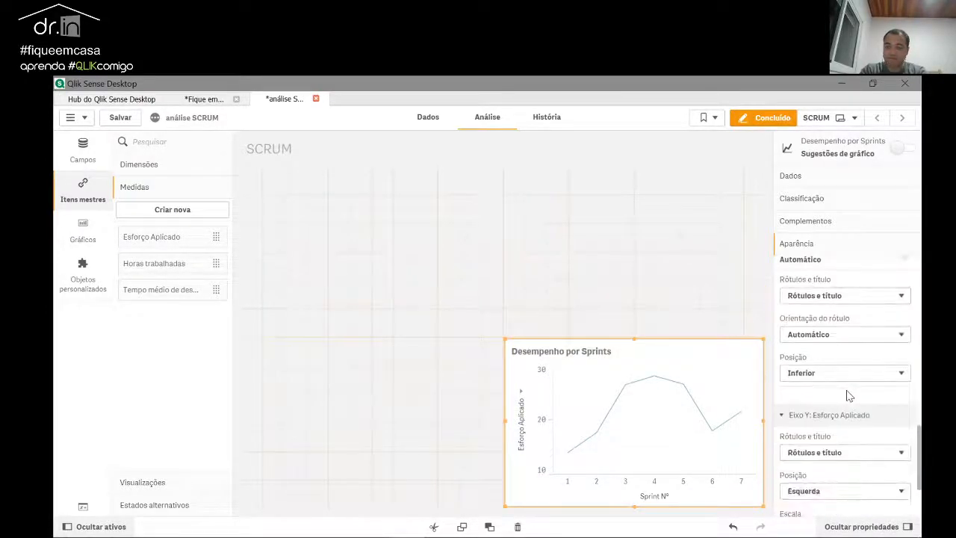
{"action": "scroll", "coordinate": [848, 426], "scroll_direction": "down", "scroll_amount": 1}
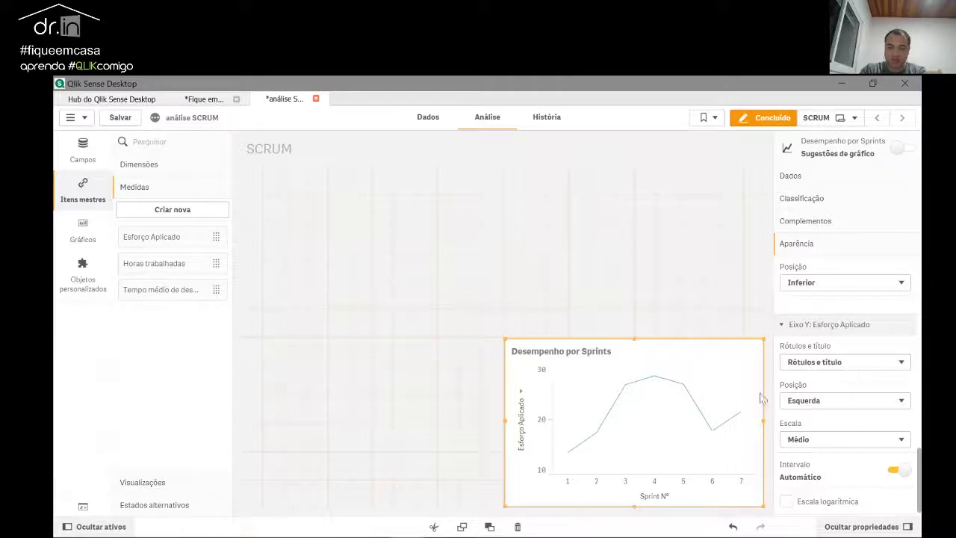
{"action": "left_click", "coordinate": [847, 365]}
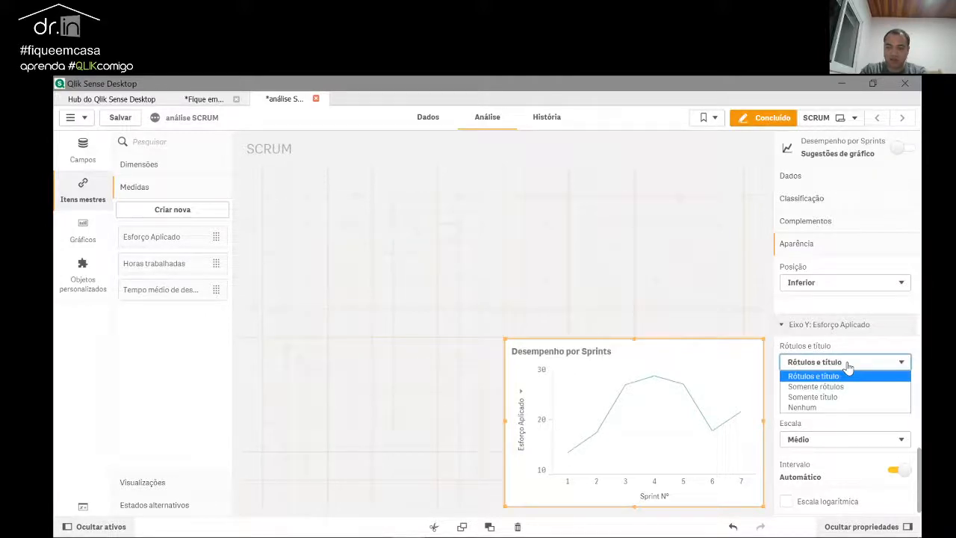
{"action": "left_click", "coordinate": [847, 397]}
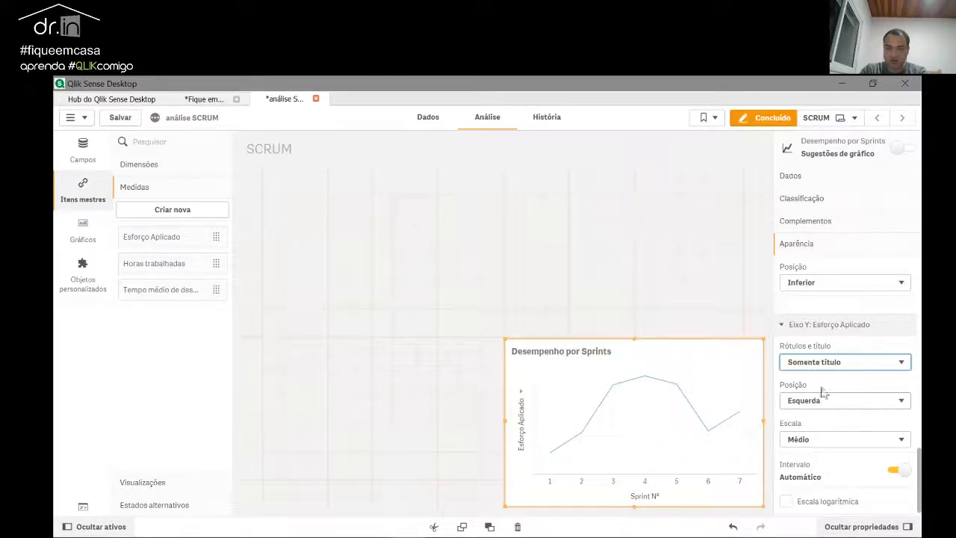
{"action": "left_click", "coordinate": [835, 363]}
{"action": "left_click", "coordinate": [835, 363]}
Step: Customize the Y axis interval of the Desempenho por Sprints chart with a minimum value of 1
{"action": "scroll", "coordinate": [852, 438], "scroll_direction": "down", "scroll_amount": 1}
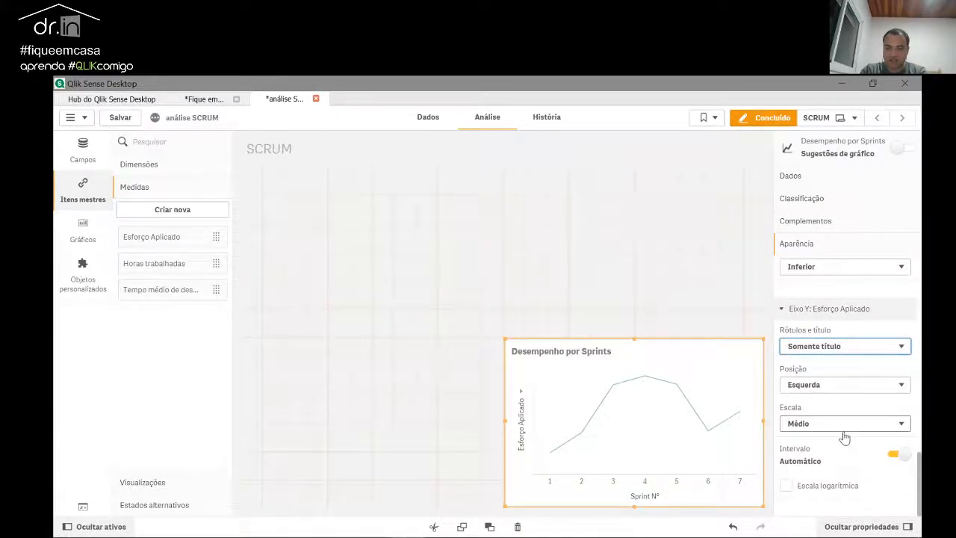
{"action": "left_click", "coordinate": [894, 454]}
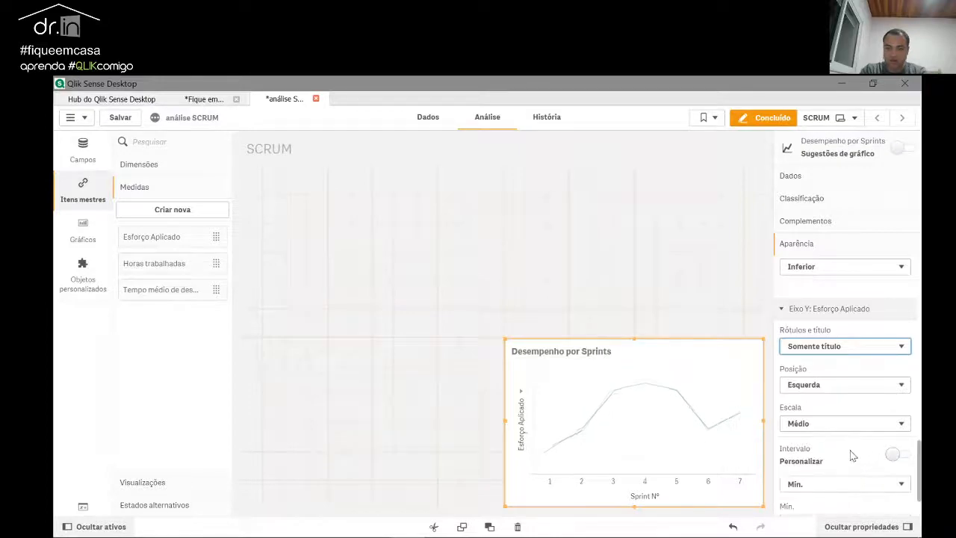
{"action": "left_click", "coordinate": [896, 454]}
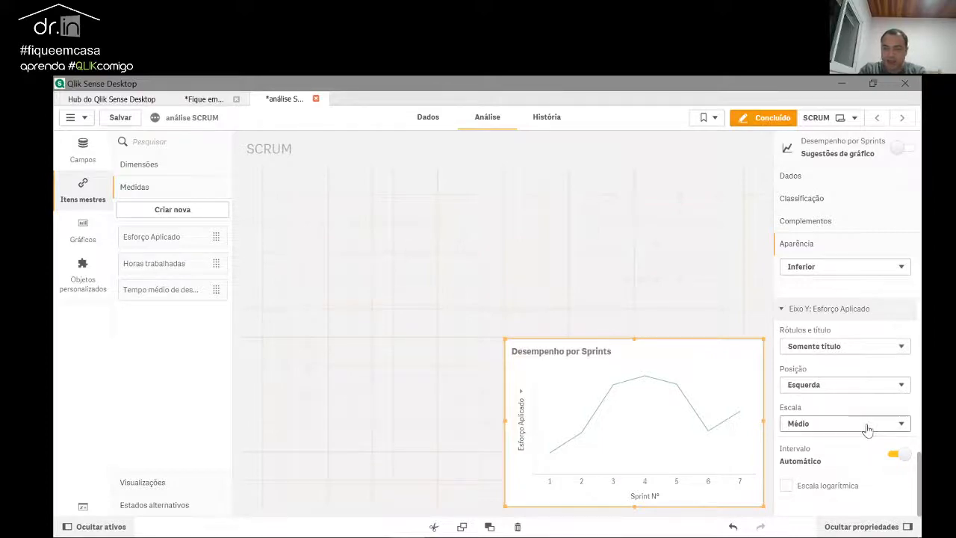
{"action": "left_click", "coordinate": [899, 456]}
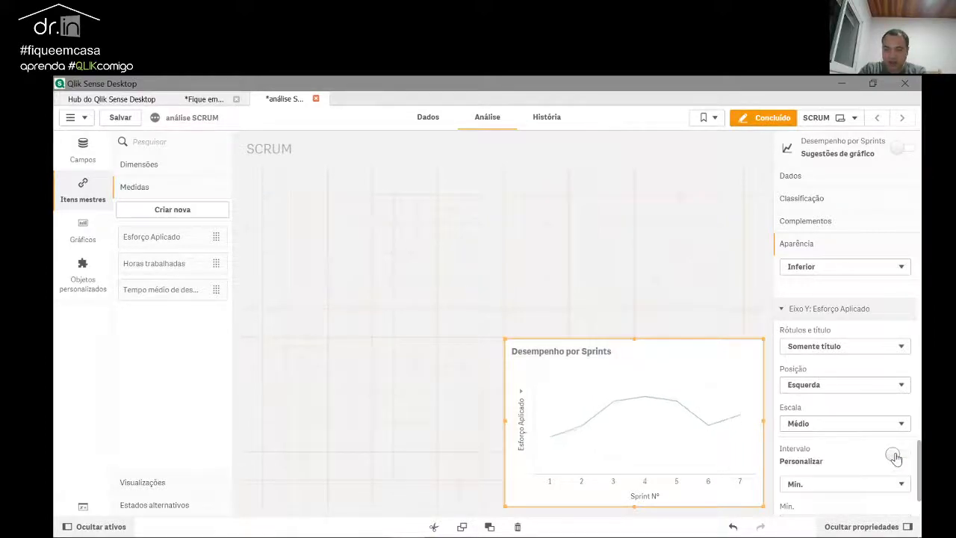
{"action": "left_click", "coordinate": [894, 457]}
{"action": "left_click", "coordinate": [897, 457]}
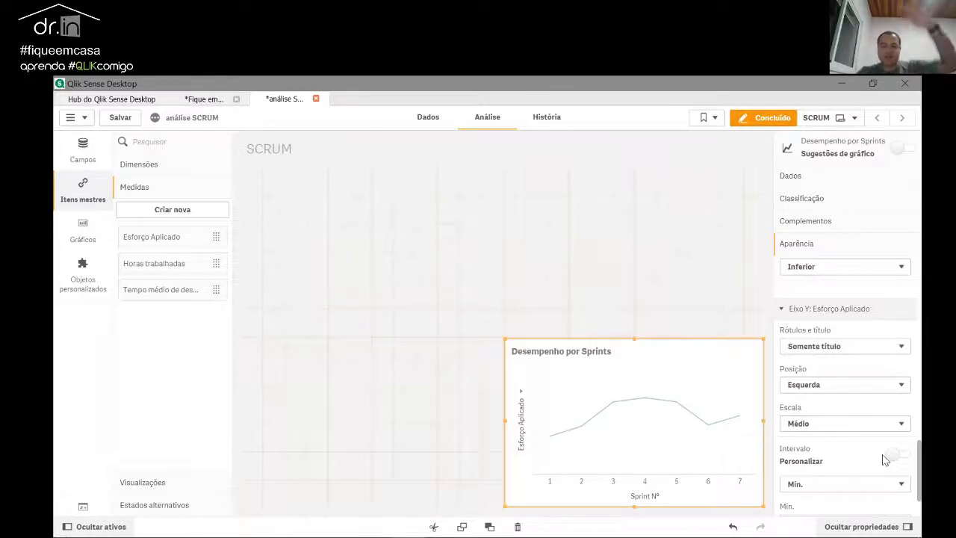
{"action": "left_click", "coordinate": [895, 456]}
{"action": "left_click", "coordinate": [896, 456]}
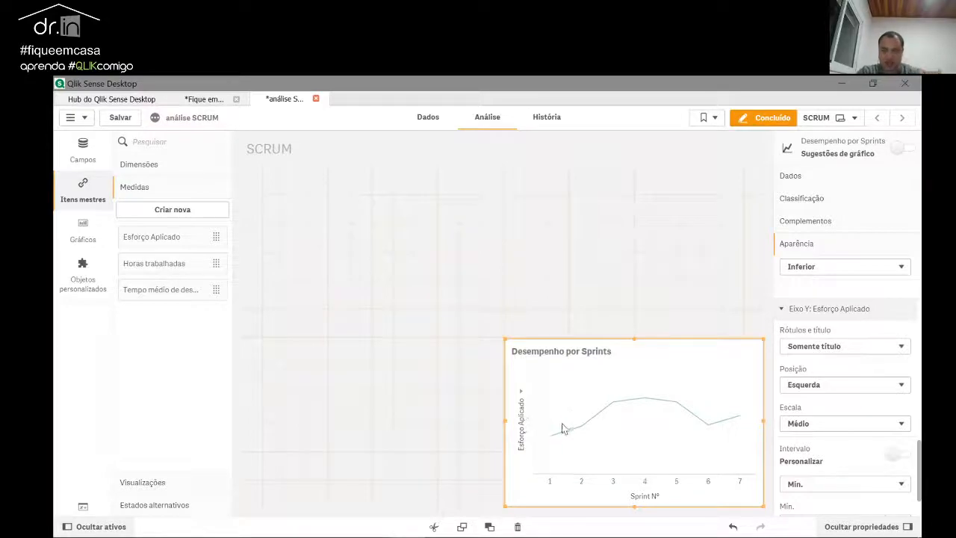
{"action": "scroll", "coordinate": [848, 448], "scroll_direction": "down", "scroll_amount": 2}
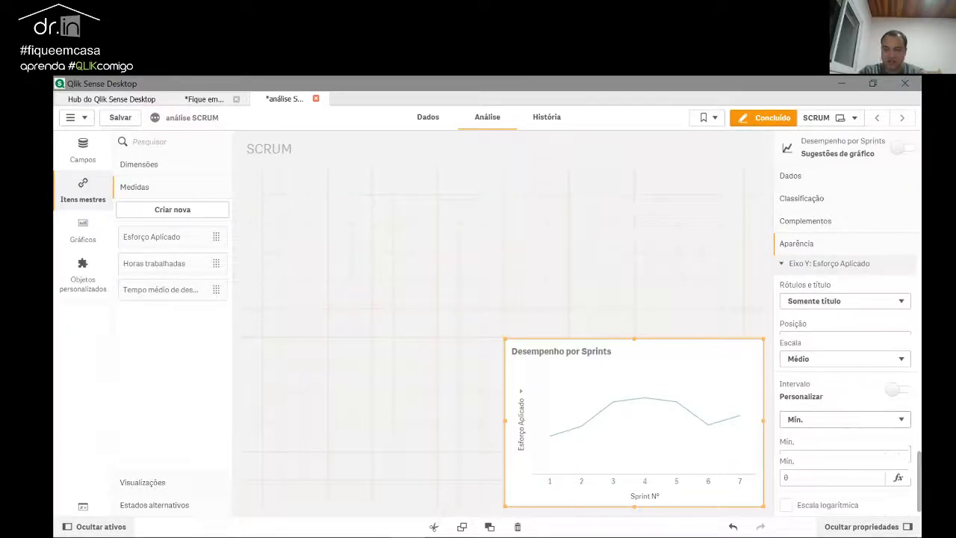
{"action": "double_click", "coordinate": [826, 458]}
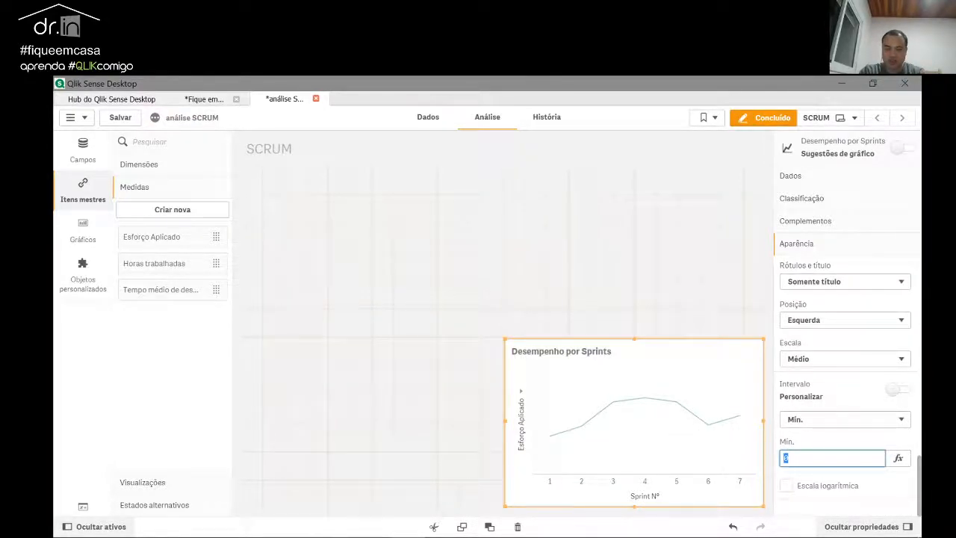
{"action": "left_click", "coordinate": [834, 440]}
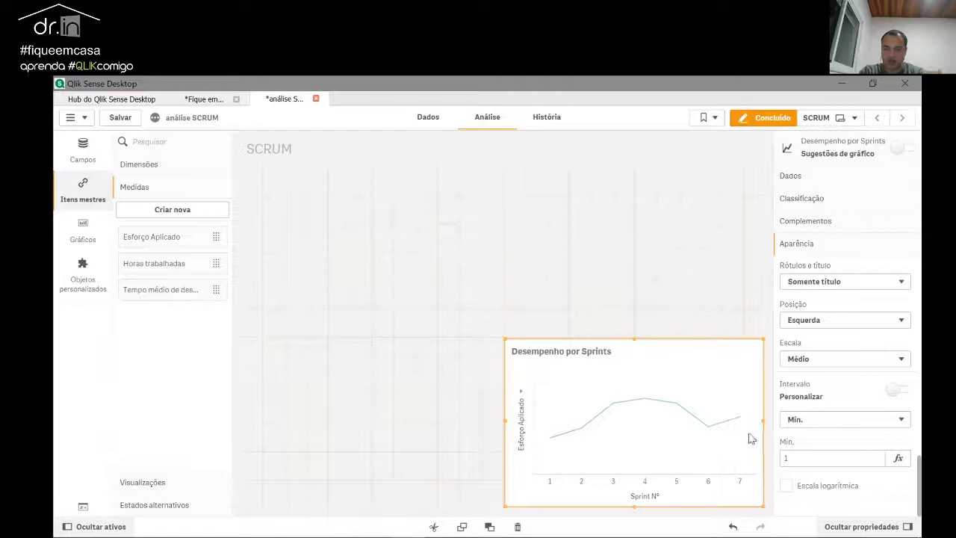
Step: Review the Y axis scale options and return to the line chart's presentation settings
{"action": "scroll", "coordinate": [852, 445], "scroll_direction": "up", "scroll_amount": 1}
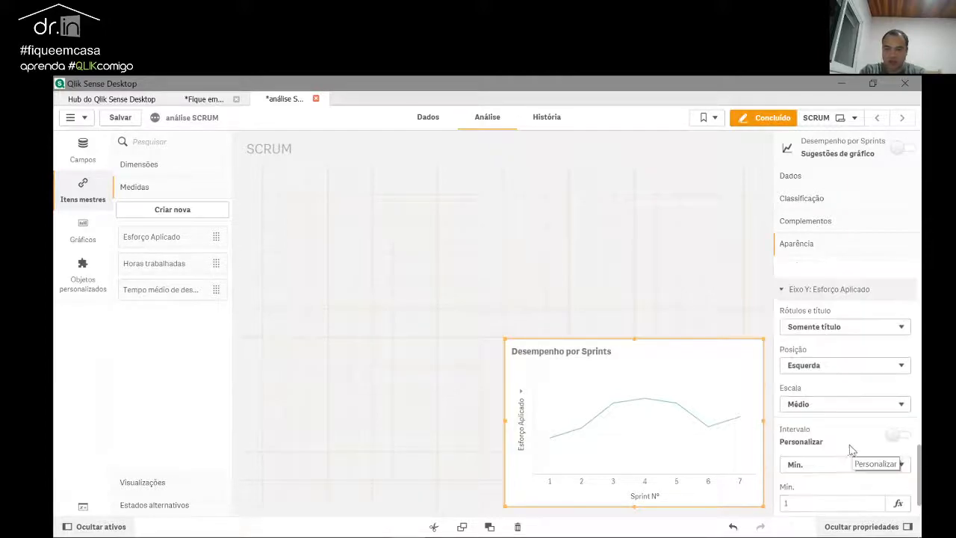
{"action": "left_click", "coordinate": [833, 403]}
{"action": "left_click", "coordinate": [833, 403]}
{"action": "scroll", "coordinate": [832, 407], "scroll_direction": "up", "scroll_amount": 1}
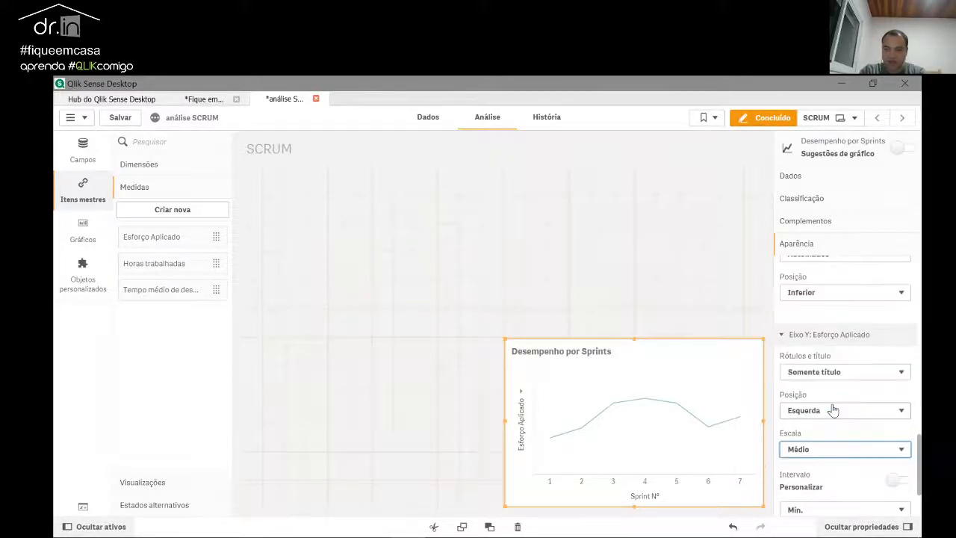
{"action": "scroll", "coordinate": [832, 411], "scroll_direction": "up", "scroll_amount": 4}
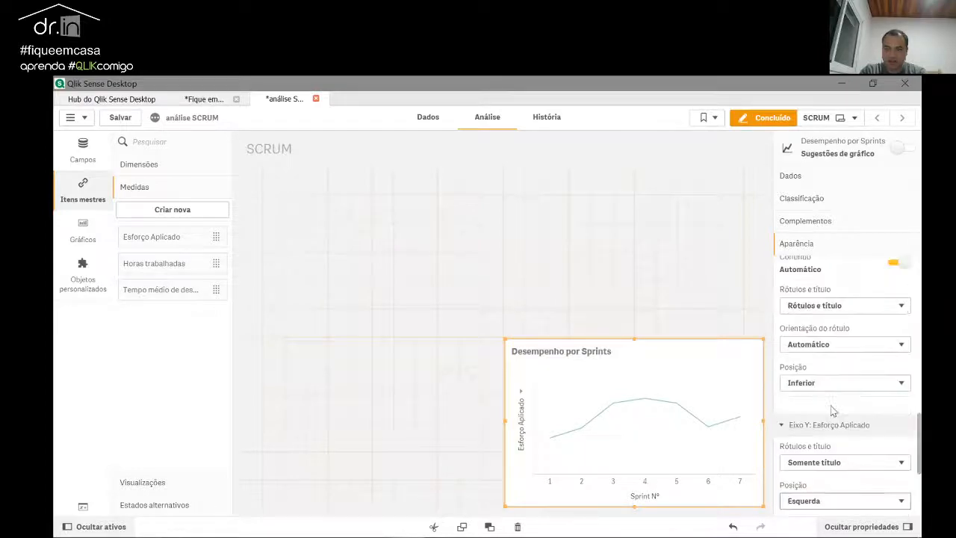
{"action": "scroll", "coordinate": [833, 410], "scroll_direction": "up", "scroll_amount": 3}
{"action": "scroll", "coordinate": [833, 410], "scroll_direction": "up", "scroll_amount": 1}
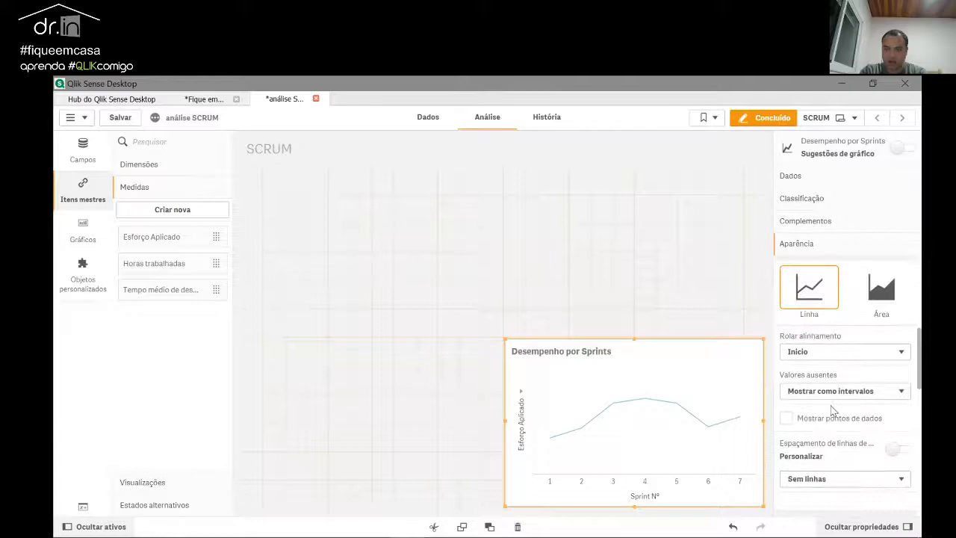
Step: Review the appearance settings of the Desempenho por Sprints chart, from the general options through the X and Y axis options
{"action": "scroll", "coordinate": [833, 411], "scroll_direction": "up", "scroll_amount": 5}
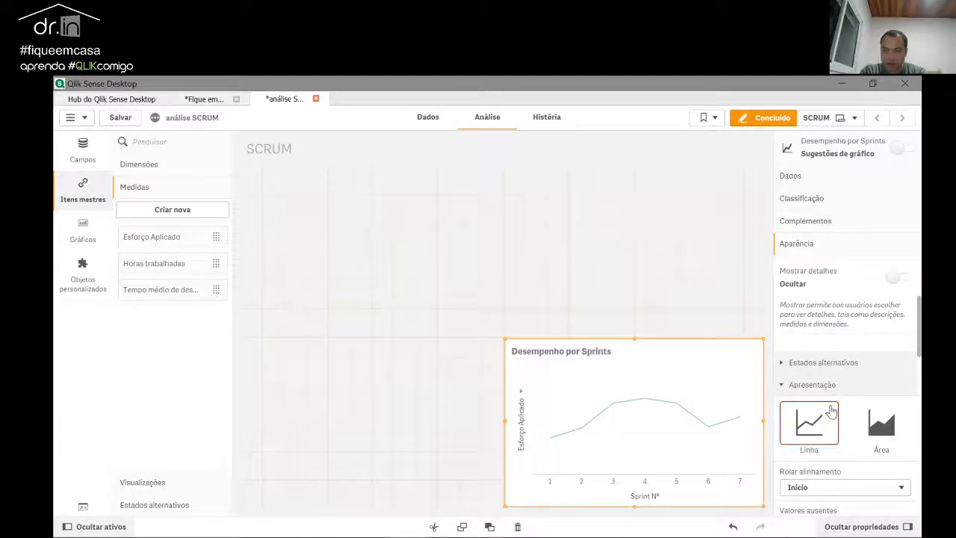
{"action": "scroll", "coordinate": [833, 411], "scroll_direction": "up", "scroll_amount": 3}
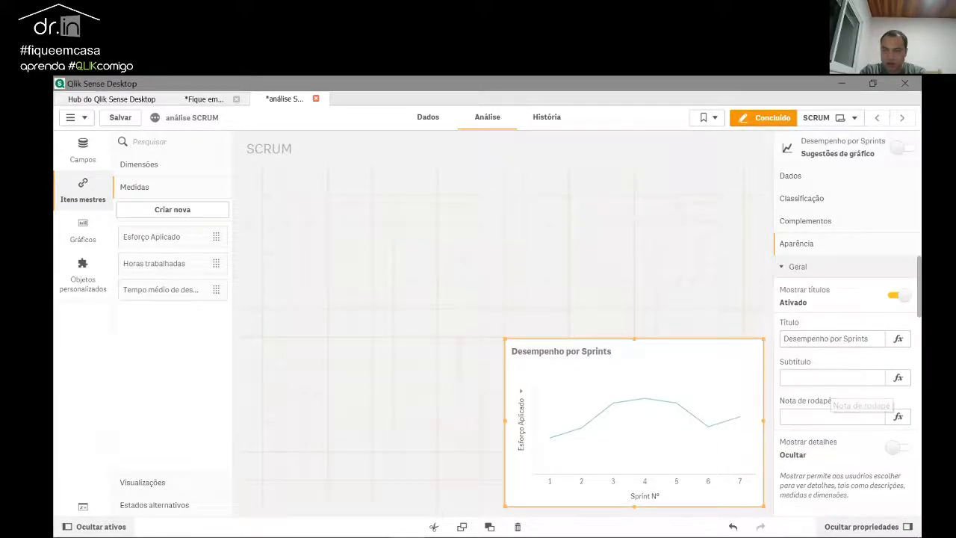
{"action": "left_click", "coordinate": [782, 269]}
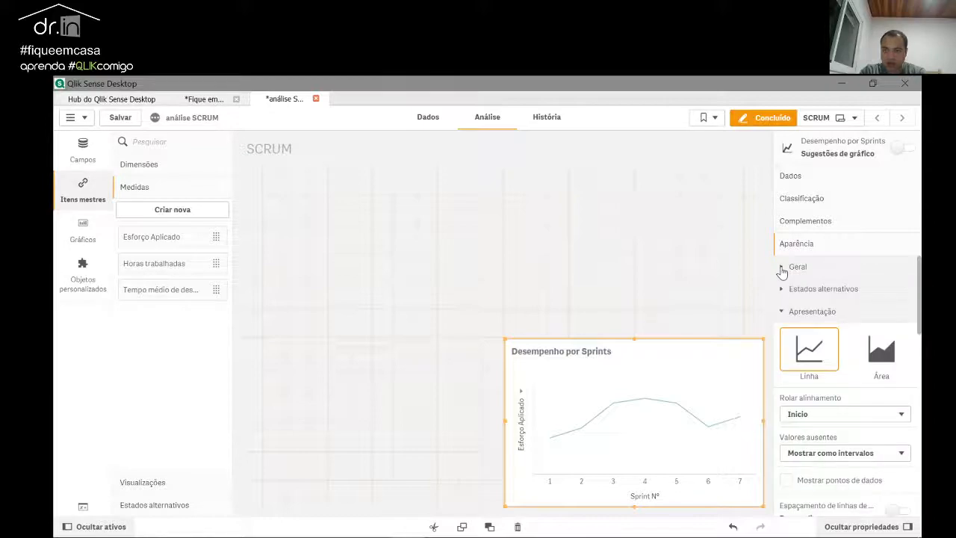
{"action": "left_click", "coordinate": [785, 313]}
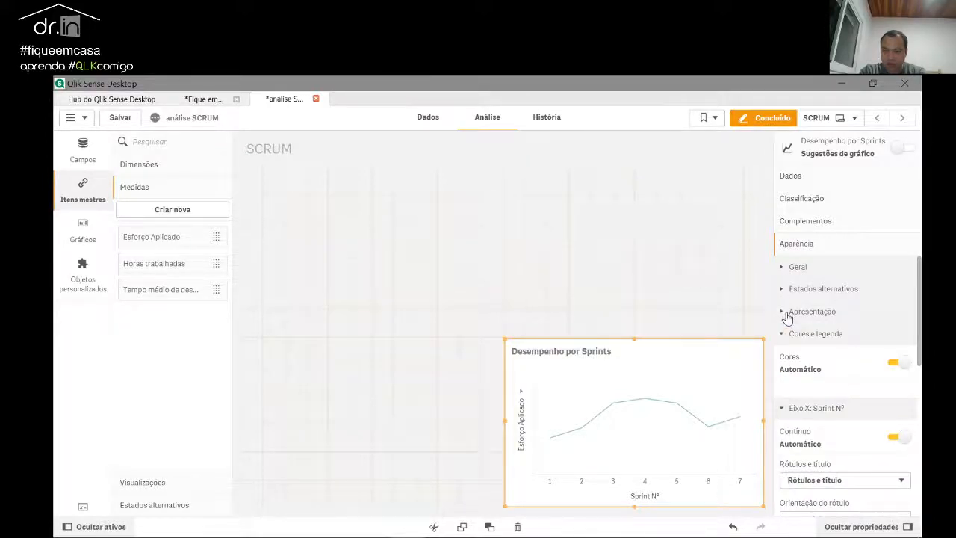
{"action": "scroll", "coordinate": [799, 416], "scroll_direction": "down", "scroll_amount": 2}
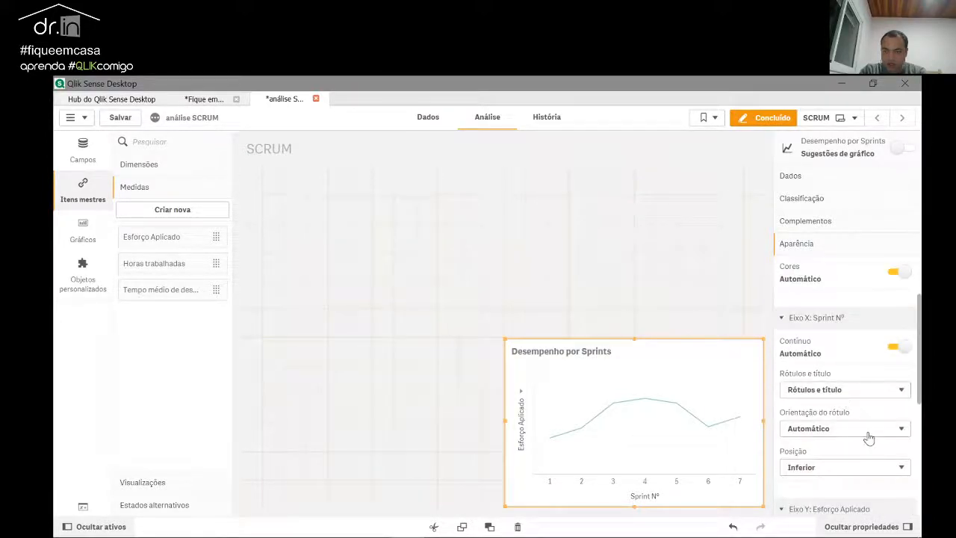
{"action": "scroll", "coordinate": [865, 431], "scroll_direction": "down", "scroll_amount": 3}
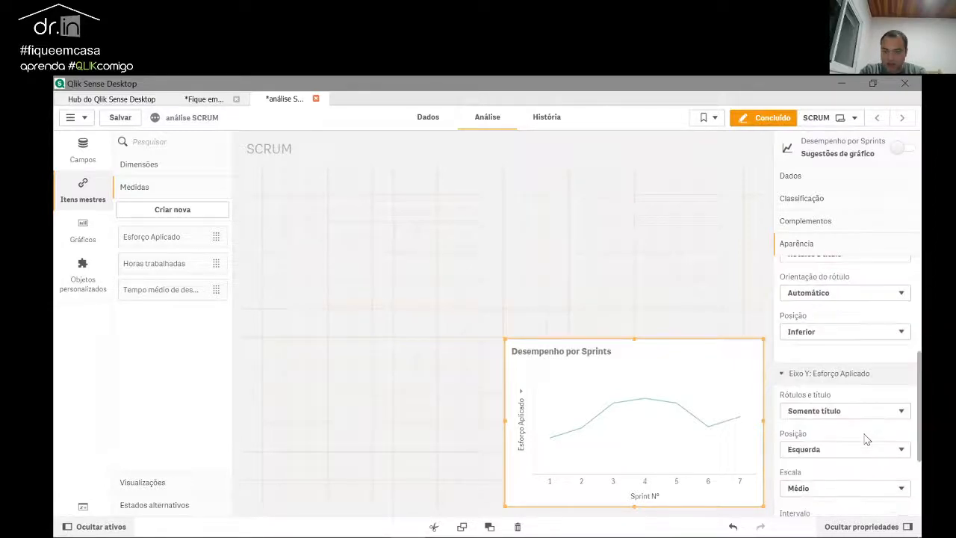
{"action": "scroll", "coordinate": [865, 425], "scroll_direction": "down", "scroll_amount": 3}
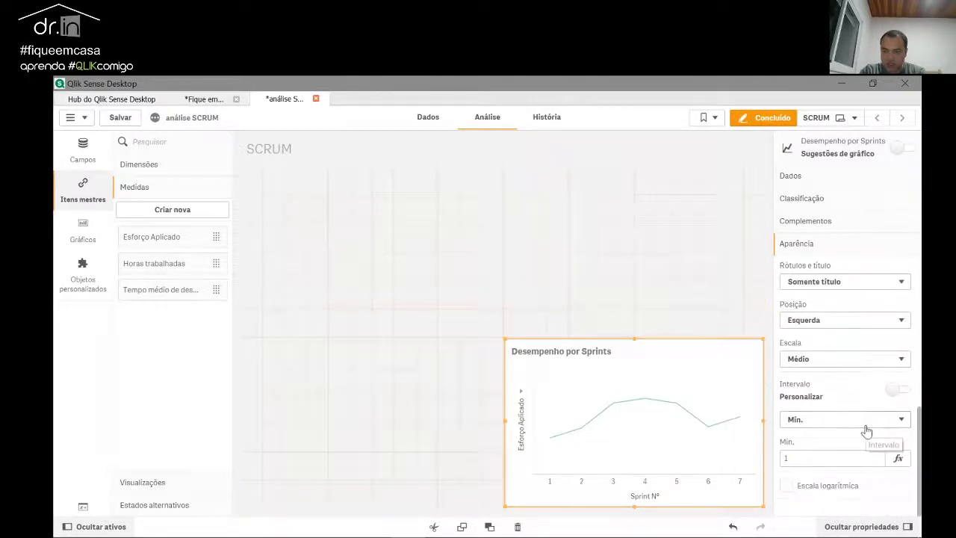
{"action": "scroll", "coordinate": [821, 433], "scroll_direction": "up", "scroll_amount": 6}
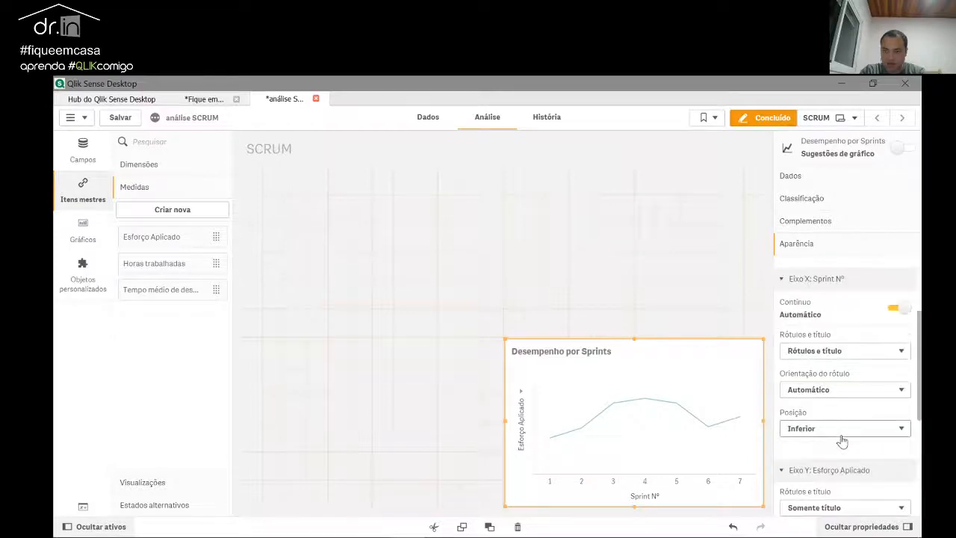
Step: Try custom settings for the X axis Contínuo option and the chart colours, returning both to Automático
{"action": "left_click", "coordinate": [896, 354]}
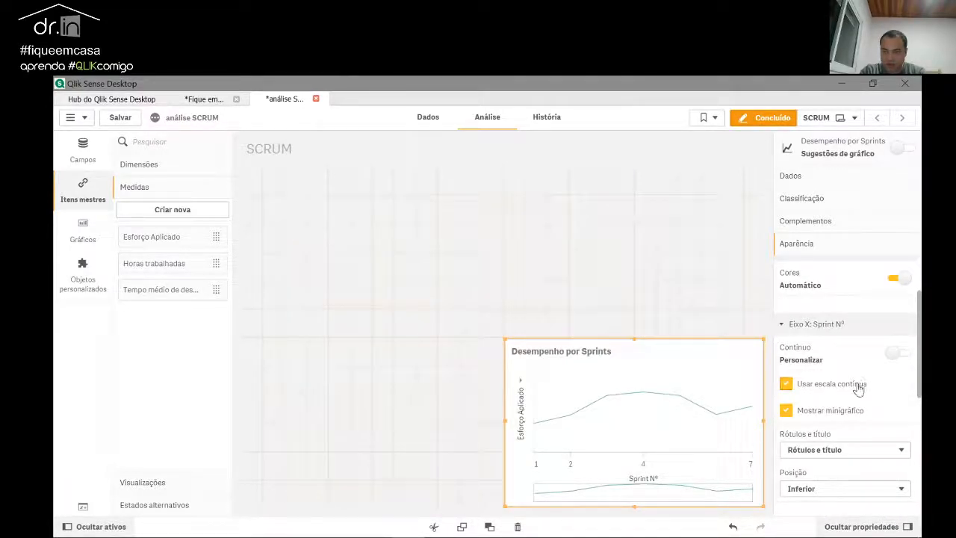
{"action": "left_click", "coordinate": [897, 355]}
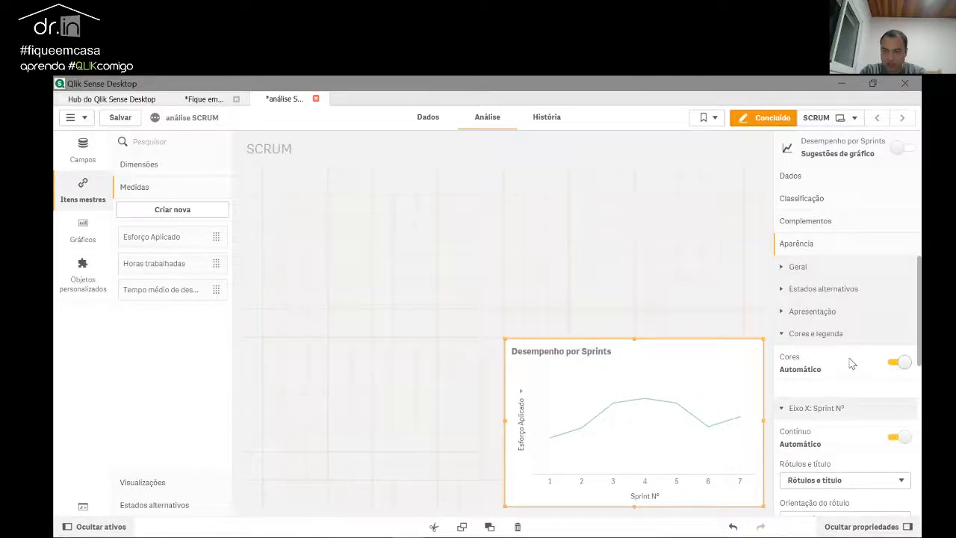
{"action": "left_click", "coordinate": [892, 365]}
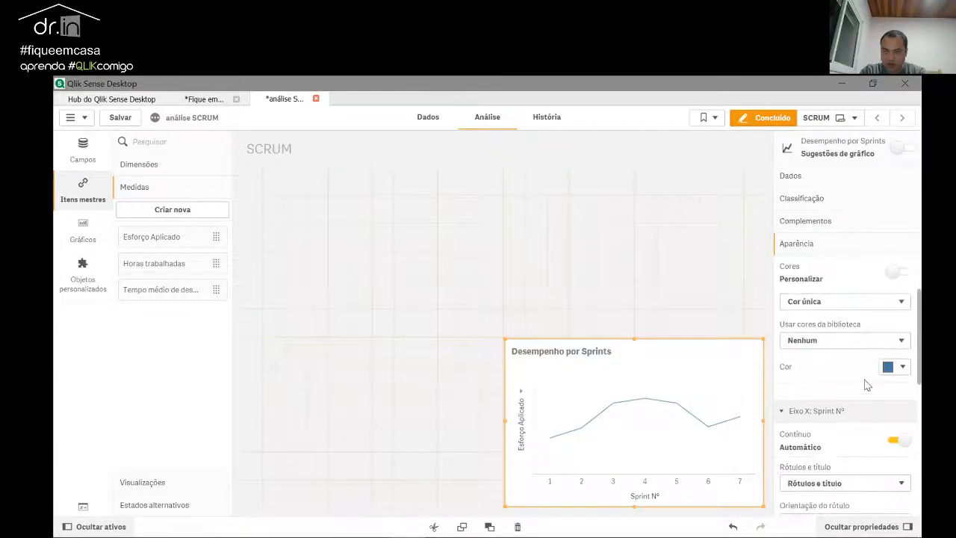
{"action": "left_click", "coordinate": [898, 363]}
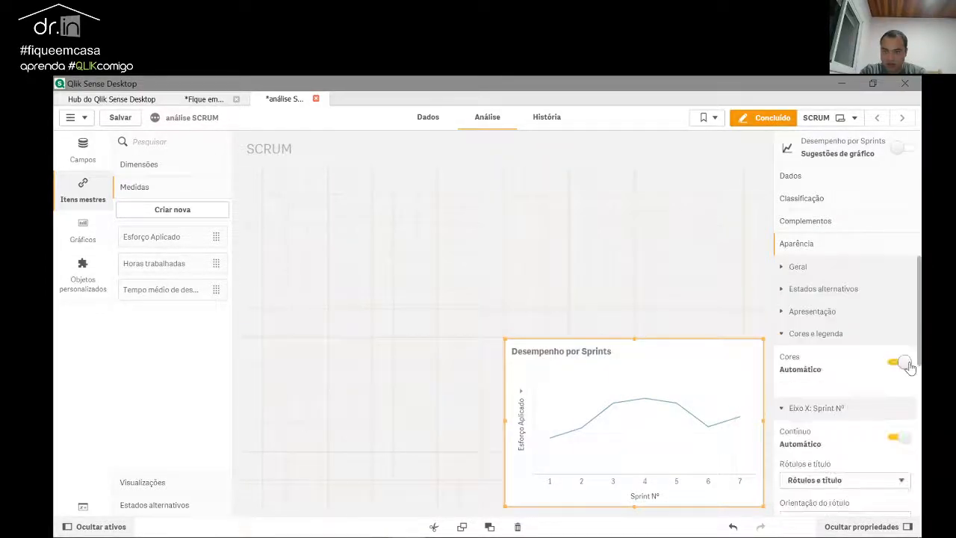
Step: Show data points on the Desempenho por Sprints line through its presentation settings
{"action": "left_click", "coordinate": [805, 312]}
{"action": "scroll", "coordinate": [848, 373], "scroll_direction": "down", "scroll_amount": 1}
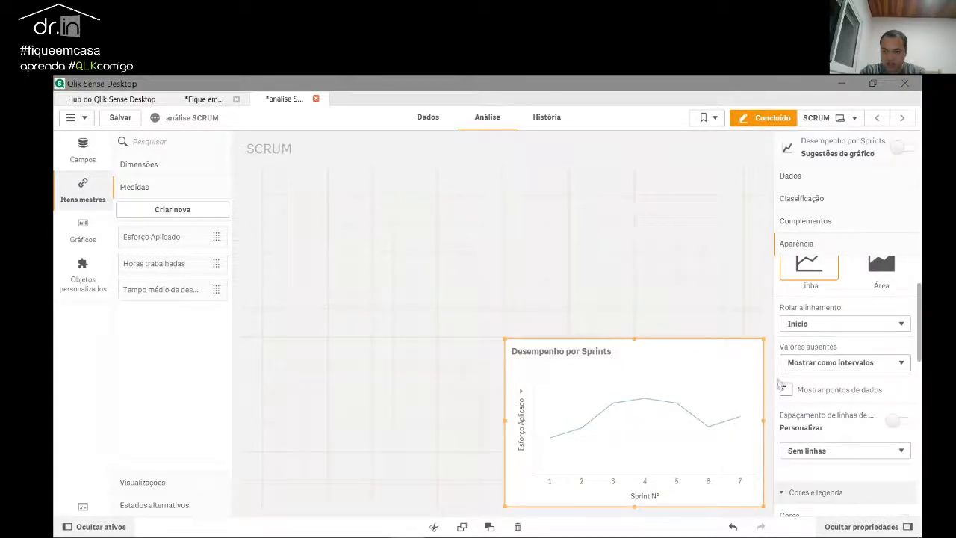
{"action": "scroll", "coordinate": [818, 363], "scroll_direction": "up", "scroll_amount": 1}
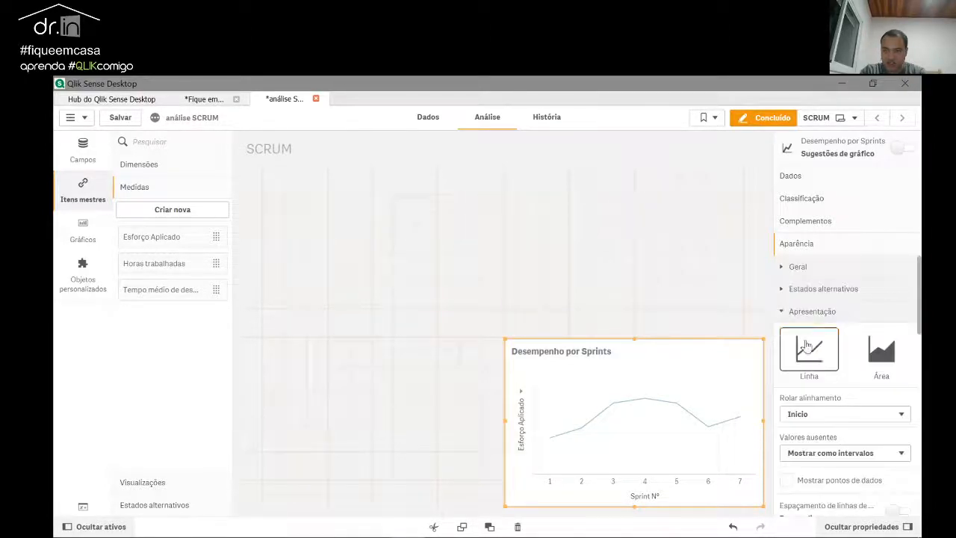
{"action": "scroll", "coordinate": [825, 413], "scroll_direction": "down", "scroll_amount": 1}
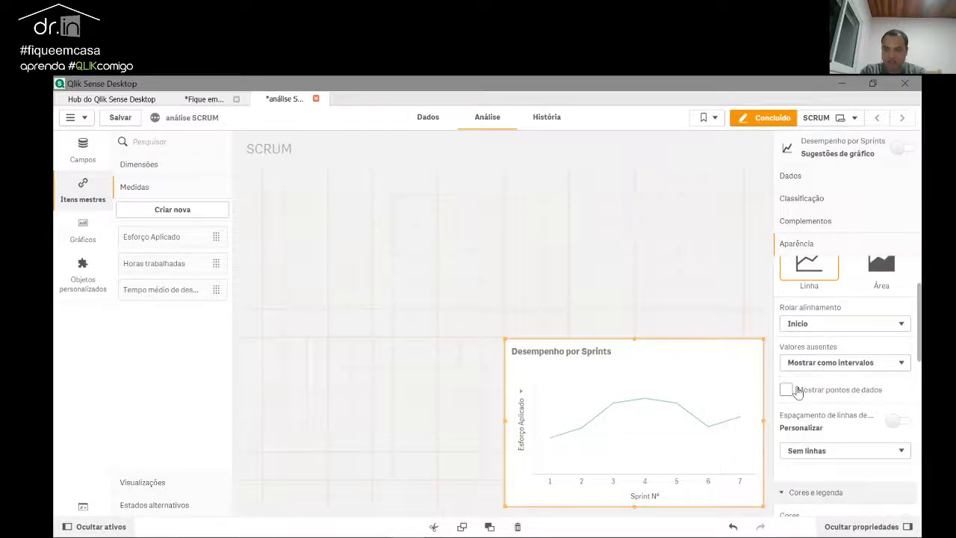
{"action": "scroll", "coordinate": [803, 400], "scroll_direction": "up", "scroll_amount": 1}
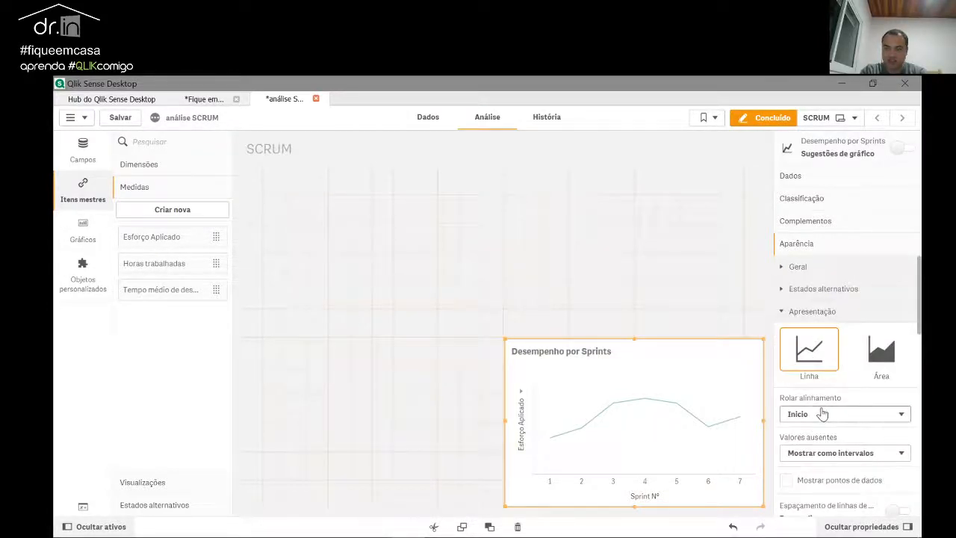
{"action": "scroll", "coordinate": [820, 414], "scroll_direction": "down", "scroll_amount": 2}
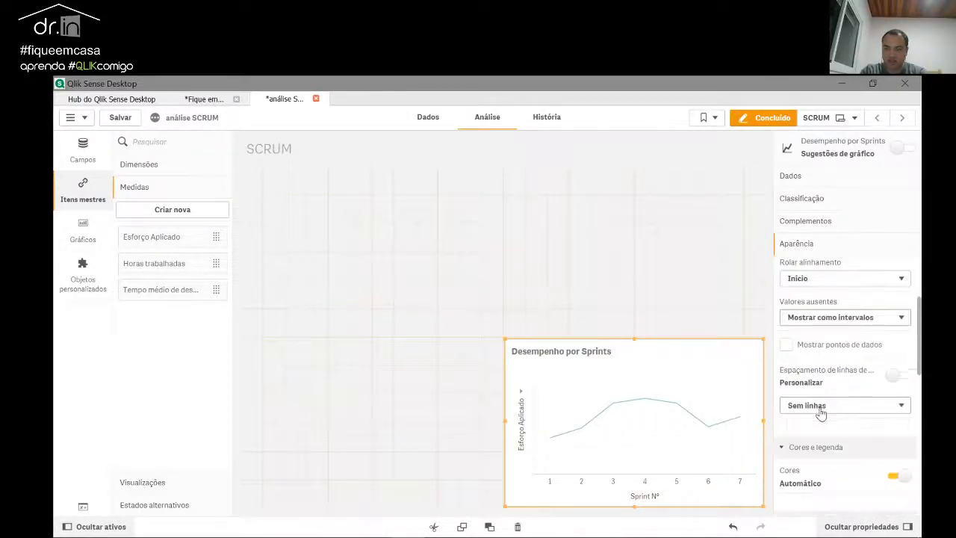
{"action": "left_click", "coordinate": [786, 345]}
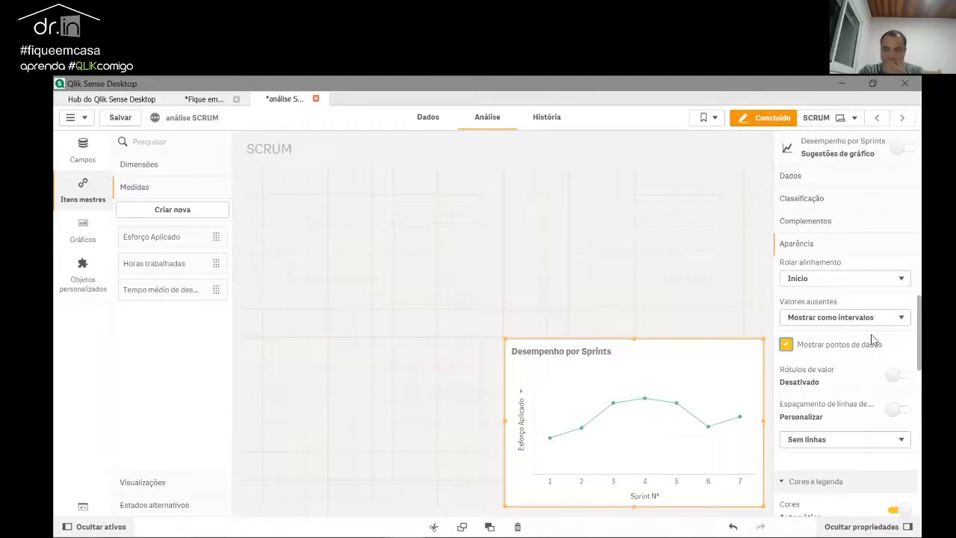
Step: Set the value labels of the chart's data points to Automático, toggling labels and points to compare the effect
{"action": "left_click", "coordinate": [897, 376]}
{"action": "left_click", "coordinate": [892, 379]}
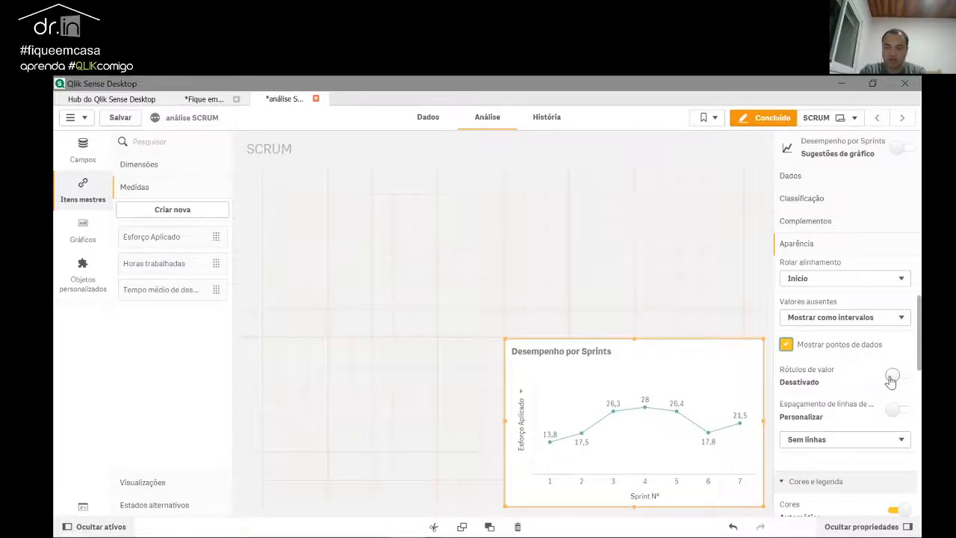
{"action": "left_click", "coordinate": [907, 378]}
{"action": "left_click", "coordinate": [897, 377]}
{"action": "left_click", "coordinate": [905, 378]}
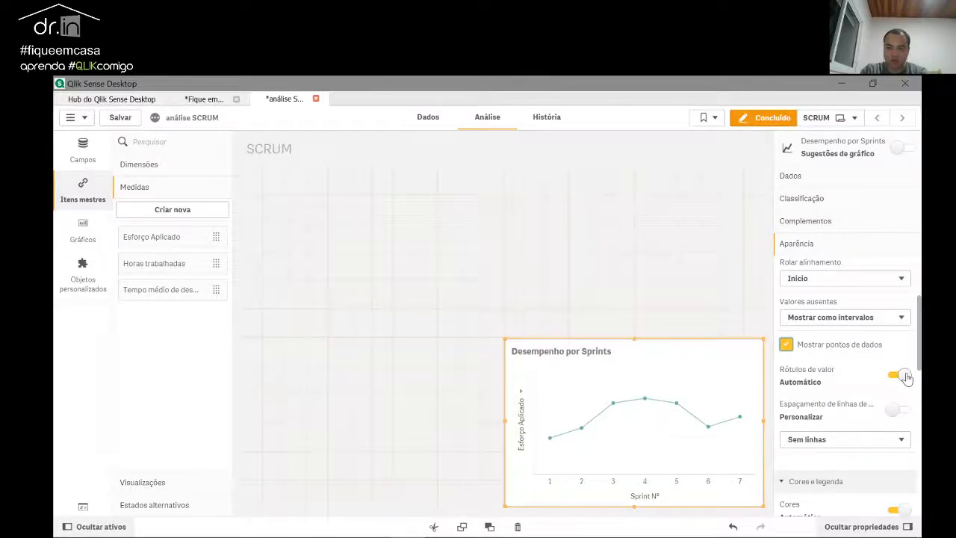
{"action": "left_click", "coordinate": [893, 376]}
{"action": "left_click", "coordinate": [788, 345]}
{"action": "left_click", "coordinate": [788, 346]}
{"action": "left_click", "coordinate": [896, 376]}
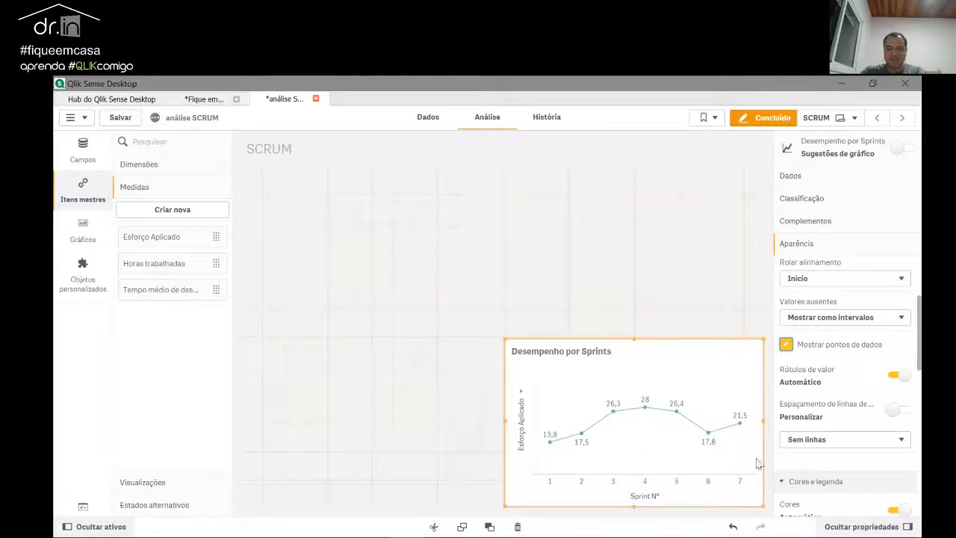
Step: Try automatic grid line spacing on the chart and return it to Personalizar with Sem linhas
{"action": "scroll", "coordinate": [856, 389], "scroll_direction": "down", "scroll_amount": 1}
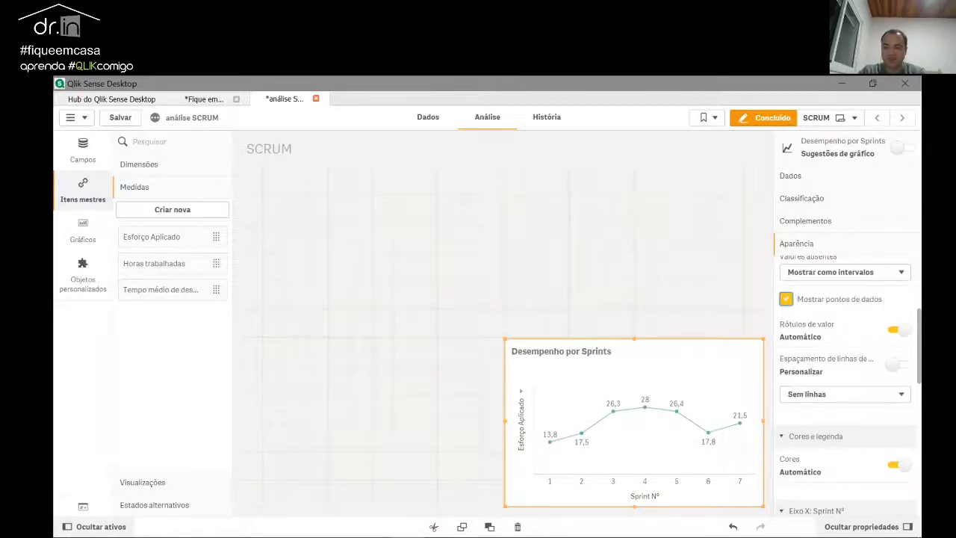
{"action": "left_click", "coordinate": [892, 366]}
{"action": "left_click", "coordinate": [894, 367]}
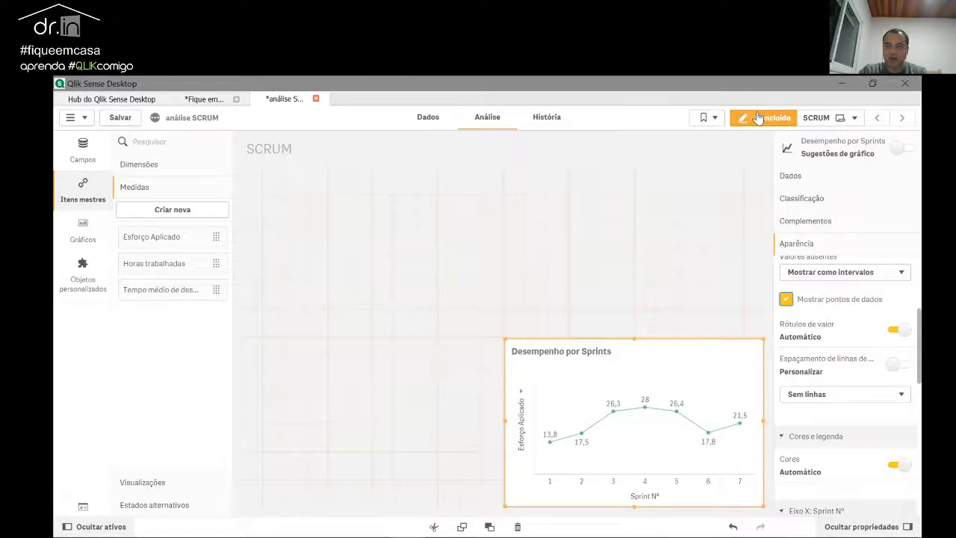
Step: Preview the SCRUM sheet outside edit mode, alternating the chart's measure between Horas trabalhadas and Esforço Aplicado, and resume editing with Esforço Aplicado
{"action": "left_click", "coordinate": [717, 201]}
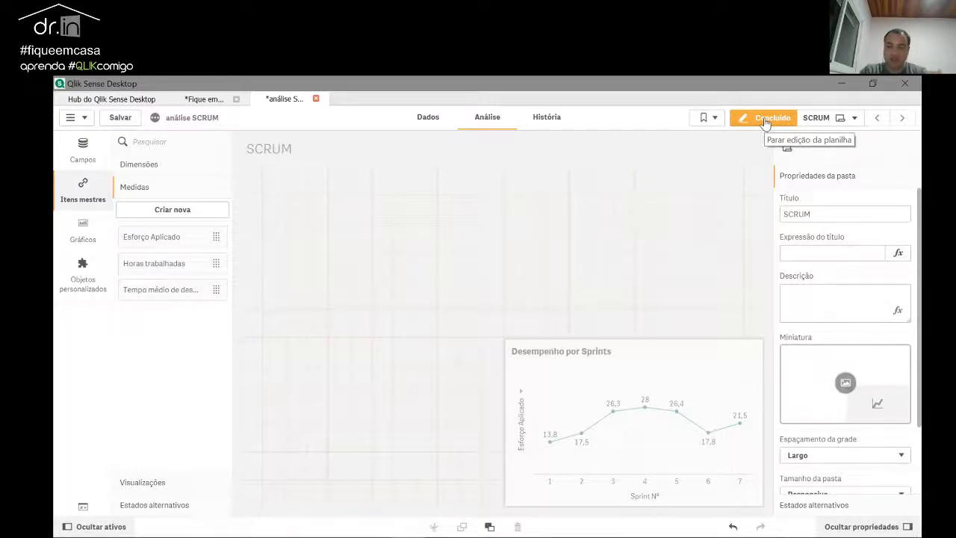
{"action": "left_click", "coordinate": [766, 123]}
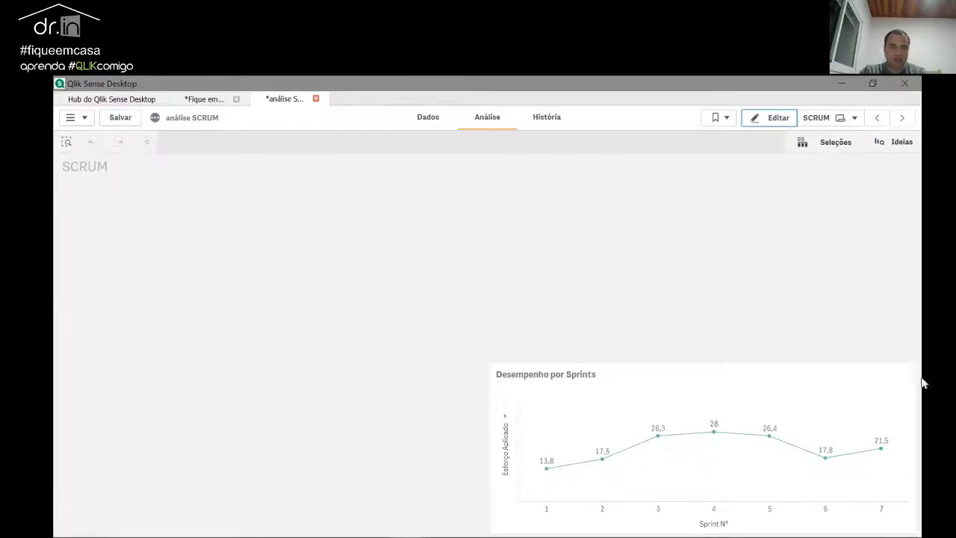
{"action": "left_click", "coordinate": [506, 422]}
{"action": "left_click", "coordinate": [536, 456]}
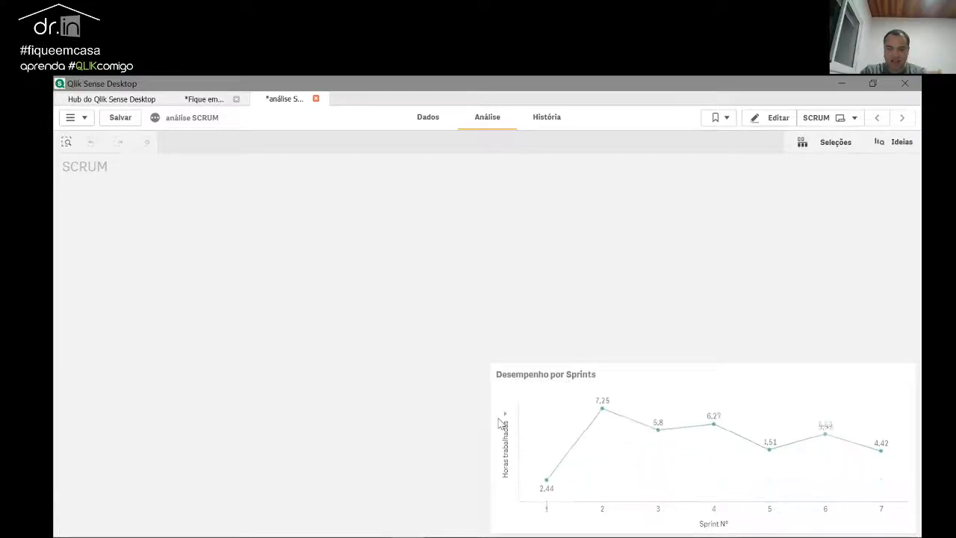
{"action": "left_click", "coordinate": [505, 422]}
{"action": "left_click", "coordinate": [550, 455]}
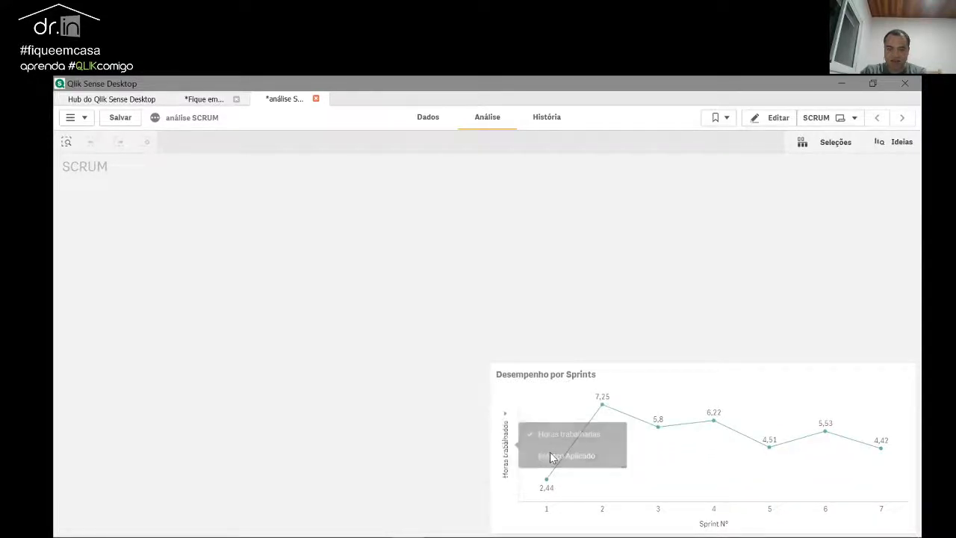
{"action": "left_click", "coordinate": [508, 422]}
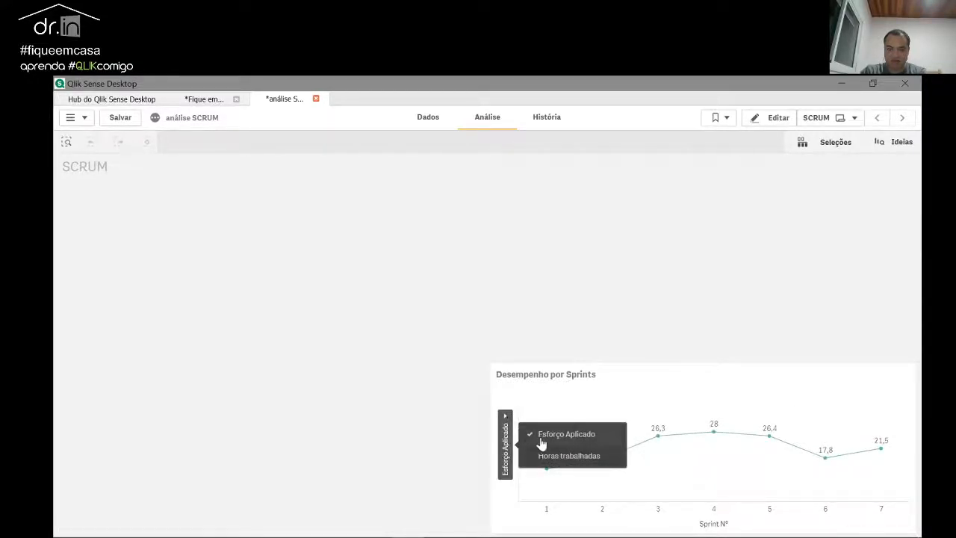
{"action": "left_click", "coordinate": [550, 453]}
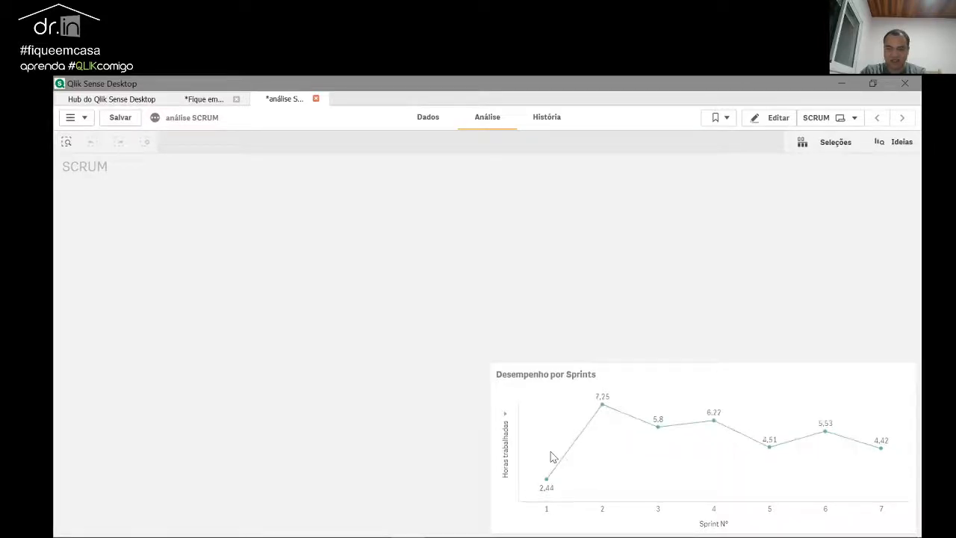
{"action": "left_click", "coordinate": [505, 426]}
{"action": "left_click", "coordinate": [554, 455]}
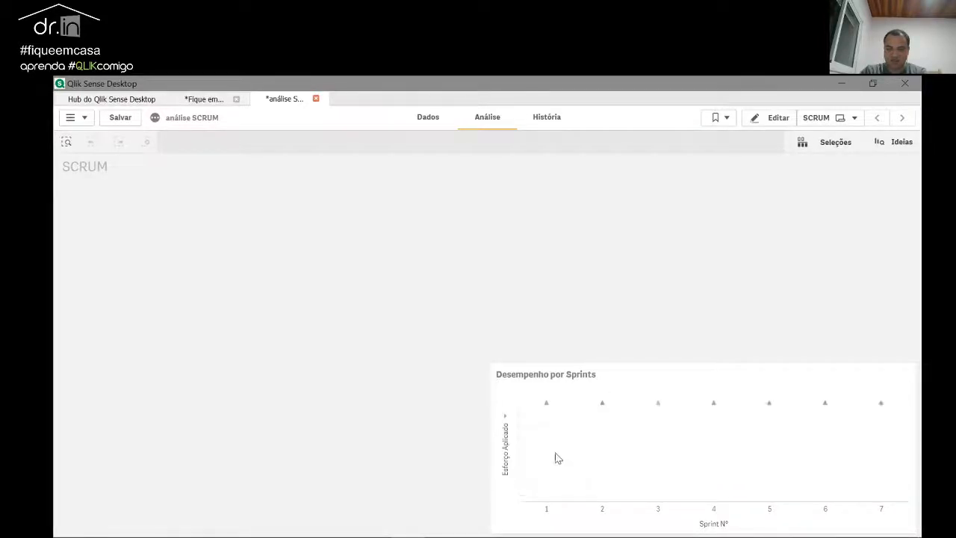
{"action": "left_click", "coordinate": [505, 421]}
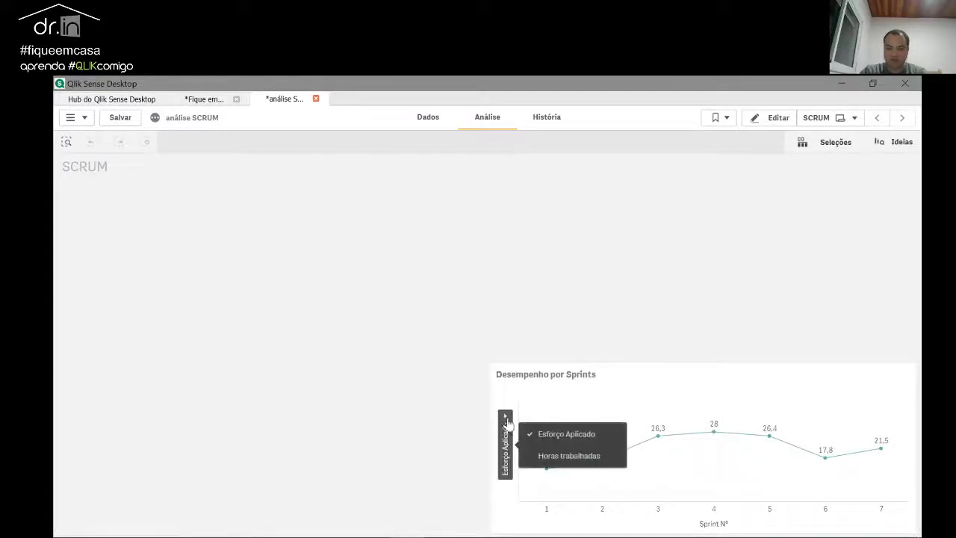
{"action": "left_click", "coordinate": [546, 457]}
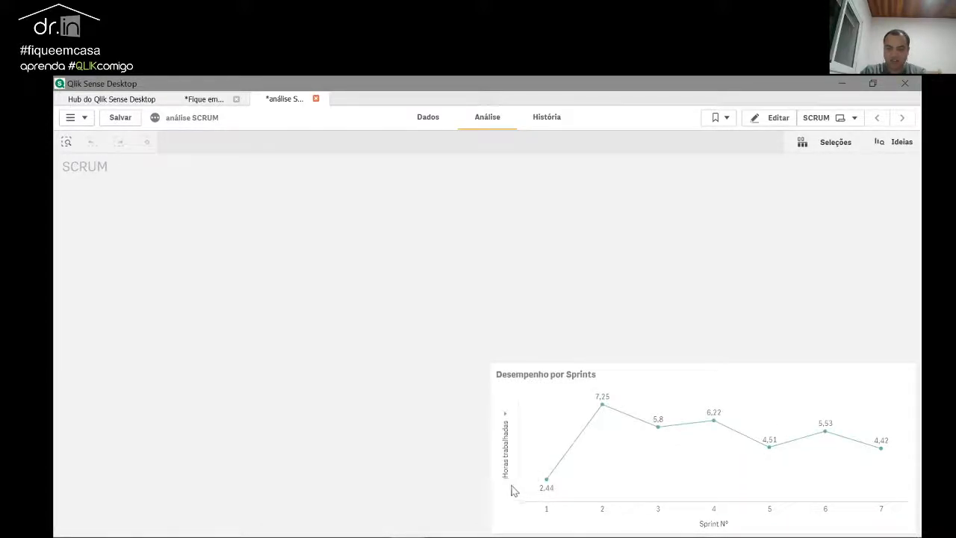
{"action": "left_click", "coordinate": [506, 421]}
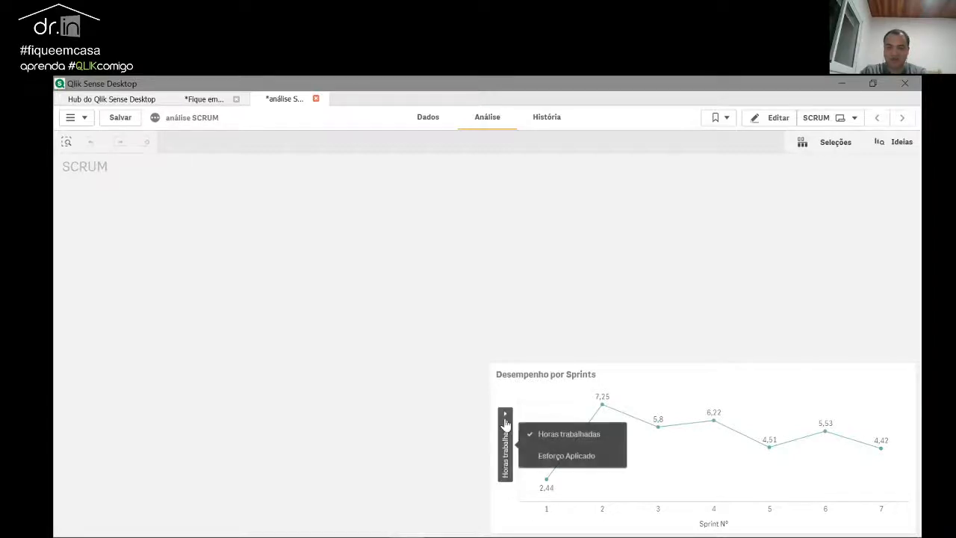
{"action": "left_click", "coordinate": [544, 455]}
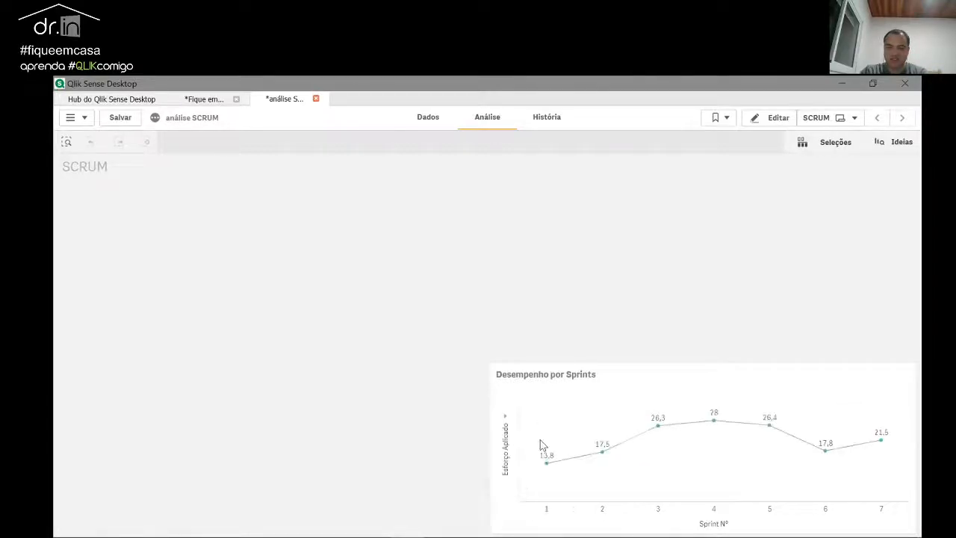
{"action": "left_click", "coordinate": [765, 124]}
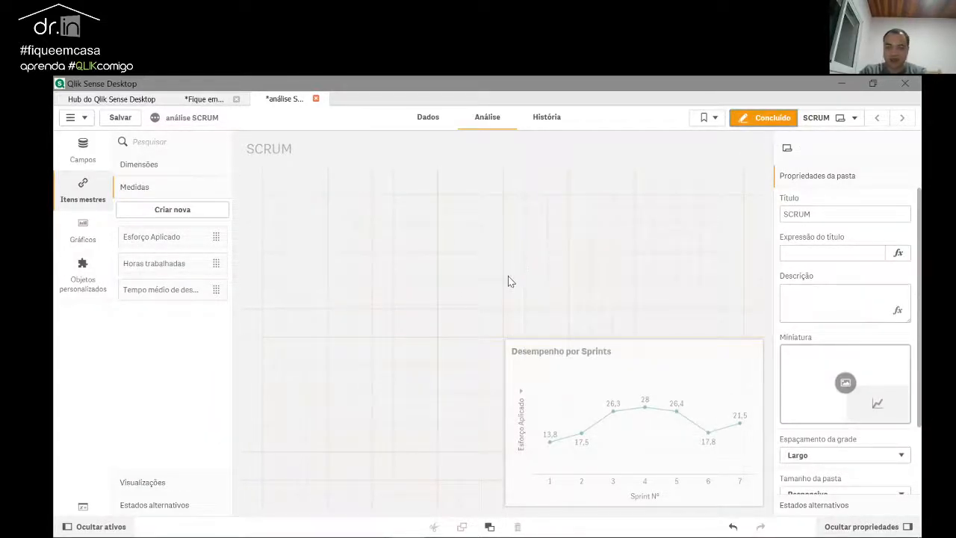
Step: Examine the Esforço Estimado por Sprints column chart in the Power BI report as a reference, and return to Qlik Sense
{"action": "key", "text": "alt+Tab"}
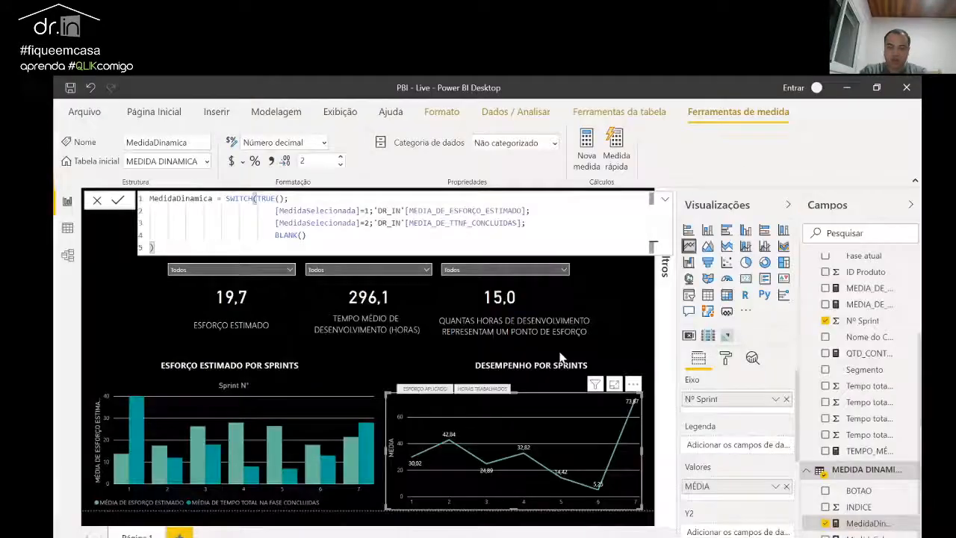
{"action": "left_click", "coordinate": [284, 397]}
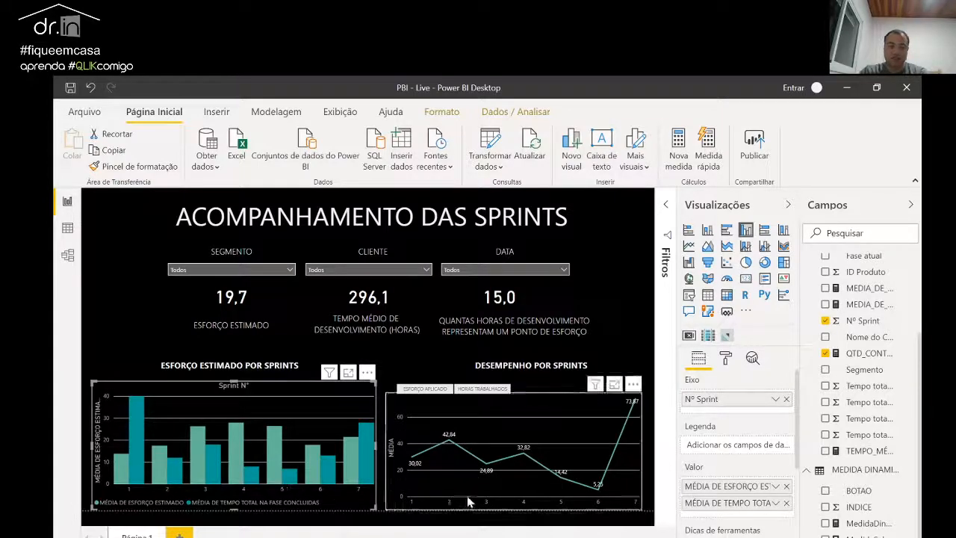
{"action": "mouse_move", "coordinate": [469, 502]}
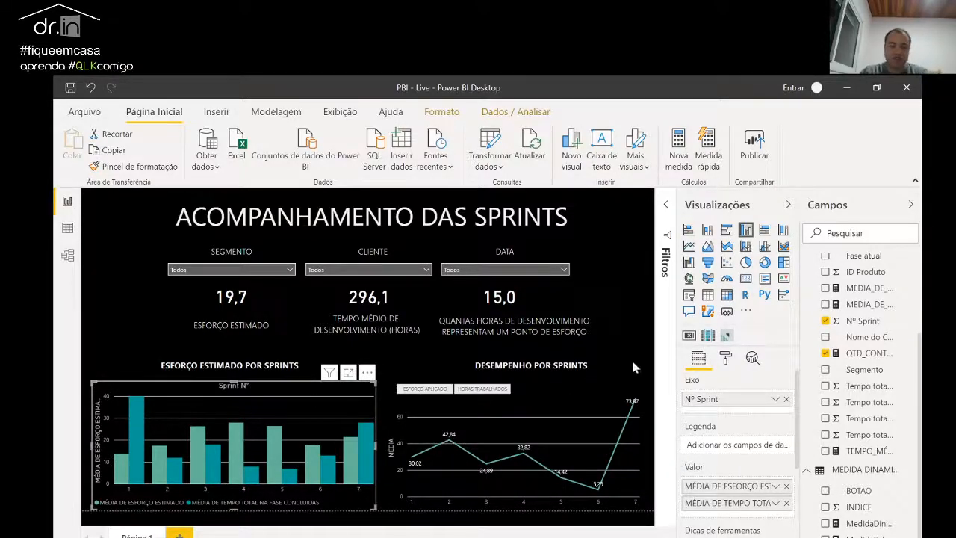
{"action": "key", "text": "alt+Tab"}
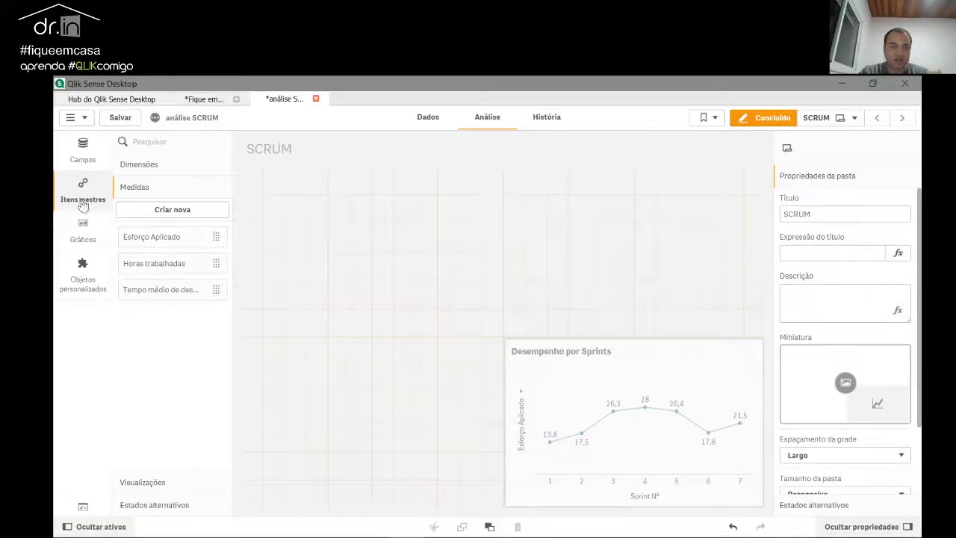
Step: Add a bar chart in the empty area beside the Desempenho por Sprints chart and title it Esforço Estimado por Sprints
{"action": "left_click", "coordinate": [86, 232]}
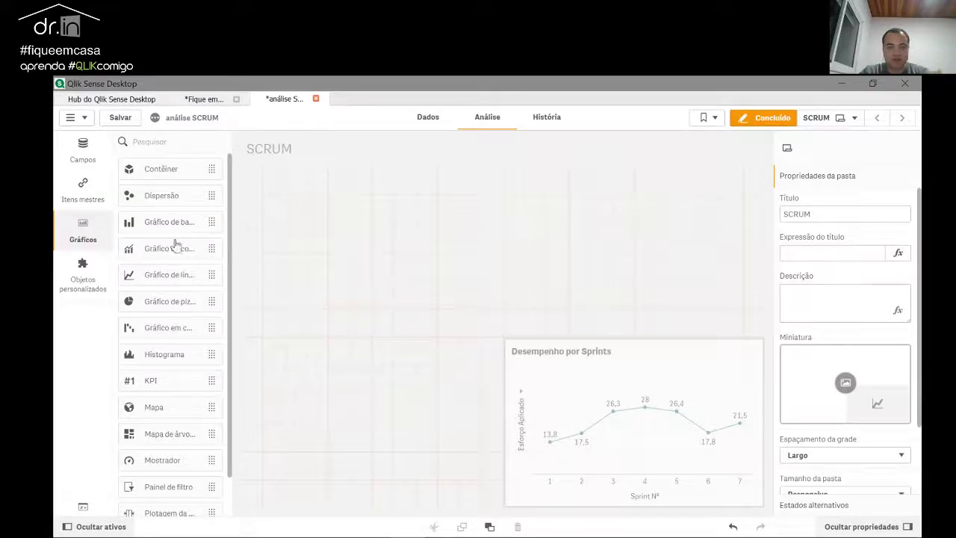
{"action": "left_click_drag", "start_coordinate": [171, 221], "coordinate": [328, 384]}
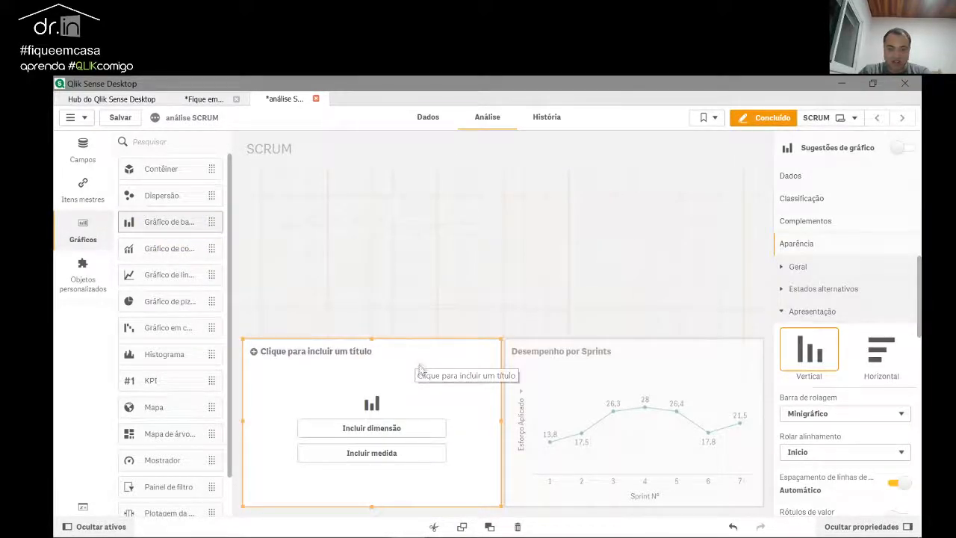
{"action": "key", "text": "alt+Tab"}
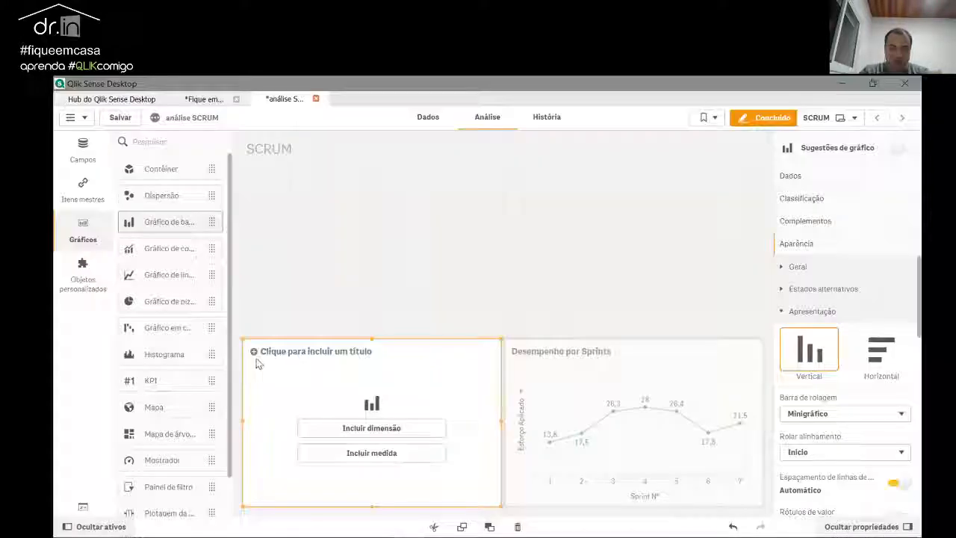
{"action": "key", "text": "alt+Tab"}
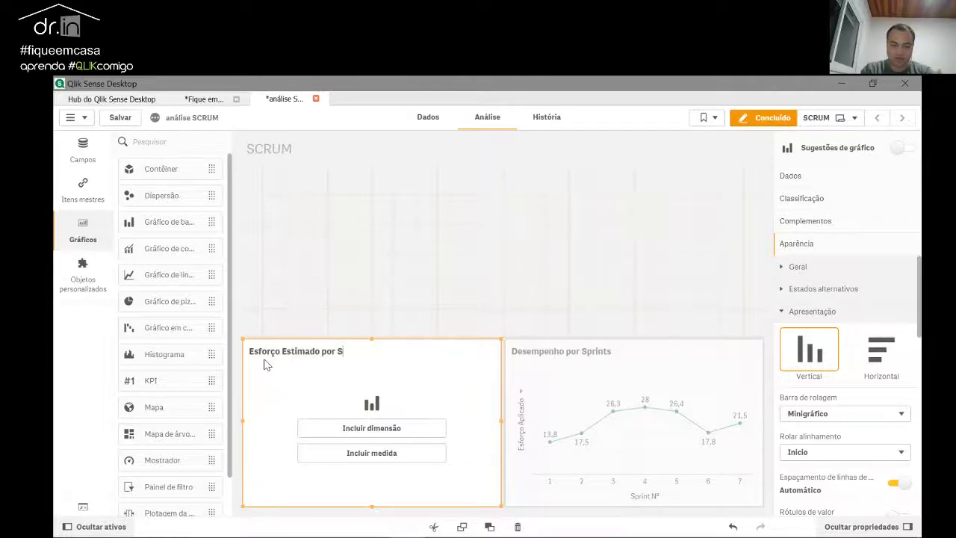
Step: Give the new bar chart the Sprint Nº dimension and the Esforço Aplicado measure
{"action": "left_click", "coordinate": [420, 430]}
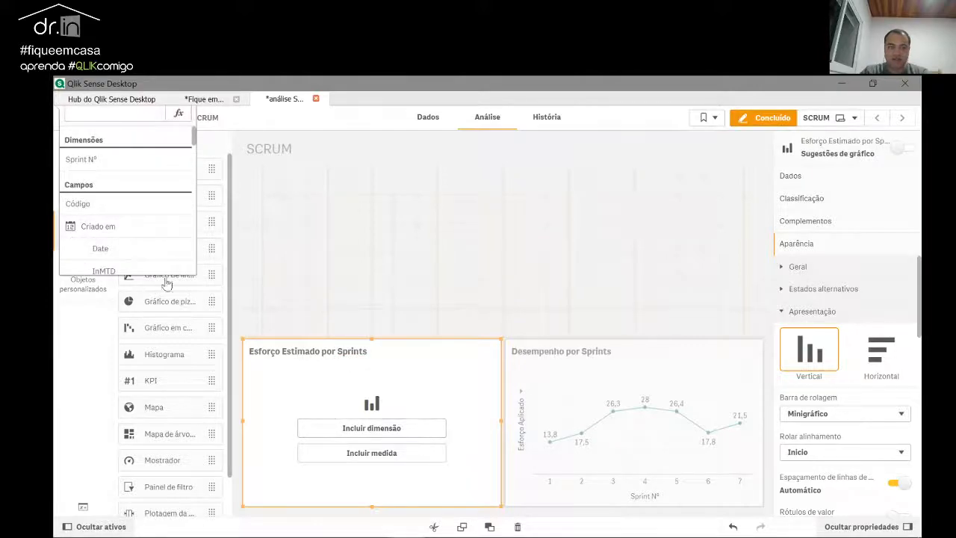
{"action": "left_click", "coordinate": [122, 162]}
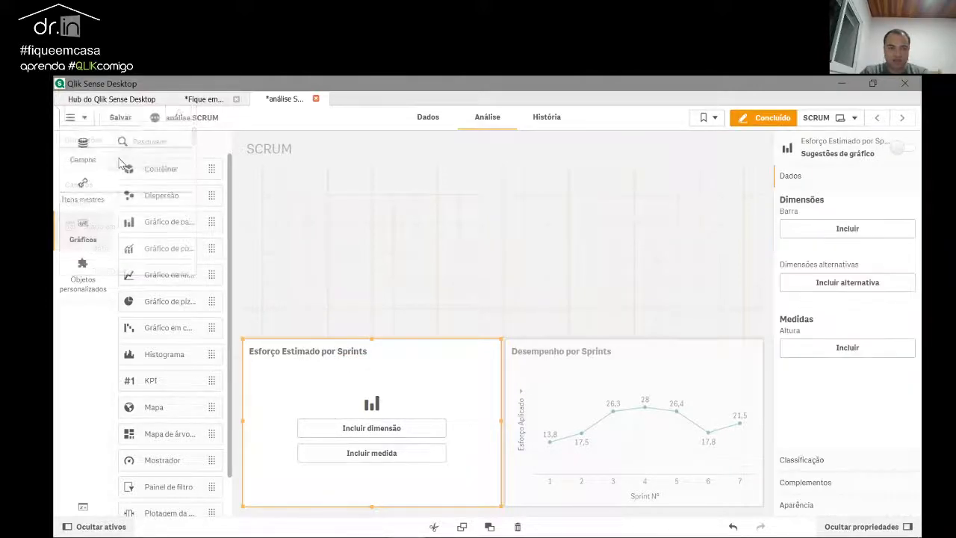
{"action": "left_click", "coordinate": [407, 454]}
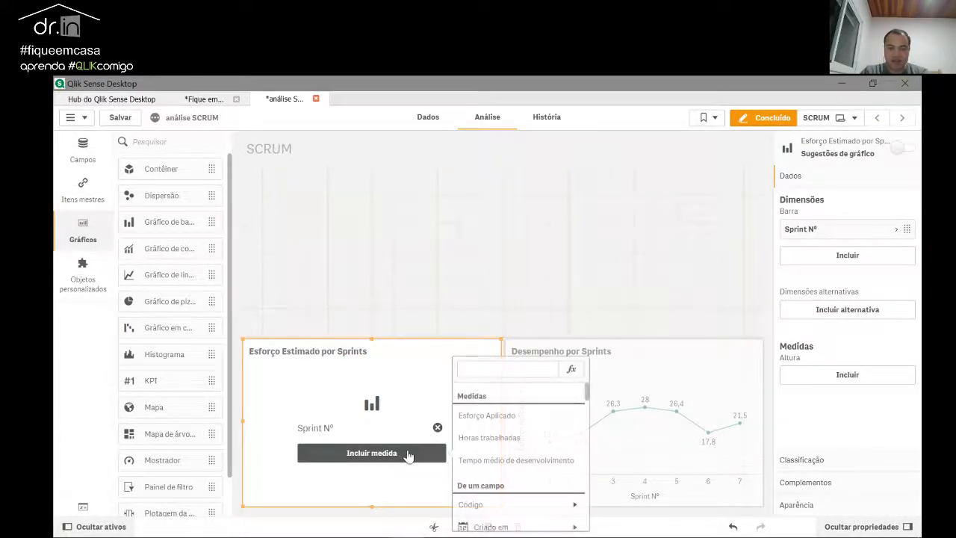
{"action": "left_click", "coordinate": [482, 416]}
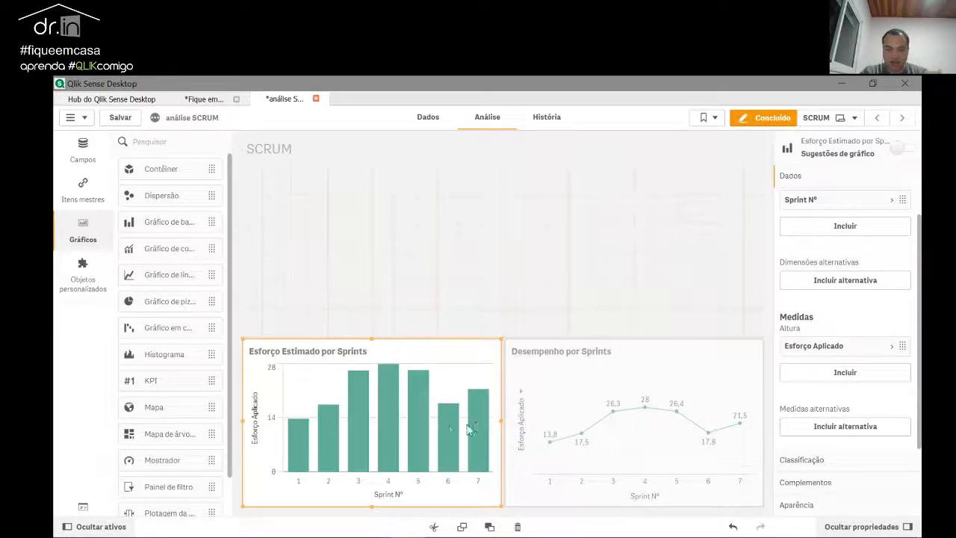
Step: Compare with the Power BI column chart's measures and include Tempo médio de desenvolvimento as the bar chart's second measure in Qlik Sense
{"action": "key", "text": "alt+Tab"}
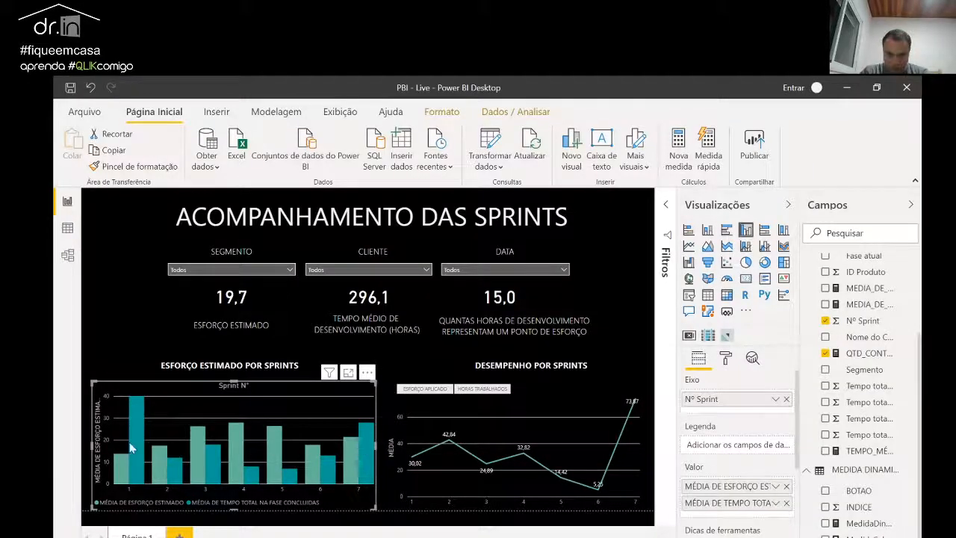
{"action": "key", "text": "alt+Tab"}
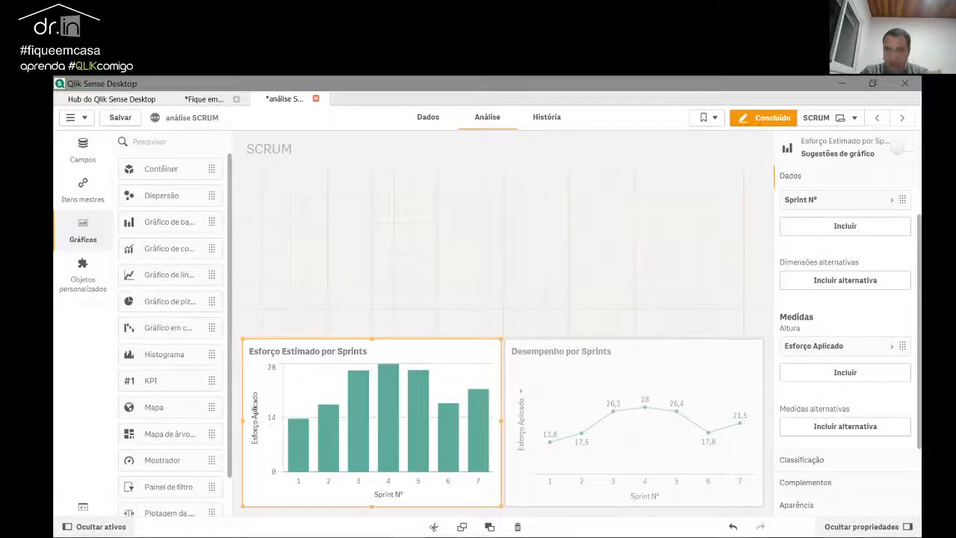
{"action": "key", "text": "alt+Tab"}
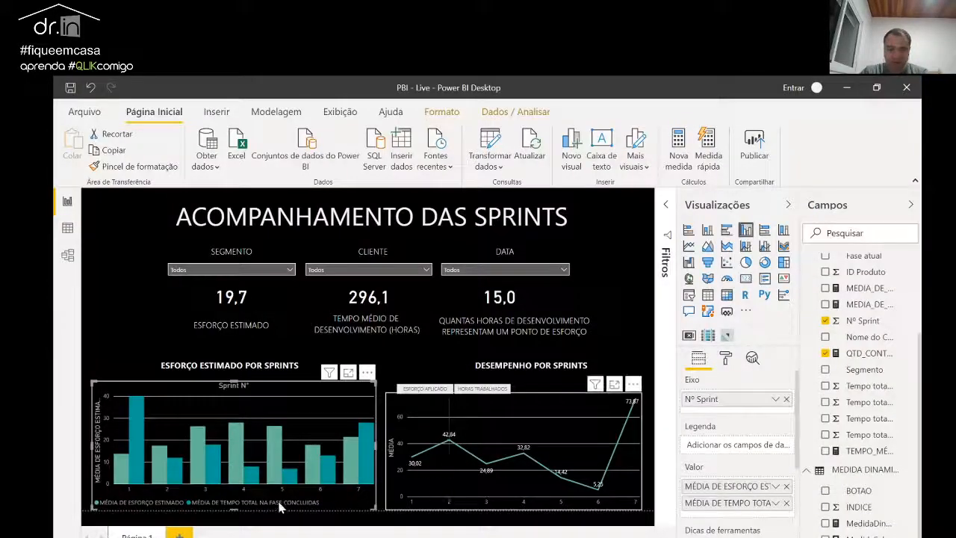
{"action": "key", "text": "alt+Tab"}
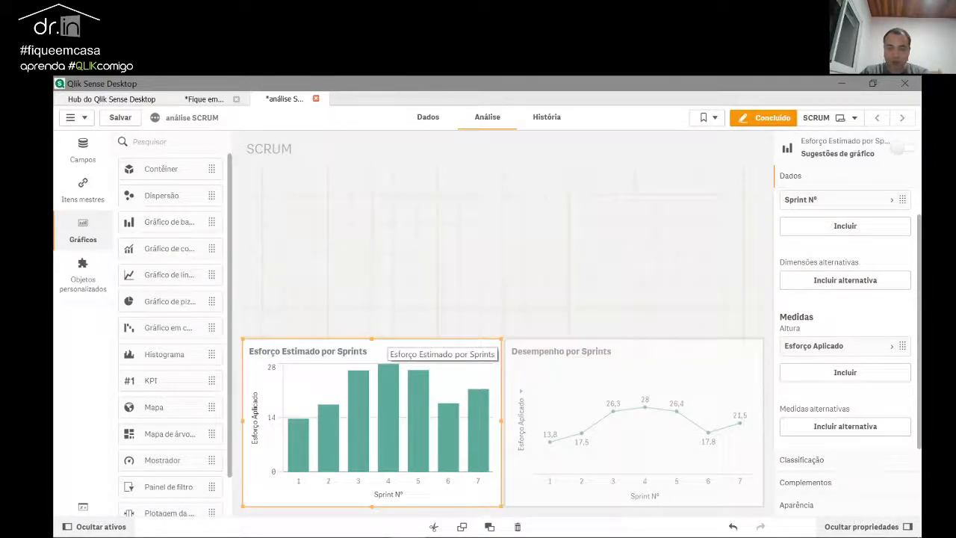
{"action": "scroll", "coordinate": [852, 310], "scroll_direction": "up", "scroll_amount": 1}
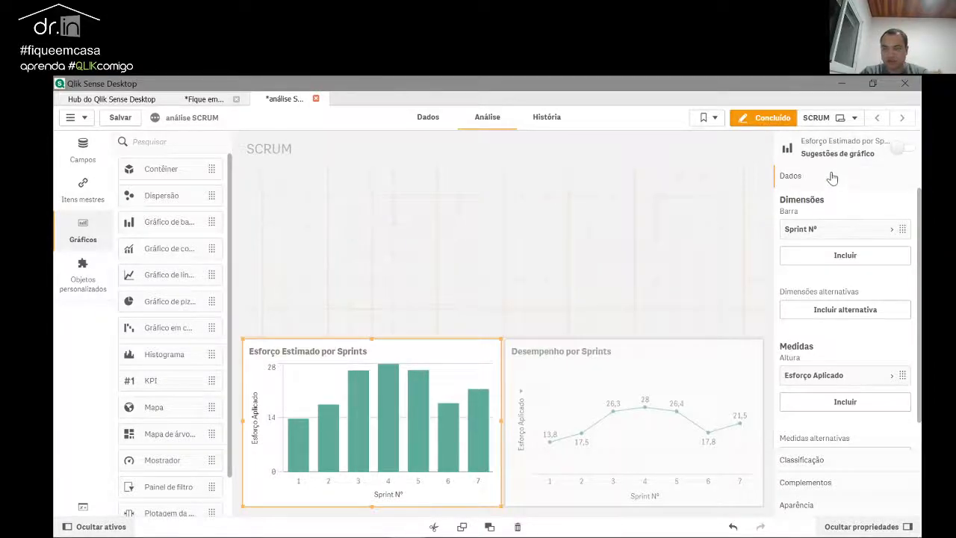
{"action": "scroll", "coordinate": [867, 306], "scroll_direction": "down", "scroll_amount": 1}
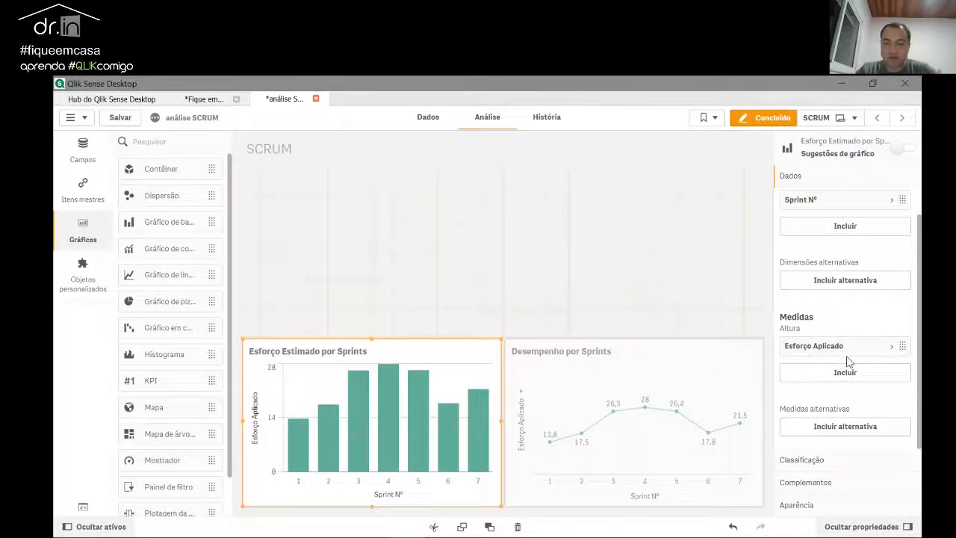
{"action": "left_click", "coordinate": [857, 377]}
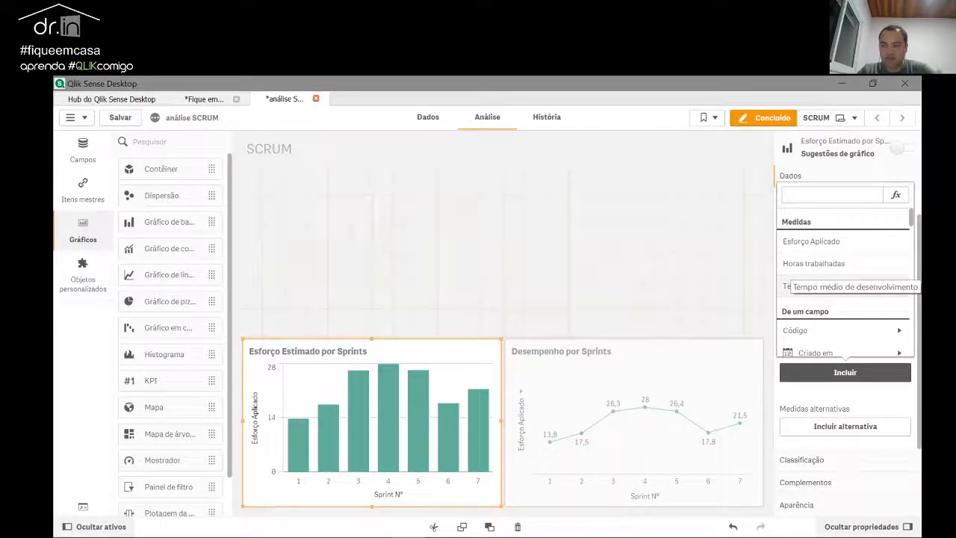
{"action": "left_click", "coordinate": [855, 287]}
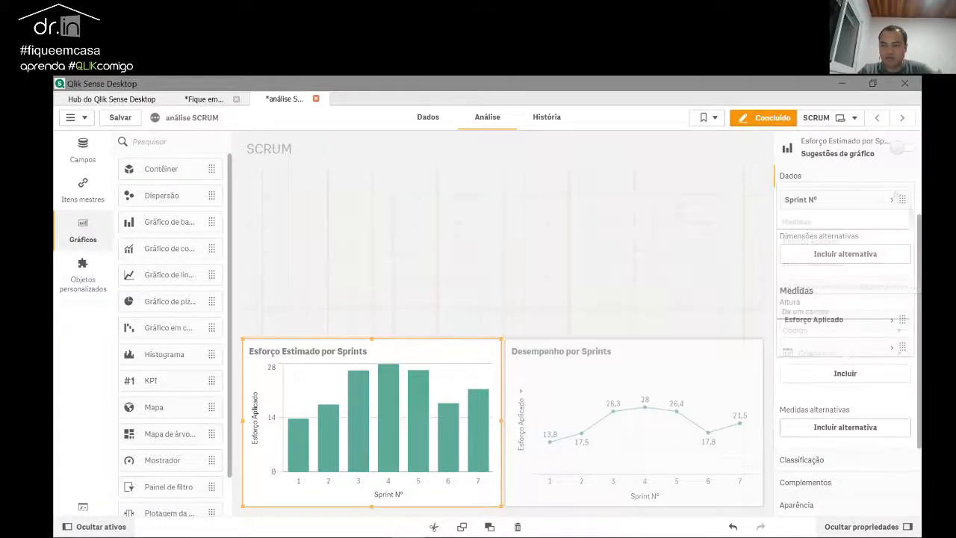
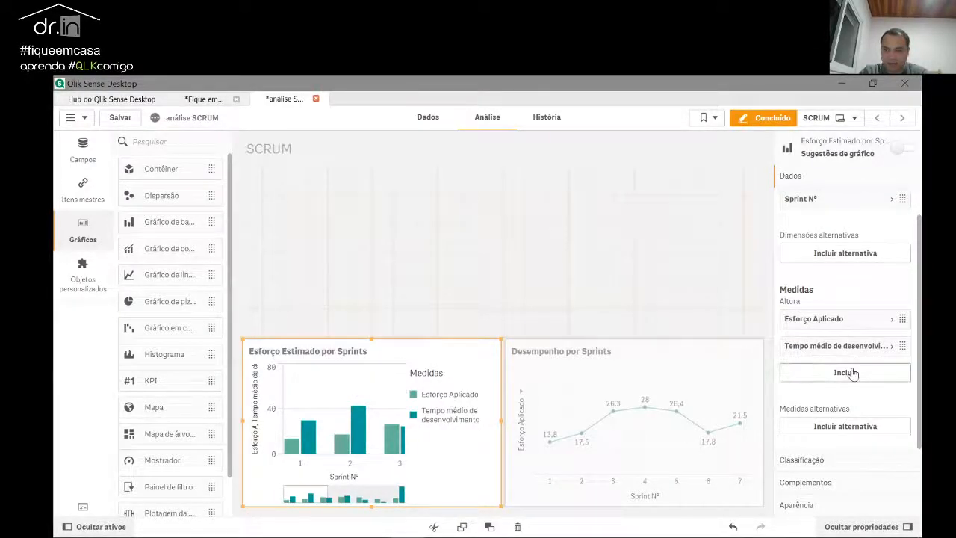
Step: Try the Empilhado presentation on the Esforço Estimado por Sprints bar chart and return it to Agrupado
{"action": "left_click", "coordinate": [814, 507]}
{"action": "scroll", "coordinate": [854, 292], "scroll_direction": "down", "scroll_amount": 1}
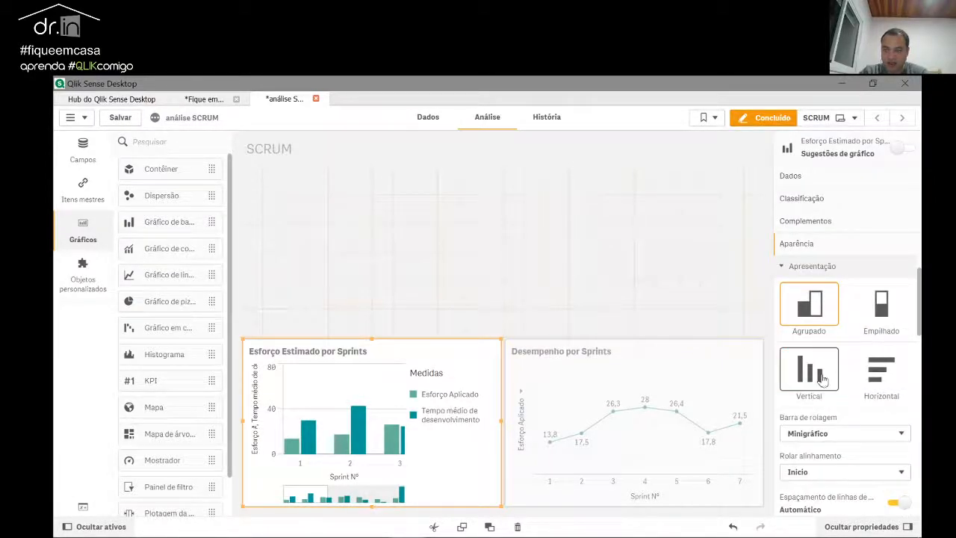
{"action": "scroll", "coordinate": [871, 329], "scroll_direction": "up", "scroll_amount": 1}
{"action": "left_click", "coordinate": [876, 361]}
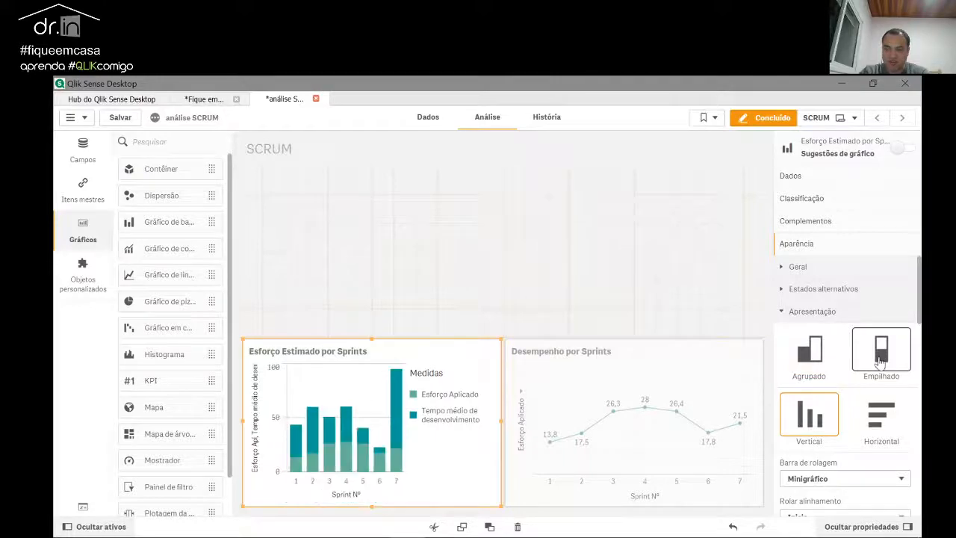
{"action": "left_click", "coordinate": [801, 362]}
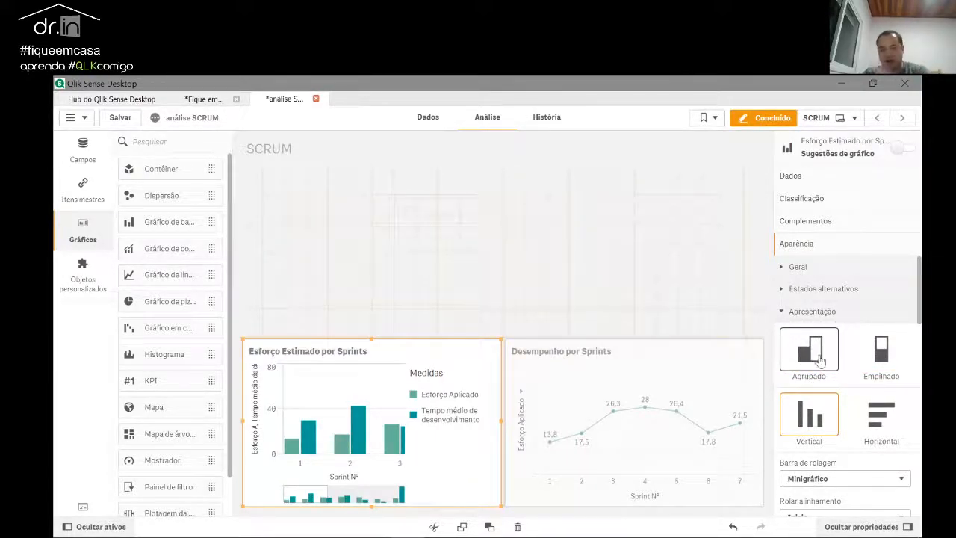
Step: Try the stacked and horizontal layouts on the Esforço Estimado por Sprints bar chart, then restore grouped vertical bars
{"action": "left_click", "coordinate": [887, 360]}
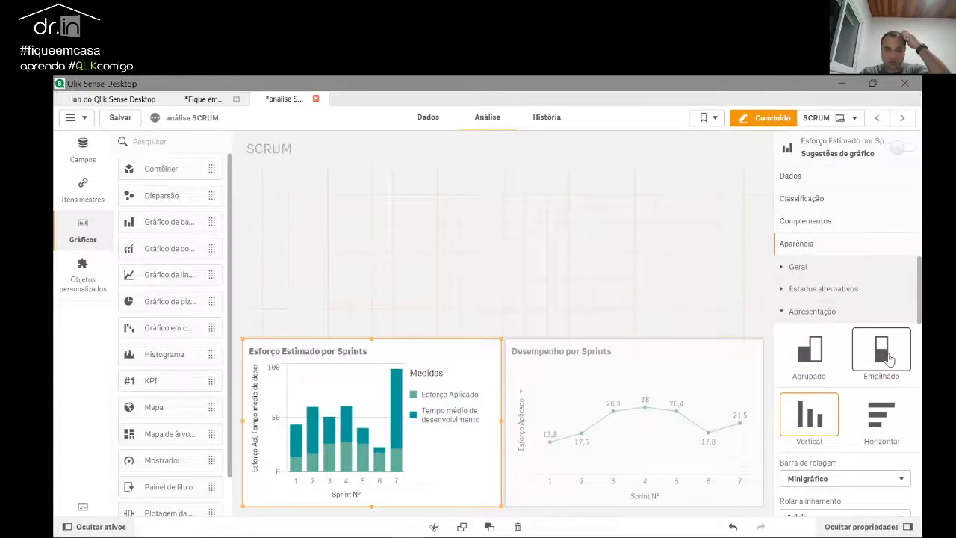
{"action": "left_click", "coordinate": [809, 352]}
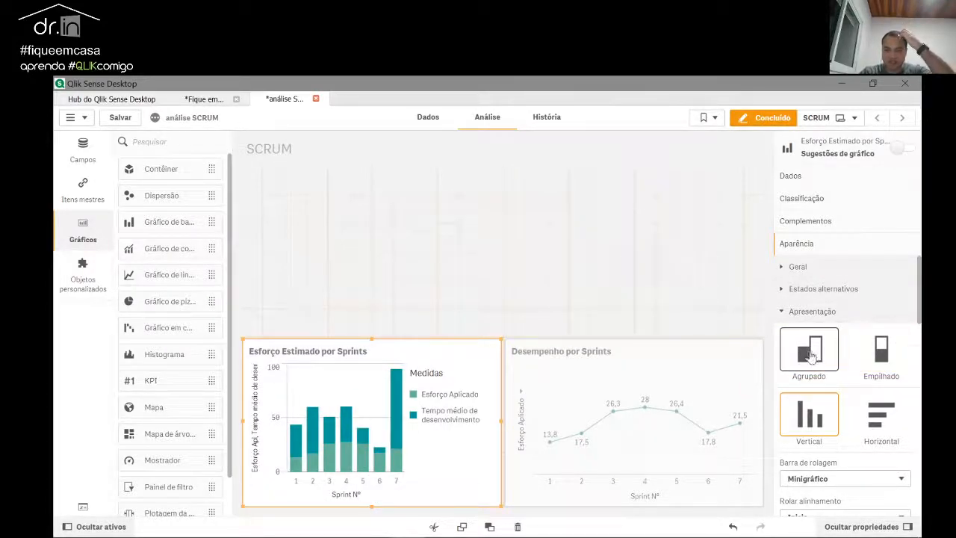
{"action": "left_click", "coordinate": [878, 422]}
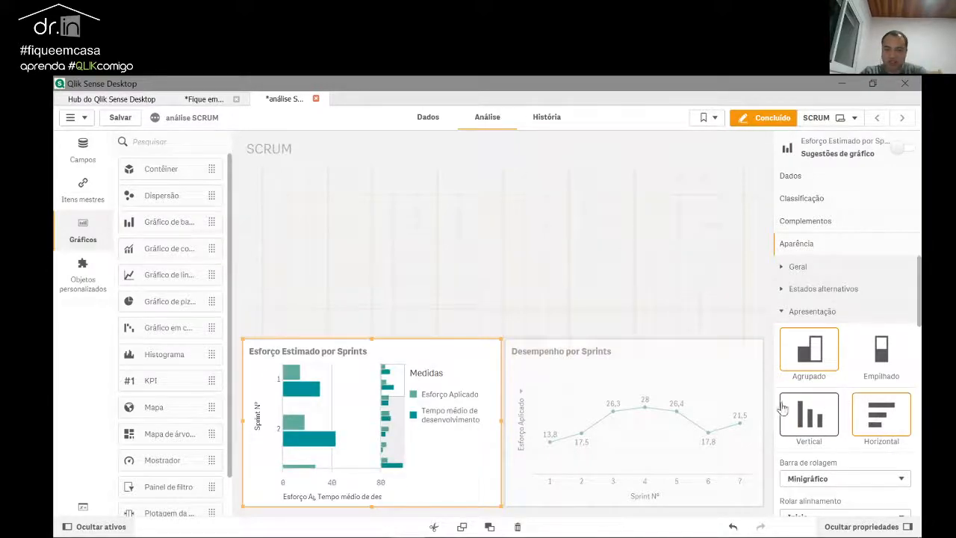
{"action": "left_click", "coordinate": [802, 419]}
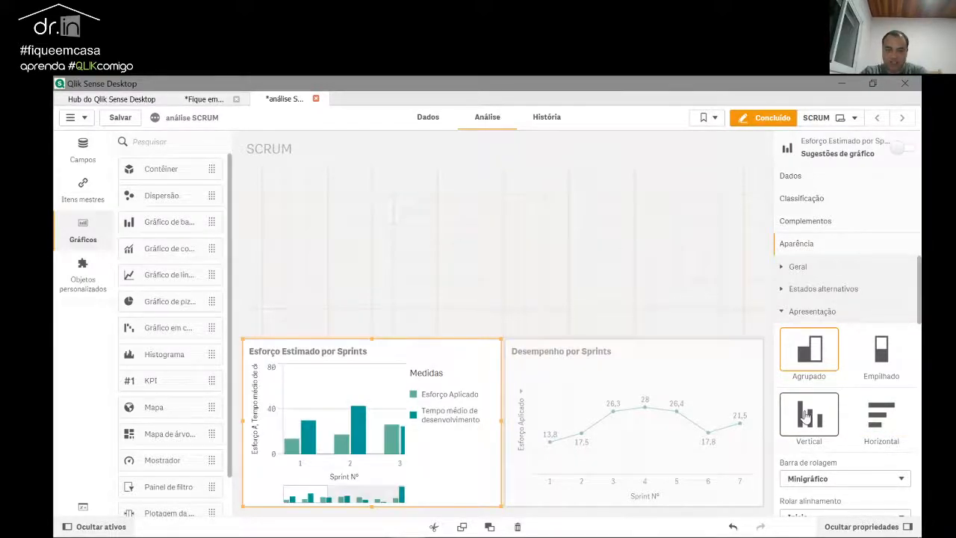
Step: Customise the bar chart's grid line spacing to Sem linhas and switch its value labels to automatic
{"action": "scroll", "coordinate": [875, 408], "scroll_direction": "down", "scroll_amount": 1}
{"action": "scroll", "coordinate": [876, 410], "scroll_direction": "down", "scroll_amount": 2}
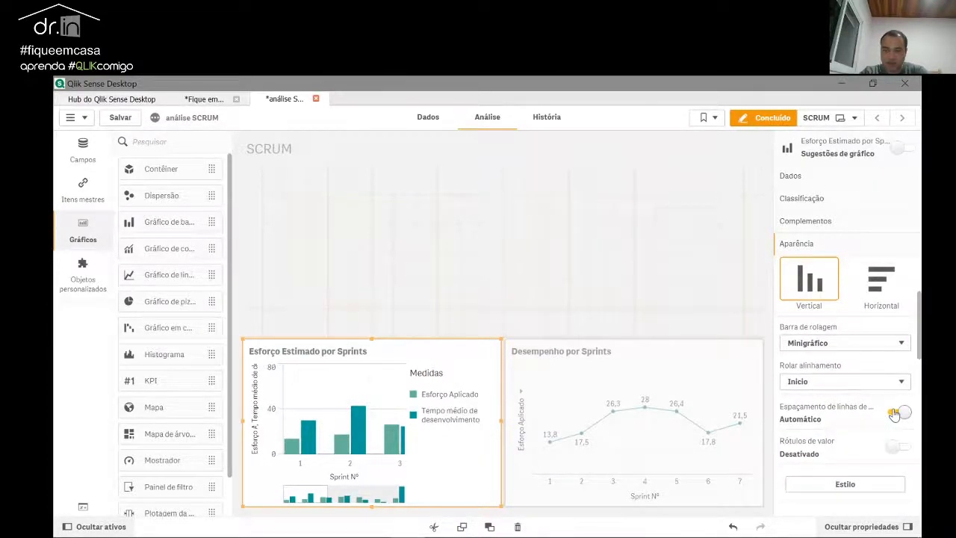
{"action": "left_click", "coordinate": [900, 412]}
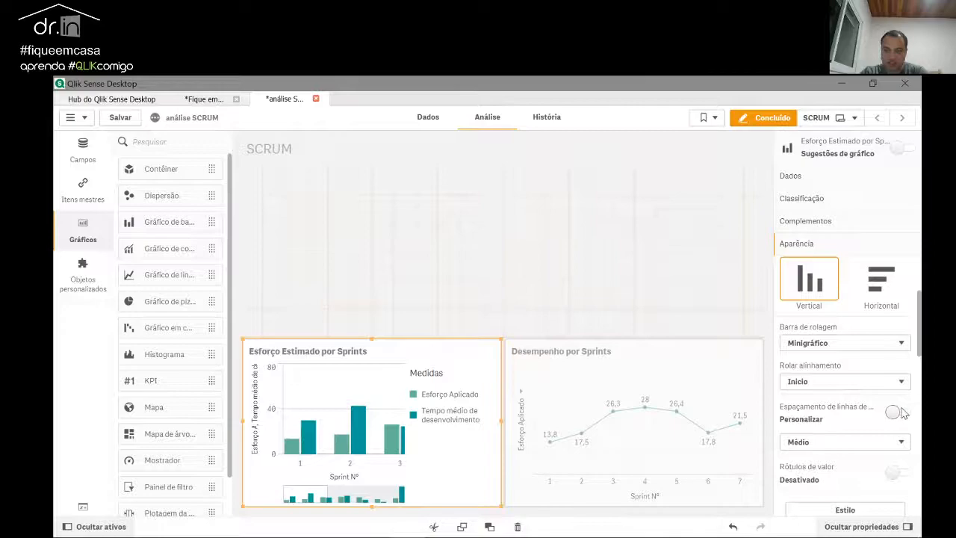
{"action": "left_click", "coordinate": [899, 414]}
{"action": "left_click", "coordinate": [898, 414]}
{"action": "left_click", "coordinate": [807, 443]}
{"action": "left_click", "coordinate": [806, 454]}
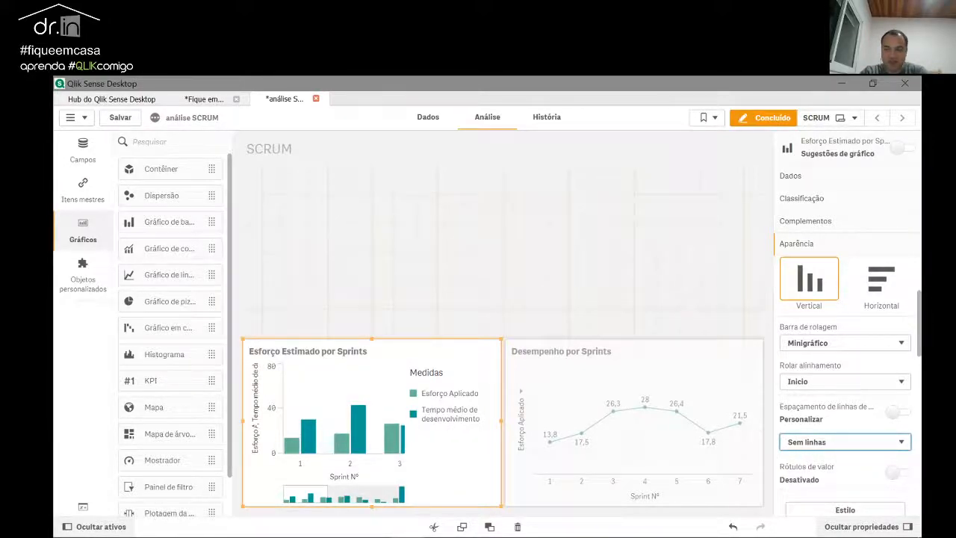
{"action": "scroll", "coordinate": [829, 411], "scroll_direction": "down", "scroll_amount": 1}
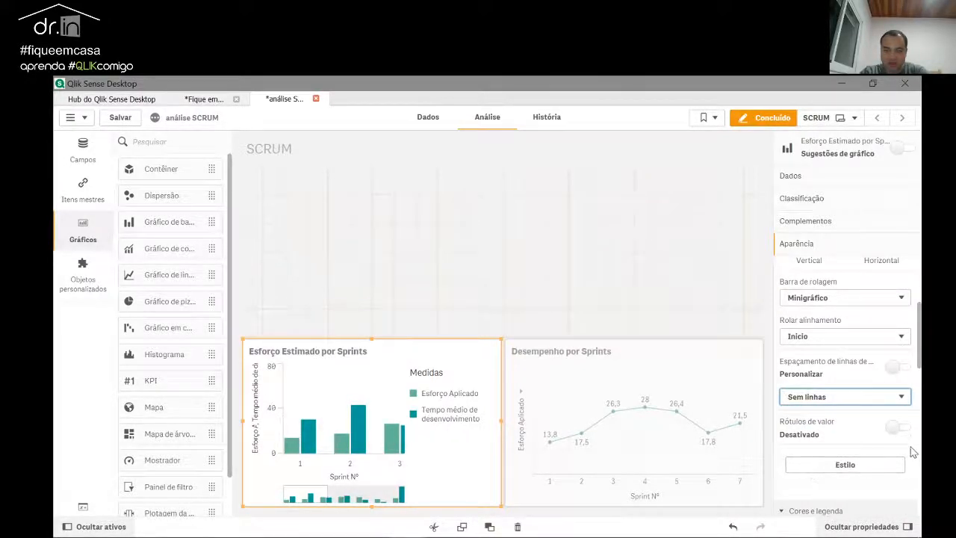
{"action": "left_click", "coordinate": [897, 428]}
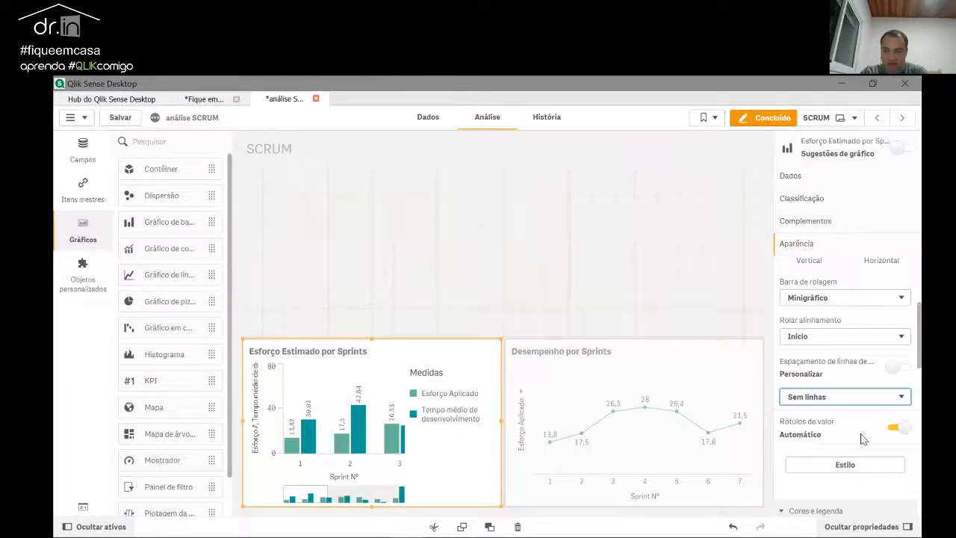
Step: Set the bar width to its maximum in the chart's style settings, keeping the outline width at Nenhum
{"action": "scroll", "coordinate": [865, 440], "scroll_direction": "down", "scroll_amount": 2}
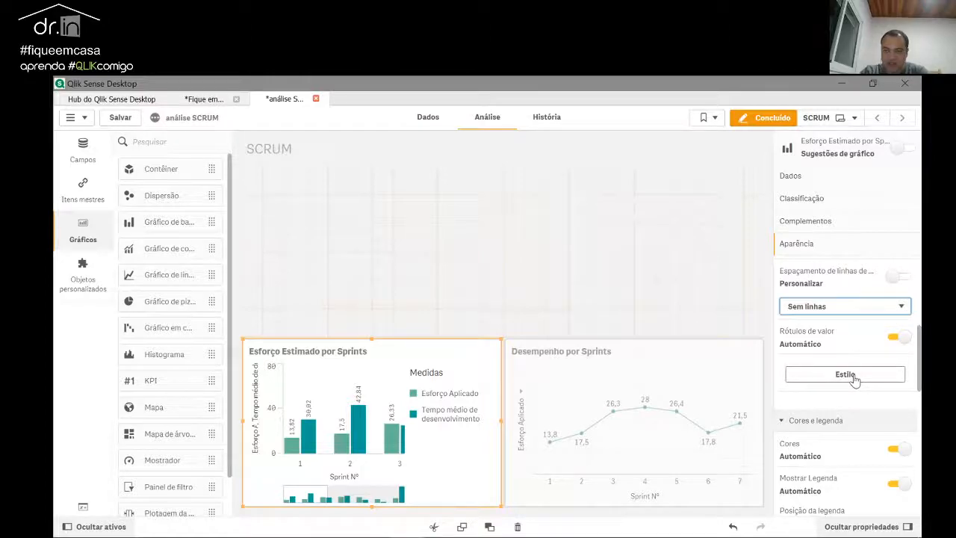
{"action": "left_click", "coordinate": [854, 379]}
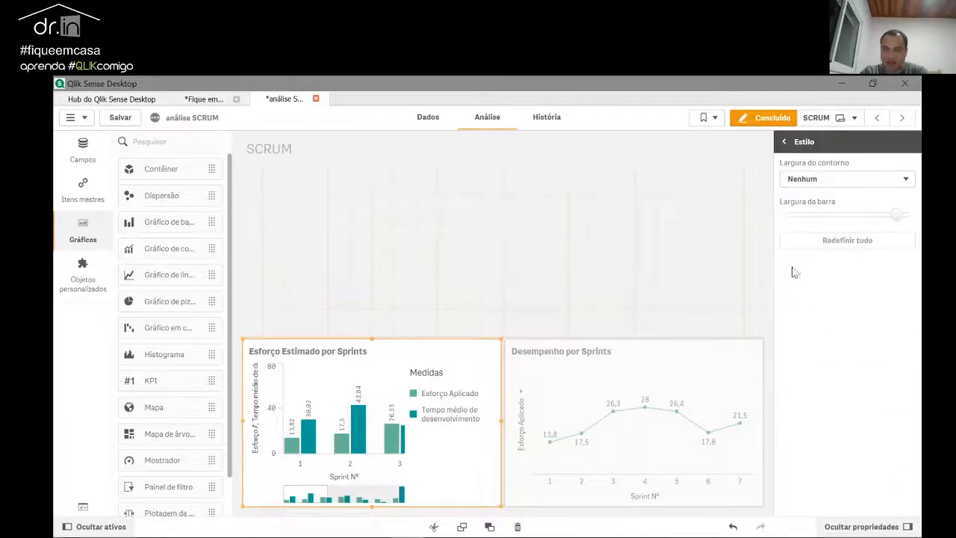
{"action": "left_click_drag", "start_coordinate": [895, 218], "coordinate": [917, 215]}
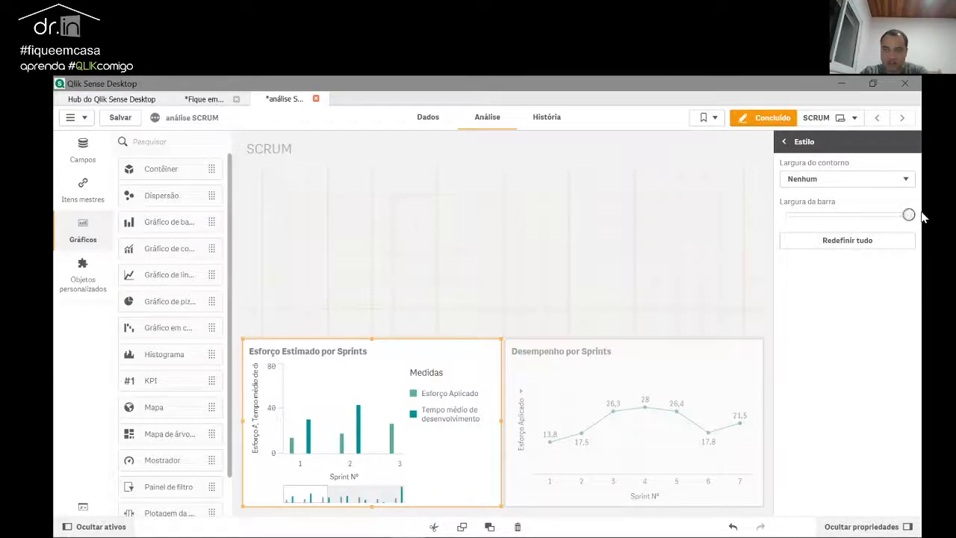
{"action": "left_click", "coordinate": [841, 188]}
{"action": "left_click", "coordinate": [837, 187]}
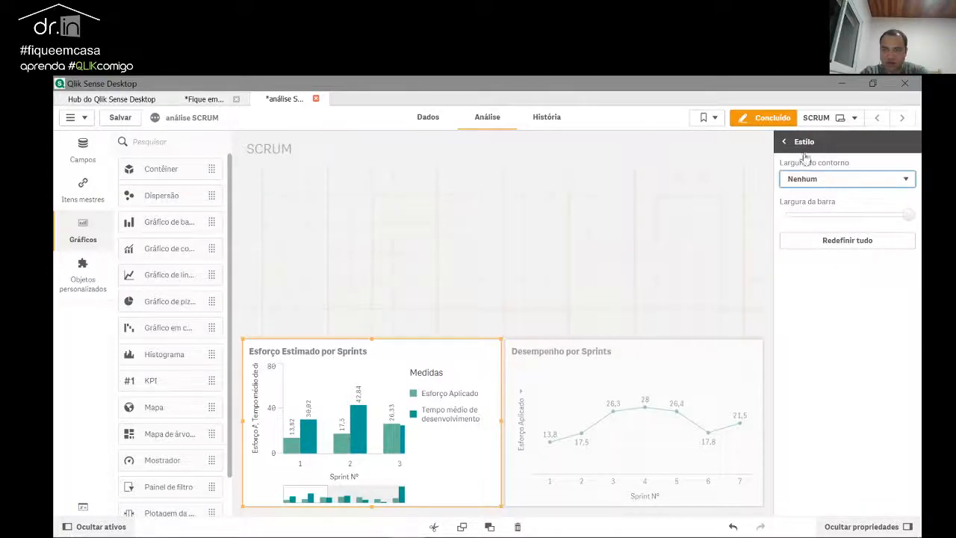
{"action": "left_click", "coordinate": [783, 142]}
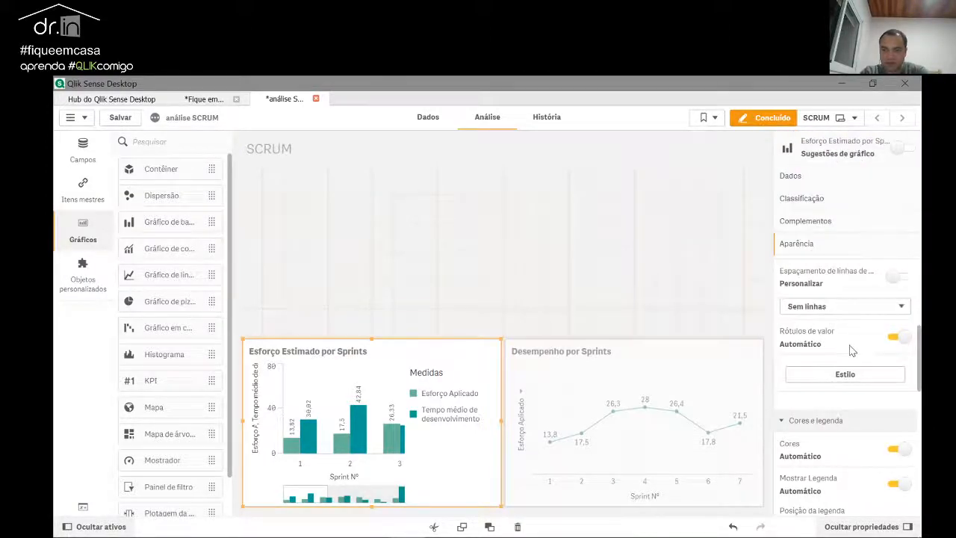
Step: Set the bar chart's legend position to Inferior and disable Mostrar legenda do eixo
{"action": "scroll", "coordinate": [853, 349], "scroll_direction": "down", "scroll_amount": 3}
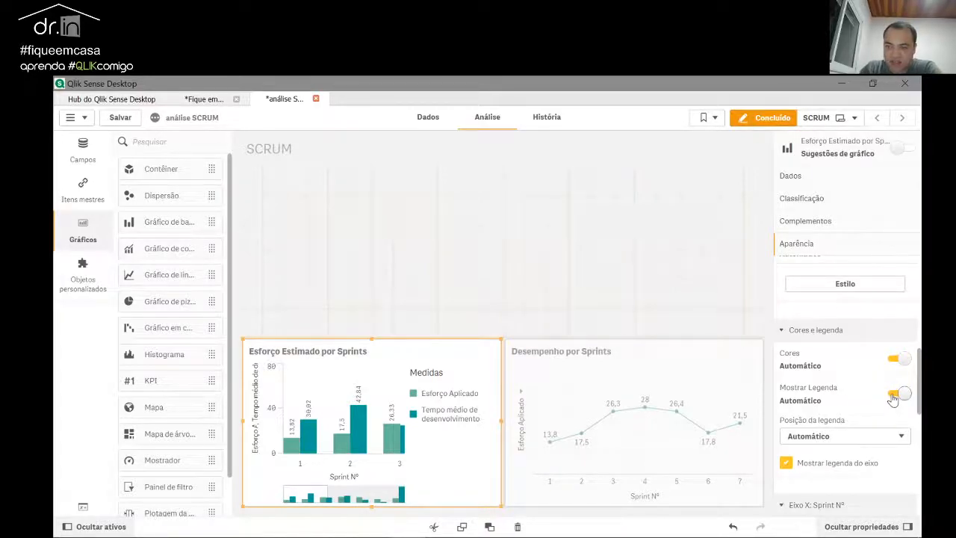
{"action": "left_click", "coordinate": [849, 438]}
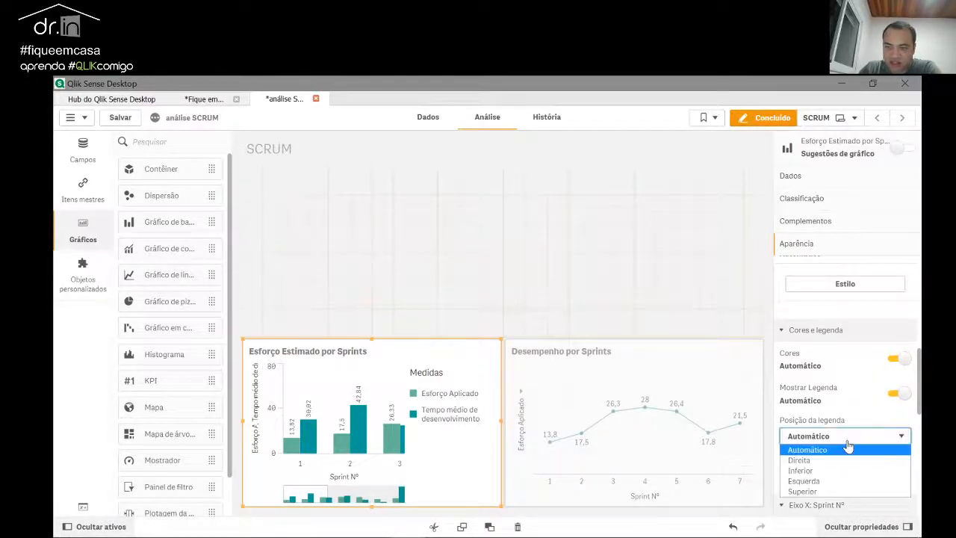
{"action": "left_click", "coordinate": [842, 471]}
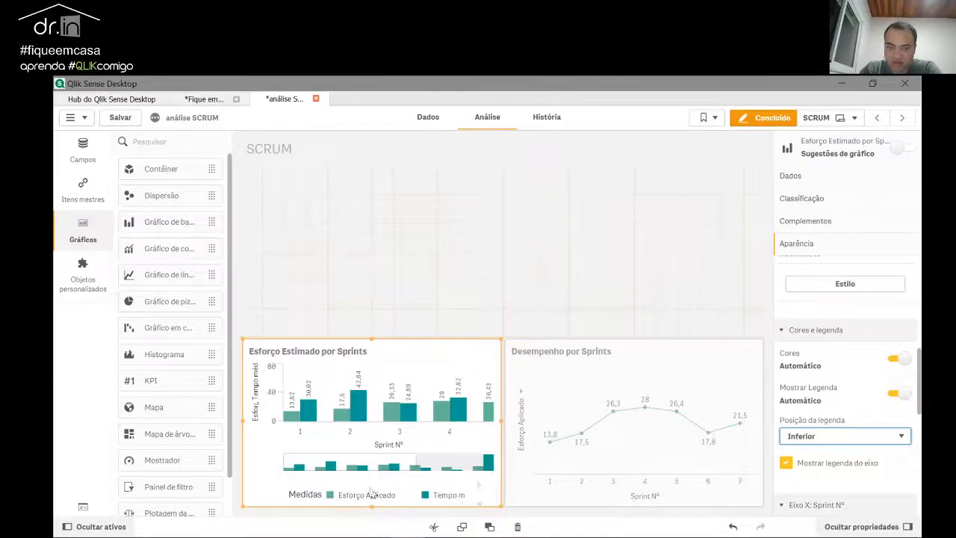
{"action": "key", "text": "alt+Tab"}
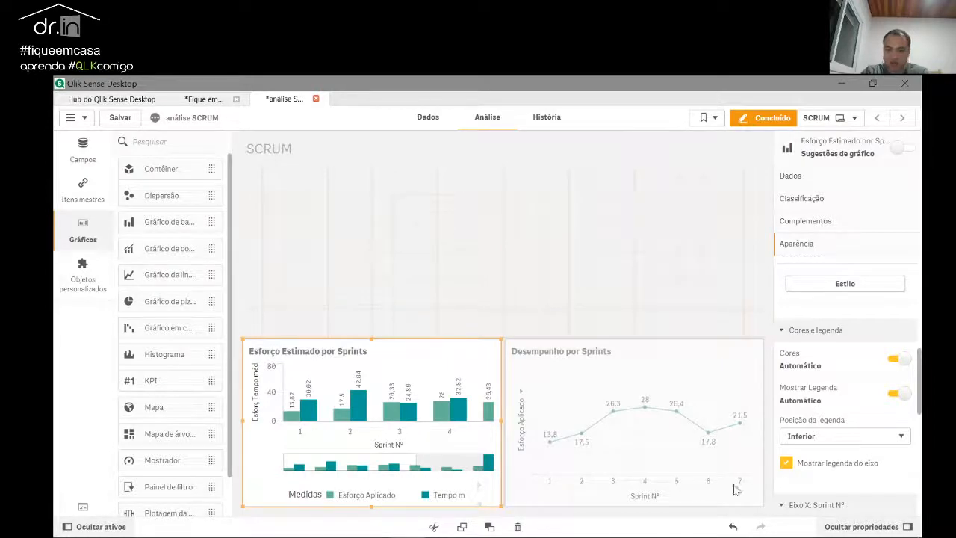
{"action": "left_click", "coordinate": [786, 464]}
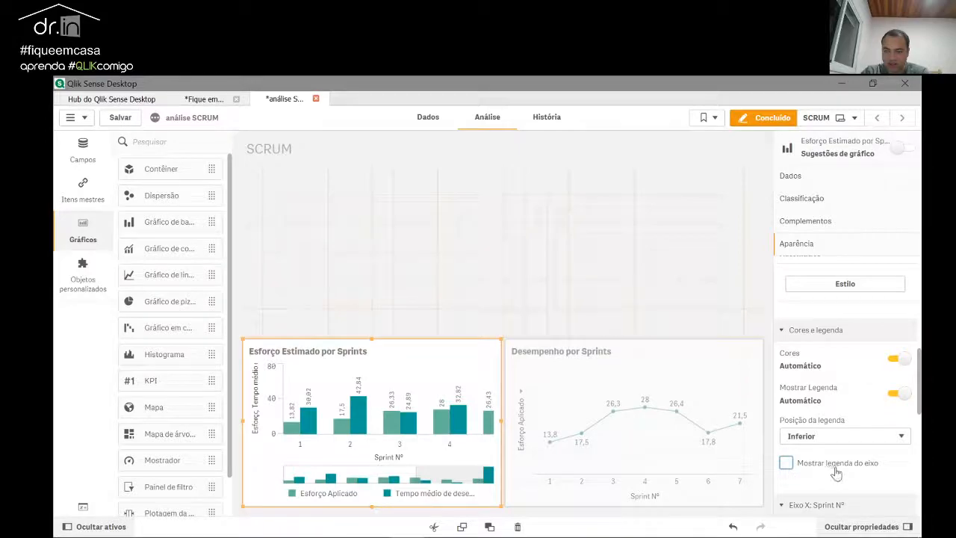
{"action": "left_click", "coordinate": [786, 464]}
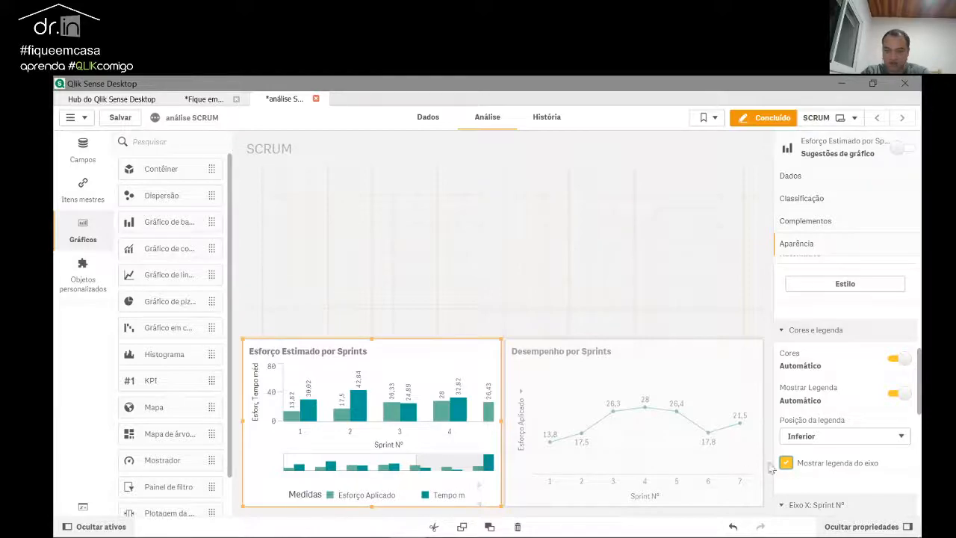
{"action": "left_click", "coordinate": [786, 463]}
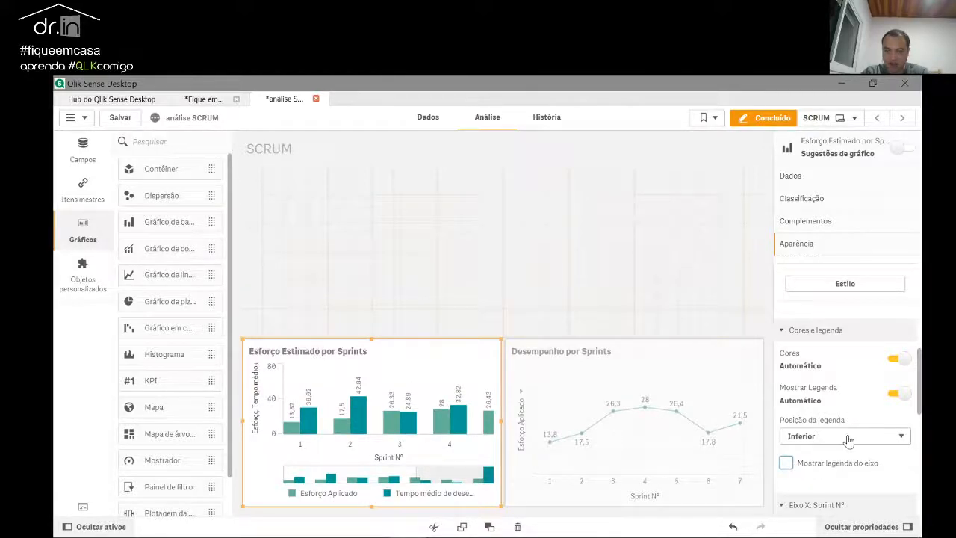
Step: Try a custom continuous scale on the Sprint Nº X axis, then return it to automatic
{"action": "scroll", "coordinate": [848, 441], "scroll_direction": "up", "scroll_amount": 3}
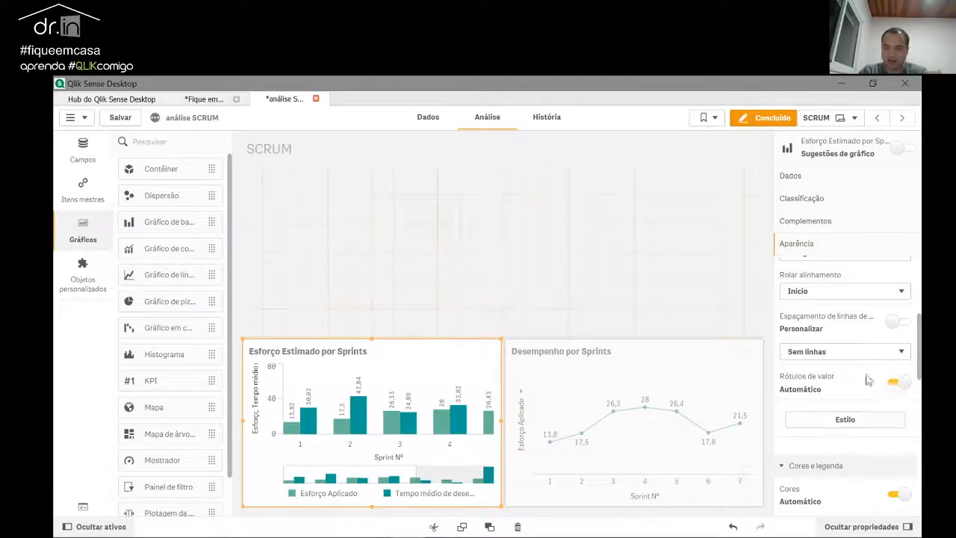
{"action": "scroll", "coordinate": [867, 381], "scroll_direction": "down", "scroll_amount": 5}
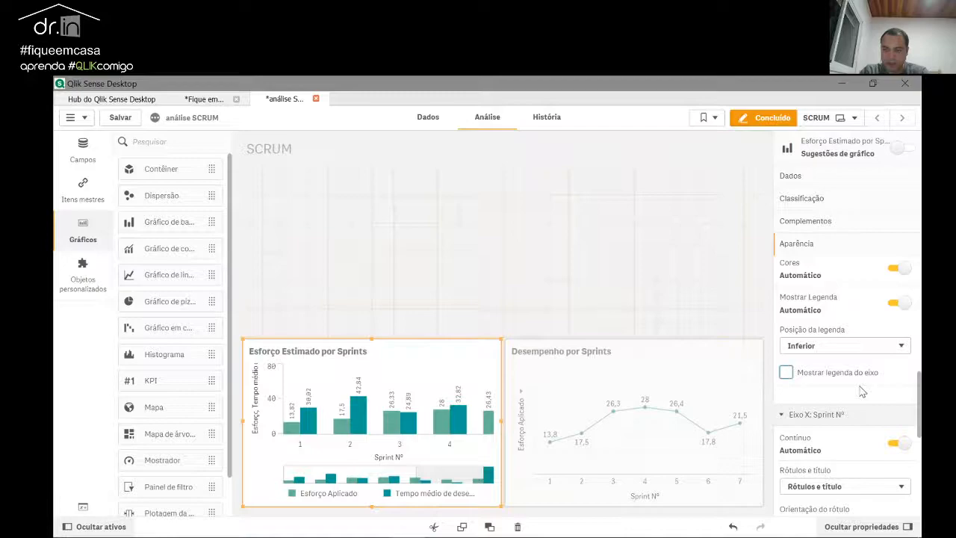
{"action": "scroll", "coordinate": [863, 392], "scroll_direction": "down", "scroll_amount": 1}
{"action": "left_click", "coordinate": [782, 370]}
{"action": "left_click", "coordinate": [785, 371]}
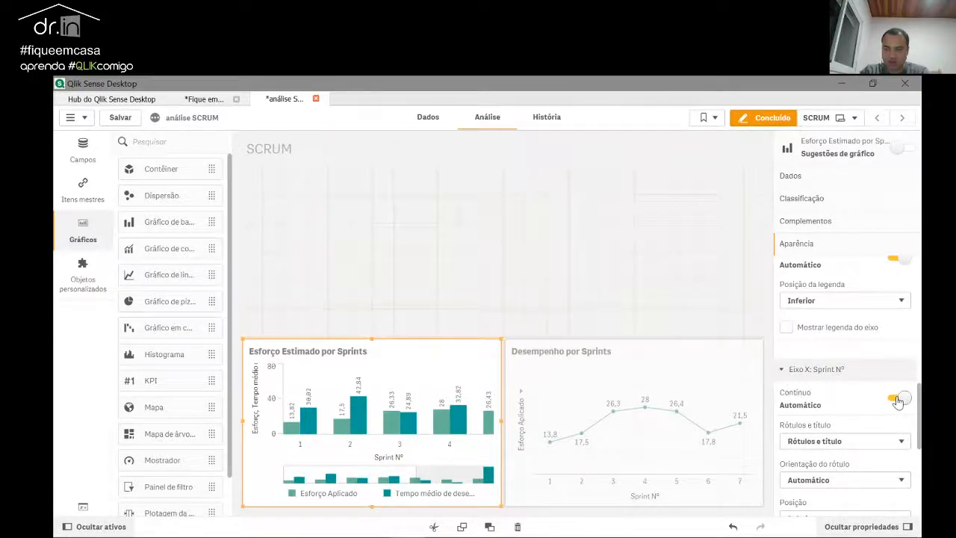
{"action": "left_click", "coordinate": [898, 401]}
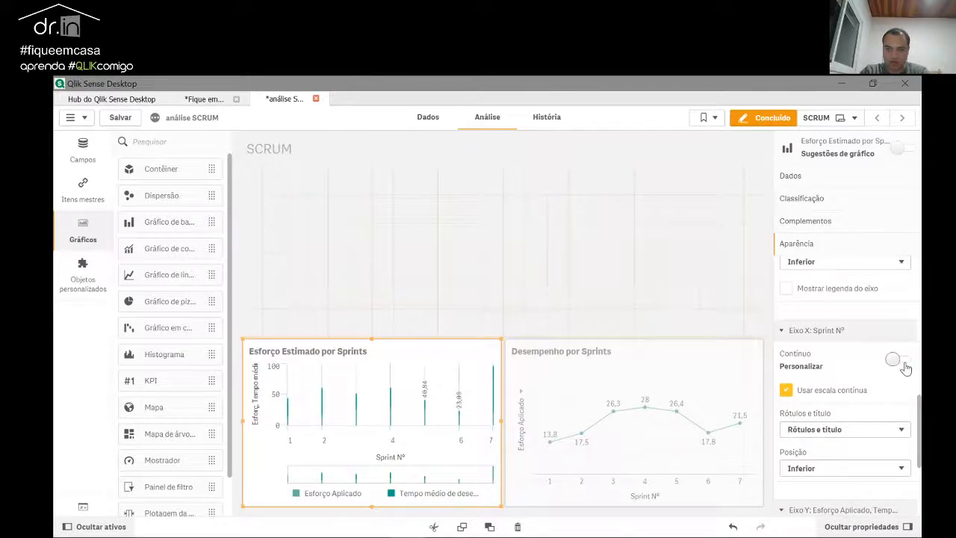
{"action": "left_click", "coordinate": [902, 362]}
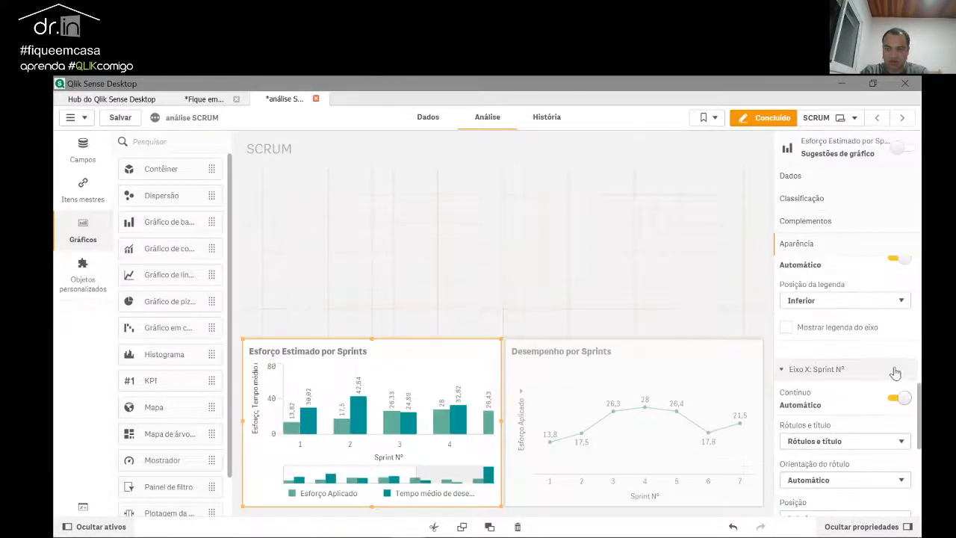
Step: Try the Horizontal and Inclinado label orientations on the Sprint Nº X axis, then restore Automático
{"action": "scroll", "coordinate": [847, 414], "scroll_direction": "down", "scroll_amount": 1}
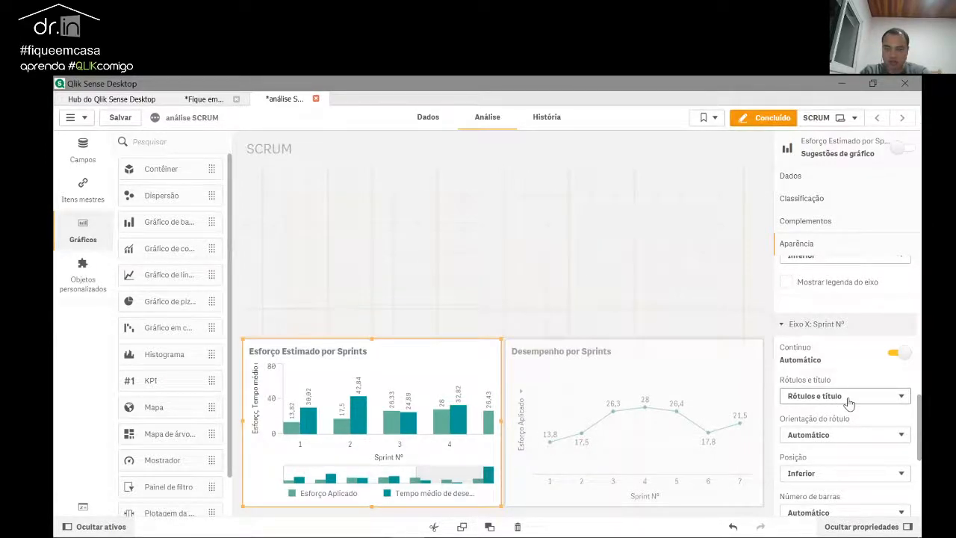
{"action": "scroll", "coordinate": [849, 403], "scroll_direction": "down", "scroll_amount": 1}
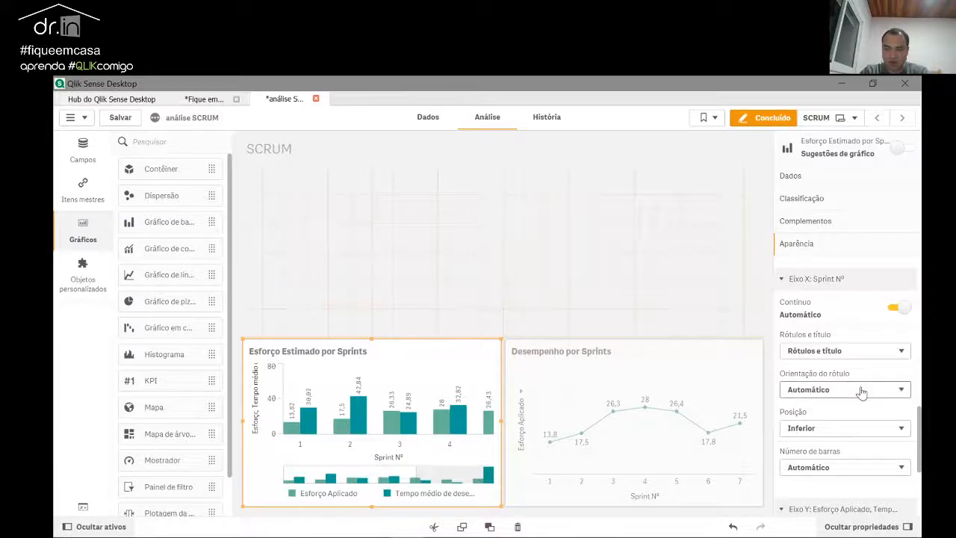
{"action": "left_click", "coordinate": [862, 390]}
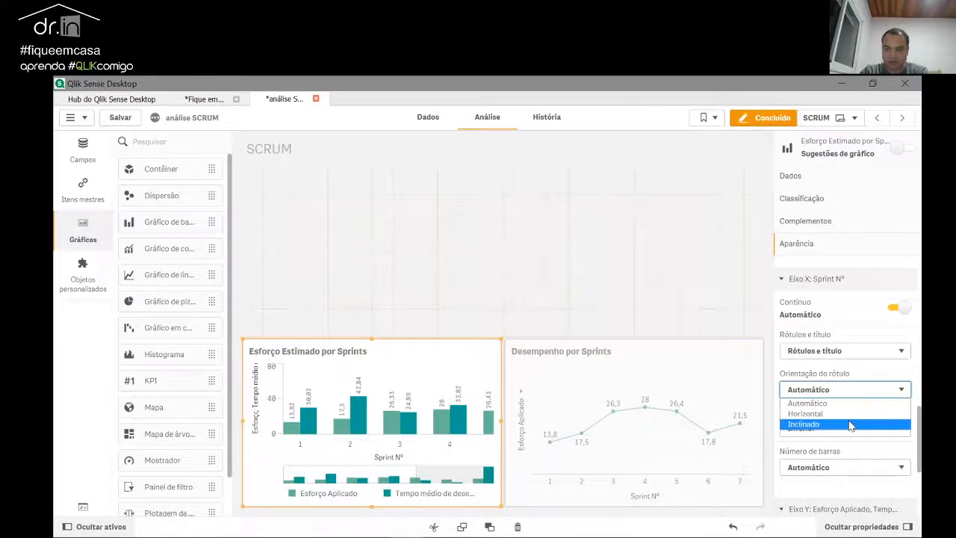
{"action": "left_click", "coordinate": [854, 414]}
{"action": "left_click", "coordinate": [859, 391]}
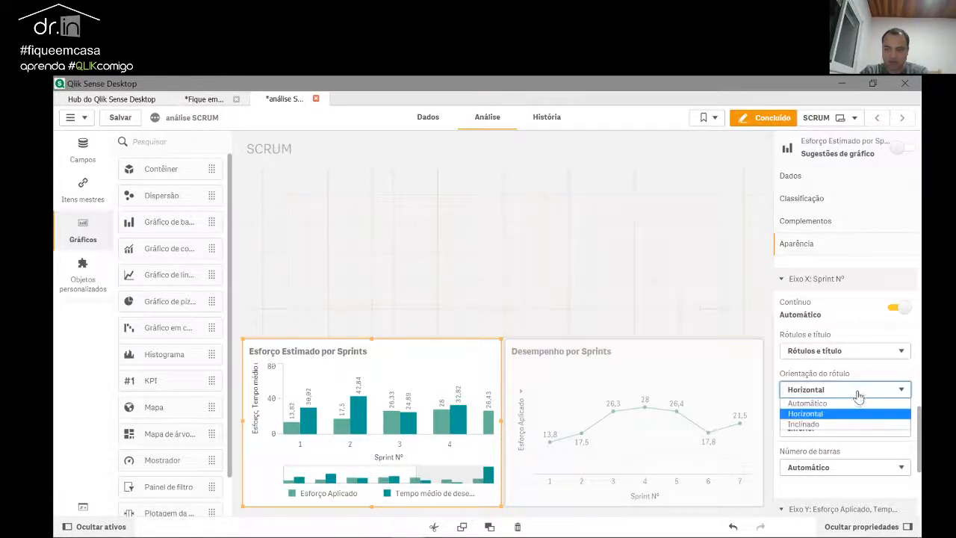
{"action": "left_click", "coordinate": [852, 424]}
{"action": "left_click", "coordinate": [857, 390]}
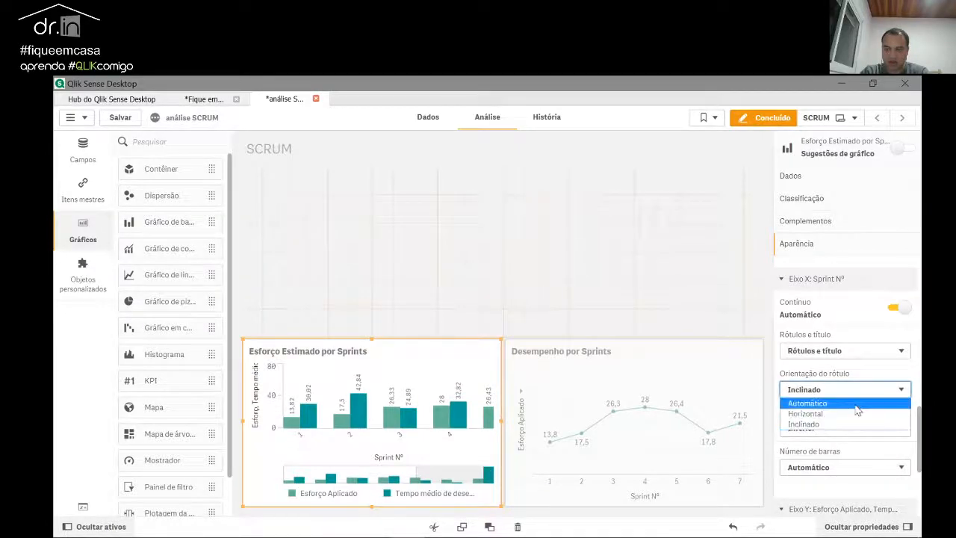
{"action": "left_click", "coordinate": [856, 404]}
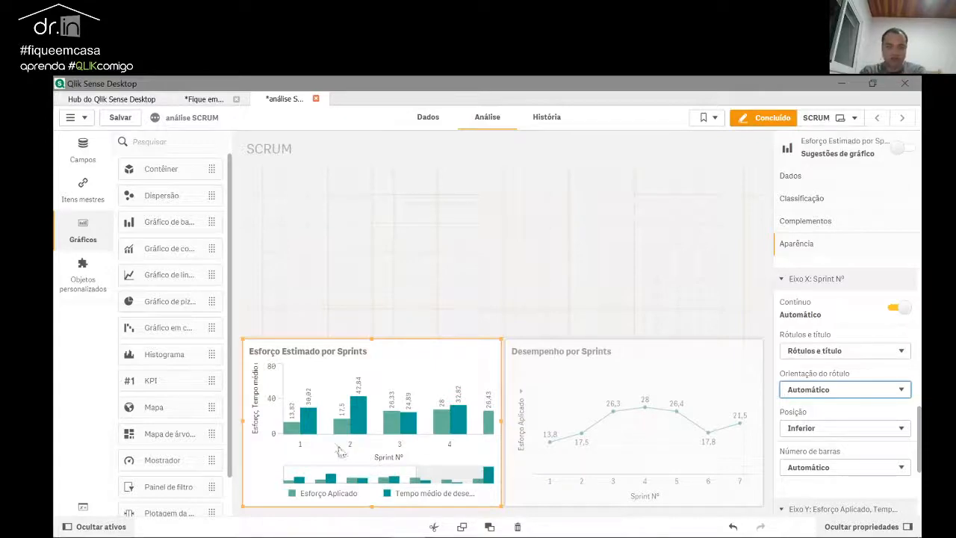
{"action": "left_click", "coordinate": [799, 397]}
{"action": "left_click", "coordinate": [803, 423]}
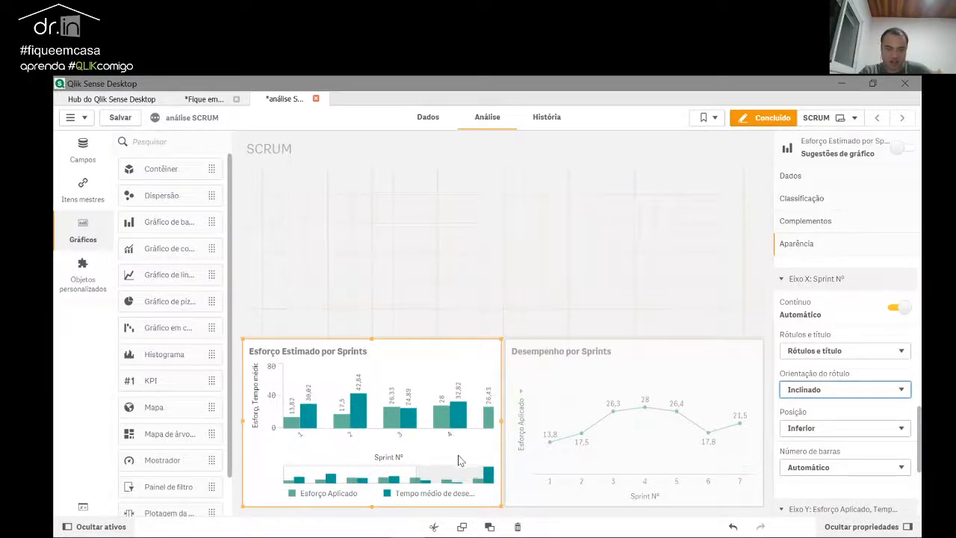
{"action": "left_click", "coordinate": [825, 391]}
{"action": "left_click", "coordinate": [822, 404]}
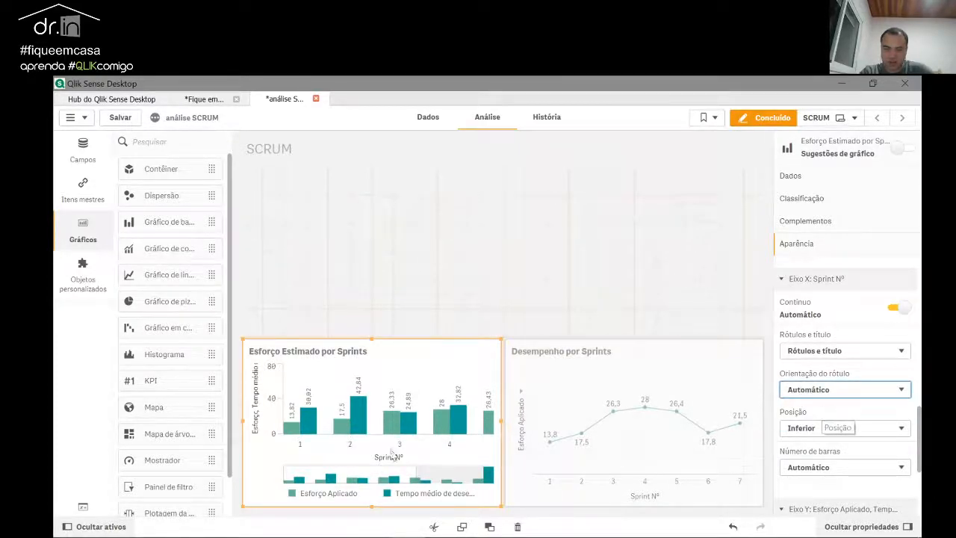
{"action": "scroll", "coordinate": [836, 419], "scroll_direction": "down", "scroll_amount": 1}
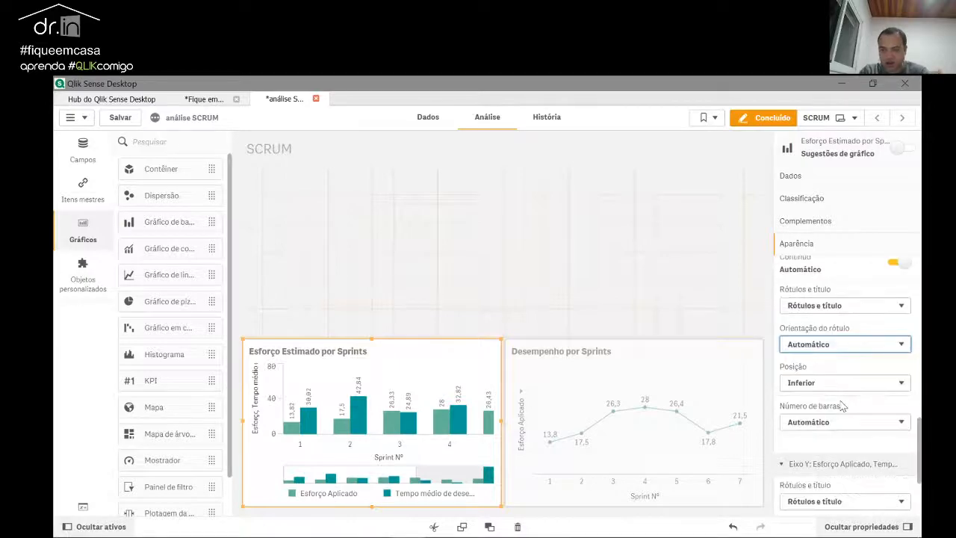
Step: Check the Número de barras options for the bar chart's Sprint Nº X axis, keeping Automático
{"action": "scroll", "coordinate": [859, 381], "scroll_direction": "down", "scroll_amount": 1}
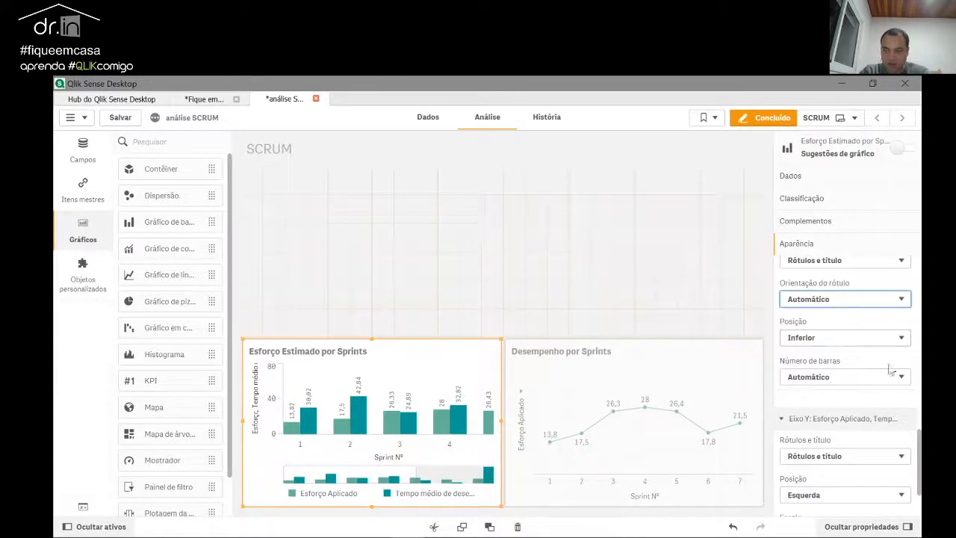
{"action": "scroll", "coordinate": [875, 396], "scroll_direction": "down", "scroll_amount": 1}
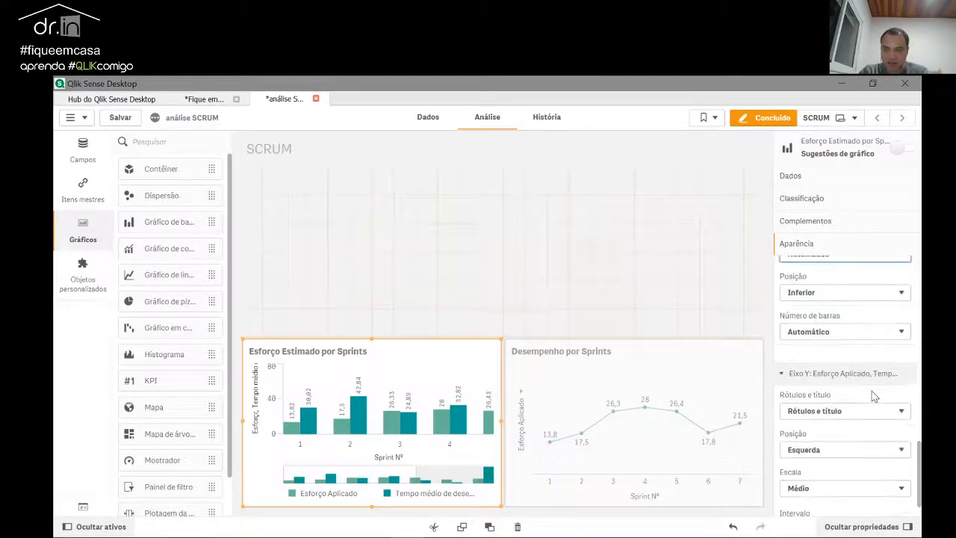
{"action": "scroll", "coordinate": [866, 409], "scroll_direction": "down", "scroll_amount": 1}
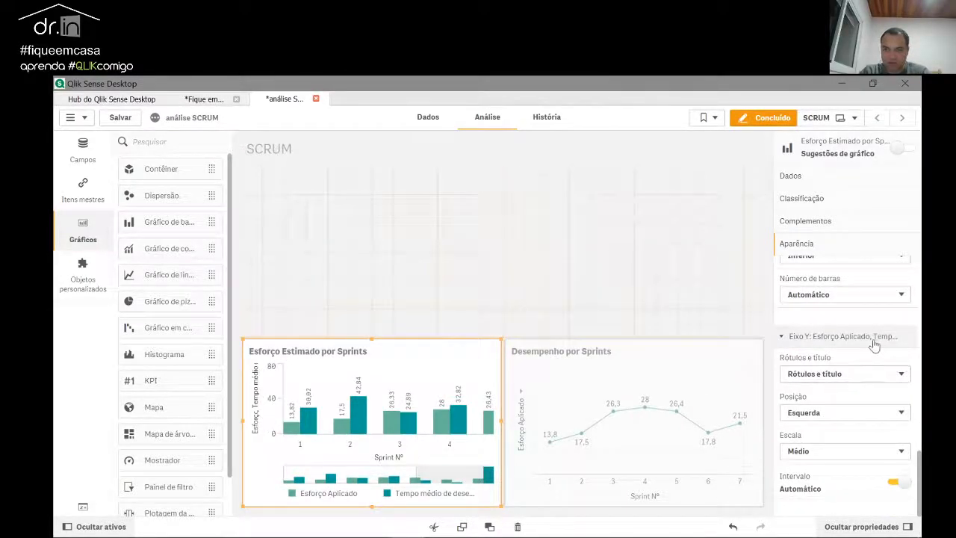
{"action": "scroll", "coordinate": [870, 351], "scroll_direction": "up", "scroll_amount": 2}
{"action": "left_click", "coordinate": [856, 386]}
{"action": "left_click", "coordinate": [856, 393]}
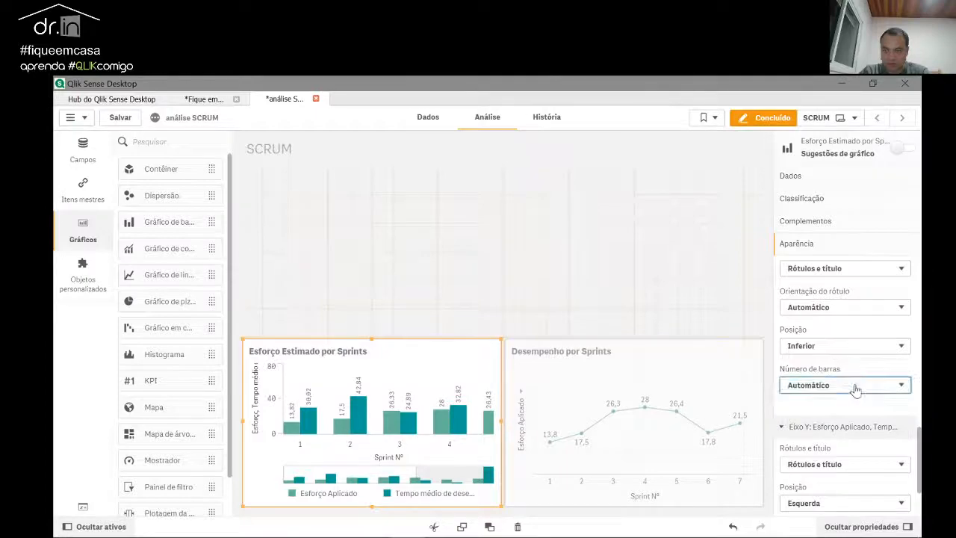
Step: Try the custom continuous scale on the Sprint Nº X axis again, then restore Automático
{"action": "scroll", "coordinate": [856, 387], "scroll_direction": "up", "scroll_amount": 2}
{"action": "left_click", "coordinate": [895, 361]}
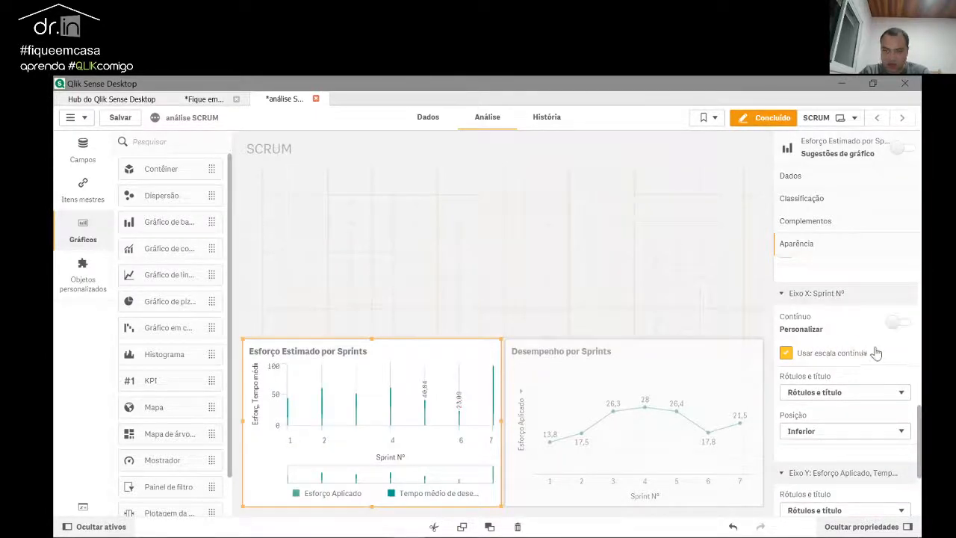
{"action": "scroll", "coordinate": [885, 360], "scroll_direction": "down", "scroll_amount": 1}
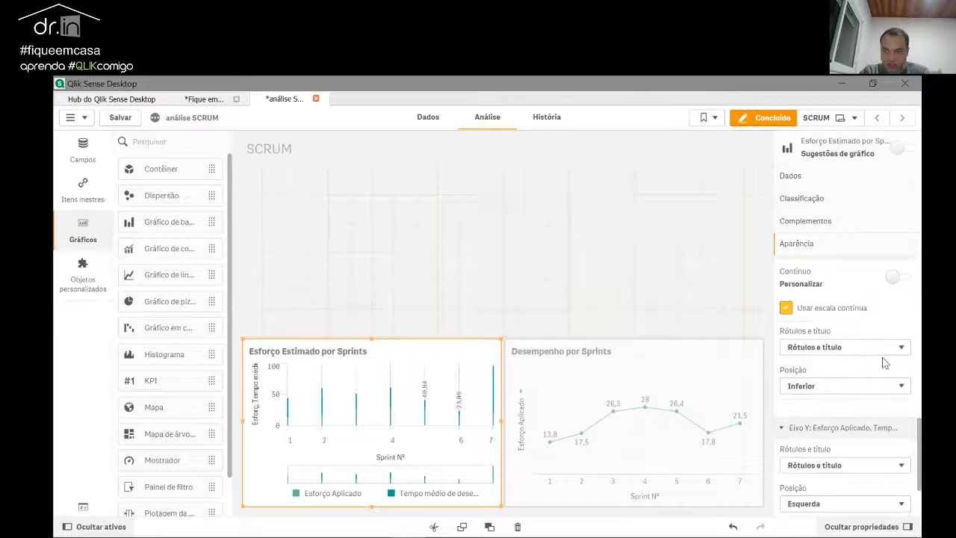
{"action": "left_click", "coordinate": [896, 278]}
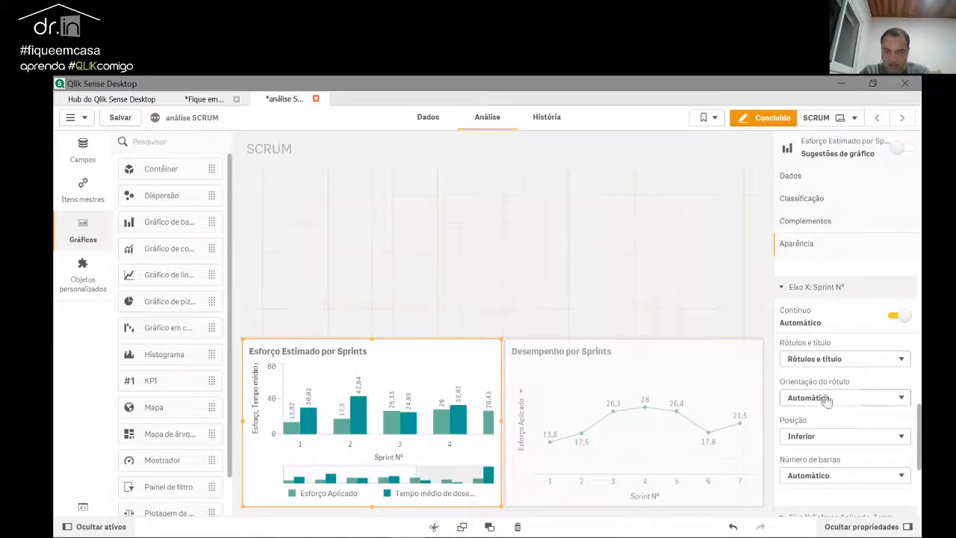
Step: Set Rótulos e título of the bar chart's Y axis to Nenhum and compare the chart with the reference dashboard in Power BI Desktop
{"action": "scroll", "coordinate": [829, 404], "scroll_direction": "down", "scroll_amount": 4}
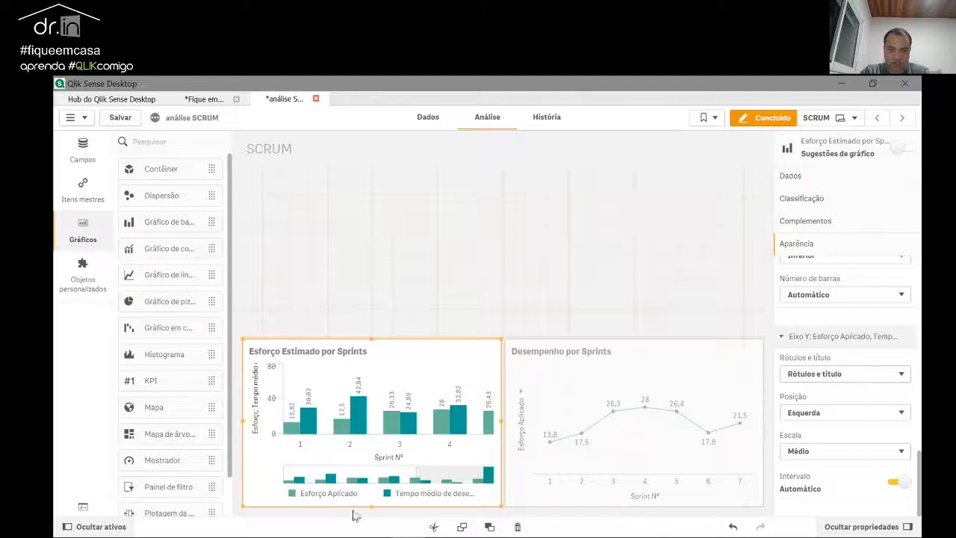
{"action": "left_click", "coordinate": [829, 375]}
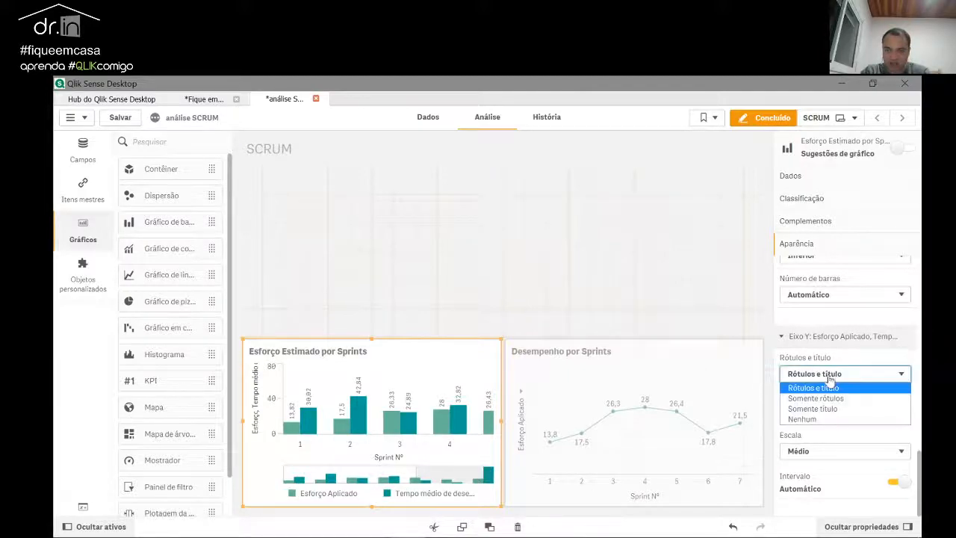
{"action": "left_click", "coordinate": [832, 419]}
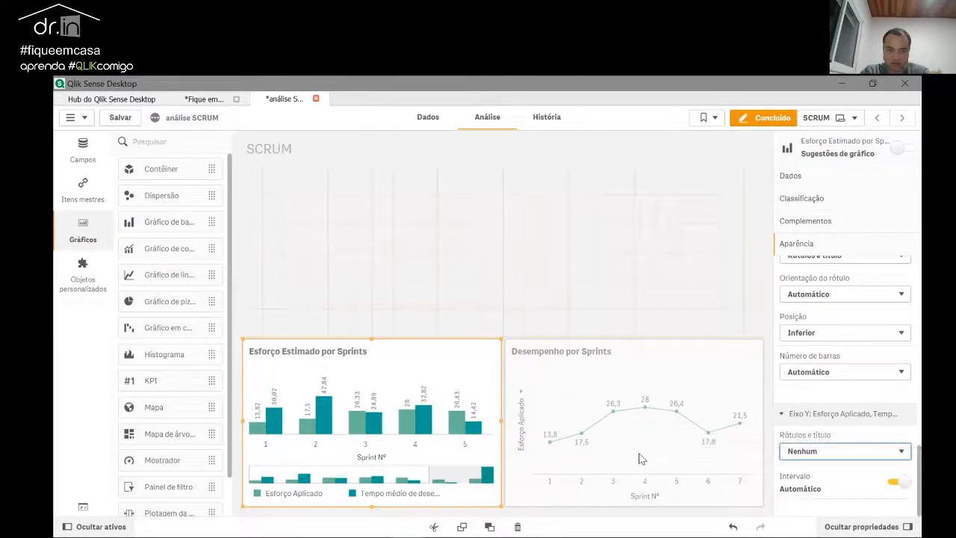
{"action": "key", "text": "alt+Tab"}
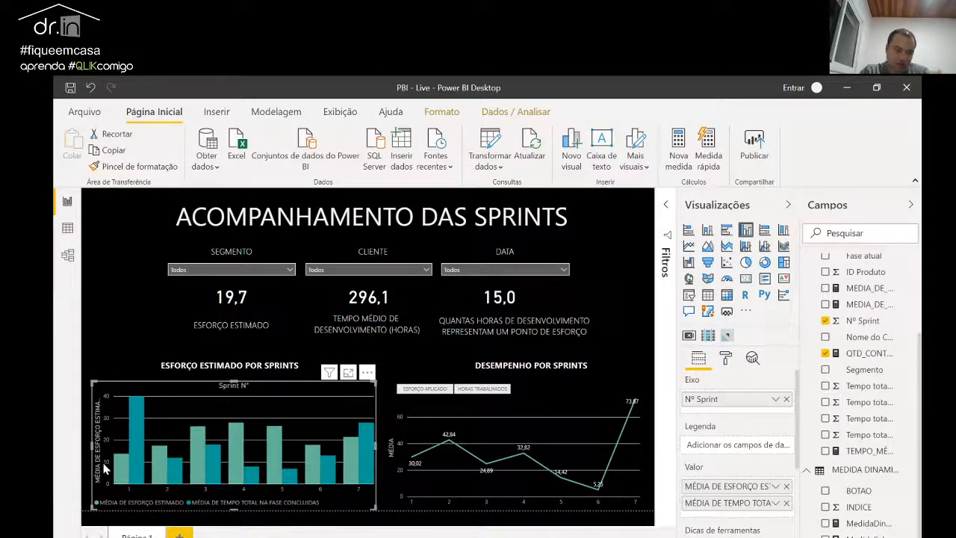
{"action": "key", "text": "alt+Tab"}
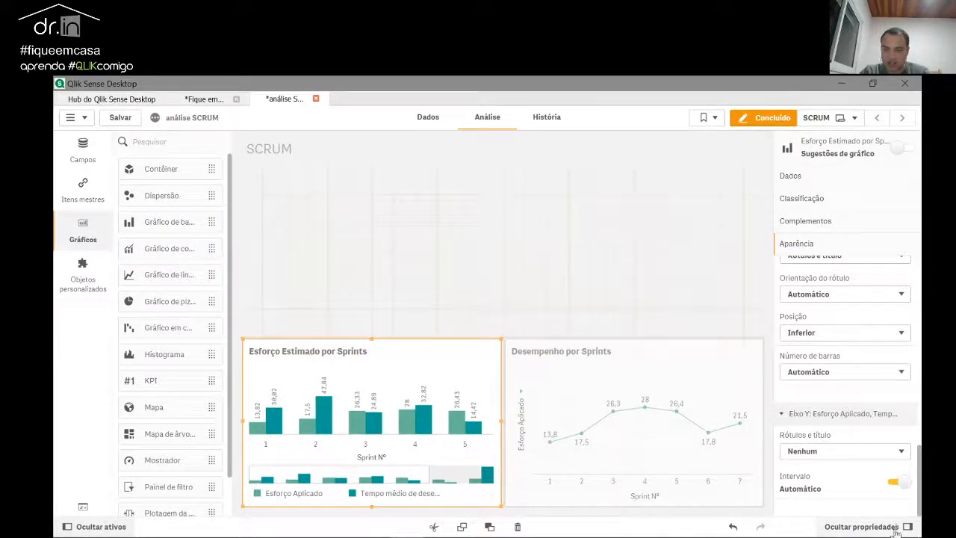
Step: Try a custom Intervalo on the bar chart's Y axis, then return it to Automático
{"action": "left_click", "coordinate": [897, 483]}
{"action": "left_click", "coordinate": [902, 485]}
{"action": "left_click", "coordinate": [900, 483]}
{"action": "scroll", "coordinate": [919, 484], "scroll_direction": "down", "scroll_amount": 2}
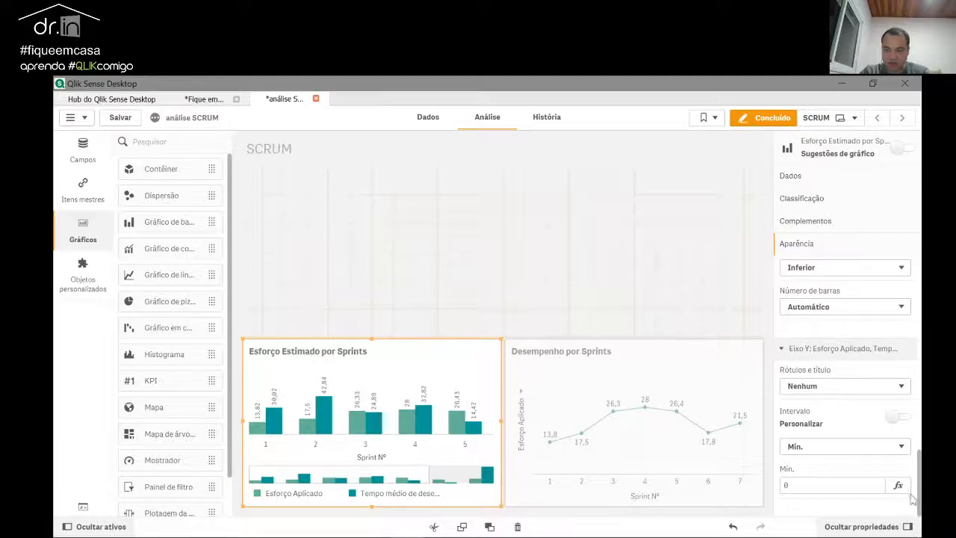
{"action": "left_click", "coordinate": [902, 421]}
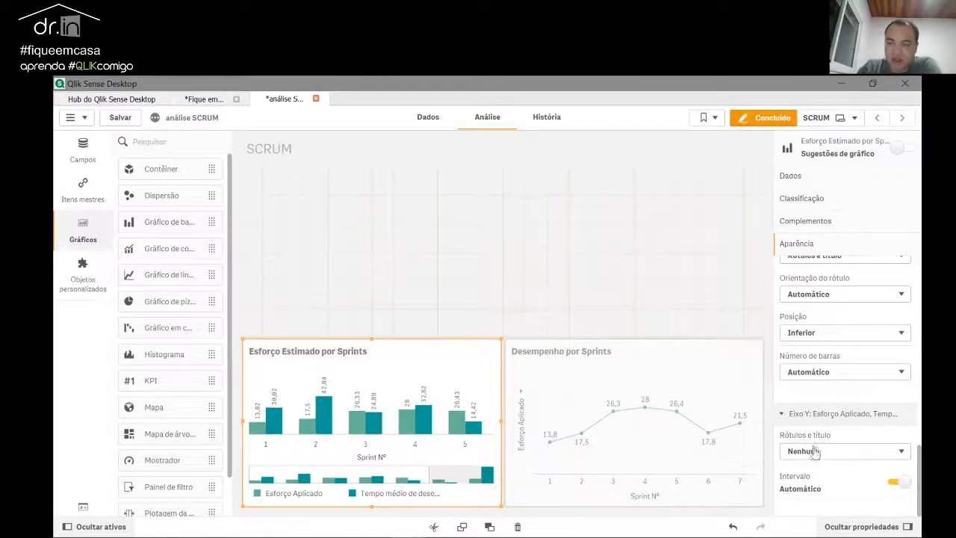
Step: Toggle the bar chart's Rótulos de valor setting away from Automático and back
{"action": "scroll", "coordinate": [811, 450], "scroll_direction": "up", "scroll_amount": 6}
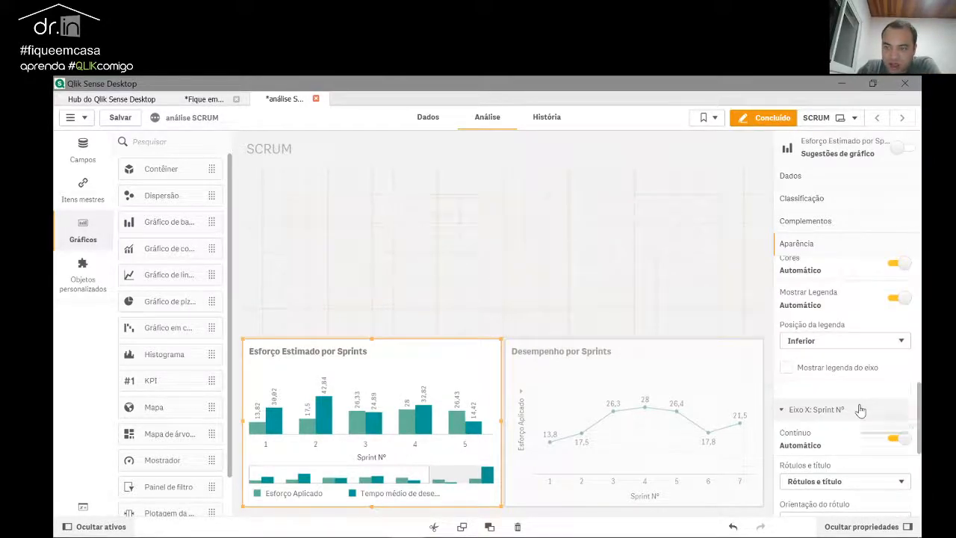
{"action": "scroll", "coordinate": [860, 411], "scroll_direction": "up", "scroll_amount": 5}
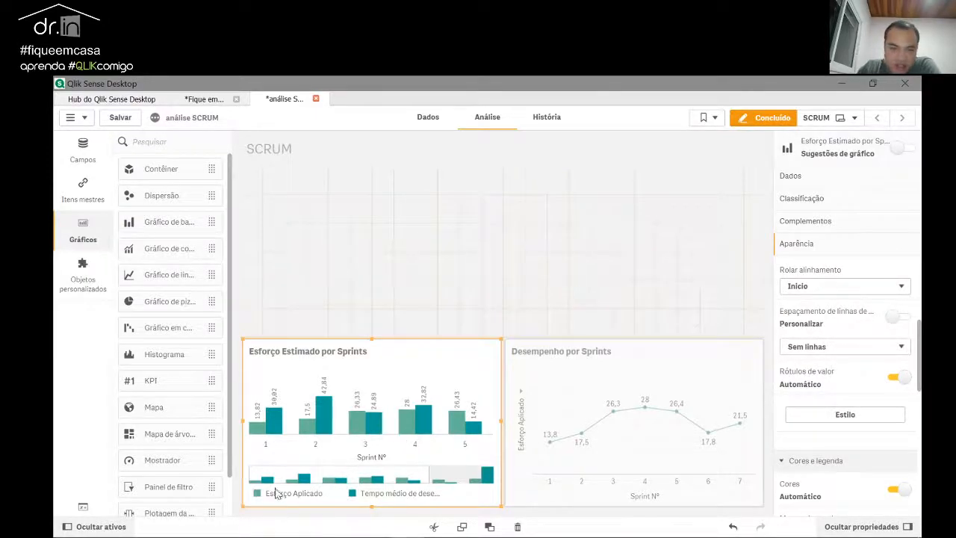
{"action": "scroll", "coordinate": [852, 418], "scroll_direction": "up", "scroll_amount": 1}
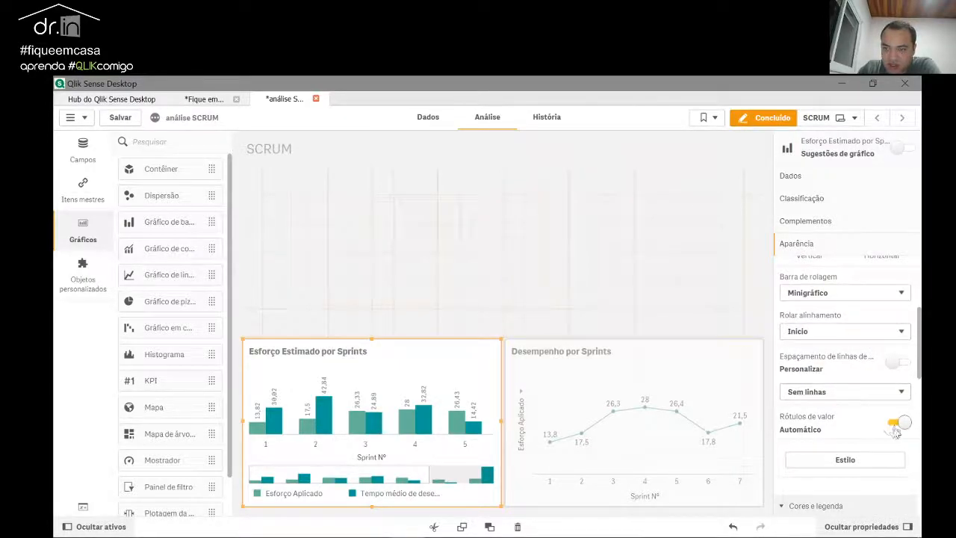
{"action": "left_click", "coordinate": [896, 424]}
{"action": "left_click", "coordinate": [900, 424]}
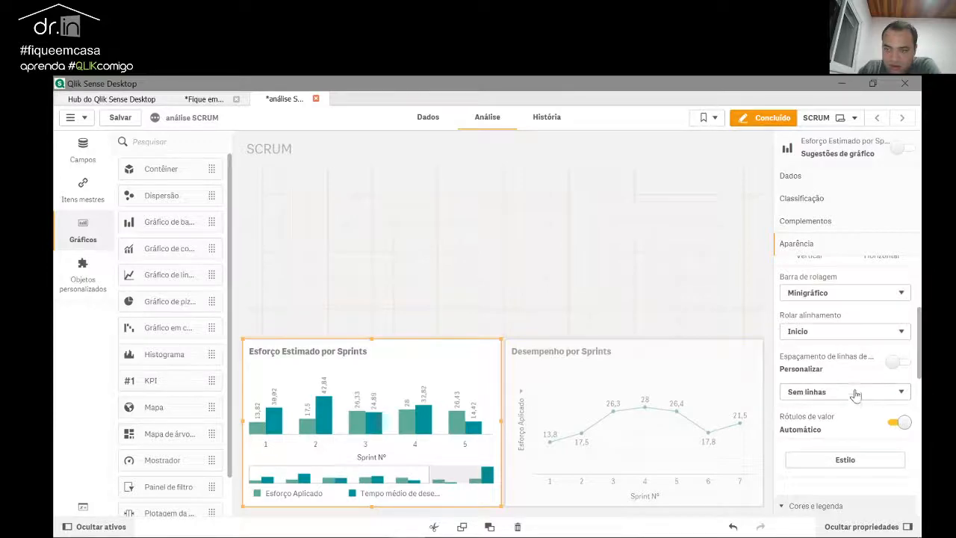
Step: Review the bar chart's appearance settings from Geral and Estados alternativos through Apresentação, Cores e legenda and the X axis
{"action": "scroll", "coordinate": [858, 383], "scroll_direction": "up", "scroll_amount": 1}
{"action": "scroll", "coordinate": [859, 383], "scroll_direction": "up", "scroll_amount": 2}
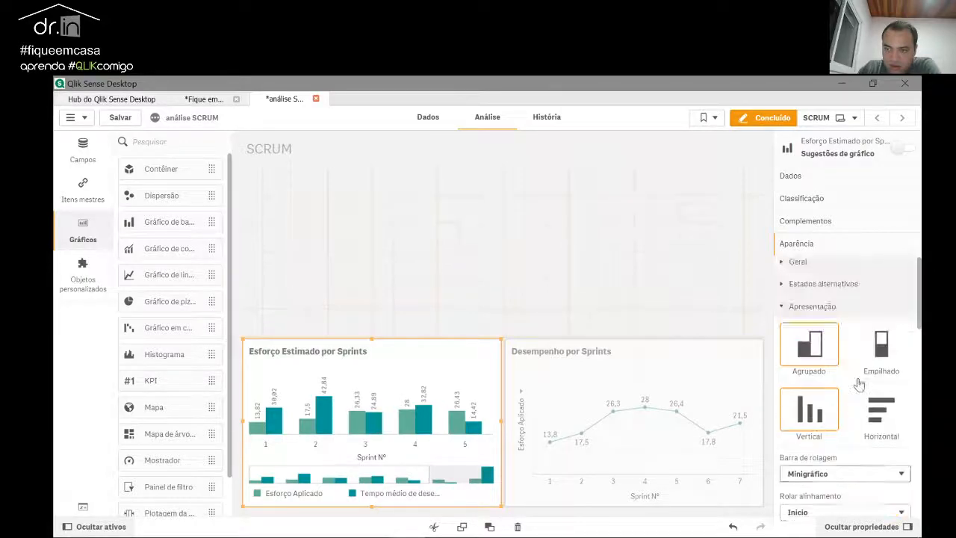
{"action": "left_click", "coordinate": [796, 269]}
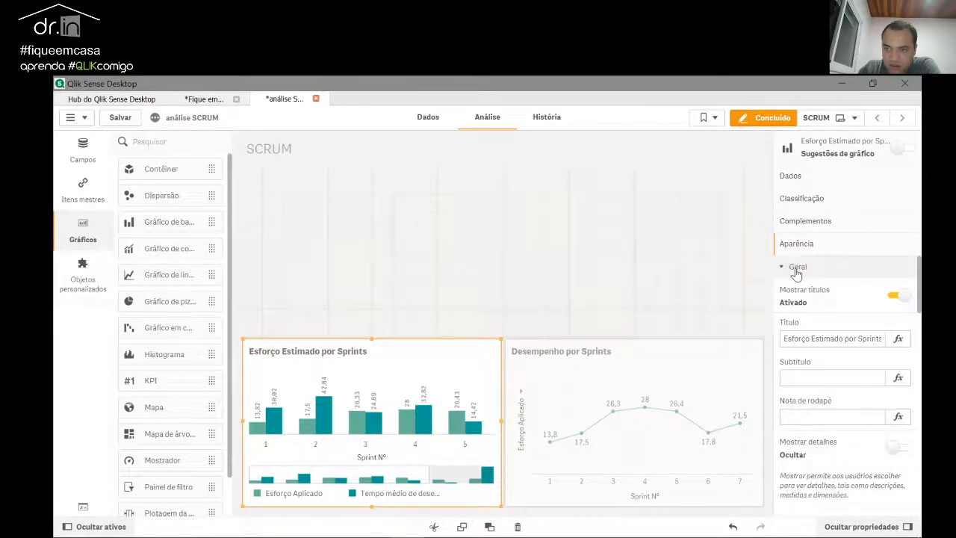
{"action": "scroll", "coordinate": [816, 310], "scroll_direction": "down", "scroll_amount": 3}
{"action": "scroll", "coordinate": [815, 319], "scroll_direction": "up", "scroll_amount": 1}
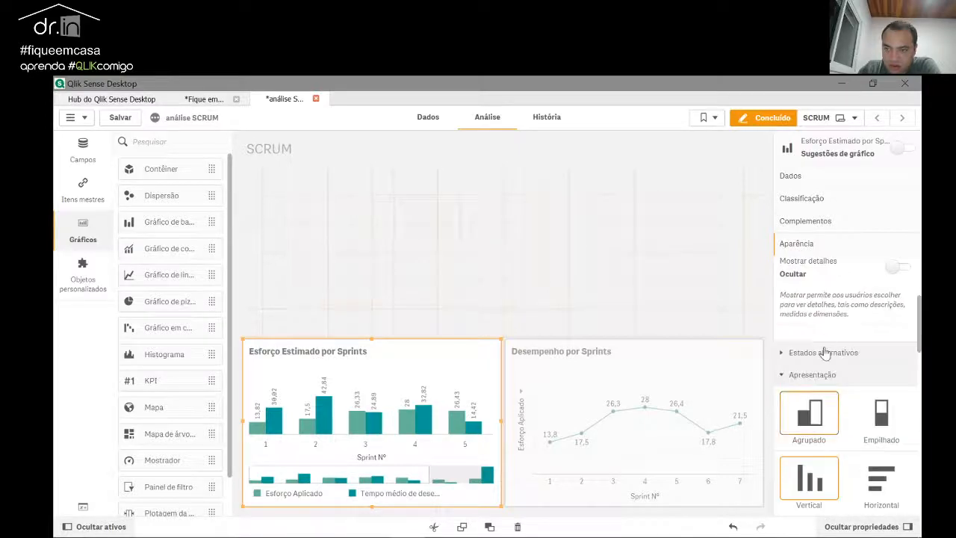
{"action": "left_click", "coordinate": [824, 352]}
{"action": "scroll", "coordinate": [822, 361], "scroll_direction": "down", "scroll_amount": 3}
{"action": "scroll", "coordinate": [829, 362], "scroll_direction": "down", "scroll_amount": 1}
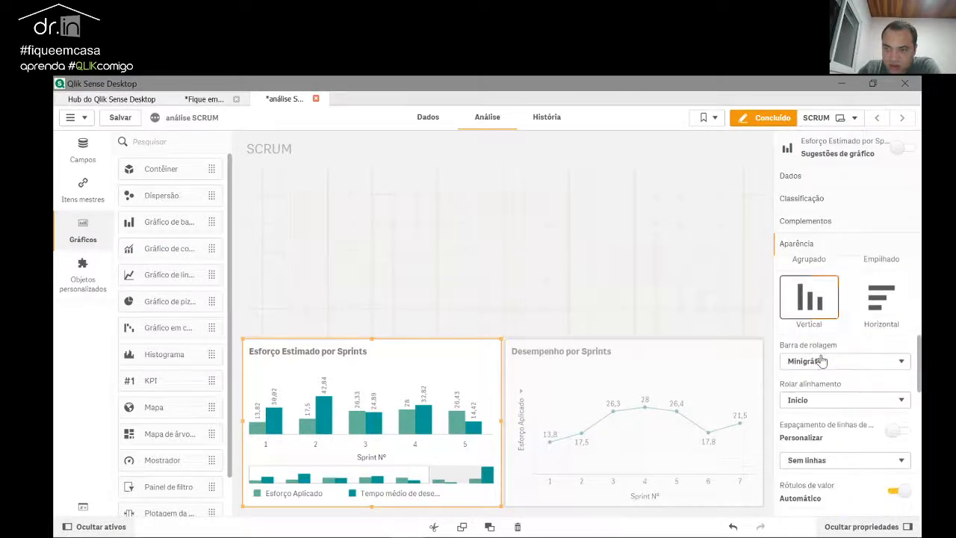
{"action": "scroll", "coordinate": [859, 379], "scroll_direction": "down", "scroll_amount": 2}
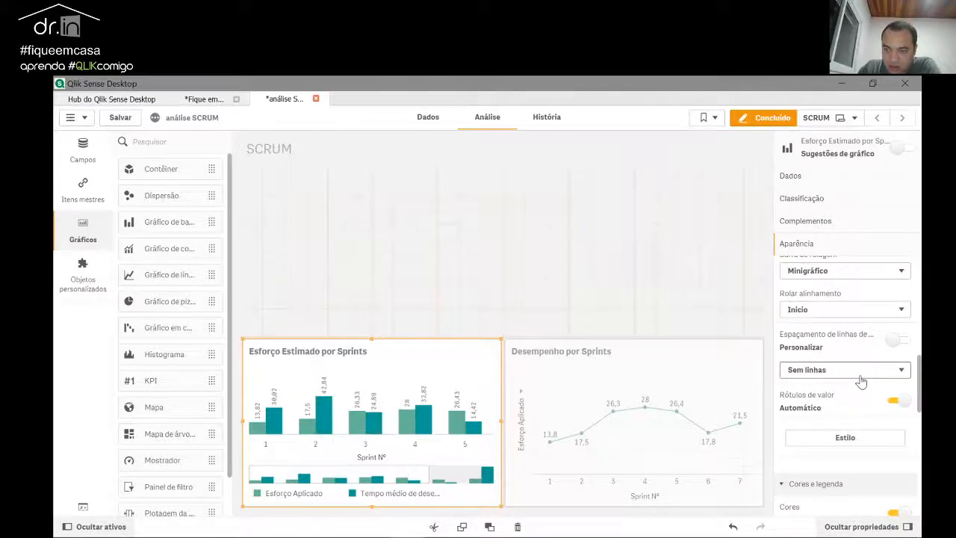
{"action": "scroll", "coordinate": [859, 382], "scroll_direction": "down", "scroll_amount": 1}
{"action": "scroll", "coordinate": [862, 384], "scroll_direction": "down", "scroll_amount": 1}
{"action": "scroll", "coordinate": [863, 384], "scroll_direction": "down", "scroll_amount": 1}
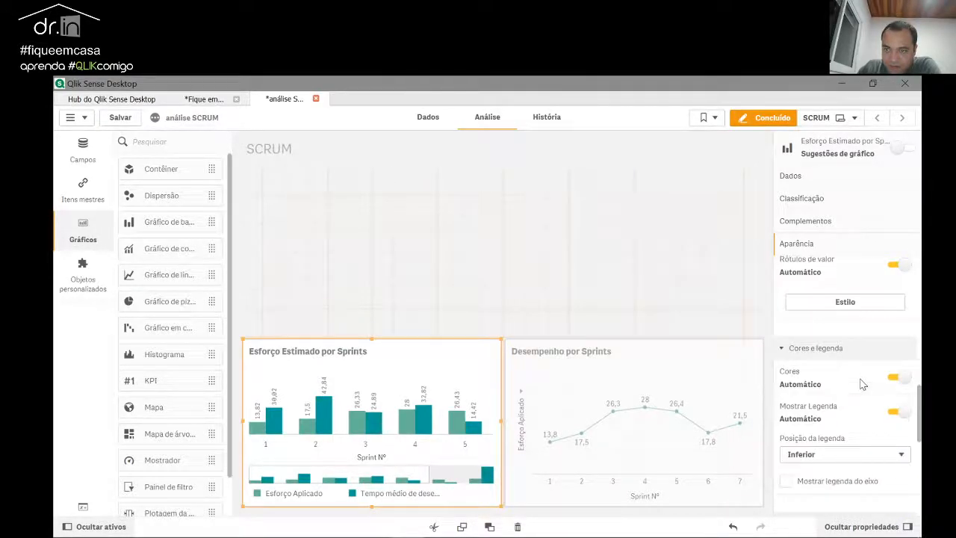
{"action": "left_click", "coordinate": [890, 409]}
{"action": "scroll", "coordinate": [885, 415], "scroll_direction": "down", "scroll_amount": 1}
{"action": "scroll", "coordinate": [884, 410], "scroll_direction": "down", "scroll_amount": 1}
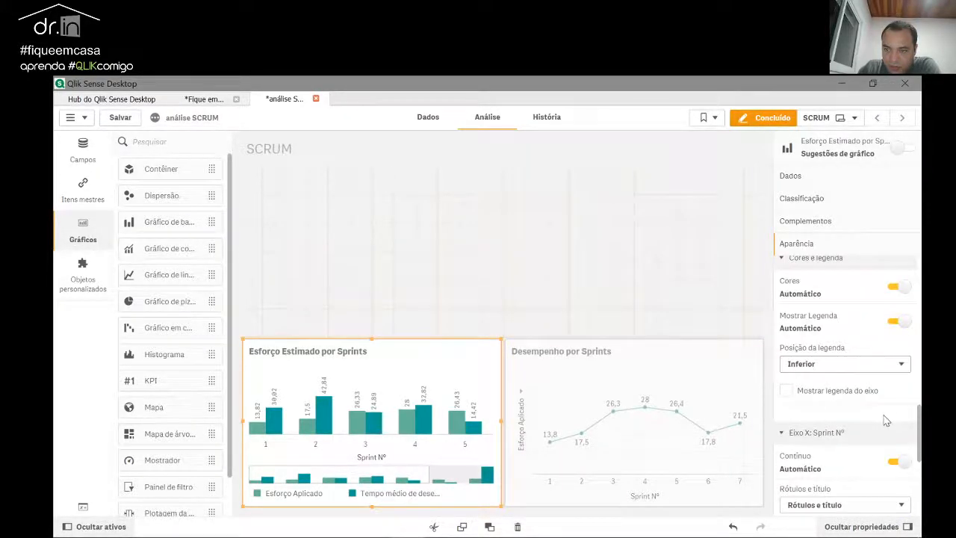
{"action": "scroll", "coordinate": [871, 375], "scroll_direction": "down", "scroll_amount": 2}
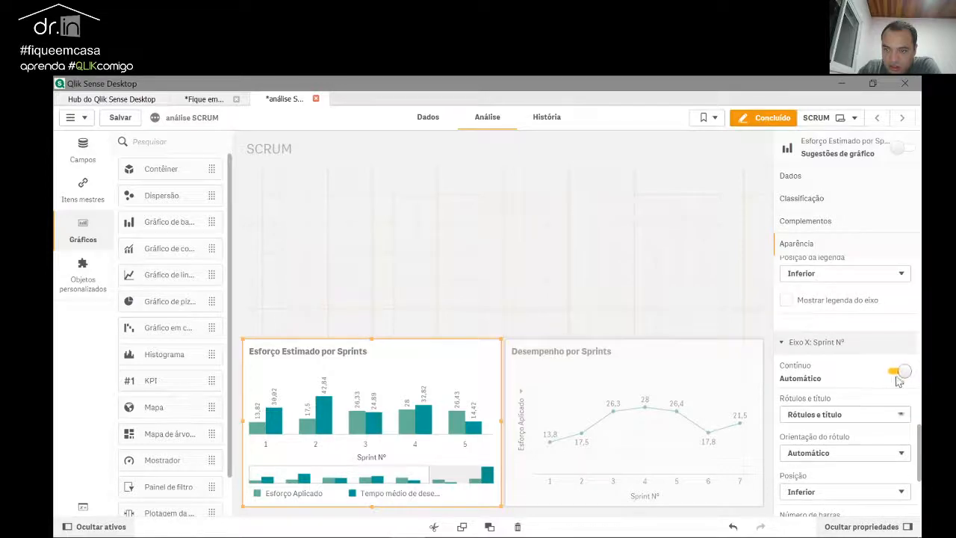
{"action": "scroll", "coordinate": [883, 387], "scroll_direction": "down", "scroll_amount": 2}
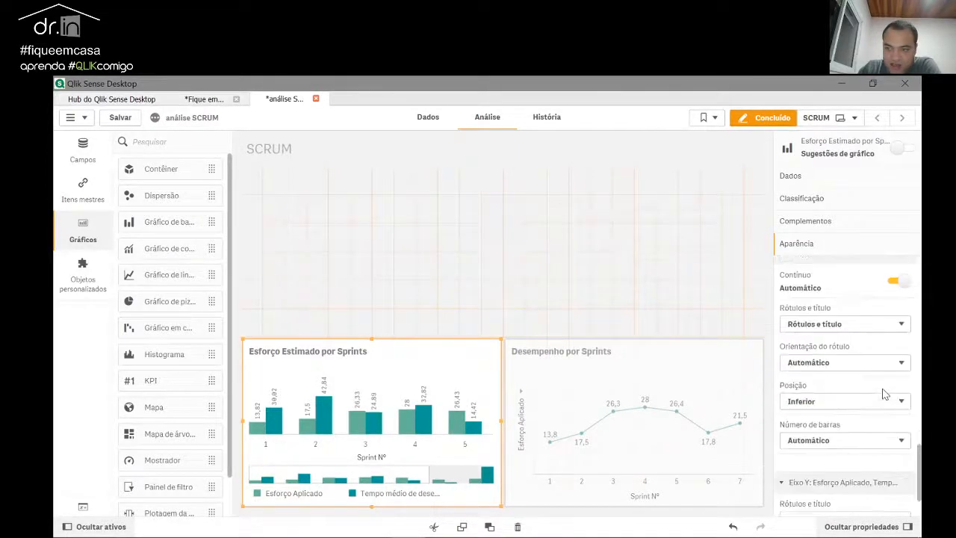
Step: Check the Sprint Nº X axis label options, keeping Rótulos e título, and toggle the Y axis Intervalo away from Automático and back
{"action": "left_click", "coordinate": [865, 366]}
{"action": "left_click", "coordinate": [867, 367]}
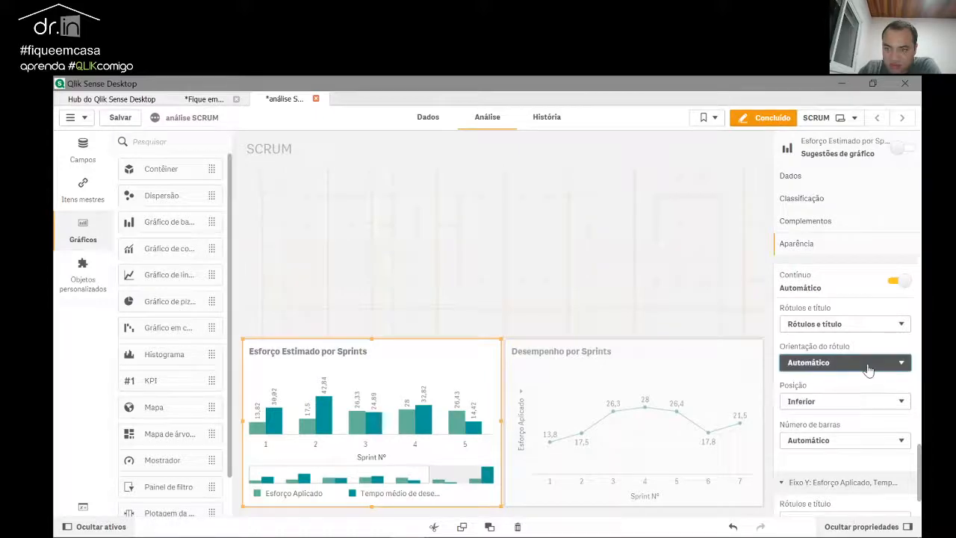
{"action": "left_click", "coordinate": [868, 328]}
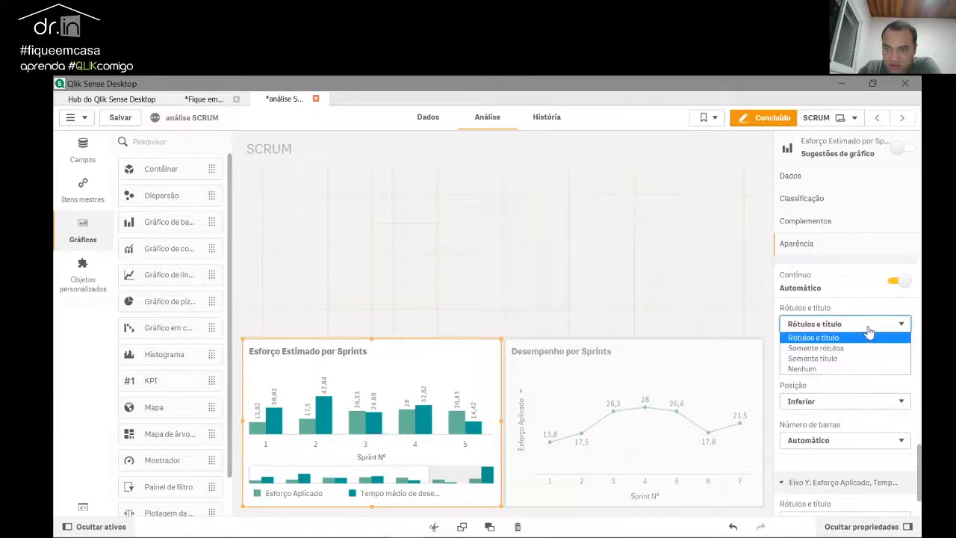
{"action": "left_click", "coordinate": [869, 336]}
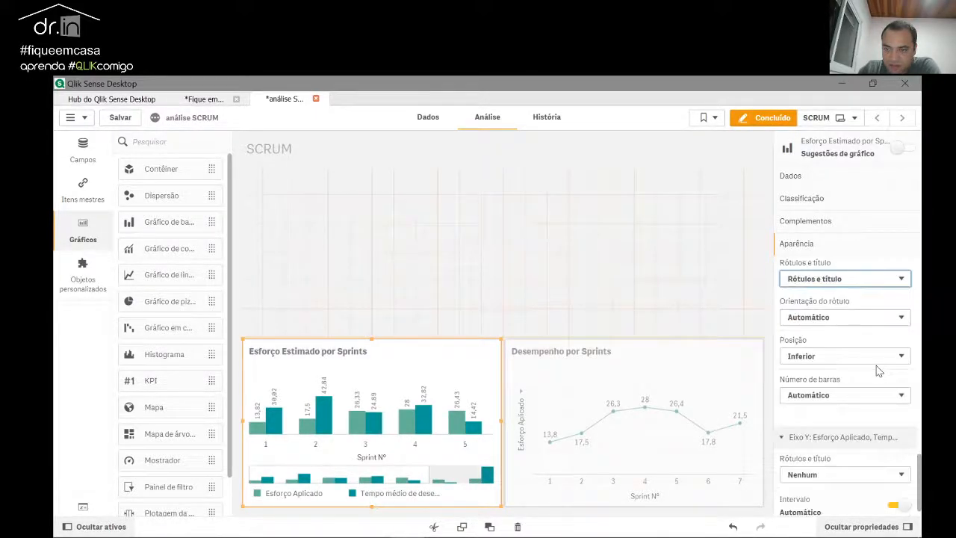
{"action": "scroll", "coordinate": [878, 371], "scroll_direction": "down", "scroll_amount": 1}
{"action": "left_click", "coordinate": [898, 482]}
{"action": "left_click", "coordinate": [900, 483]}
Step: Examine the bar chart's Dados, Classificação and Complementos settings, including Manipulação de dados and Linhas de referência, then return to Aparência
{"action": "scroll", "coordinate": [874, 478], "scroll_direction": "up", "scroll_amount": 10}
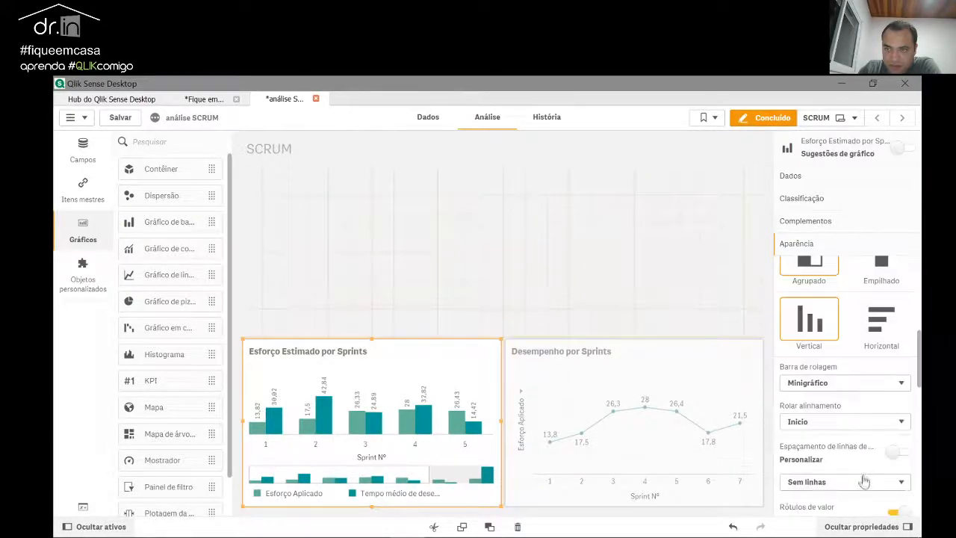
{"action": "left_click", "coordinate": [791, 178]}
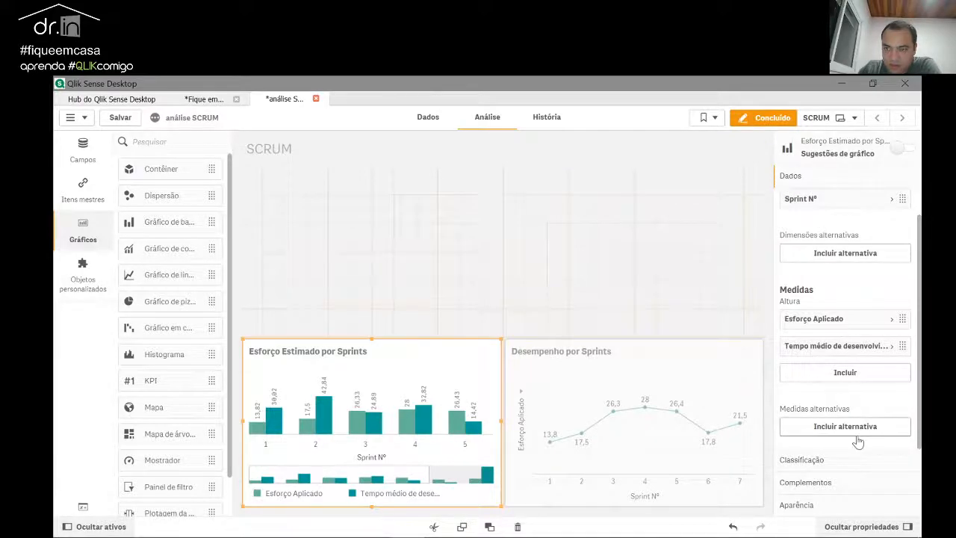
{"action": "left_click", "coordinate": [809, 463]}
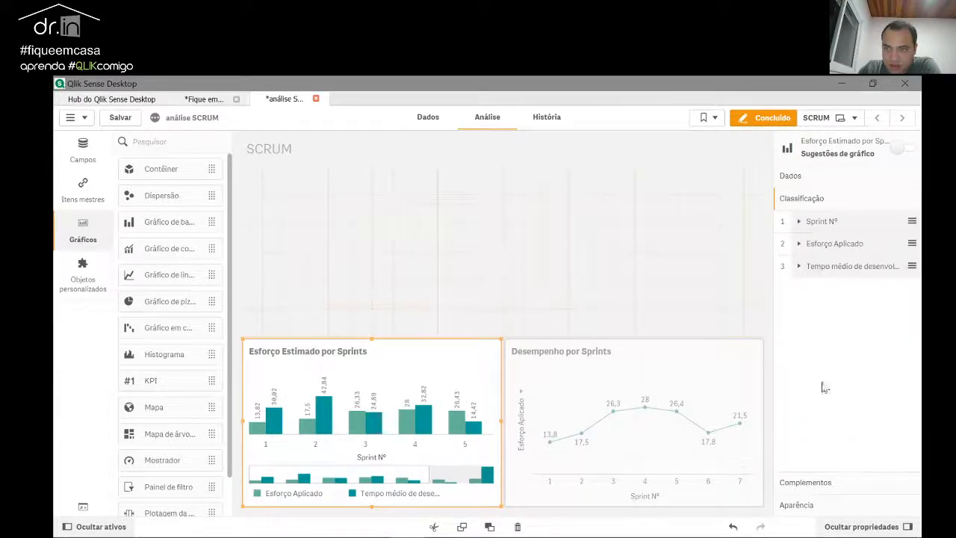
{"action": "left_click", "coordinate": [810, 482]}
{"action": "left_click", "coordinate": [818, 245]}
{"action": "left_click", "coordinate": [819, 244]}
{"action": "left_click", "coordinate": [811, 268]}
{"action": "left_click", "coordinate": [811, 268]}
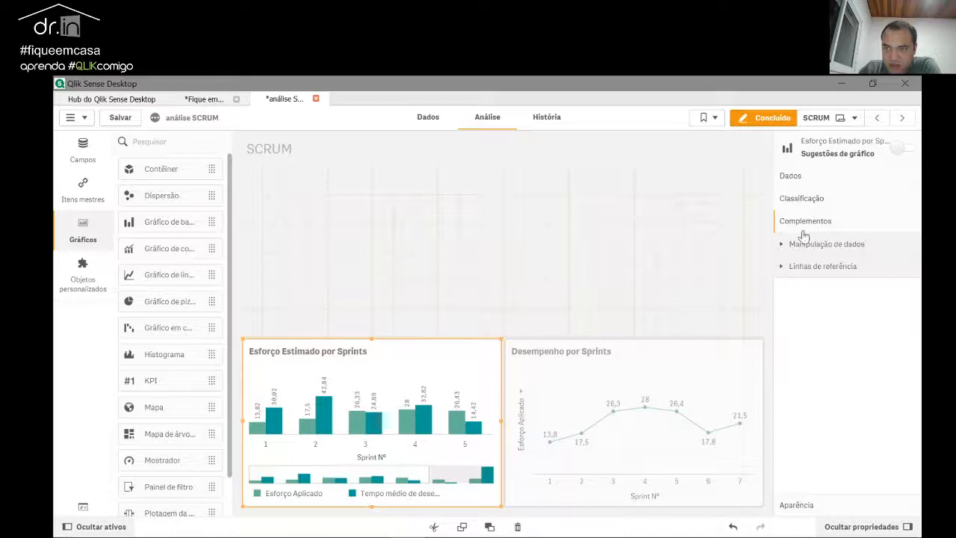
{"action": "left_click", "coordinate": [799, 505]}
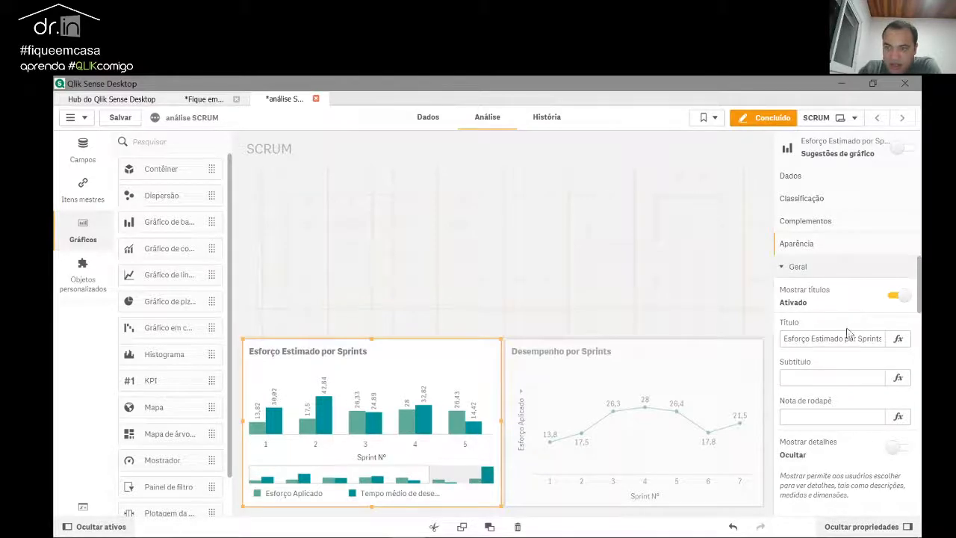
Step: Switch the bar chart's Rótulos de valor away from Automático and back again in the Apresentação settings
{"action": "scroll", "coordinate": [851, 362], "scroll_direction": "down", "scroll_amount": 2}
{"action": "scroll", "coordinate": [827, 415], "scroll_direction": "down", "scroll_amount": 3}
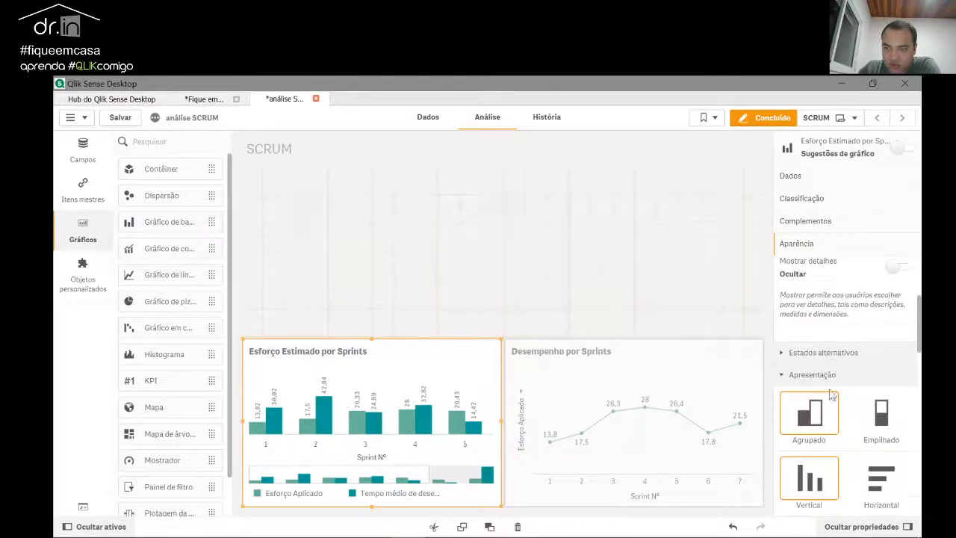
{"action": "scroll", "coordinate": [827, 418], "scroll_direction": "down", "scroll_amount": 1}
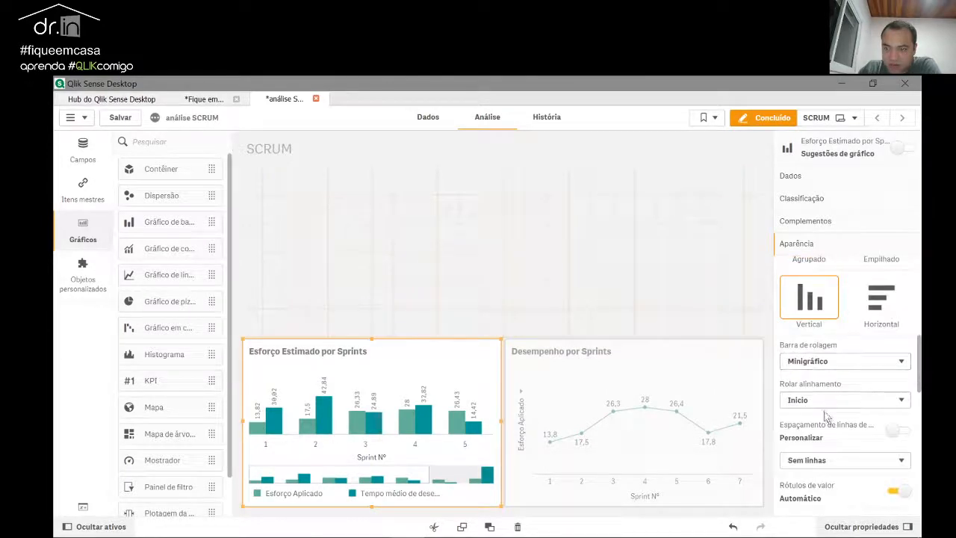
{"action": "scroll", "coordinate": [859, 403], "scroll_direction": "down", "scroll_amount": 1}
{"action": "scroll", "coordinate": [859, 418], "scroll_direction": "down", "scroll_amount": 1}
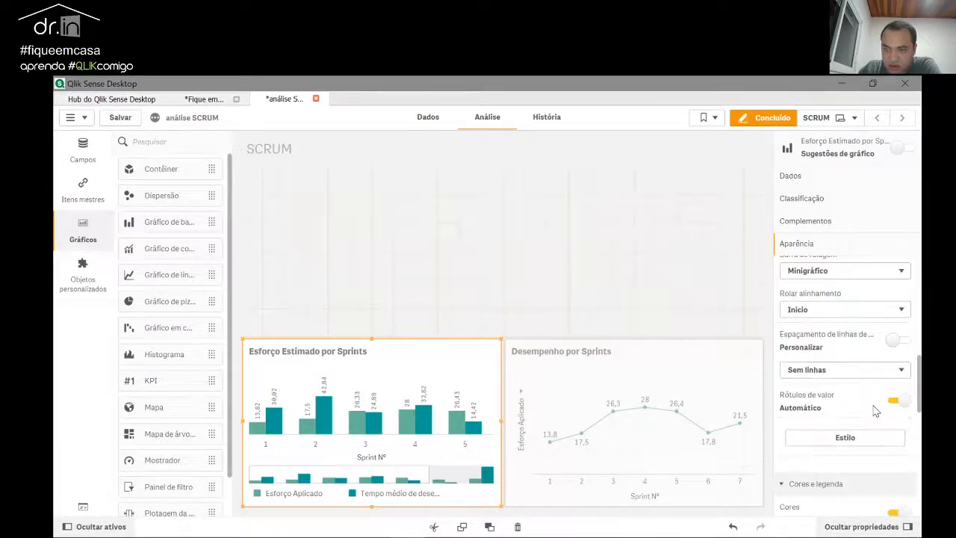
{"action": "left_click", "coordinate": [892, 401]}
{"action": "left_click", "coordinate": [899, 402]}
{"action": "scroll", "coordinate": [881, 402], "scroll_direction": "down", "scroll_amount": 2}
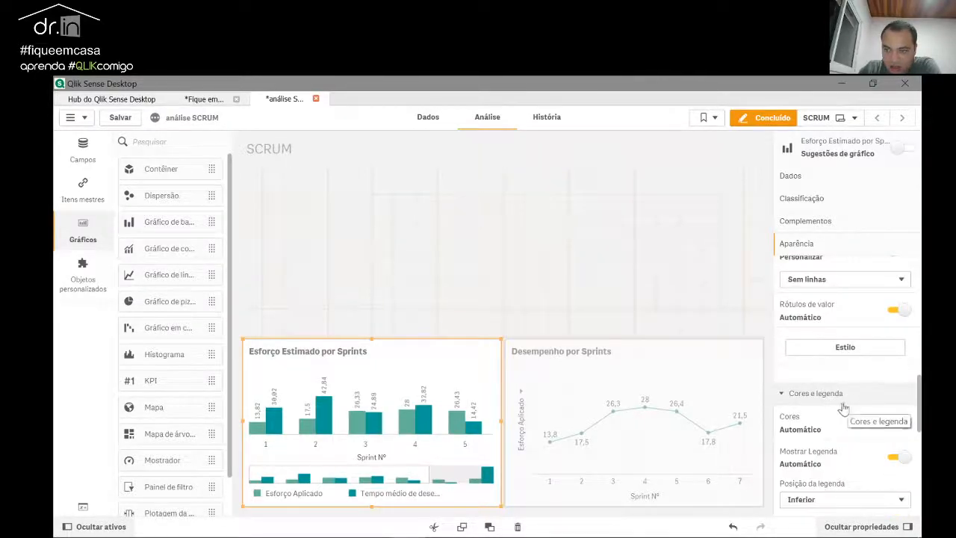
Step: Examine the Dados and Apresentação settings of the Esforço Estimado por Sprints chart in the Fique em casa e aprenda app, leaving edit mode when done
{"action": "left_click", "coordinate": [198, 100]}
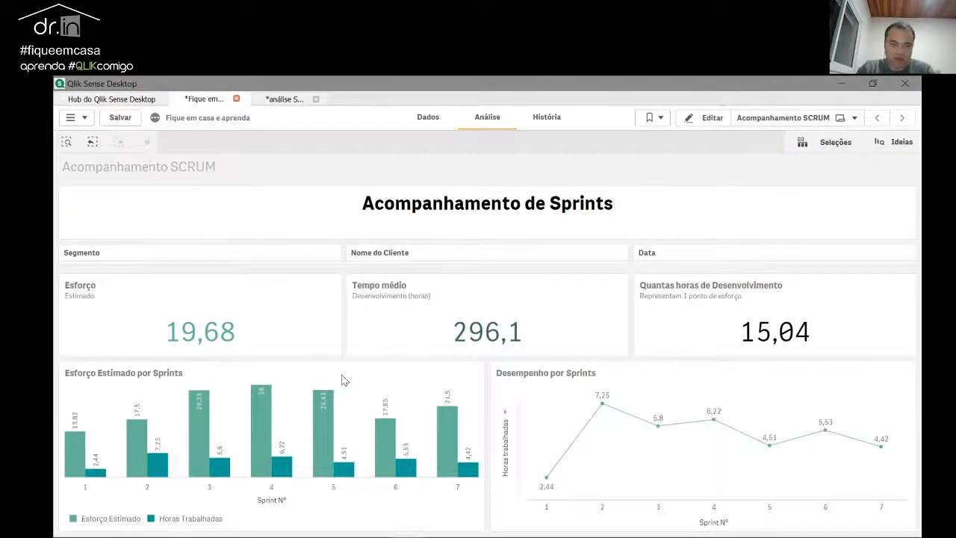
{"action": "left_click", "coordinate": [709, 118]}
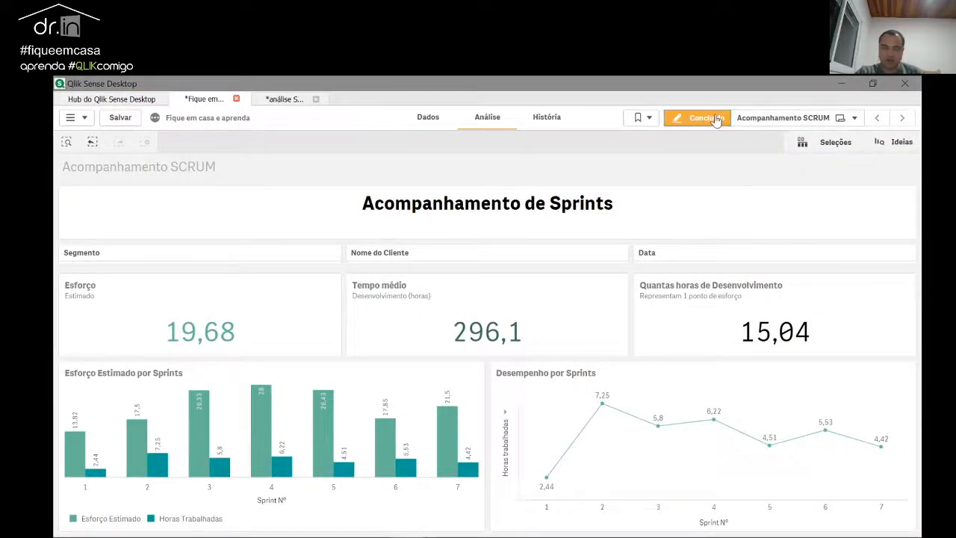
{"action": "left_click", "coordinate": [431, 364]}
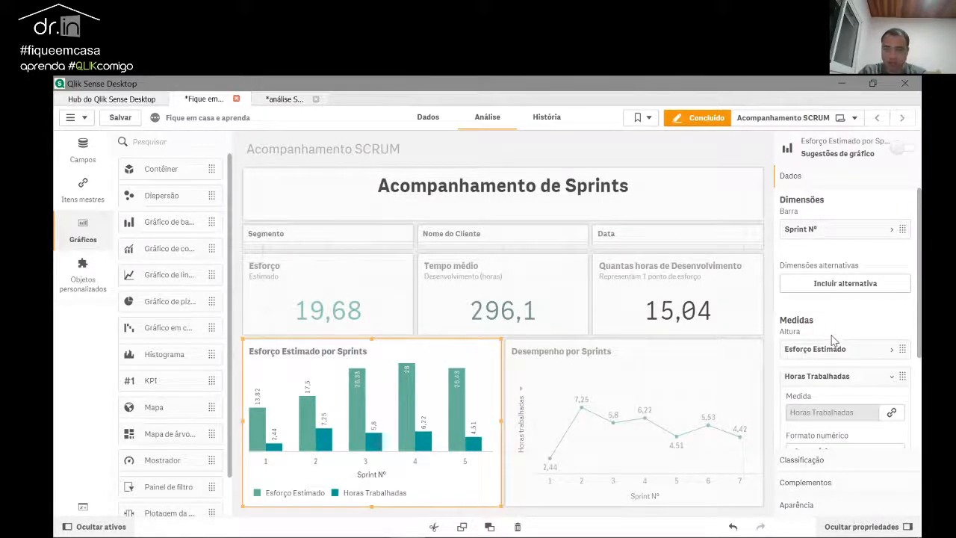
{"action": "scroll", "coordinate": [835, 340], "scroll_direction": "down", "scroll_amount": 2}
{"action": "scroll", "coordinate": [829, 347], "scroll_direction": "down", "scroll_amount": 1}
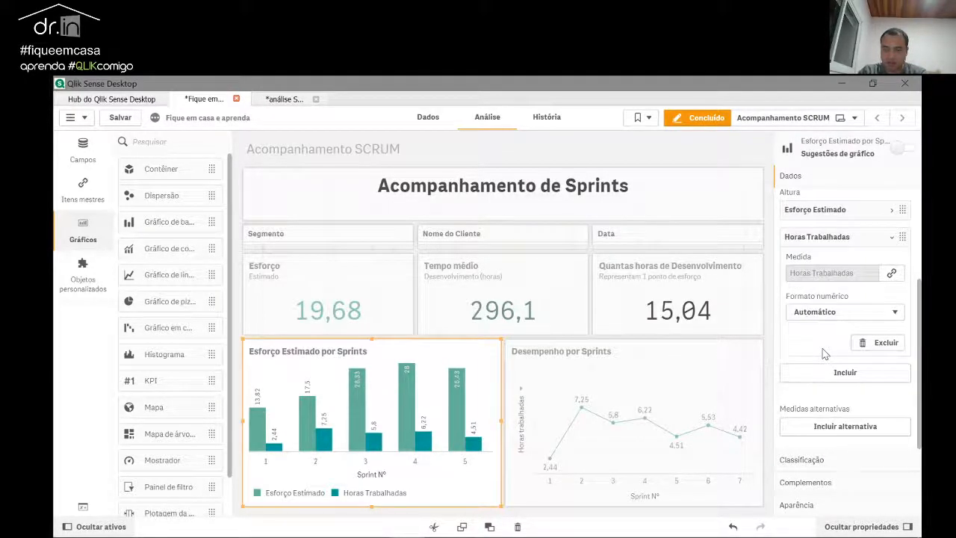
{"action": "left_click", "coordinate": [807, 508]}
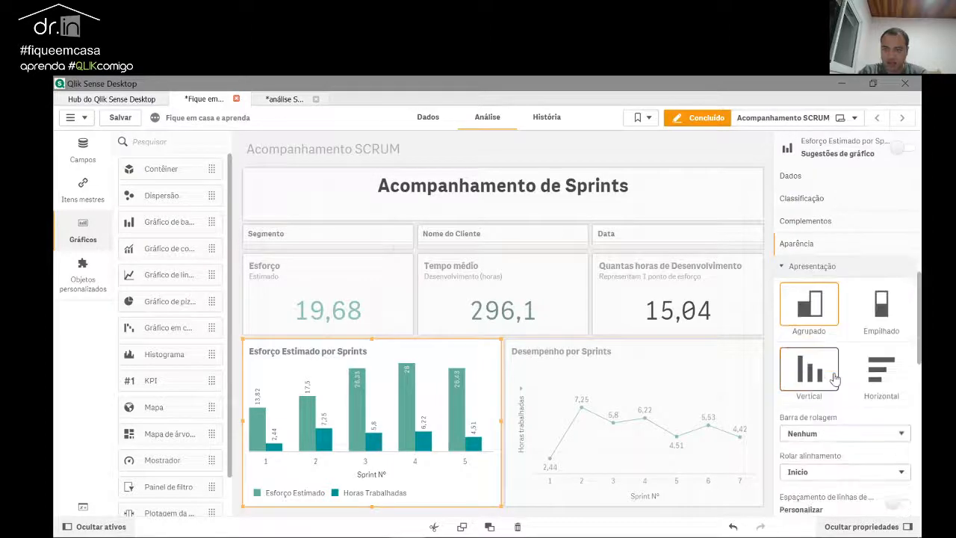
{"action": "scroll", "coordinate": [834, 379], "scroll_direction": "down", "scroll_amount": 1}
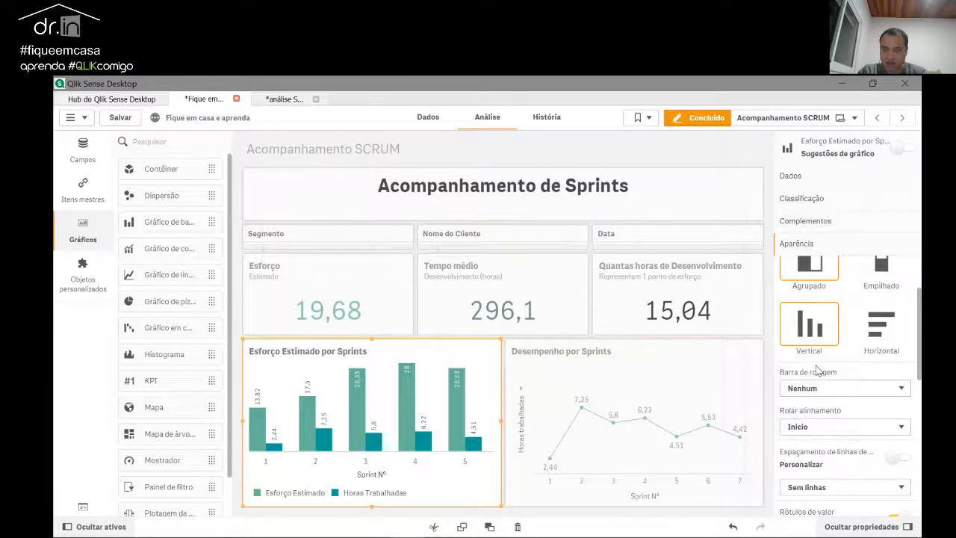
{"action": "scroll", "coordinate": [816, 369], "scroll_direction": "up", "scroll_amount": 1}
{"action": "scroll", "coordinate": [814, 381], "scroll_direction": "down", "scroll_amount": 1}
{"action": "scroll", "coordinate": [818, 340], "scroll_direction": "up", "scroll_amount": 1}
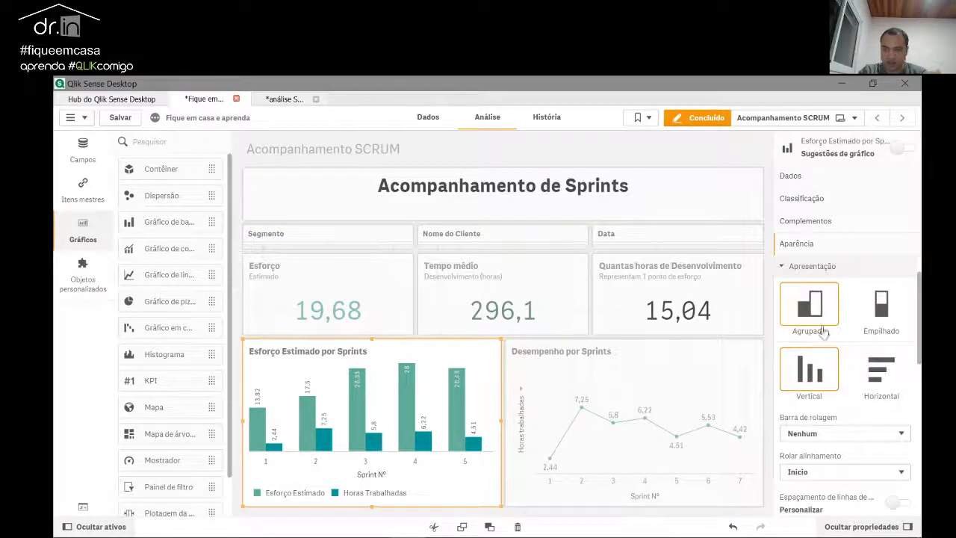
{"action": "left_click", "coordinate": [705, 119]}
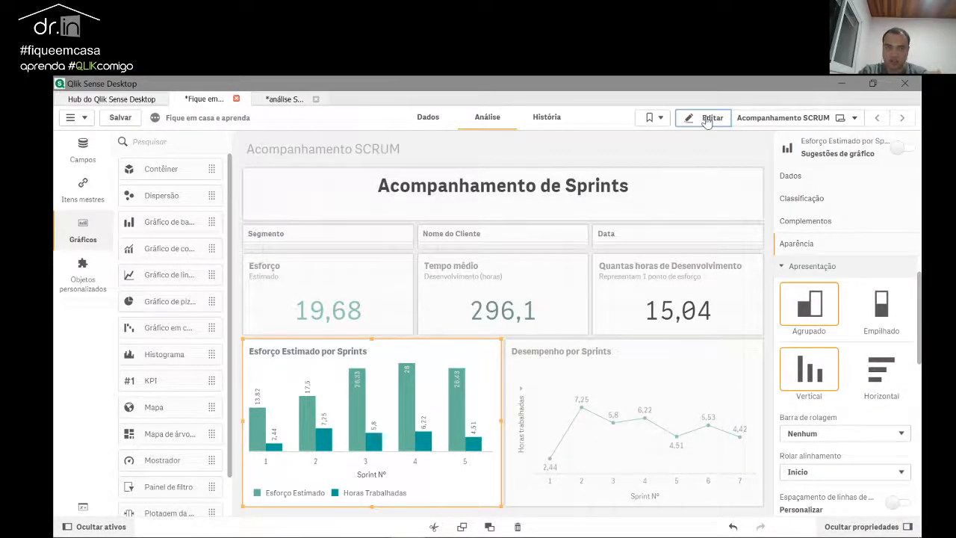
Step: In the análise SCRUM app, try Barra as the bar chart's Barra de rolagem and settle on Nenhum
{"action": "left_click", "coordinate": [285, 98]}
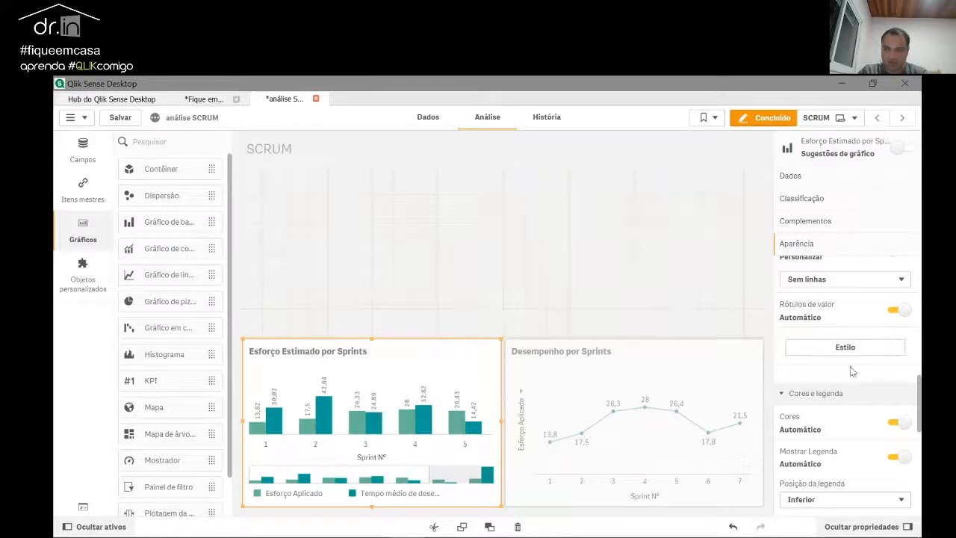
{"action": "scroll", "coordinate": [836, 351], "scroll_direction": "up", "scroll_amount": 6}
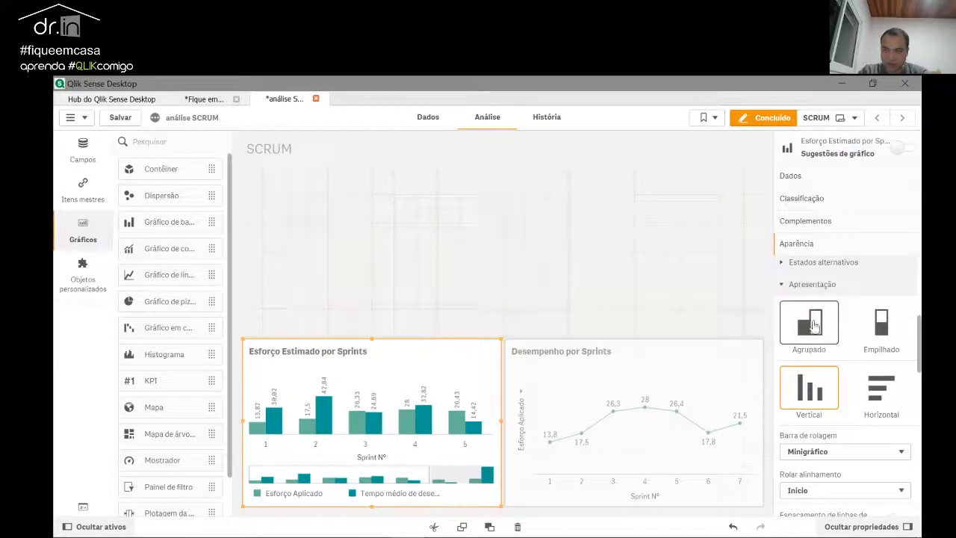
{"action": "scroll", "coordinate": [813, 387], "scroll_direction": "down", "scroll_amount": 2}
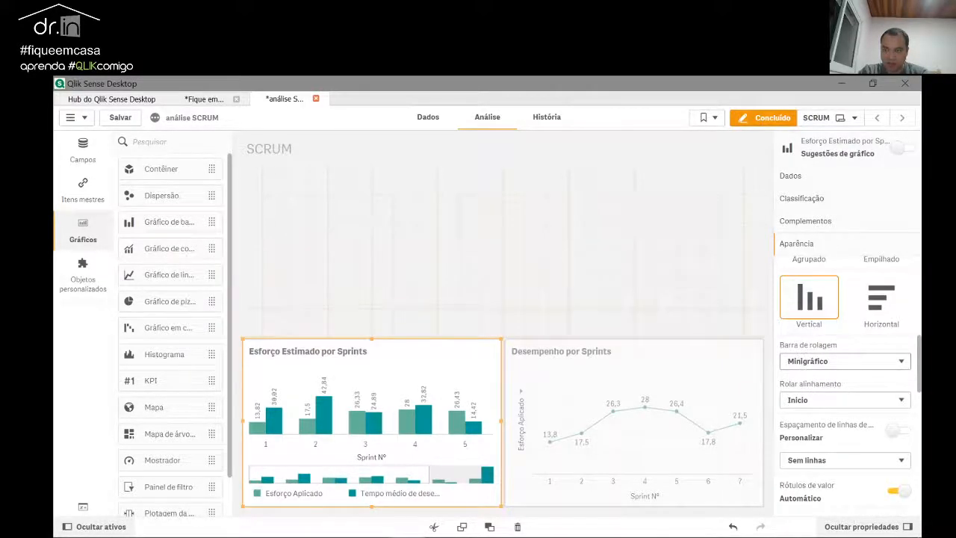
{"action": "left_click", "coordinate": [813, 361]}
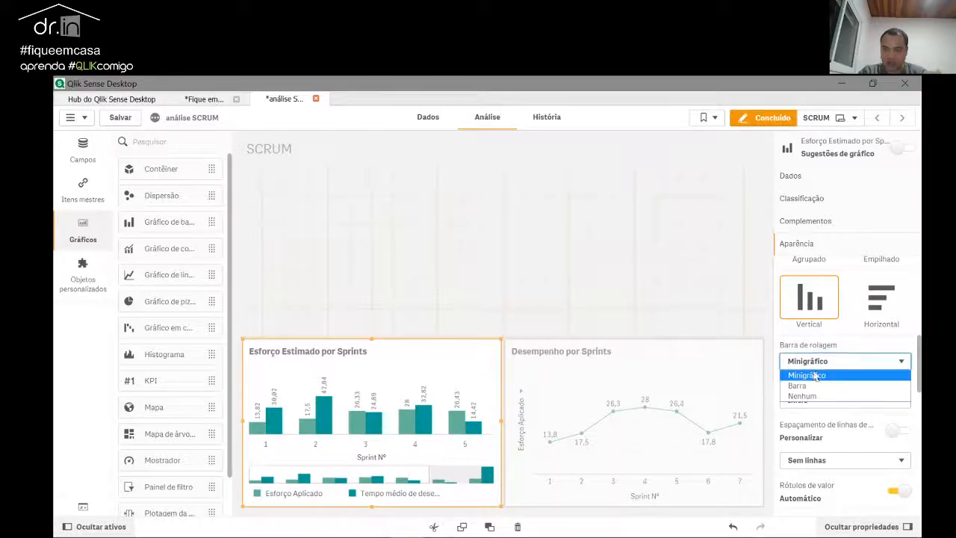
{"action": "left_click", "coordinate": [801, 384]}
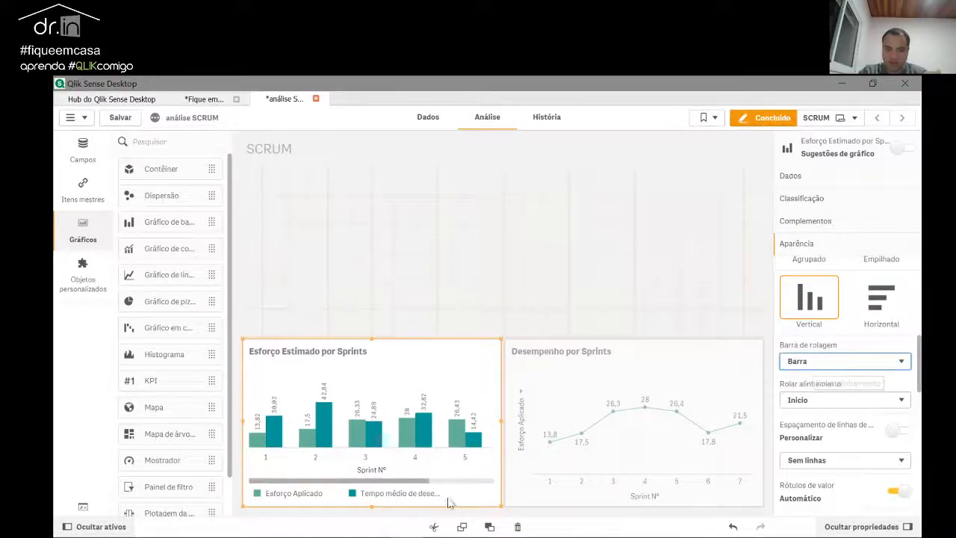
{"action": "left_click_drag", "start_coordinate": [366, 480], "coordinate": [415, 479]}
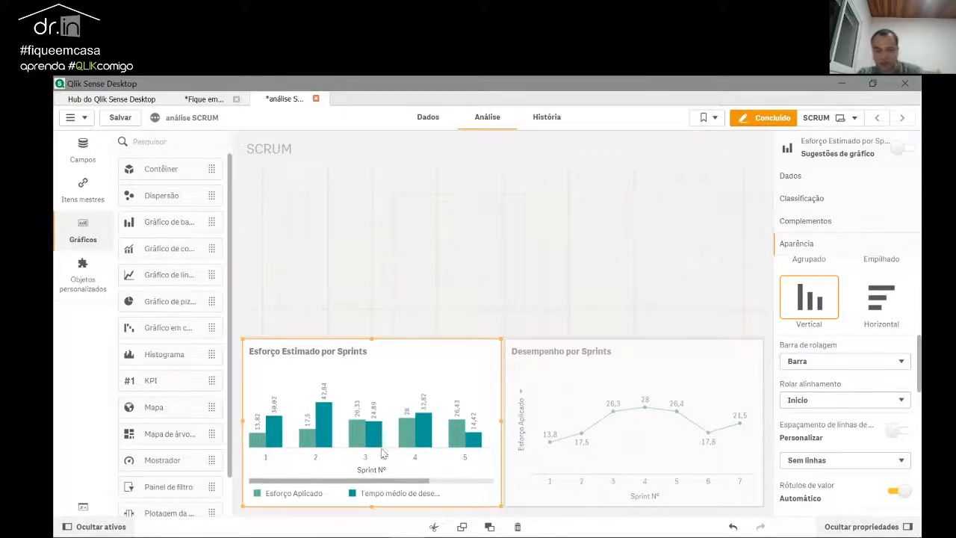
{"action": "left_click", "coordinate": [819, 369]}
{"action": "left_click", "coordinate": [811, 396]}
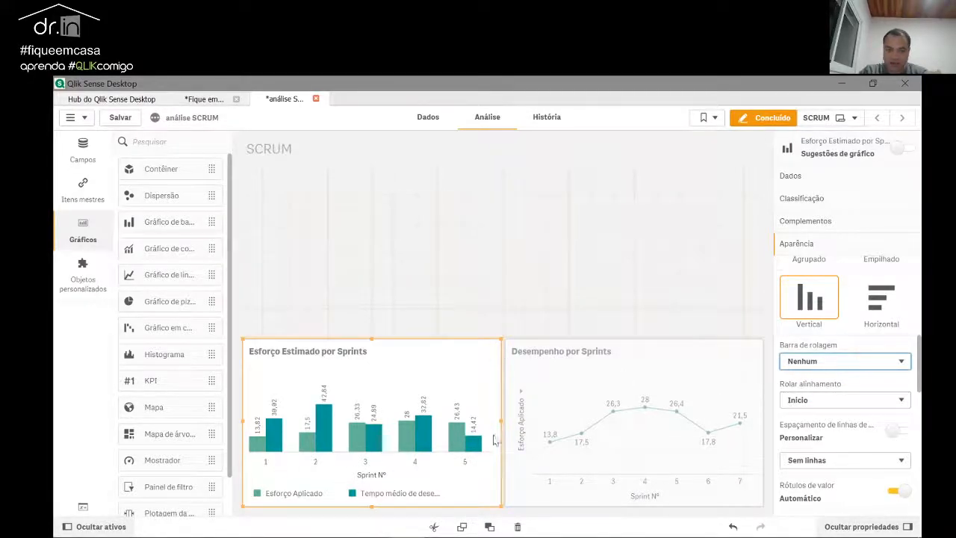
{"action": "left_click", "coordinate": [506, 275]}
Step: Check the charts and indicator cards on the Power BI dashboard against the SCRUM sheet in Qlik Sense
{"action": "key", "text": "alt+Tab"}
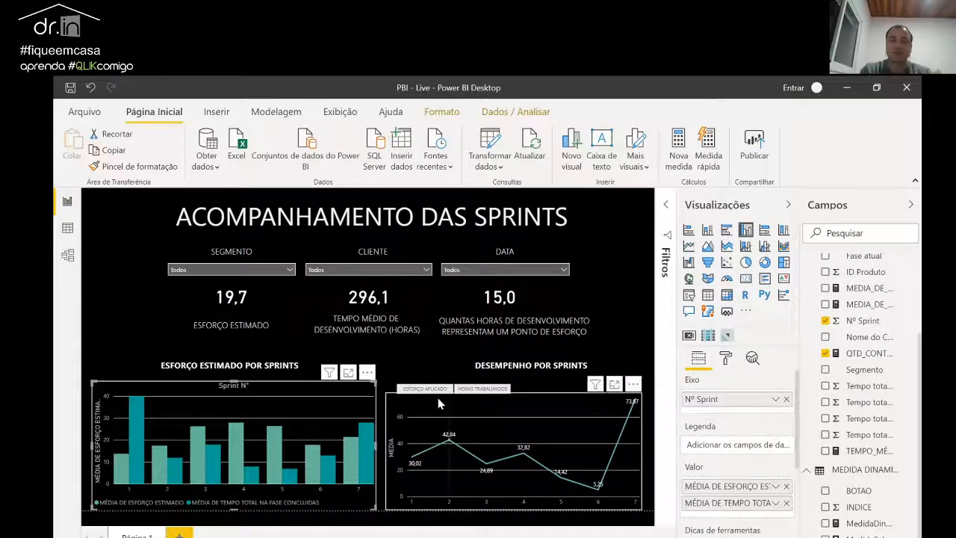
{"action": "mouse_move", "coordinate": [439, 399]}
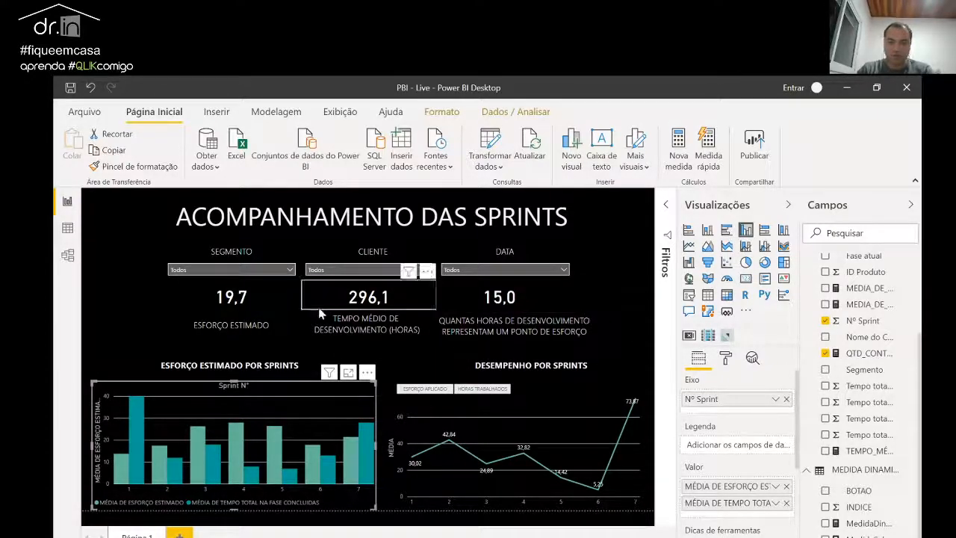
{"action": "key", "text": "alt+Tab"}
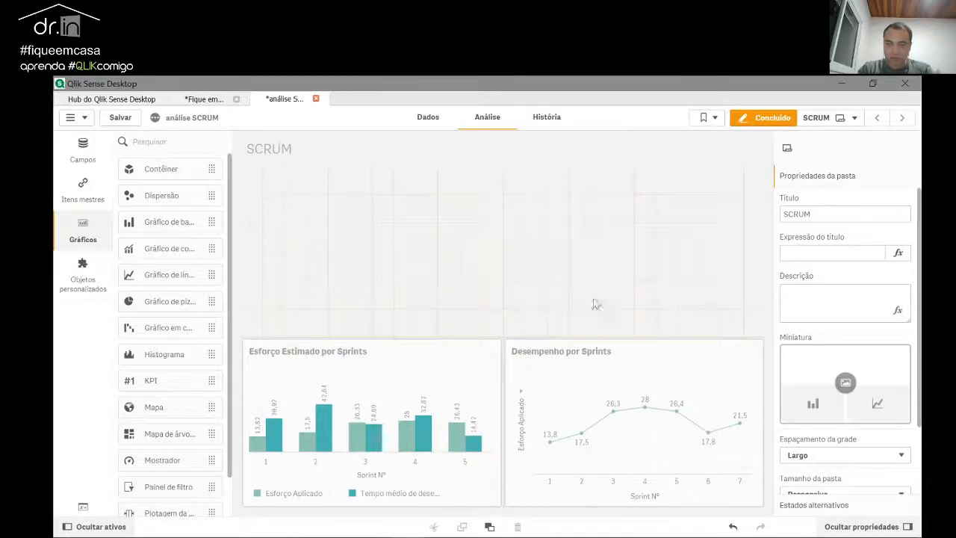
{"action": "key", "text": "alt+Tab"}
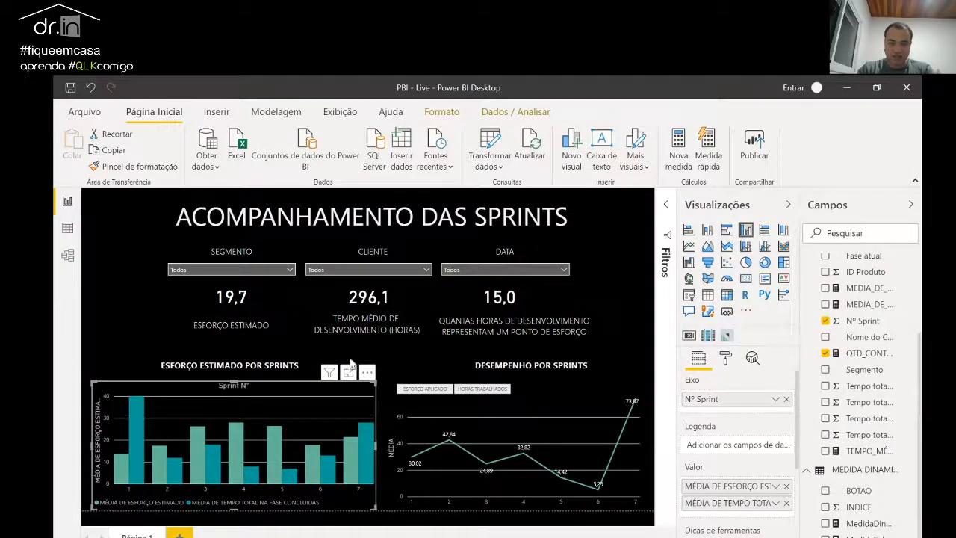
{"action": "key", "text": "alt+Tab"}
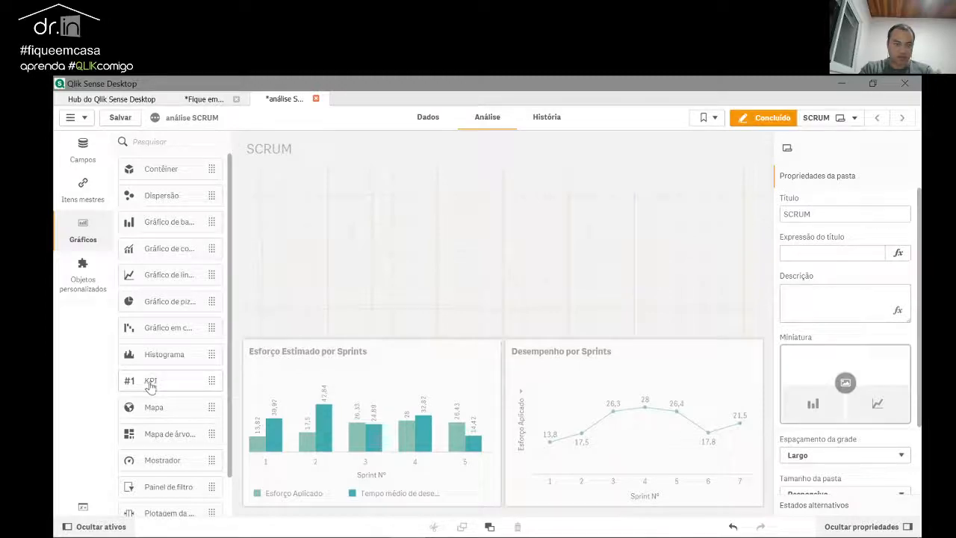
Step: Add a KPI above the bar chart with the Esforço Aplicado measure, checking the Power BI Esforço Estimado card for reference
{"action": "left_click_drag", "start_coordinate": [150, 383], "coordinate": [310, 282]}
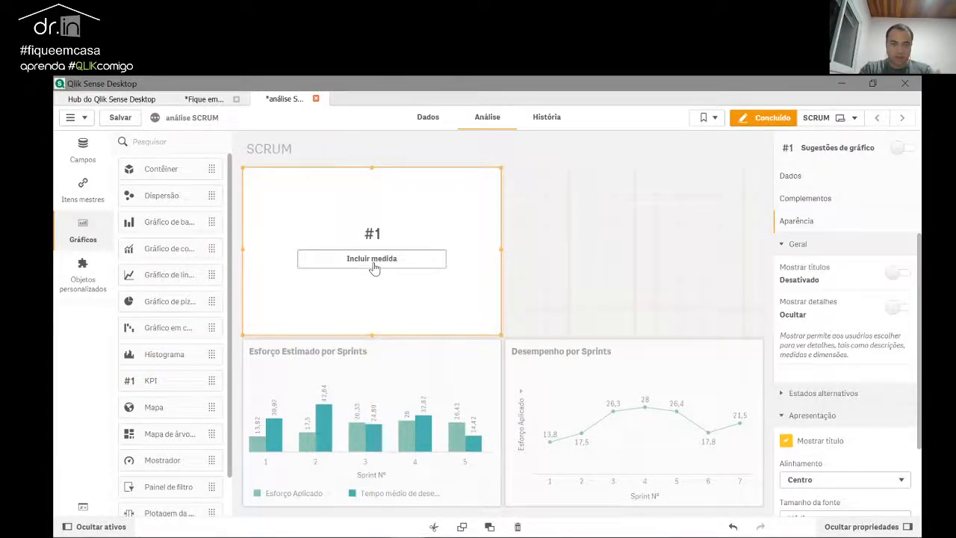
{"action": "key", "text": "alt+Tab"}
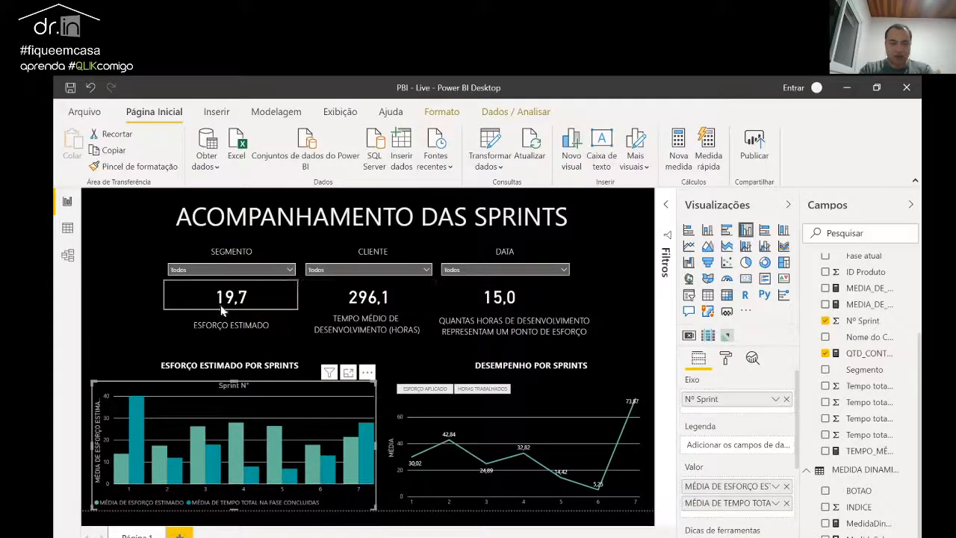
{"action": "key", "text": "alt+Tab"}
{"action": "left_click", "coordinate": [379, 260]}
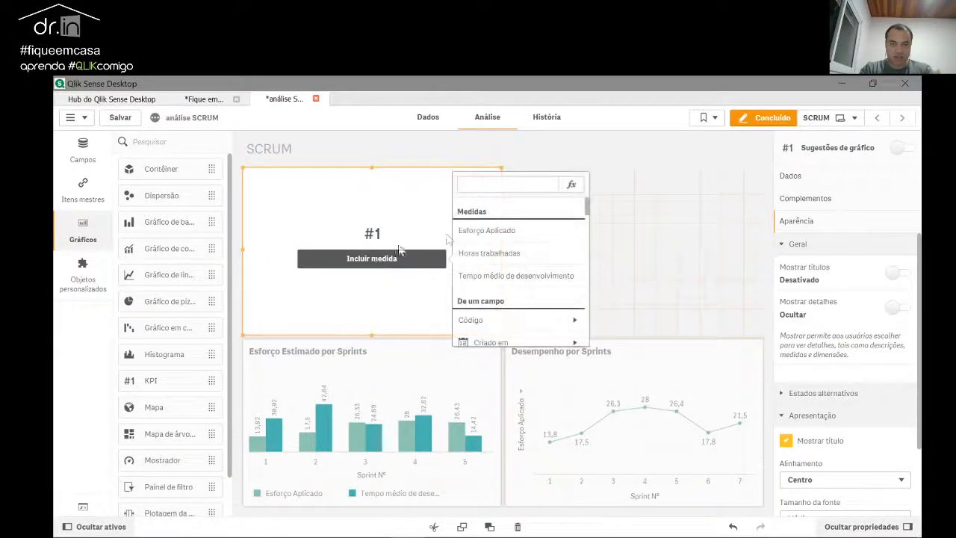
{"action": "left_click", "coordinate": [486, 230]}
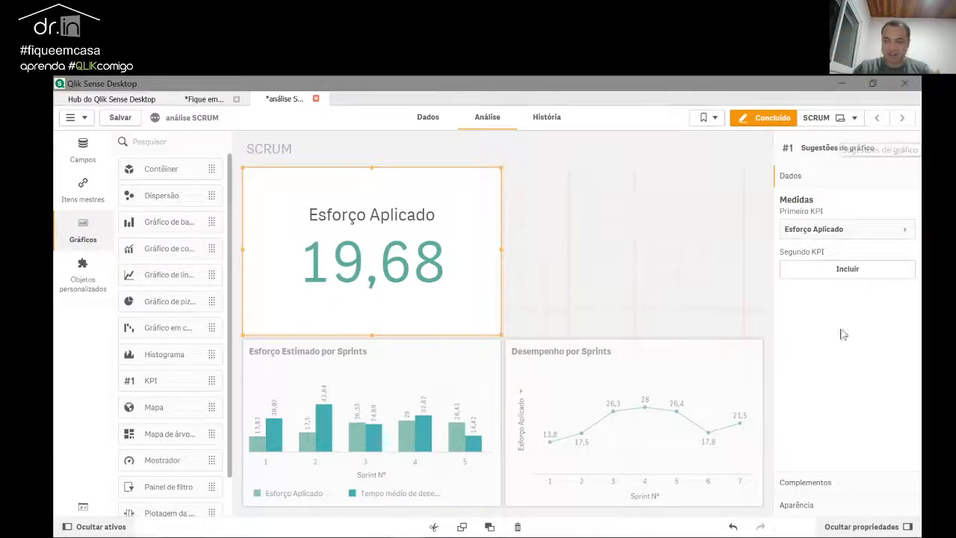
Step: Turn on Mostrar títulos for the KPI and enter the title Esforço and the subtitle Estimado
{"action": "left_click", "coordinate": [798, 506]}
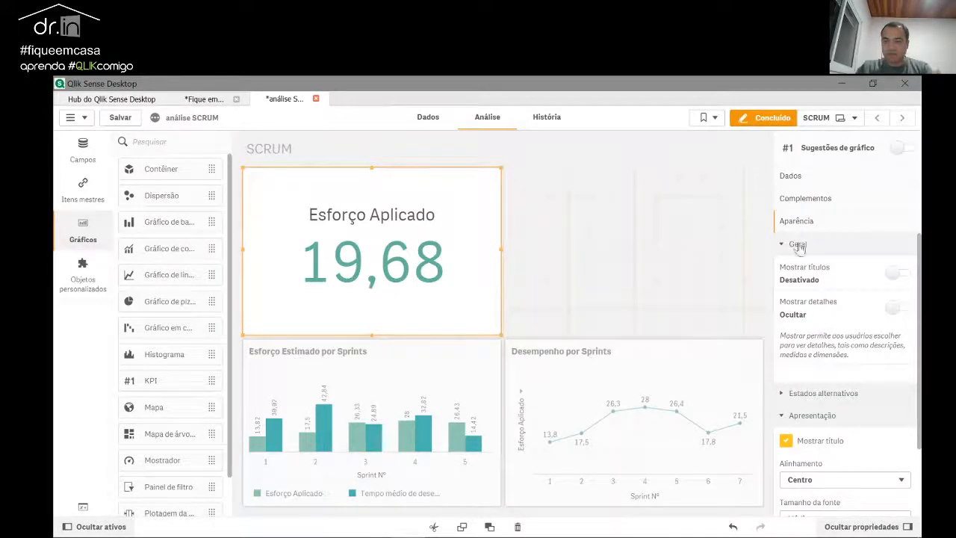
{"action": "left_click", "coordinate": [904, 276]}
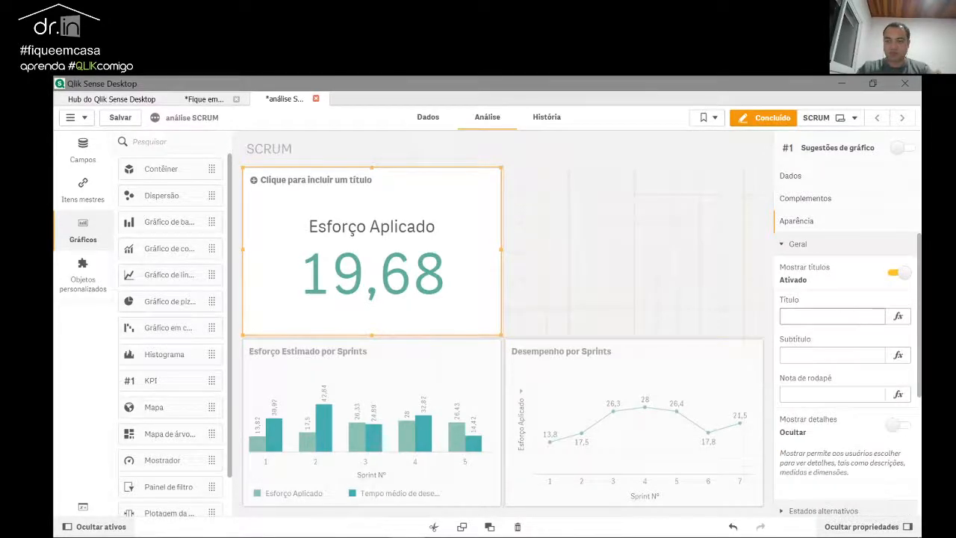
{"action": "left_click", "coordinate": [832, 316]}
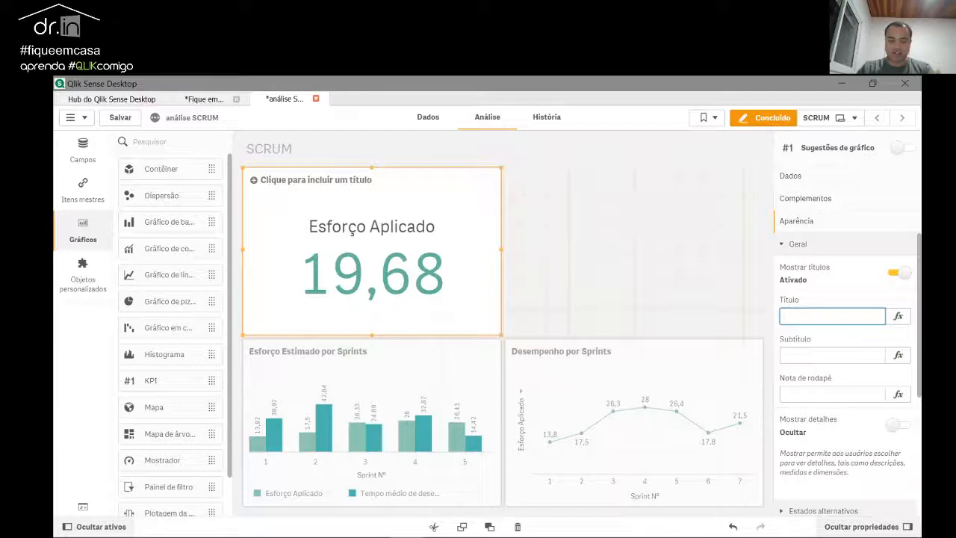
{"action": "type", "text": "Esforço"}
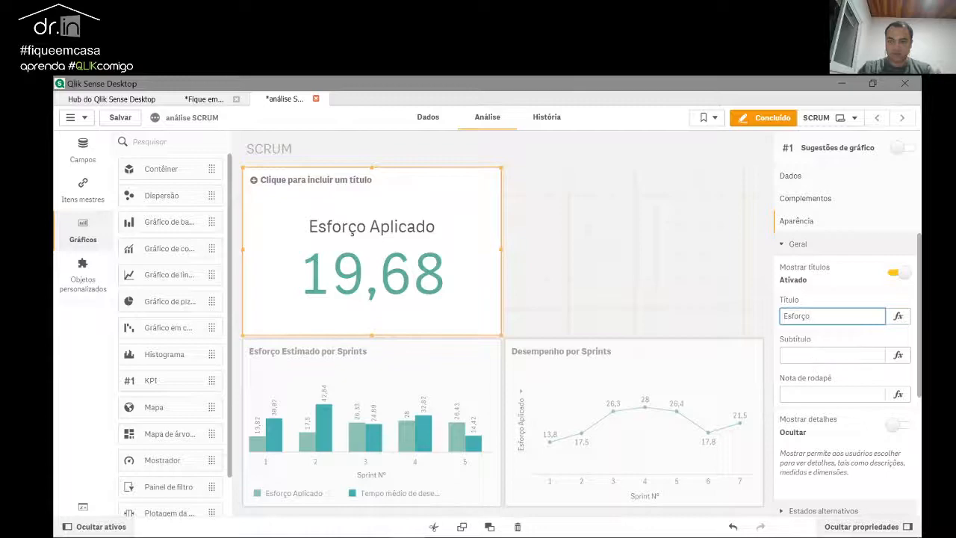
{"action": "left_click", "coordinate": [832, 355]}
{"action": "type", "text": "Estimado"}
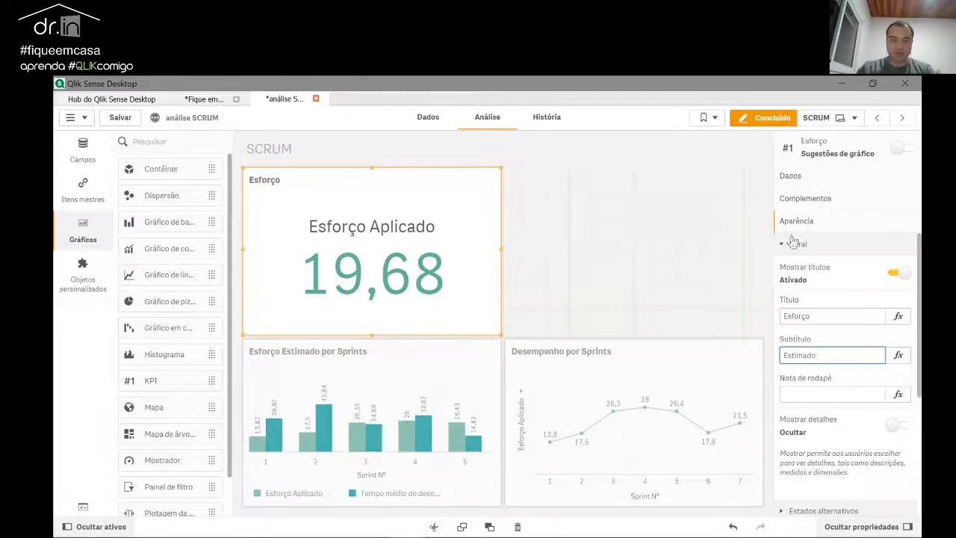
{"action": "key", "text": "Tab"}
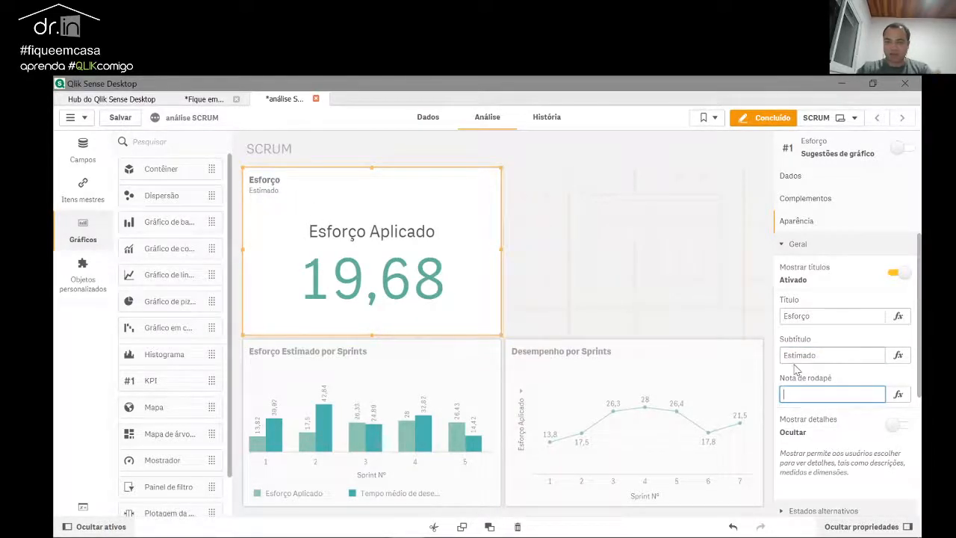
{"action": "scroll", "coordinate": [786, 369], "scroll_direction": "down", "scroll_amount": 1}
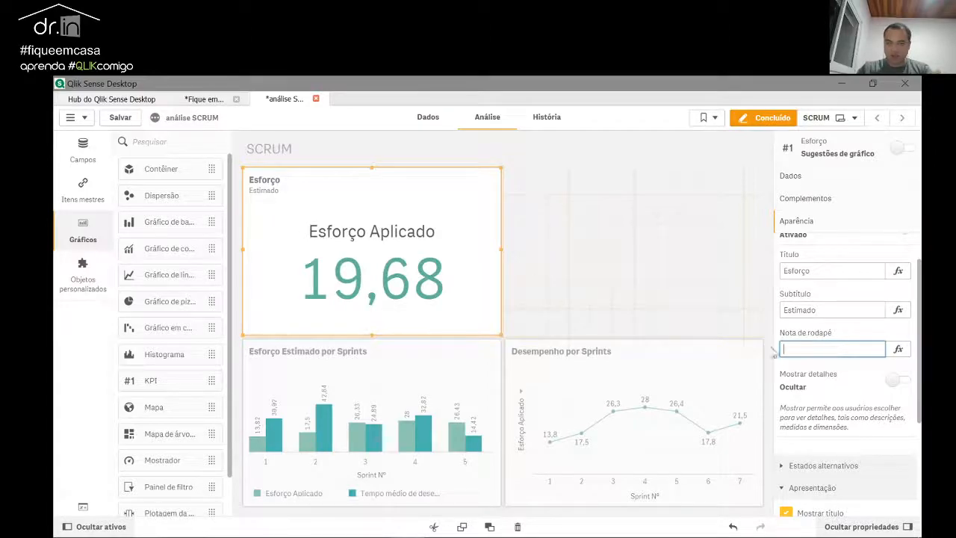
Step: Turn off Mostrar título for the Esforço KPI and shrink it to a shorter, narrower card directly above the bar chart
{"action": "scroll", "coordinate": [792, 359], "scroll_direction": "down", "scroll_amount": 2}
{"action": "scroll", "coordinate": [813, 362], "scroll_direction": "down", "scroll_amount": 1}
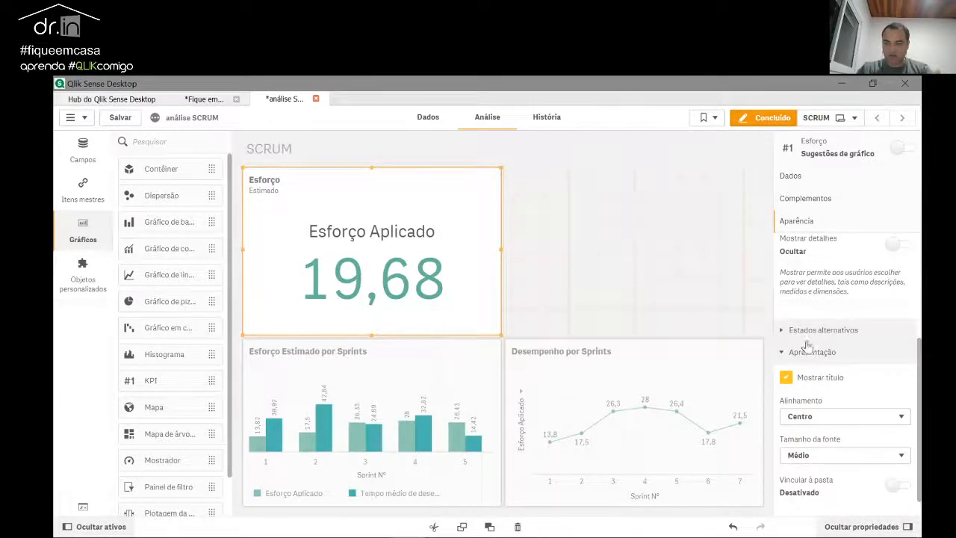
{"action": "left_click", "coordinate": [786, 379]}
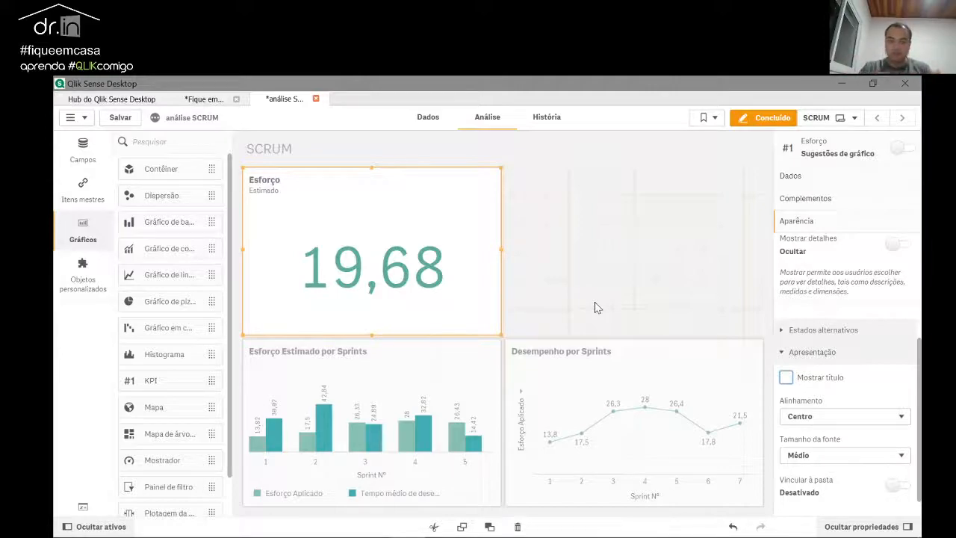
{"action": "left_click_drag", "start_coordinate": [371, 168], "coordinate": [371, 254]}
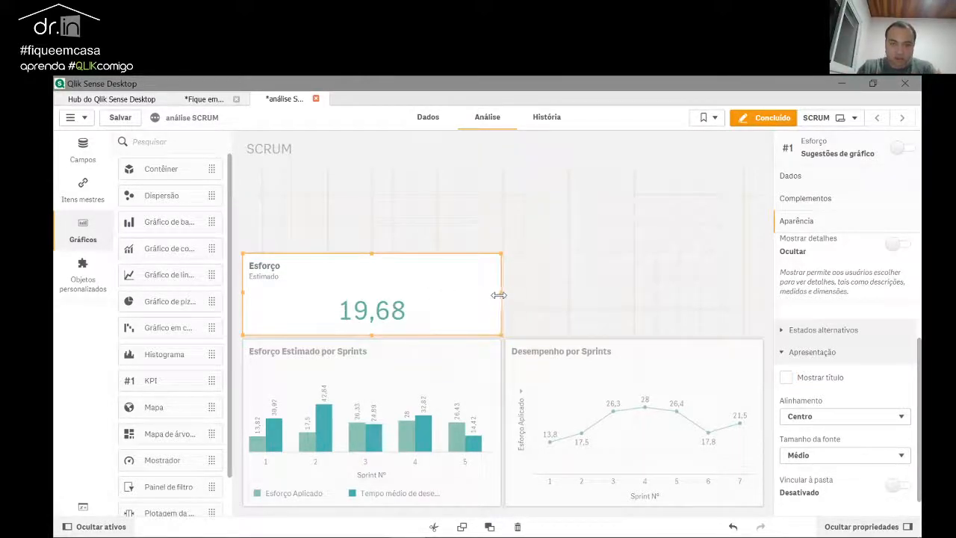
{"action": "left_click_drag", "start_coordinate": [499, 296], "coordinate": [427, 295]}
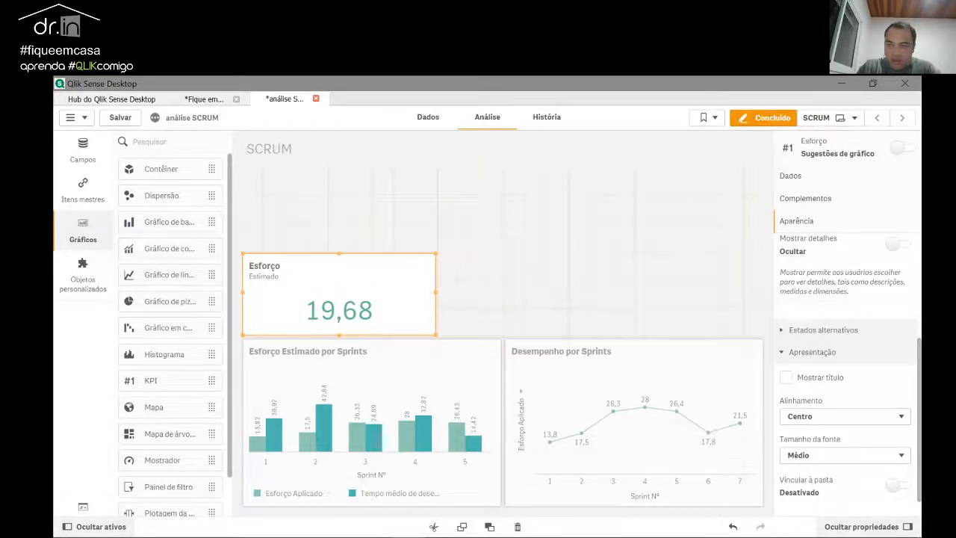
Step: Compare the Esforço KPI with and without Mostrar título, leave it off, and set Tamanho da fonte to Maior
{"action": "left_click", "coordinate": [787, 378]}
{"action": "left_click", "coordinate": [787, 378]}
{"action": "left_click", "coordinate": [787, 378]}
{"action": "left_click", "coordinate": [787, 378]}
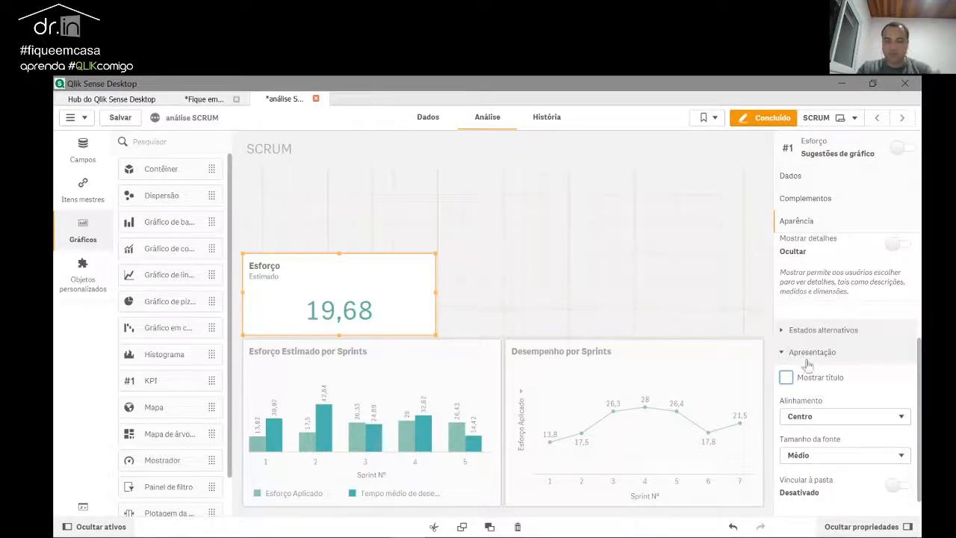
{"action": "scroll", "coordinate": [882, 385], "scroll_direction": "down", "scroll_amount": 1}
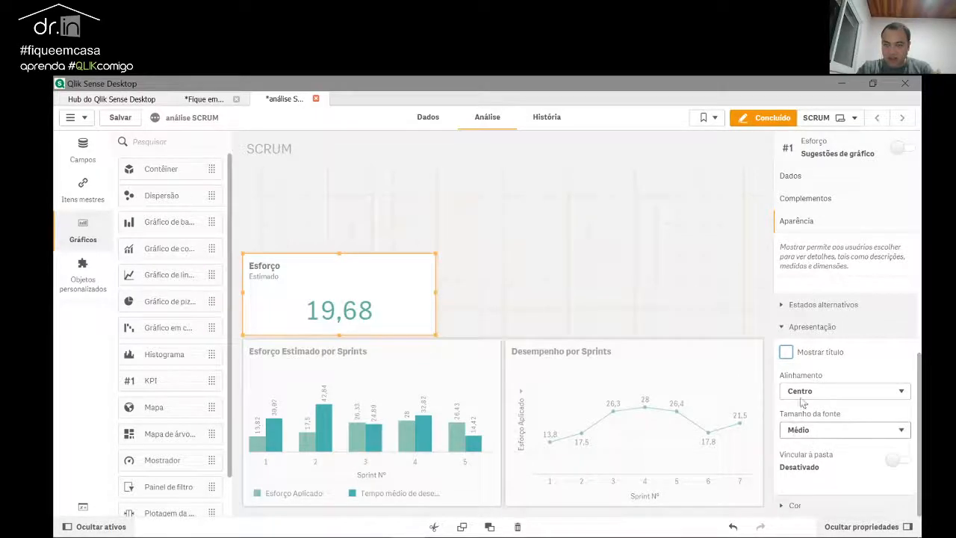
{"action": "scroll", "coordinate": [813, 366], "scroll_direction": "up", "scroll_amount": 2}
{"action": "scroll", "coordinate": [805, 419], "scroll_direction": "down", "scroll_amount": 2}
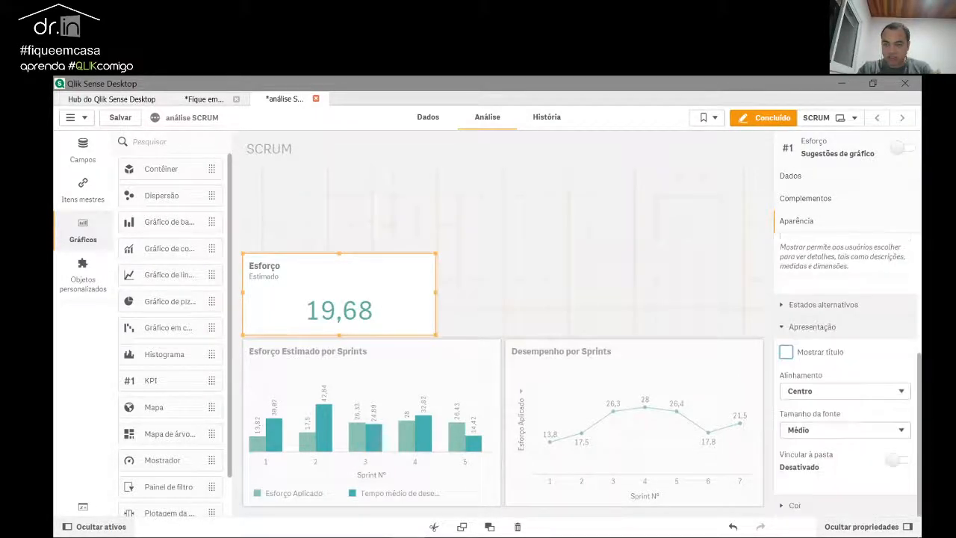
{"action": "left_click", "coordinate": [813, 430]}
{"action": "left_click", "coordinate": [811, 465]}
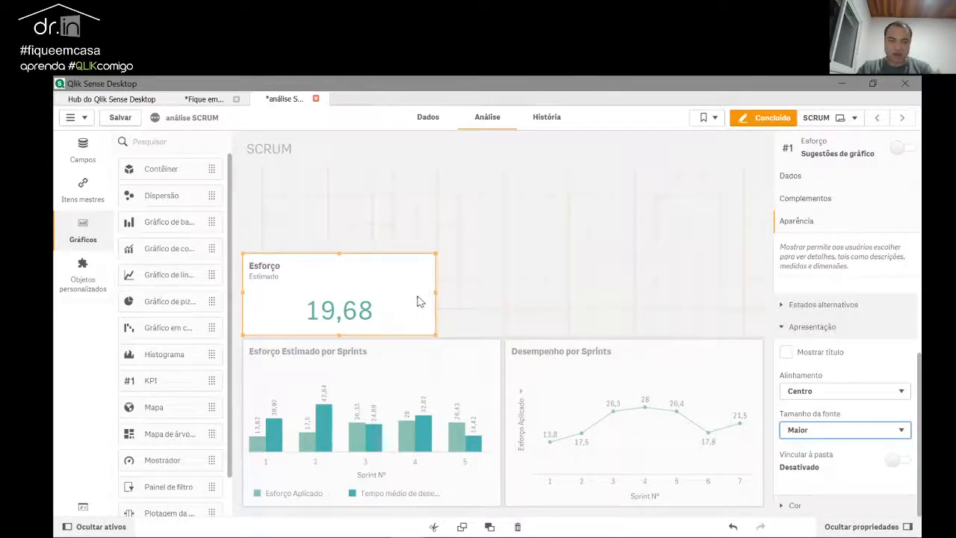
Step: Add a wider second KPI beside the Esforço card with the Tempo médio de desenvolvimento measure, checking the Power BI cards for reference
{"action": "left_click_drag", "start_coordinate": [173, 388], "coordinate": [469, 305]}
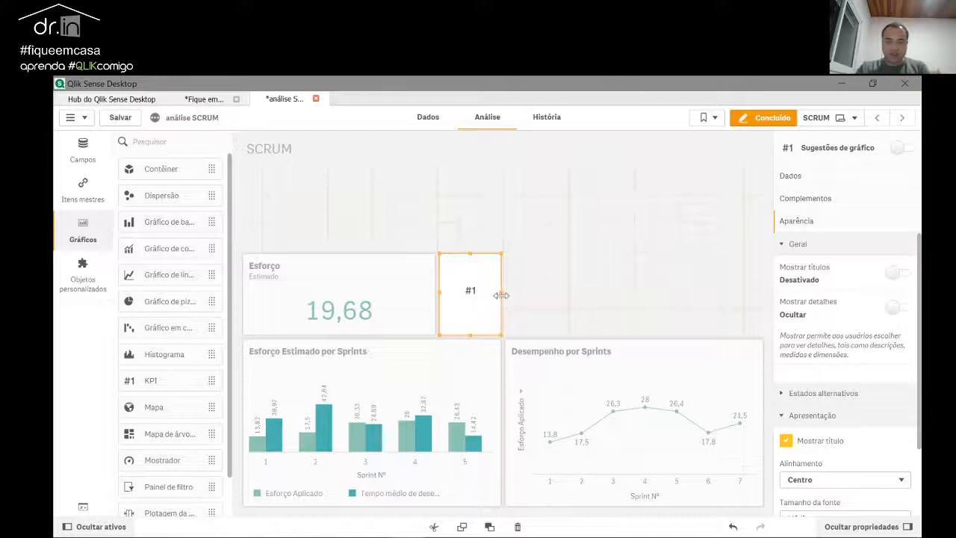
{"action": "left_click_drag", "start_coordinate": [500, 292], "coordinate": [589, 299]}
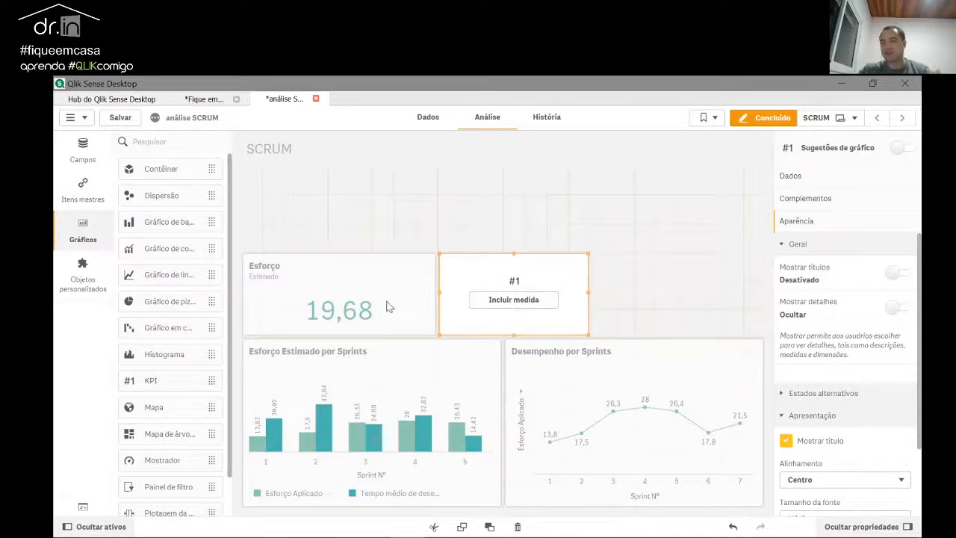
{"action": "left_click", "coordinate": [523, 310]}
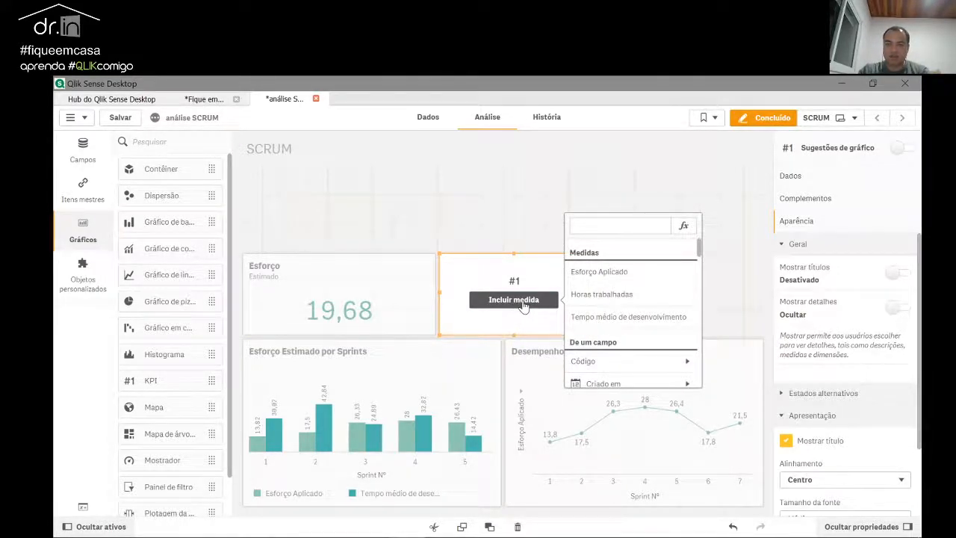
{"action": "key", "text": "alt+Tab"}
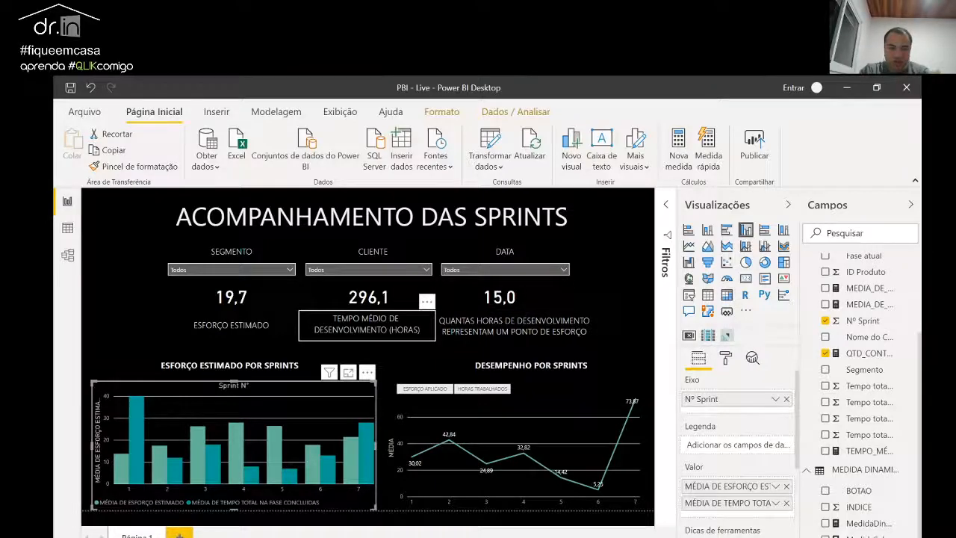
{"action": "key", "text": "alt+Tab"}
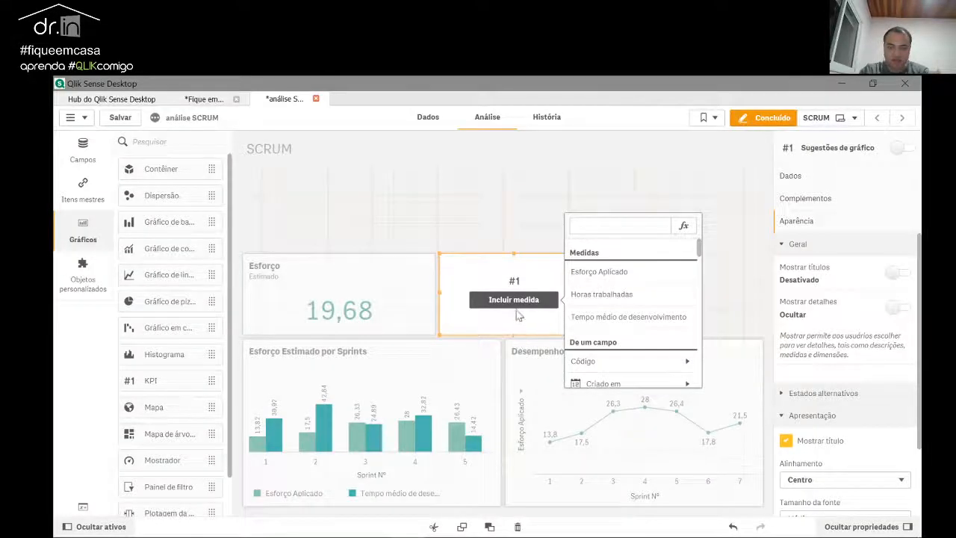
{"action": "left_click", "coordinate": [628, 317]}
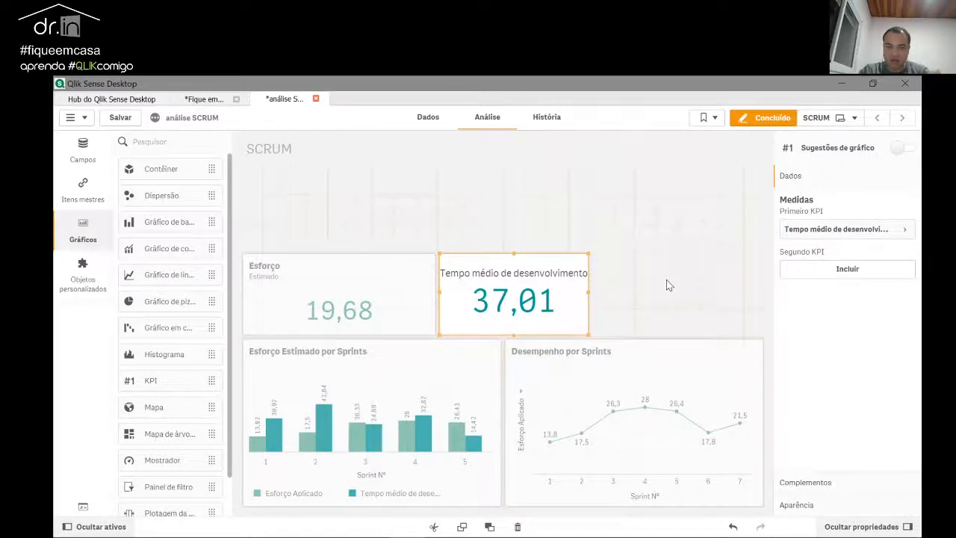
Step: In Power BI, inspect the formula behind the Tempo Médio de Desenvolvimento (Horas) card and copy the measure name TEMPO_MÉDIO_DE_DESENVOLVIMENTO_(HORAS)
{"action": "key", "text": "alt+Tab"}
{"action": "left_click", "coordinate": [368, 304]}
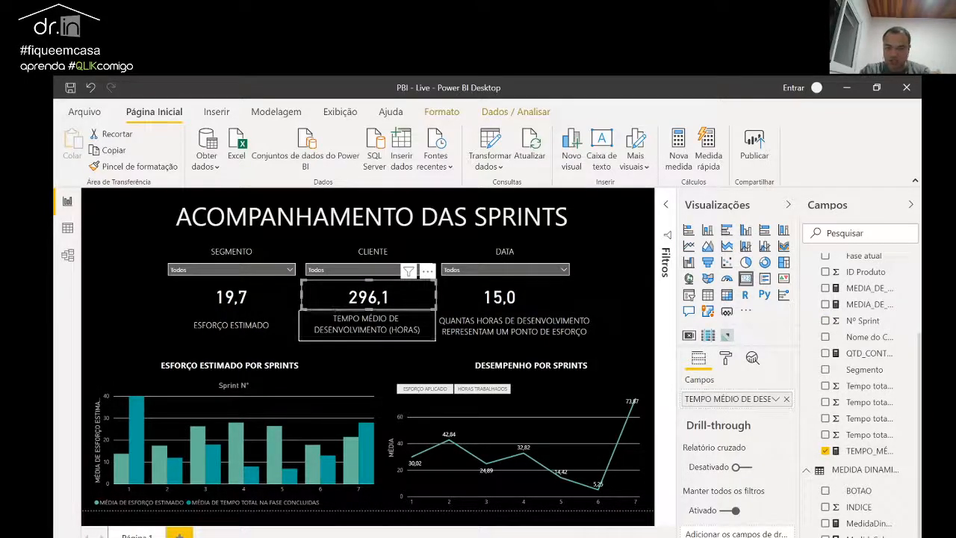
{"action": "left_click", "coordinate": [868, 451]}
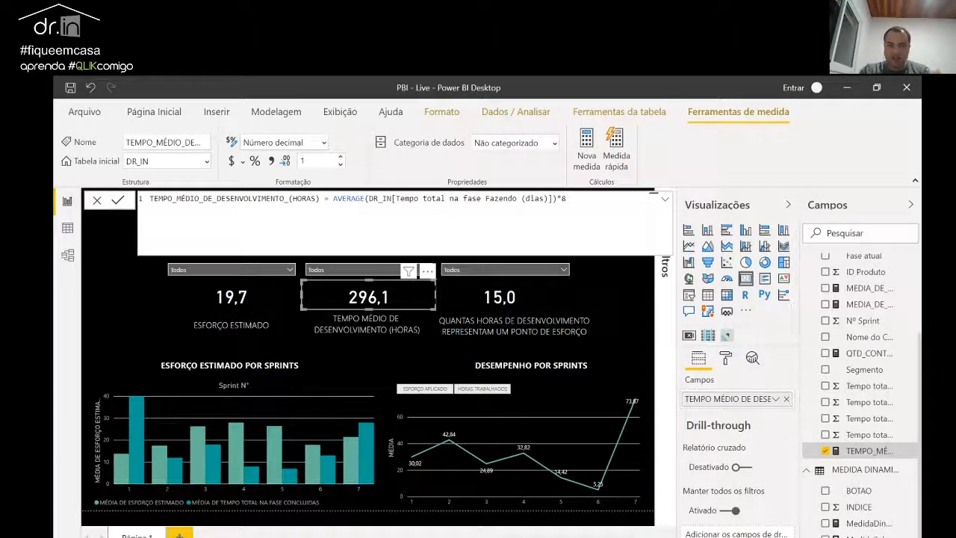
{"action": "left_click_drag", "start_coordinate": [566, 199], "coordinate": [333, 199]}
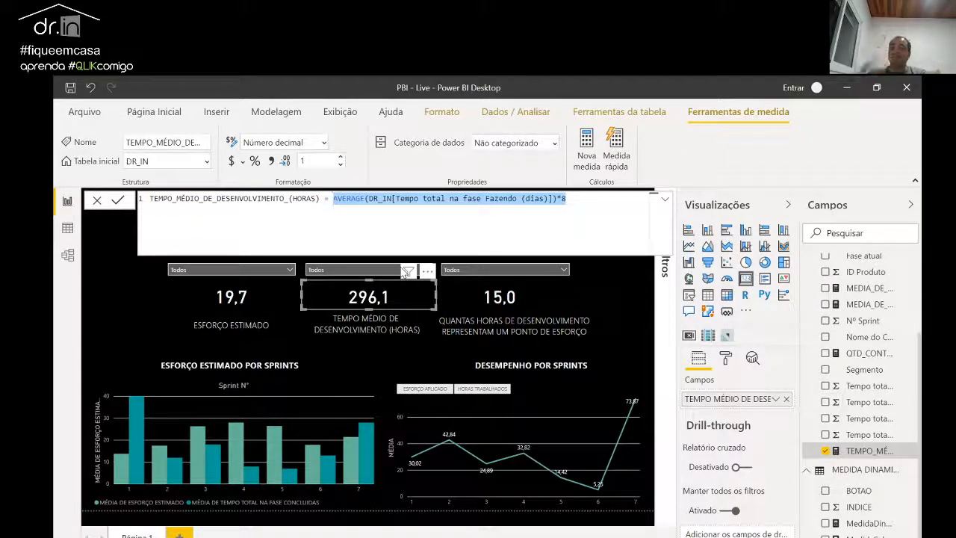
{"action": "key", "text": "ctrl+a"}
{"action": "left_click_drag", "start_coordinate": [150, 199], "coordinate": [323, 199]}
{"action": "key", "text": "ctrl+c"}
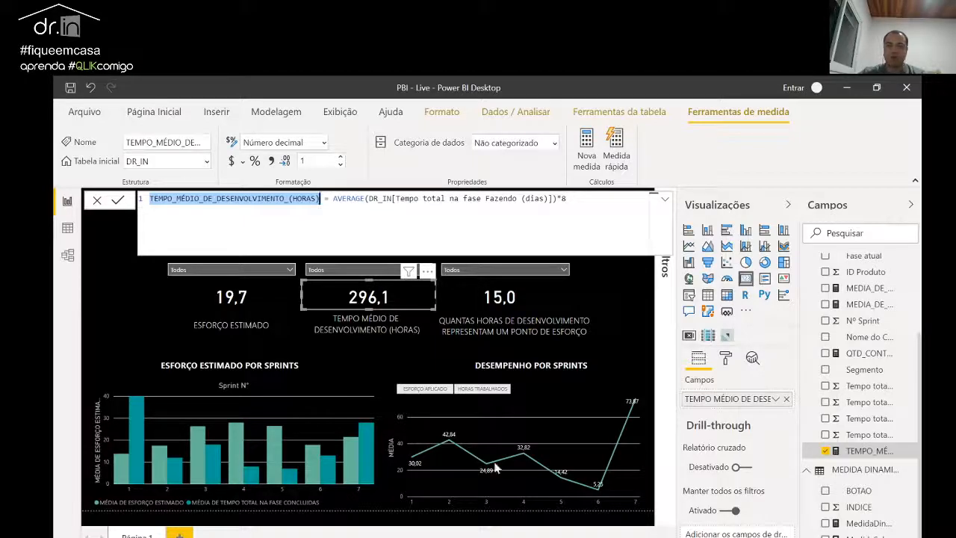
Step: In Qlik Sense, start a new master measure and paste TEMPO_MÉDIO_DE_DESENVOLVIMENTO_(HORAS) as its name
{"action": "key", "text": "alt+Tab"}
{"action": "left_click", "coordinate": [81, 188]}
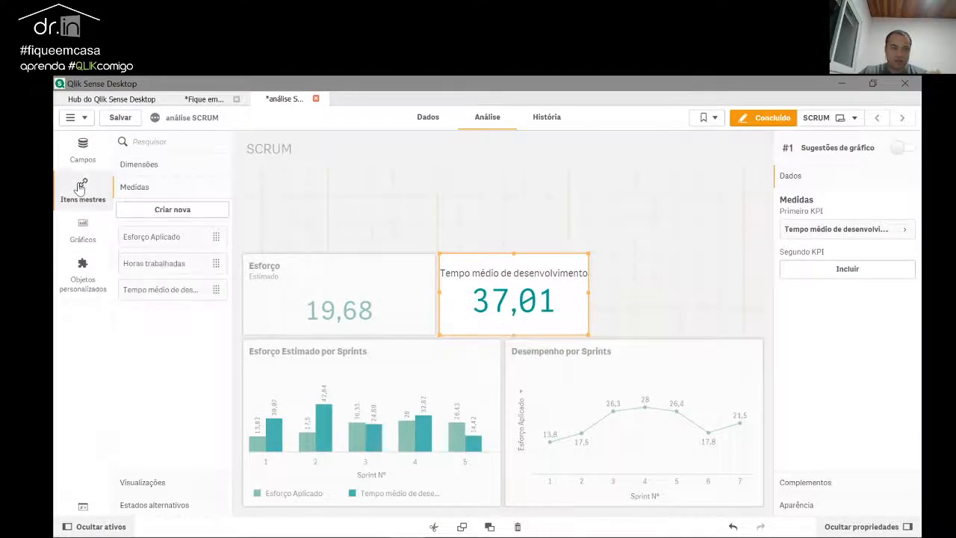
{"action": "left_click", "coordinate": [153, 210]}
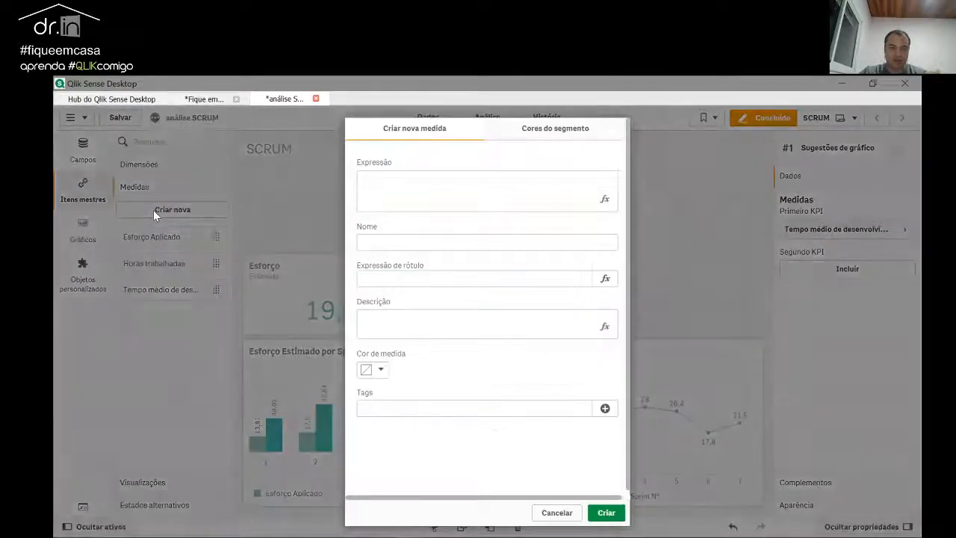
{"action": "left_click", "coordinate": [360, 244]}
{"action": "key", "text": "ctrl+v"}
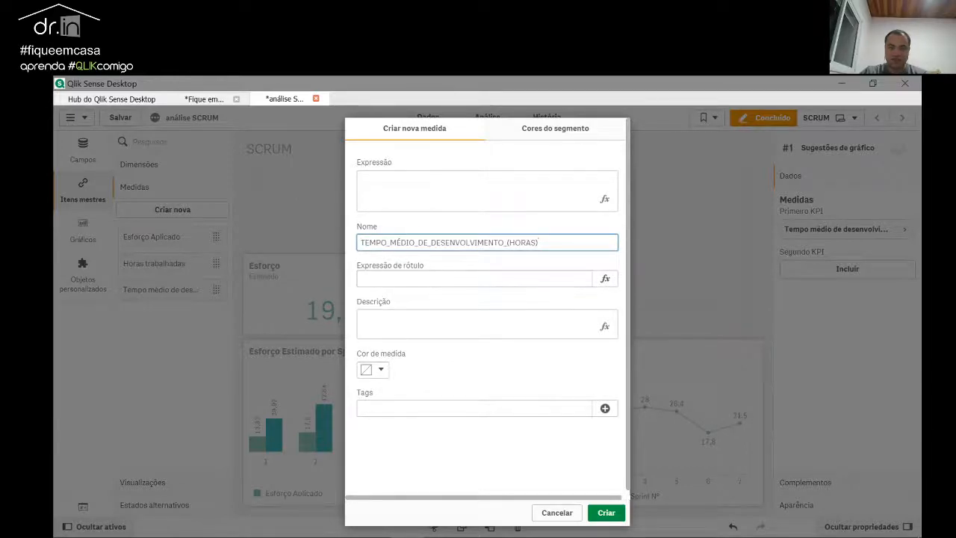
Step: Build the new measure's expression as Avg([Tempo total na fase Fazendo (dias)])*8
{"action": "left_click", "coordinate": [605, 199]}
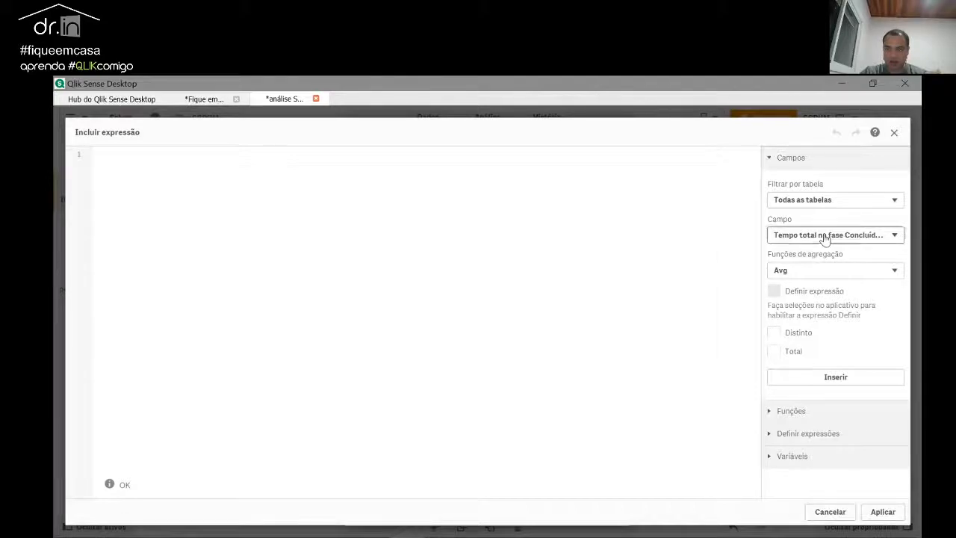
{"action": "left_click", "coordinate": [825, 236]}
{"action": "type", "text": "tempo"}
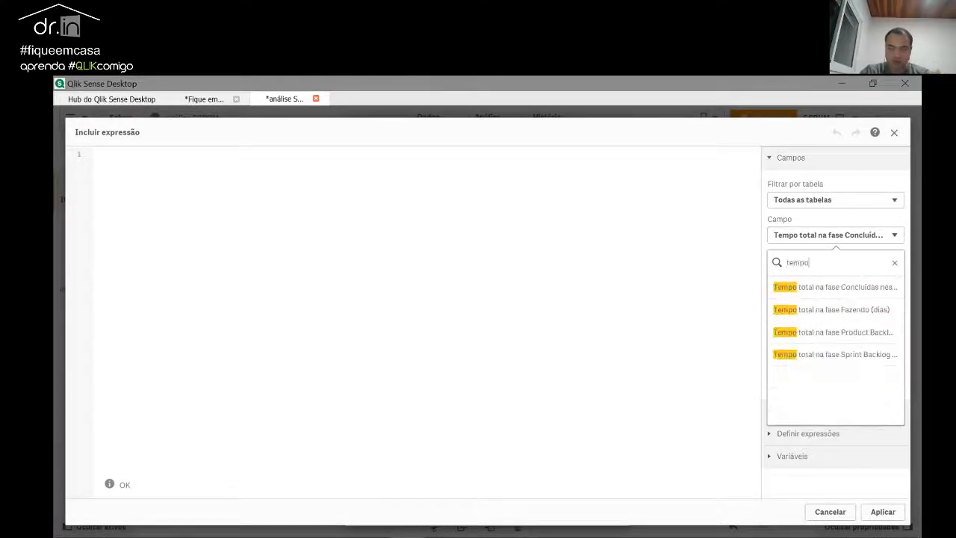
{"action": "left_click", "coordinate": [877, 308]}
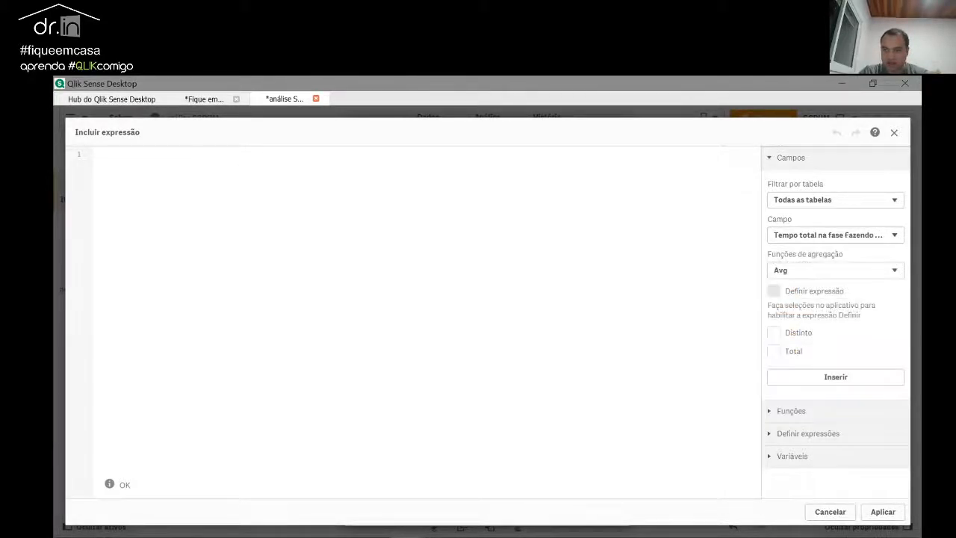
{"action": "left_click", "coordinate": [782, 277]}
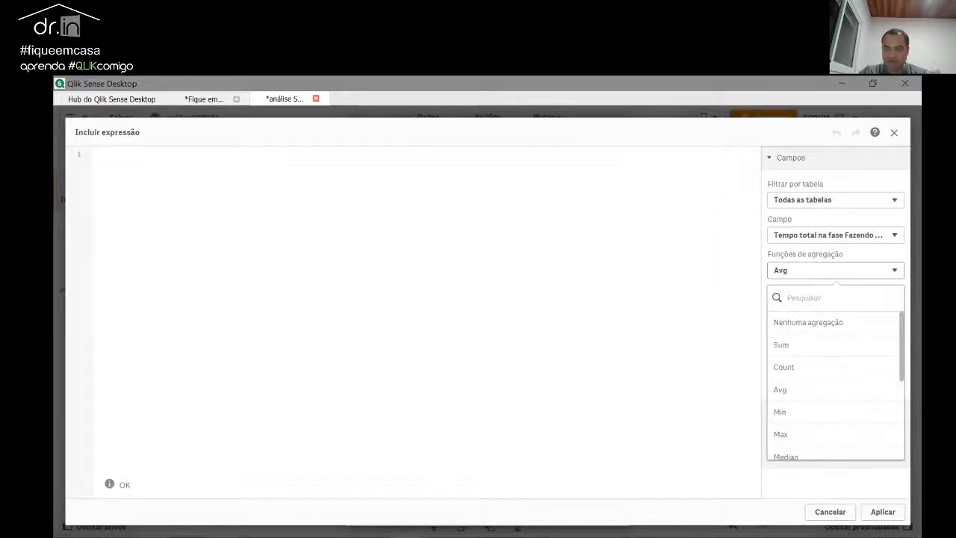
{"action": "left_click", "coordinate": [796, 387]}
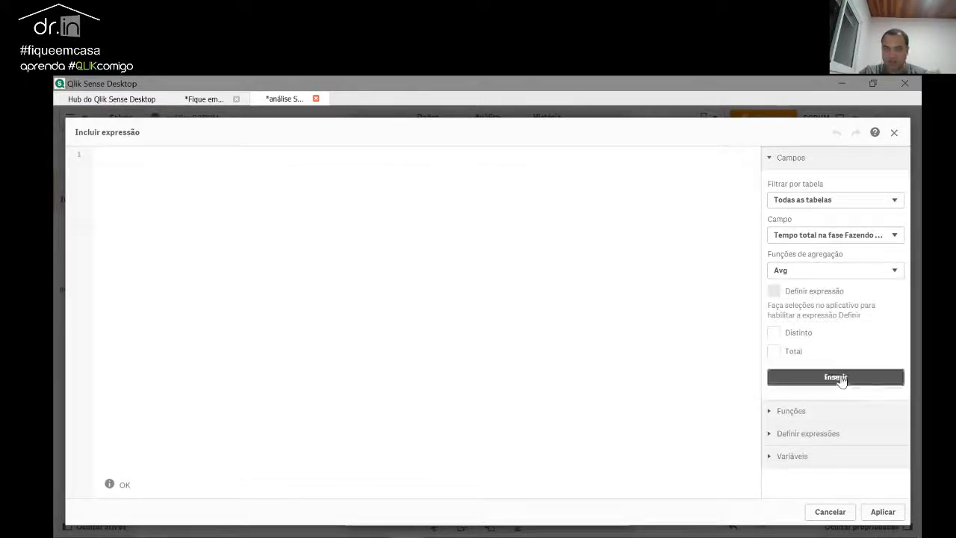
{"action": "left_click", "coordinate": [840, 380]}
{"action": "type", "text": "*8"}
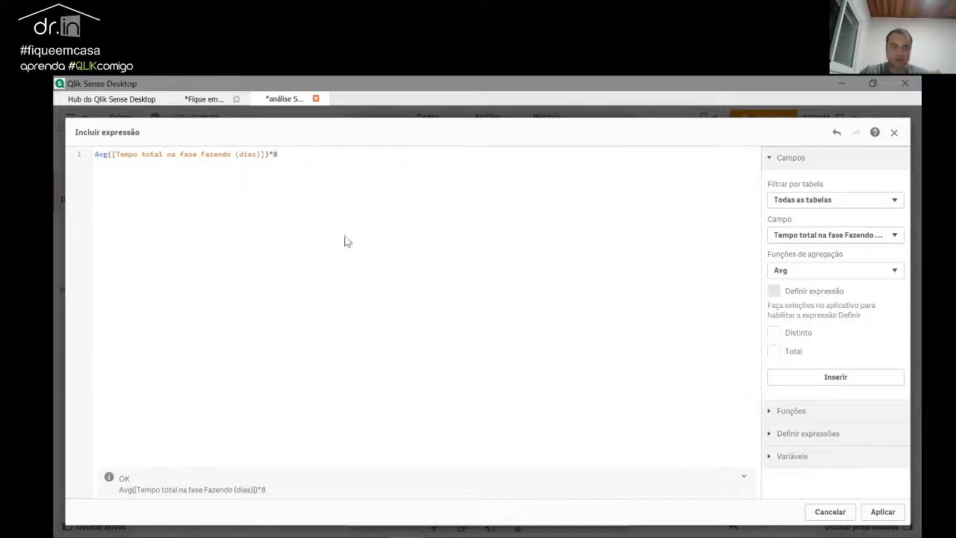
Step: Check the expression against the AVERAGE formula in Power BI, and apply it to the new Qlik Sense measure
{"action": "key", "text": "alt+Tab"}
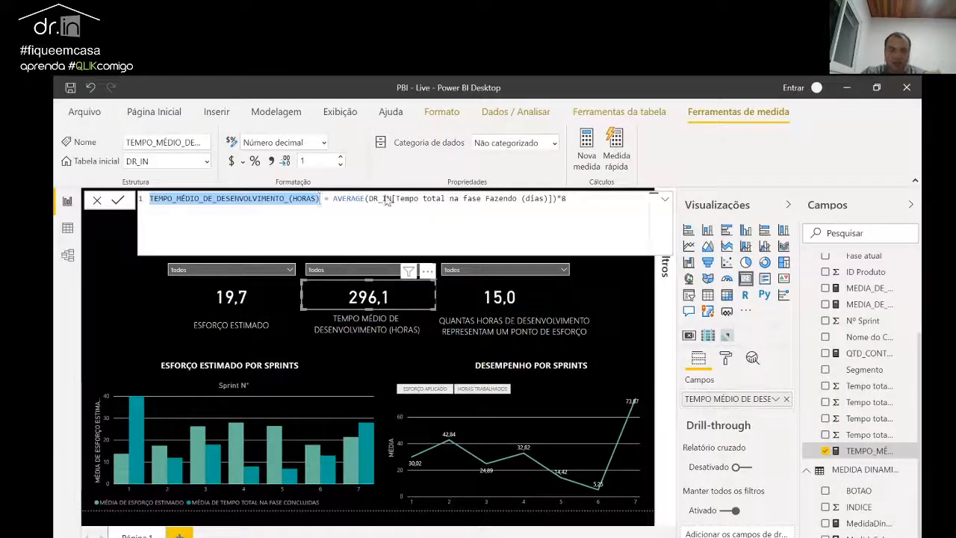
{"action": "left_click_drag", "start_coordinate": [447, 198], "coordinate": [566, 198]}
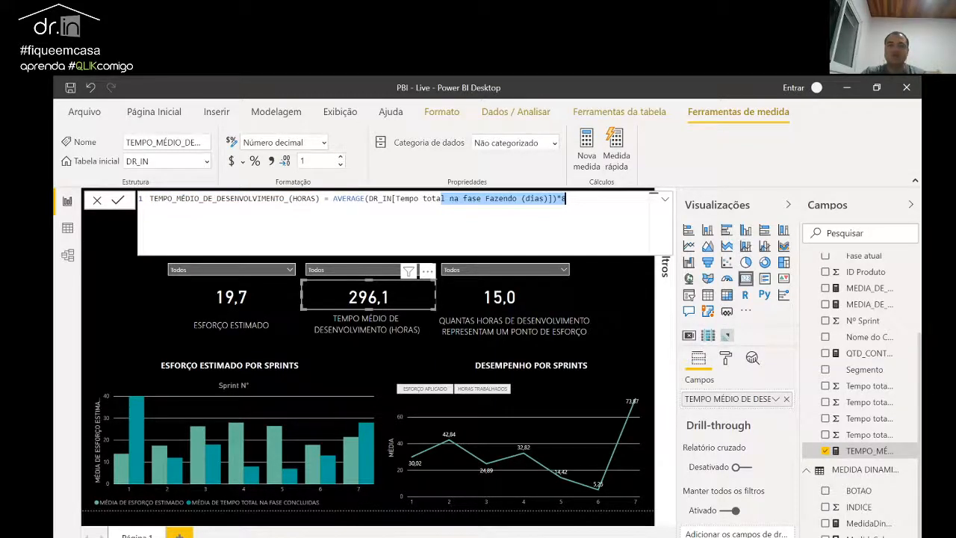
{"action": "key", "text": "alt+Tab"}
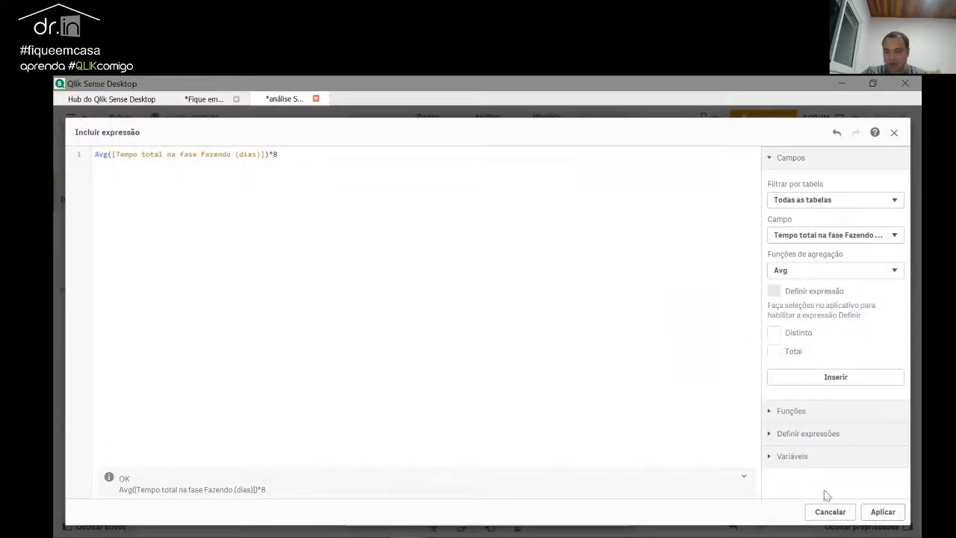
{"action": "left_click", "coordinate": [883, 512]}
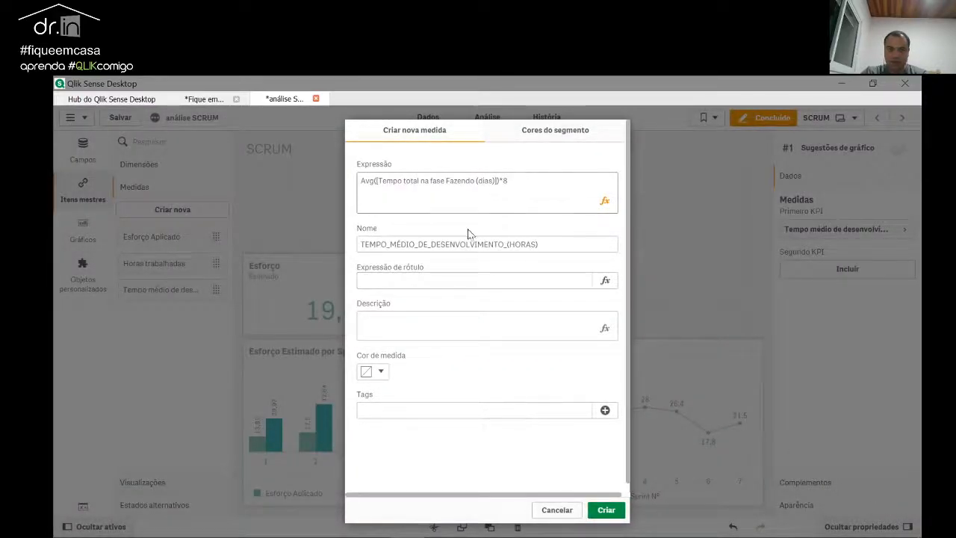
Step: Set the new measure's colour to black (#000000) and create the measure
{"action": "left_click", "coordinate": [377, 371]}
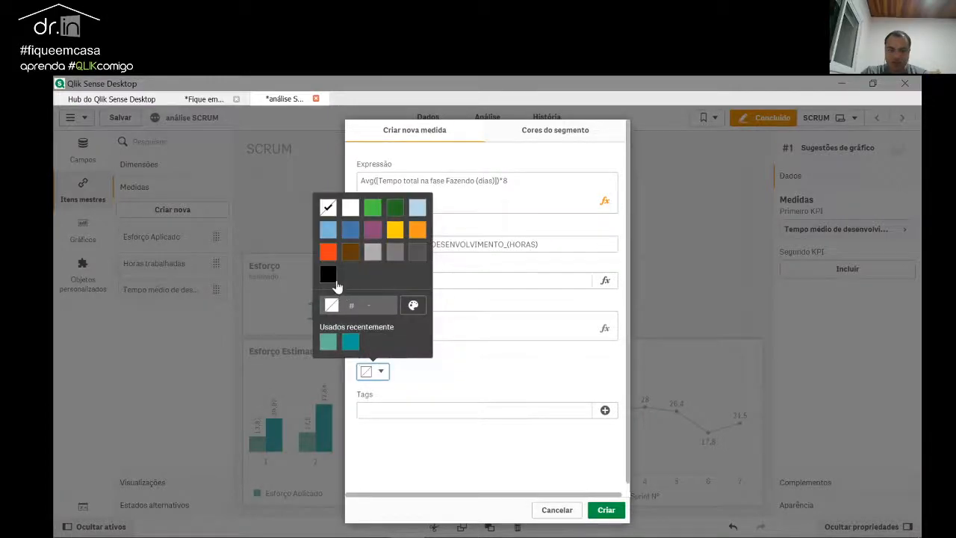
{"action": "left_click", "coordinate": [330, 276]}
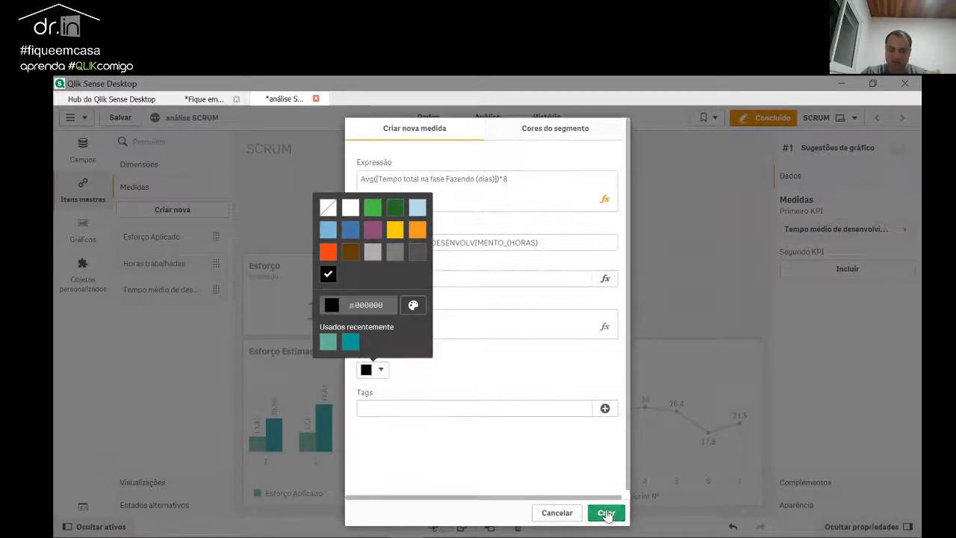
{"action": "left_click", "coordinate": [606, 514]}
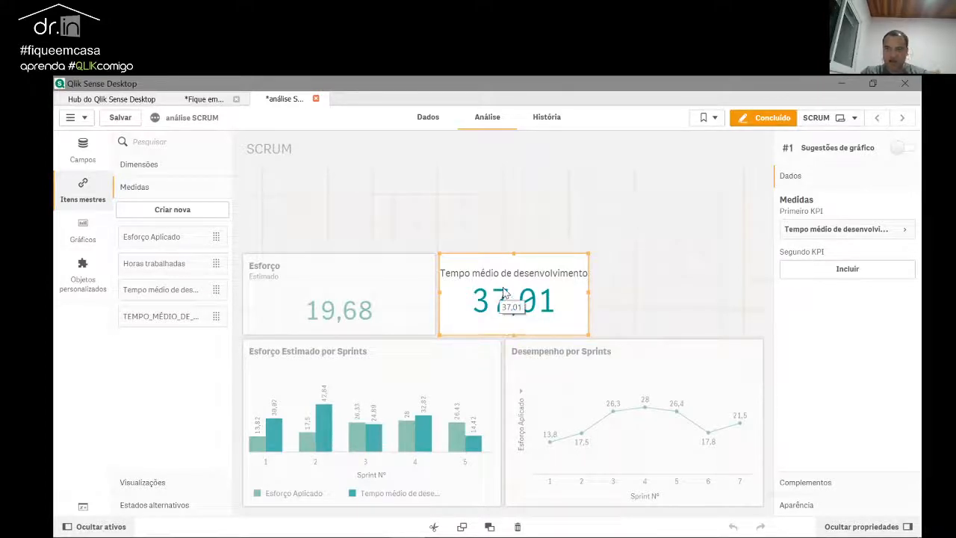
Step: Replace the second KPI card's measure with TEMPO_MÉDIO_DE_DESENVOLVIMENTO_(HORAS) and compare its value with the Power BI card
{"action": "right_click", "coordinate": [833, 232]}
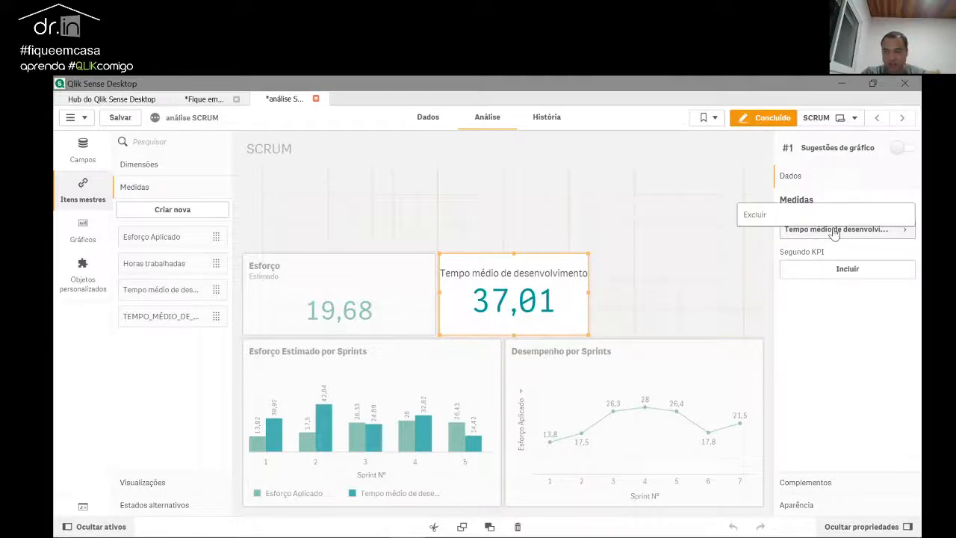
{"action": "left_click", "coordinate": [760, 215]}
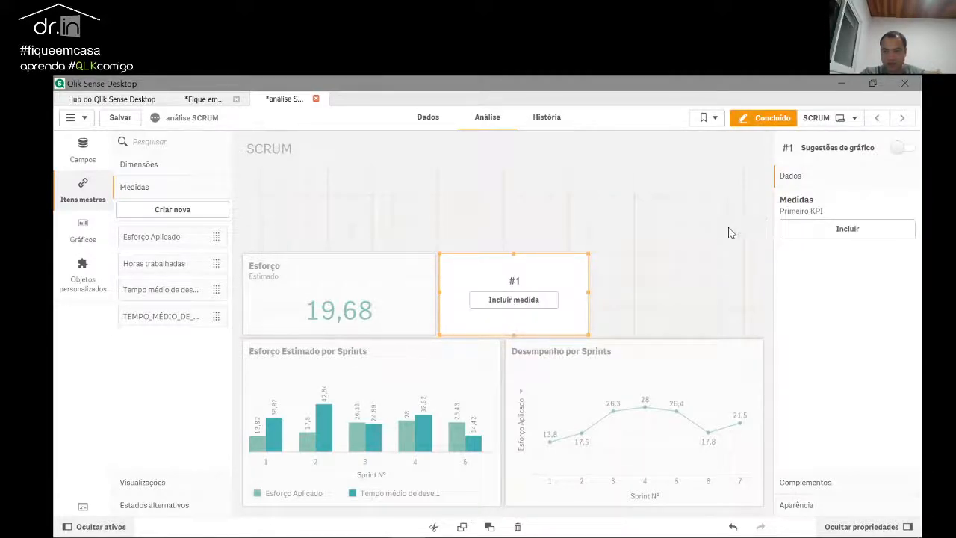
{"action": "left_click", "coordinate": [531, 306]}
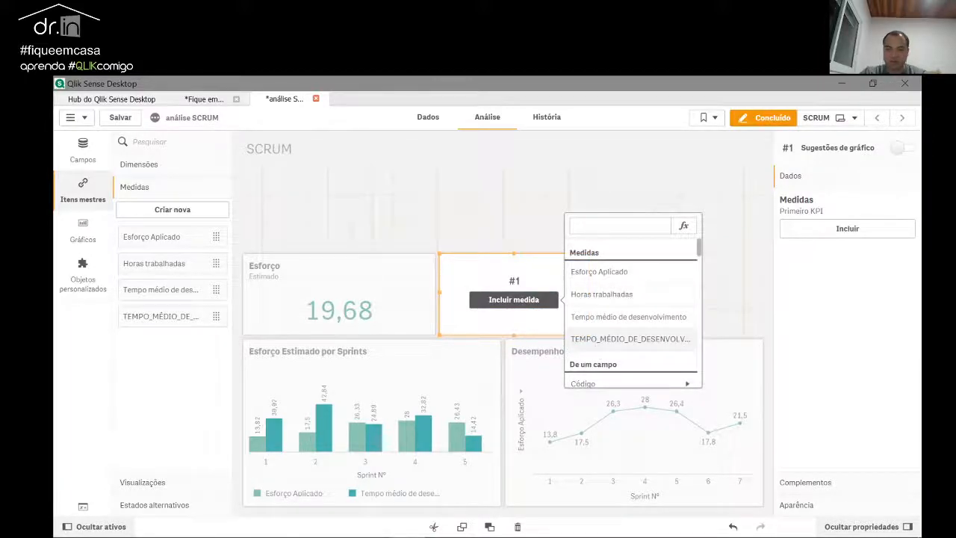
{"action": "left_click", "coordinate": [631, 339]}
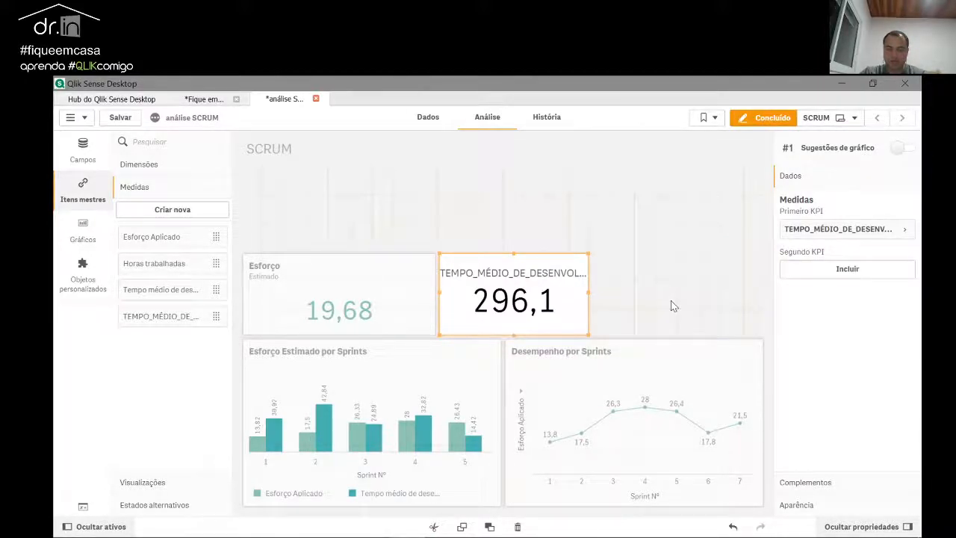
{"action": "key", "text": "alt+Tab"}
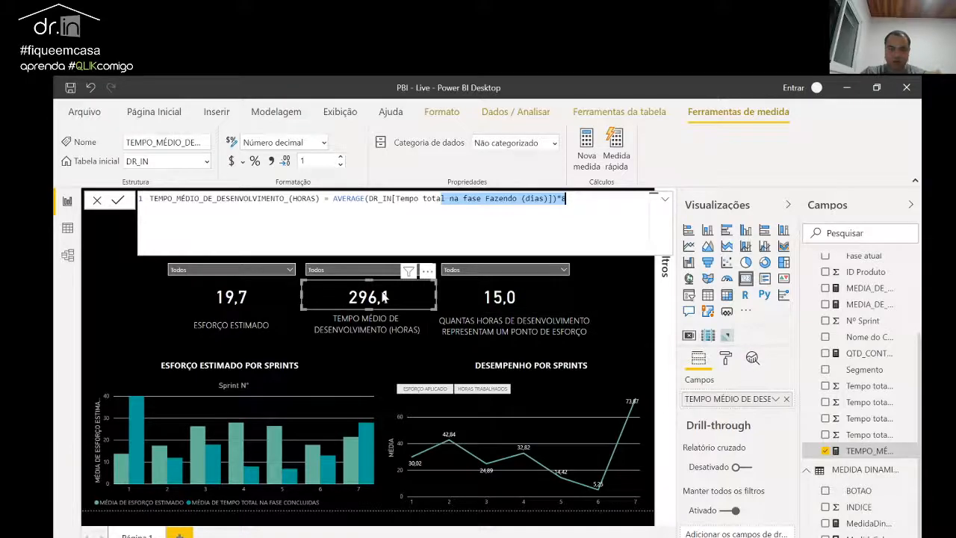
{"action": "key", "text": "alt+Tab"}
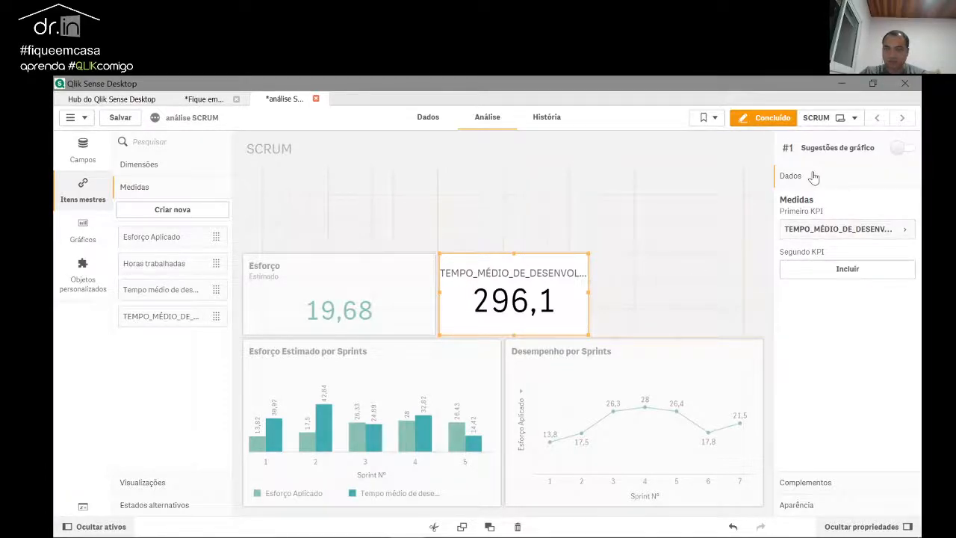
Step: Enable titles on the average development time card, with title "Tempo Médio Desenvolvimento" and subtitle "Horas"
{"action": "left_click", "coordinate": [809, 498]}
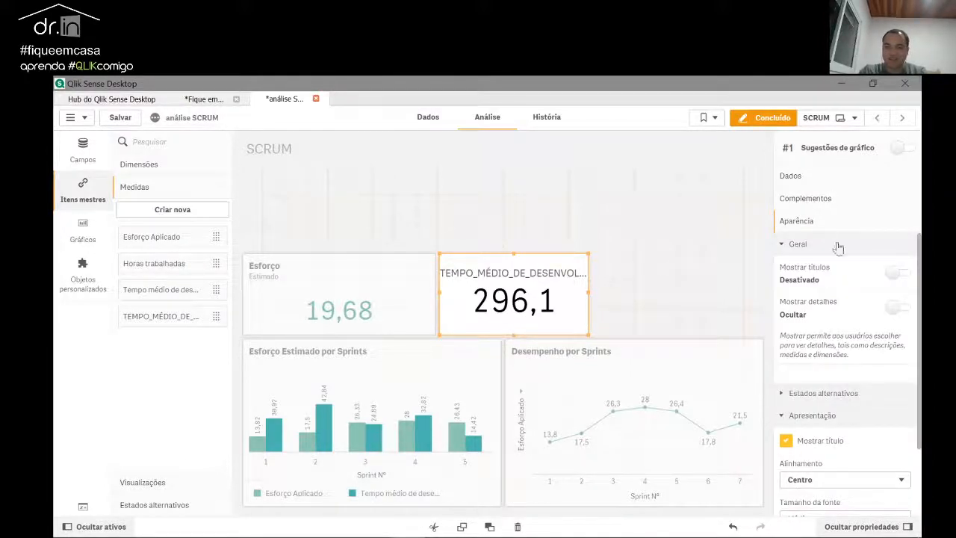
{"action": "left_click", "coordinate": [897, 274]}
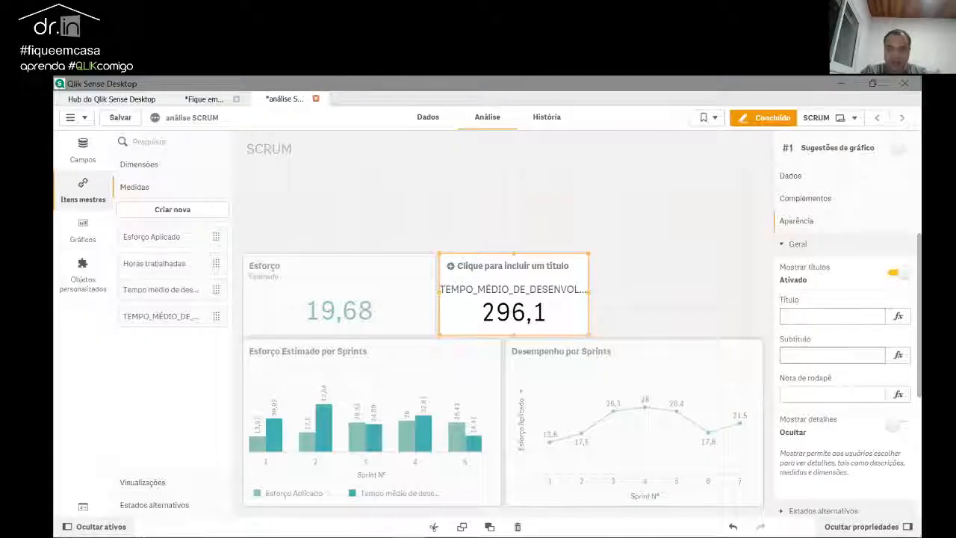
{"action": "left_click", "coordinate": [832, 316]}
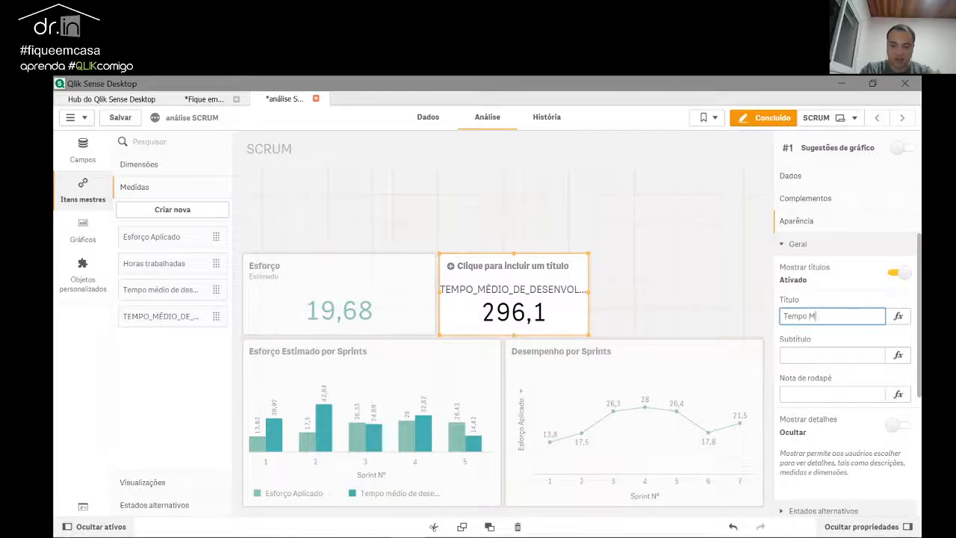
{"action": "type", "text": "Tempo Médio Desenvolvimento"}
{"action": "key", "text": "Tab"}
{"action": "key", "text": "Tab"}
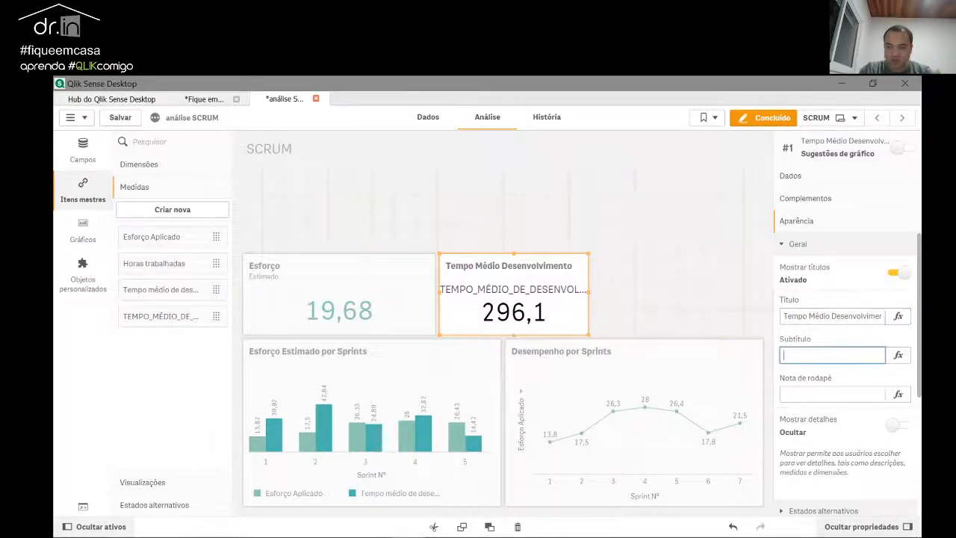
{"action": "left_click", "coordinate": [825, 392]}
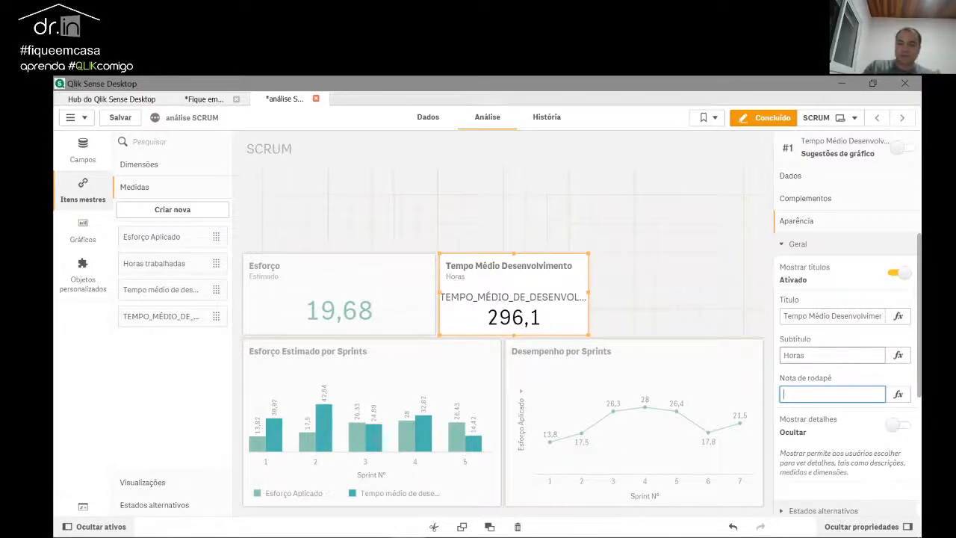
Step: Hide the measure's own label inside the Tempo Médio Desenvolvimento card
{"action": "scroll", "coordinate": [777, 493], "scroll_direction": "down", "scroll_amount": 1}
{"action": "scroll", "coordinate": [824, 473], "scroll_direction": "down", "scroll_amount": 1}
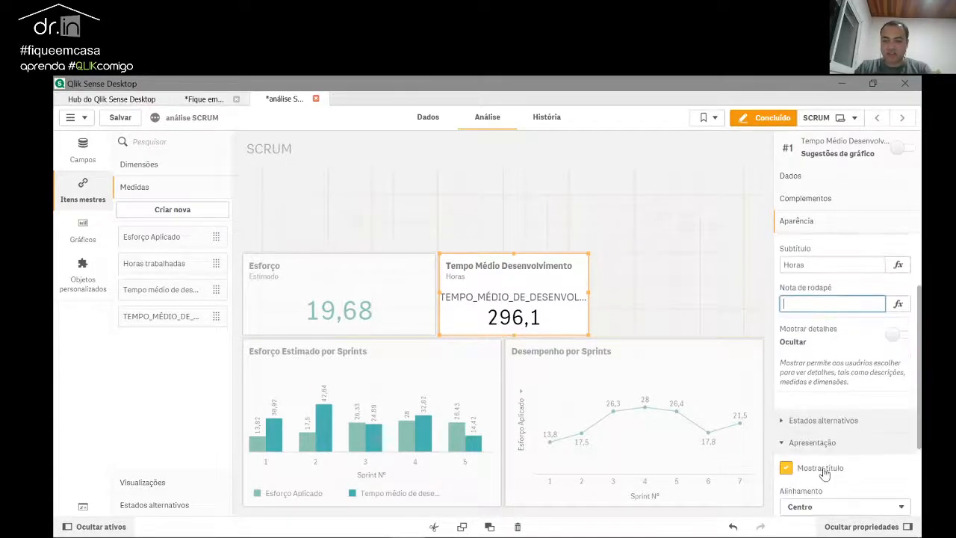
{"action": "scroll", "coordinate": [822, 449], "scroll_direction": "down", "scroll_amount": 2}
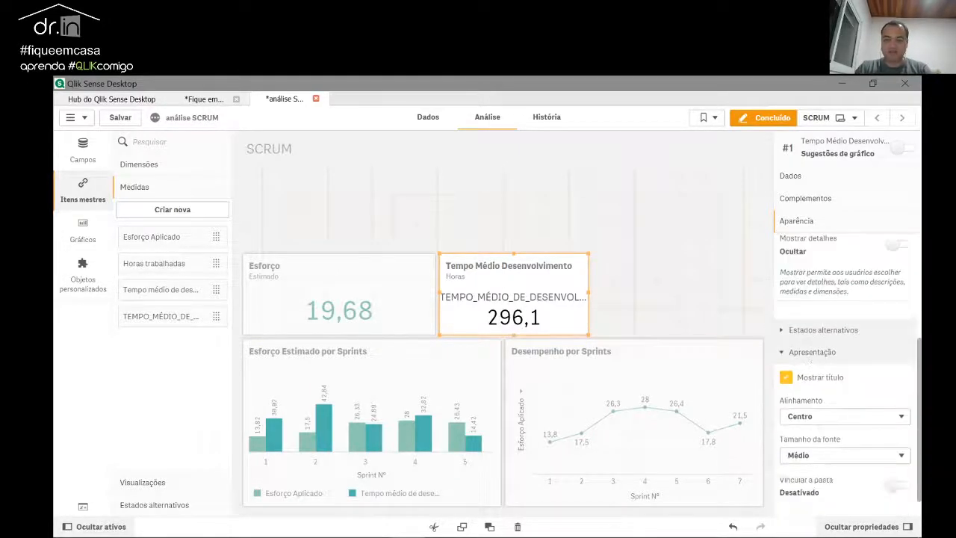
{"action": "left_click", "coordinate": [787, 378]}
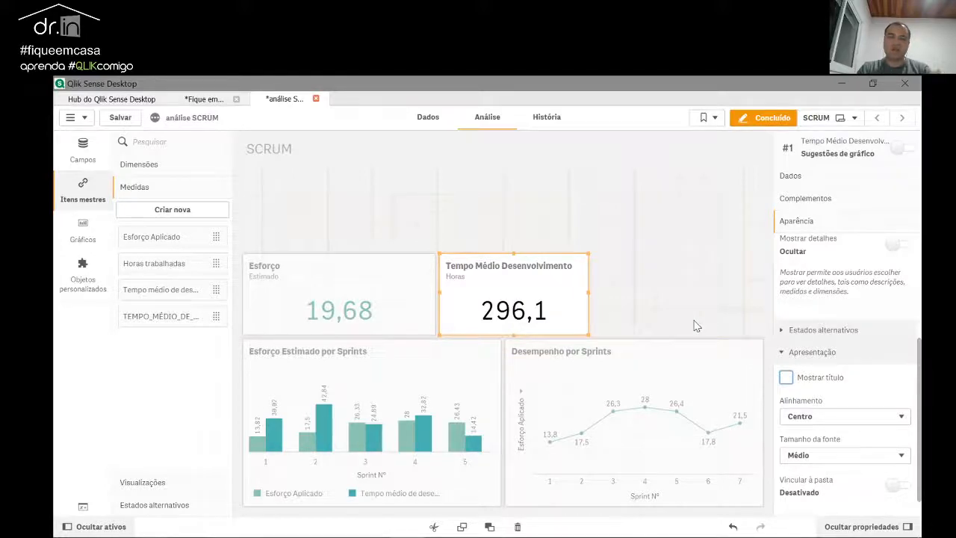
Step: Try moving the Tempo Médio Desenvolvimento card above the Esforço card, and restore its size and place beside it
{"action": "left_click", "coordinate": [388, 315]}
{"action": "left_click", "coordinate": [480, 304]}
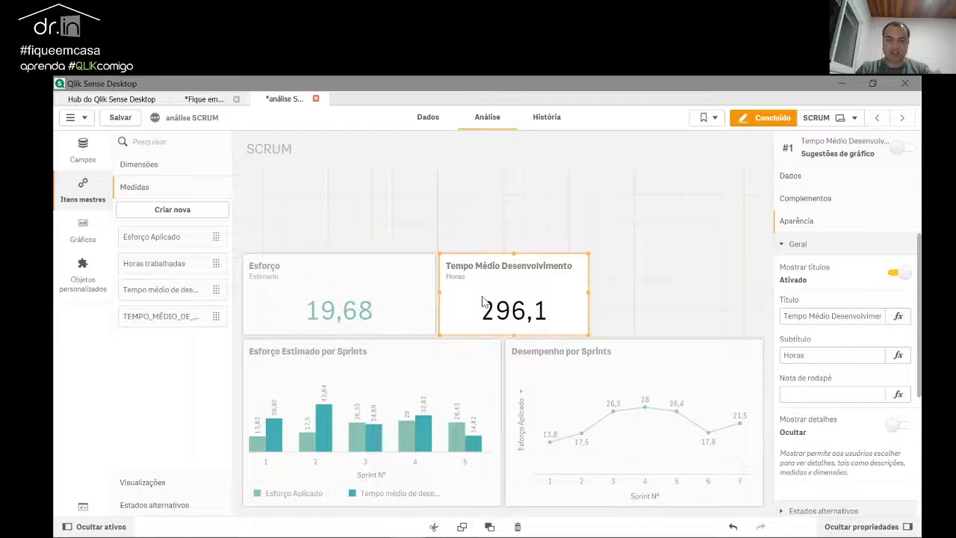
{"action": "left_click", "coordinate": [426, 298]}
{"action": "left_click_drag", "start_coordinate": [481, 299], "coordinate": [294, 239]}
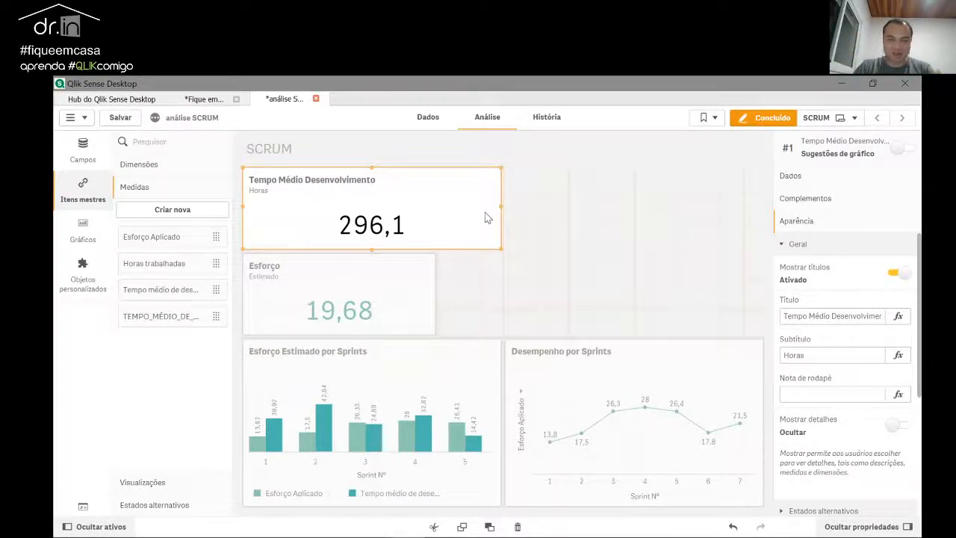
{"action": "left_click_drag", "start_coordinate": [458, 214], "coordinate": [388, 218]}
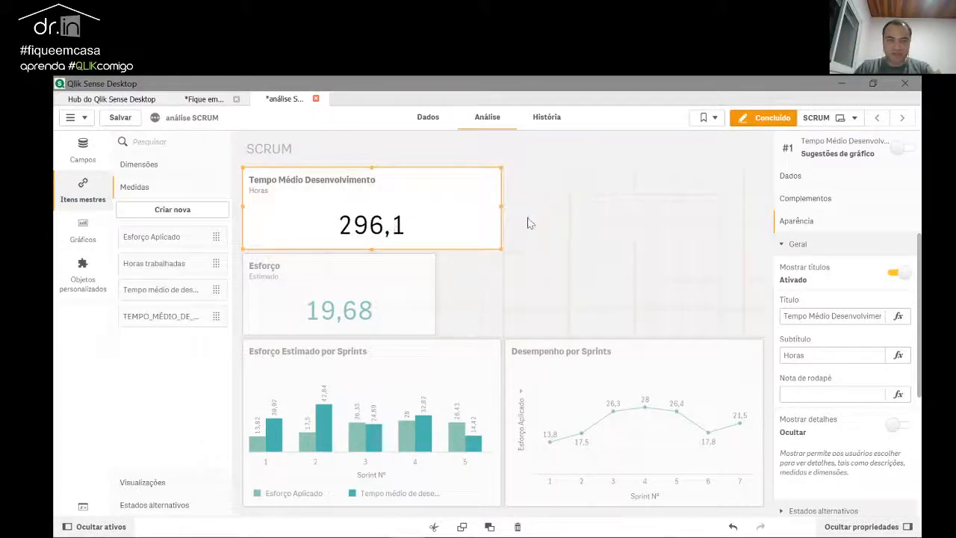
{"action": "left_click_drag", "start_coordinate": [501, 206], "coordinate": [437, 206]}
{"action": "left_click_drag", "start_coordinate": [331, 203], "coordinate": [480, 287]}
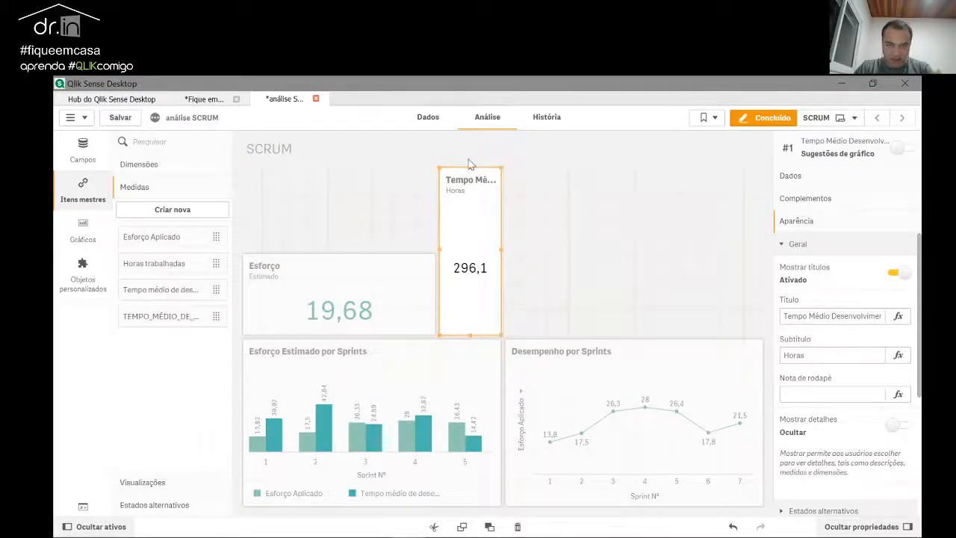
{"action": "left_click_drag", "start_coordinate": [471, 165], "coordinate": [471, 253]}
{"action": "left_click_drag", "start_coordinate": [502, 299], "coordinate": [588, 300]}
Step: Narrow the Esforço card by one grid column and extend the Tempo Médio Desenvolvimento card into the freed space
{"action": "left_click", "coordinate": [305, 316]}
{"action": "left_click_drag", "start_coordinate": [435, 291], "coordinate": [414, 291]}
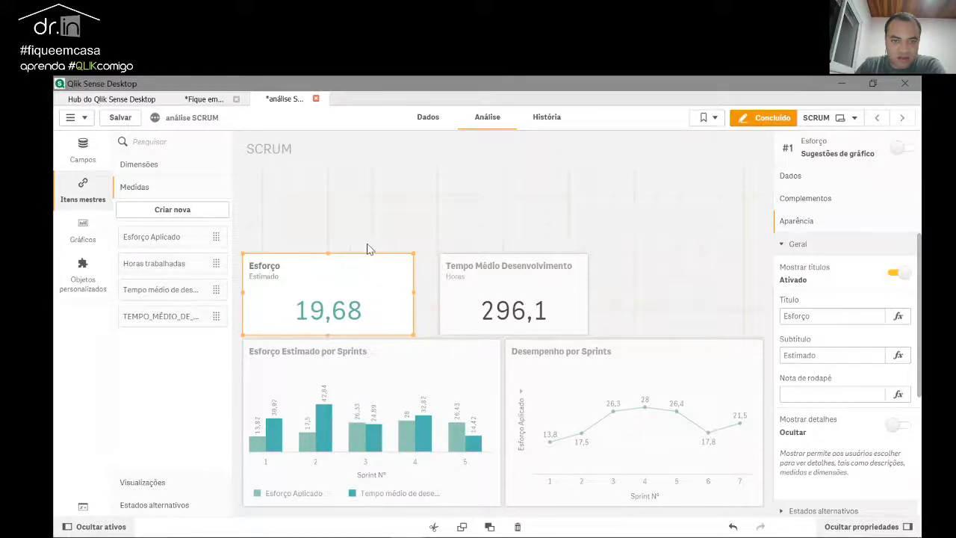
{"action": "left_click_drag", "start_coordinate": [503, 291], "coordinate": [588, 296]}
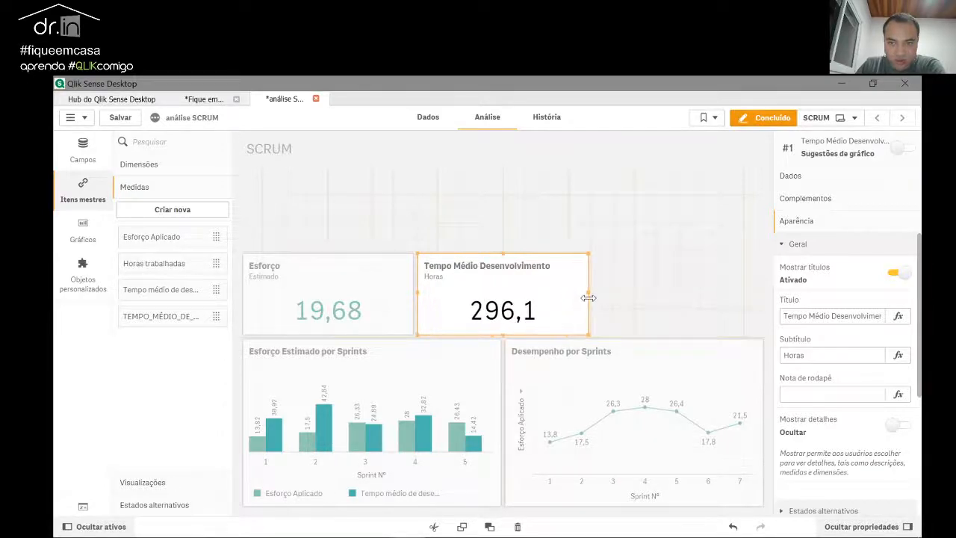
{"action": "left_click", "coordinate": [633, 300]}
{"action": "left_click", "coordinate": [550, 275]}
{"action": "left_click", "coordinate": [644, 320]}
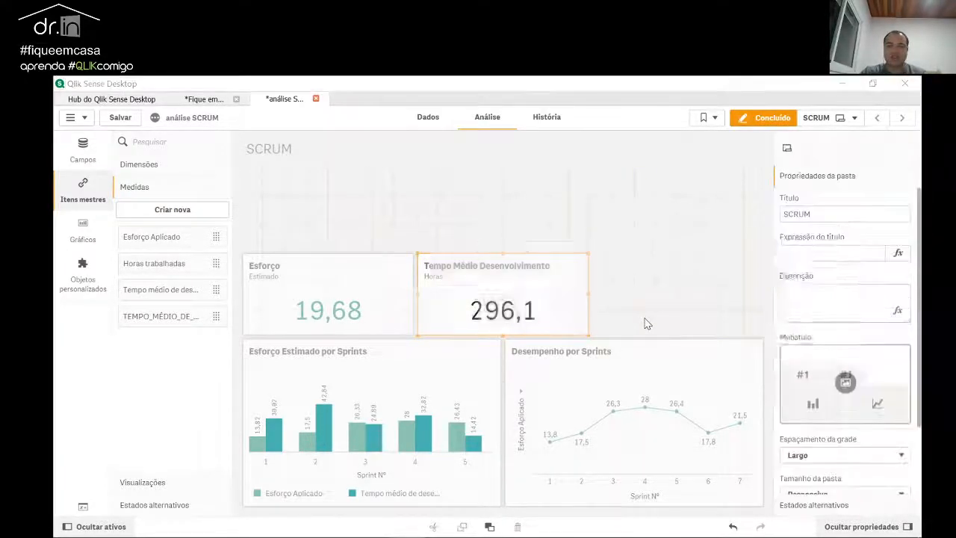
Step: Switch to Power BI, open the formula of the third KPI card's measure and copy its name, DESENVOLVIMENTO_PONTO
{"action": "key", "text": "alt+Tab"}
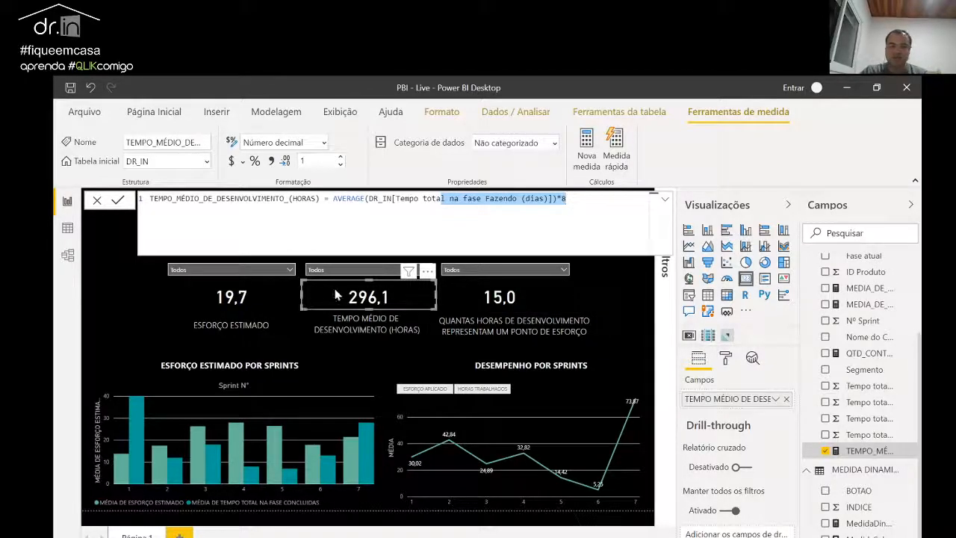
{"action": "left_click", "coordinate": [344, 357]}
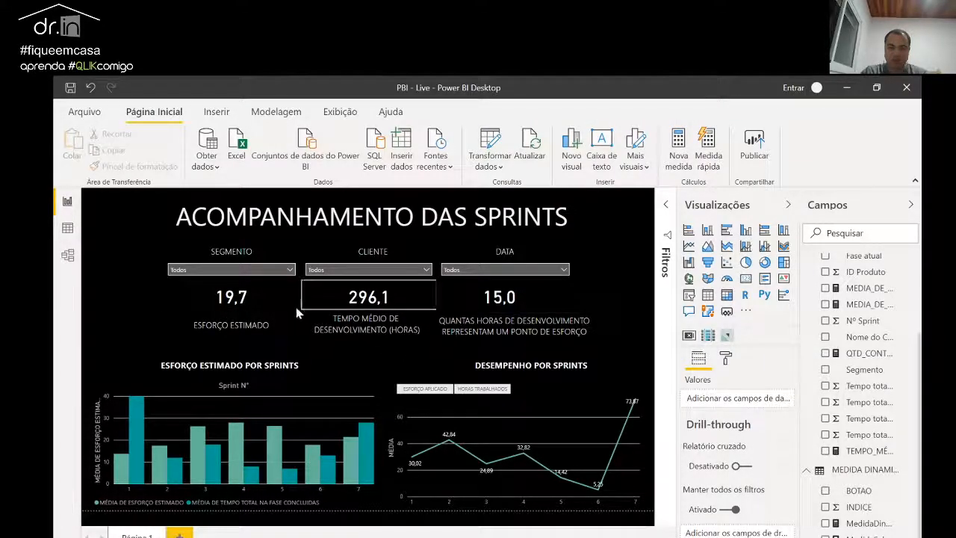
{"action": "key", "text": "alt+Tab"}
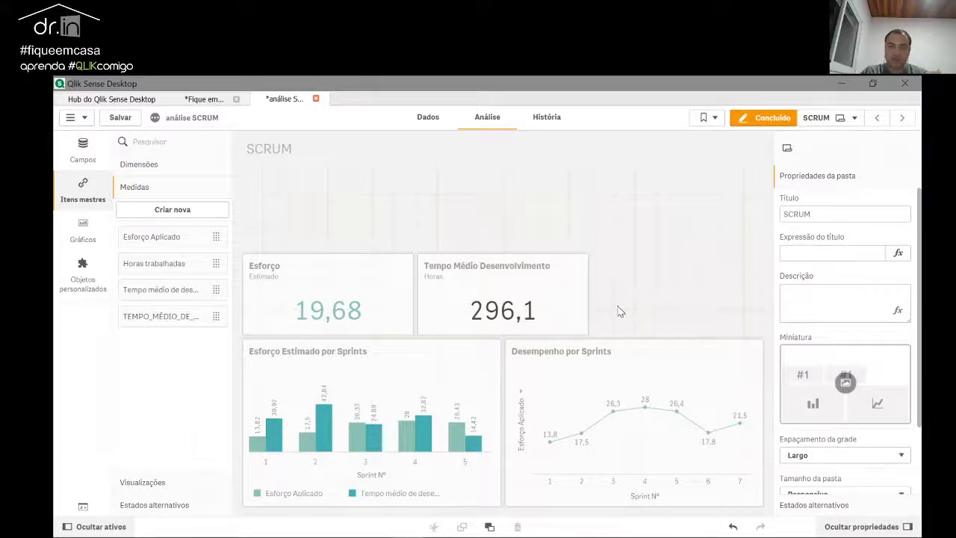
{"action": "key", "text": "alt+Tab"}
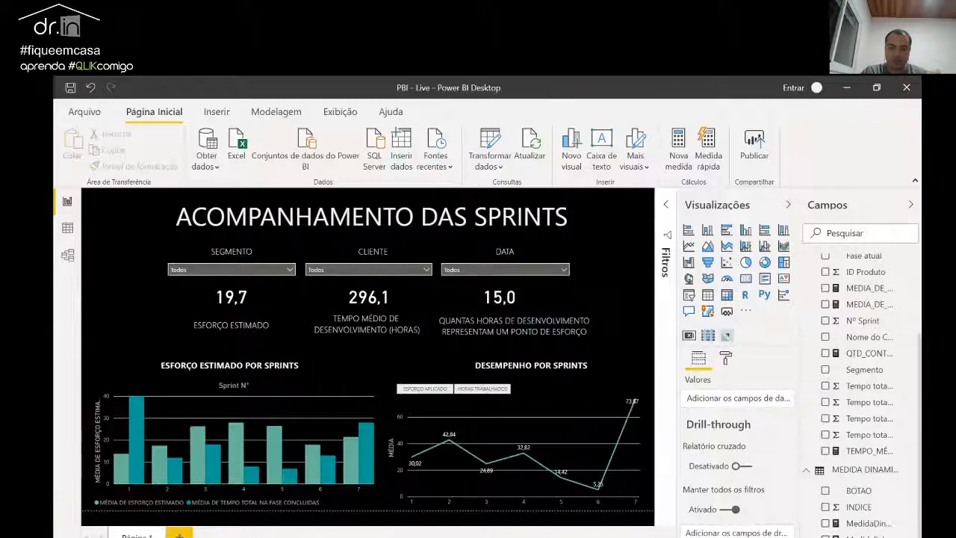
{"action": "left_click", "coordinate": [497, 299]}
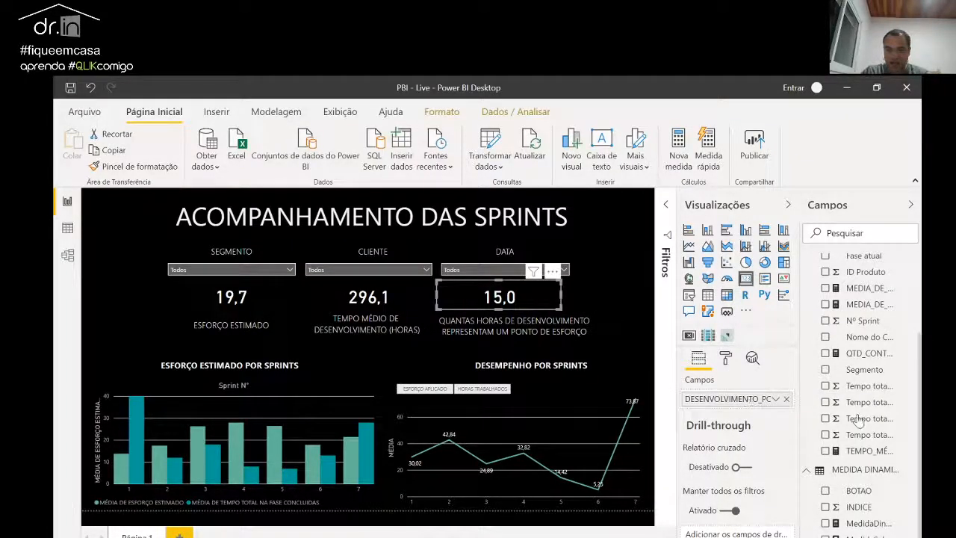
{"action": "scroll", "coordinate": [870, 448], "scroll_direction": "up", "scroll_amount": 3}
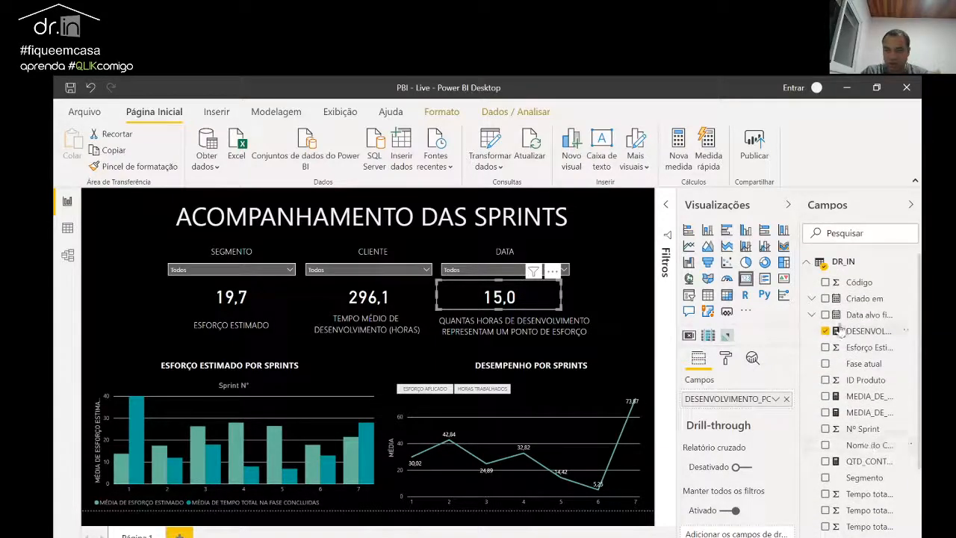
{"action": "left_click", "coordinate": [860, 336]}
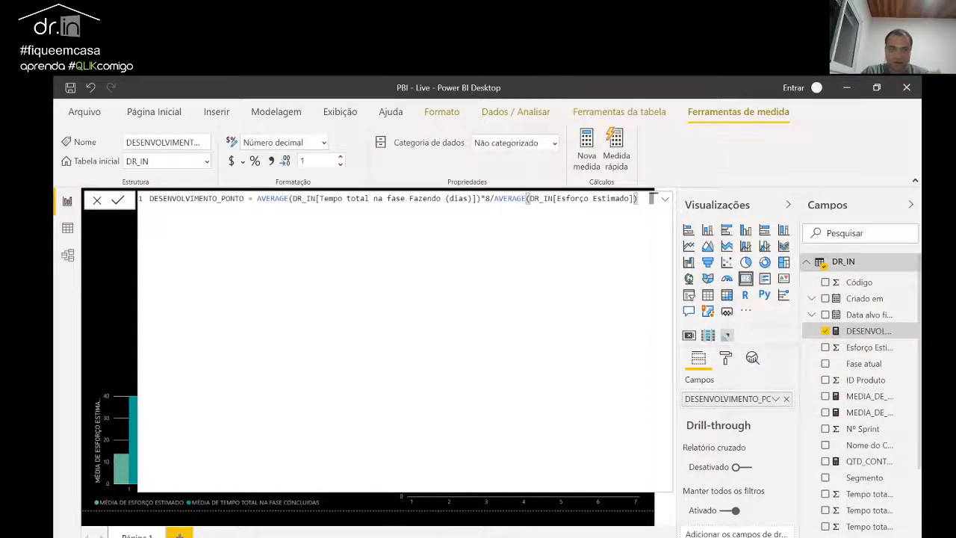
{"action": "double_click", "coordinate": [237, 198]}
{"action": "key", "text": "ctrl+c"}
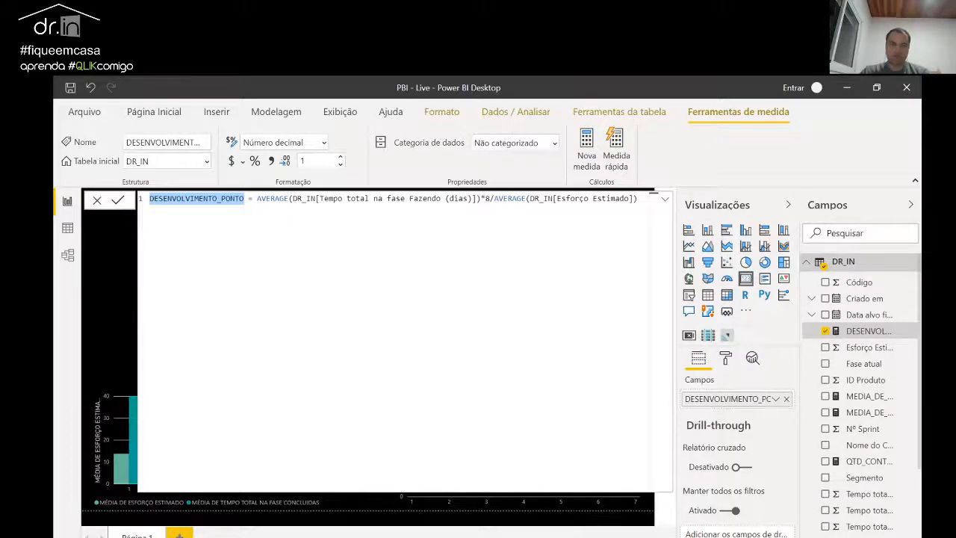
Step: In Qlik Sense, start a new master measure and paste DESENVOLVIMENTO_PONTO as its name
{"action": "key", "text": "alt+Tab"}
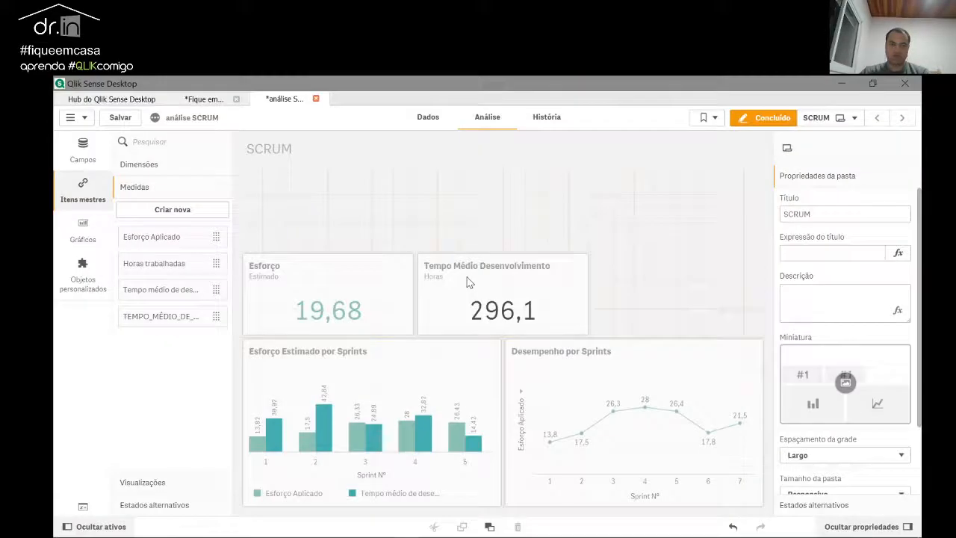
{"action": "left_click", "coordinate": [84, 193]}
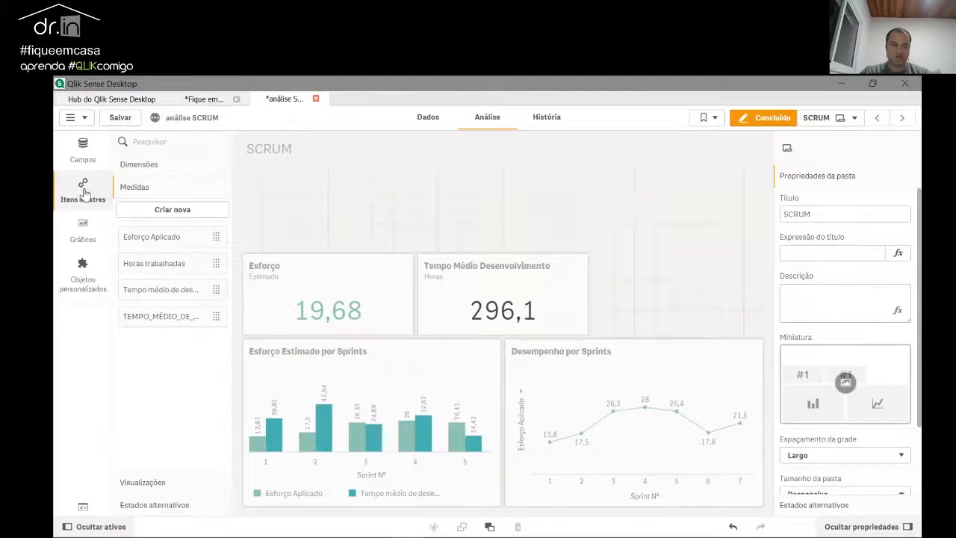
{"action": "left_click", "coordinate": [140, 214]}
{"action": "left_click", "coordinate": [448, 242]}
{"action": "key", "text": "ctrl+v"}
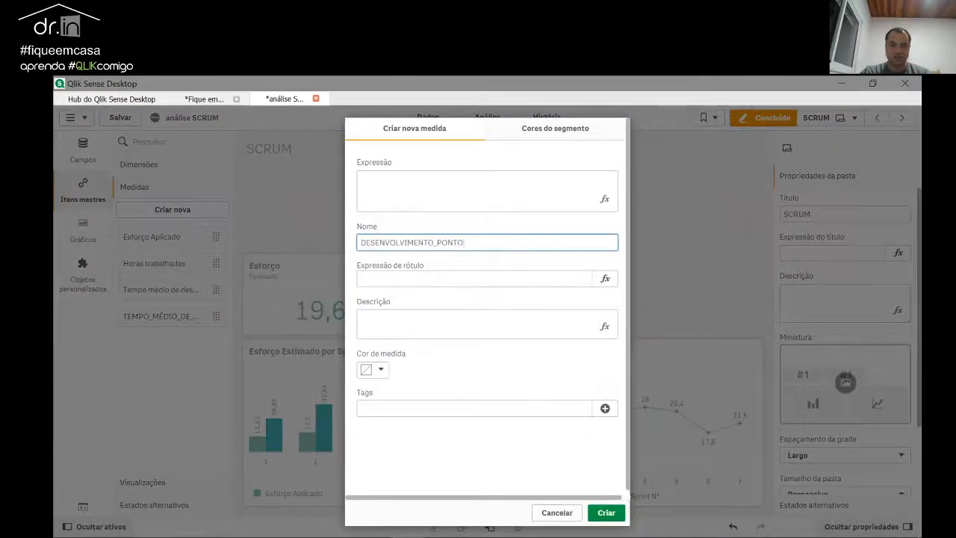
Step: Start the measure's expression with Avg([Tempo total na fase Fazendo (dias)])*8, checking the formula in Power BI
{"action": "left_click", "coordinate": [605, 199]}
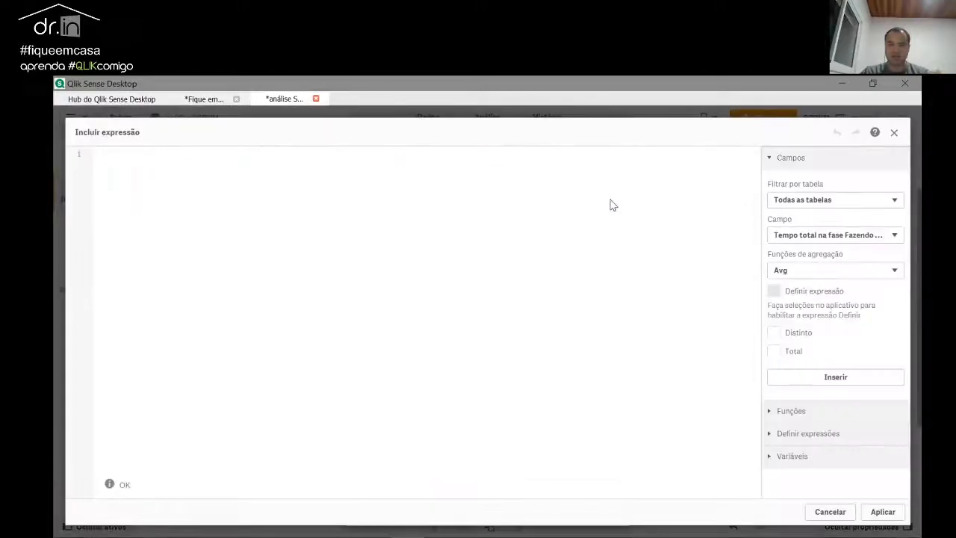
{"action": "left_click", "coordinate": [831, 238]}
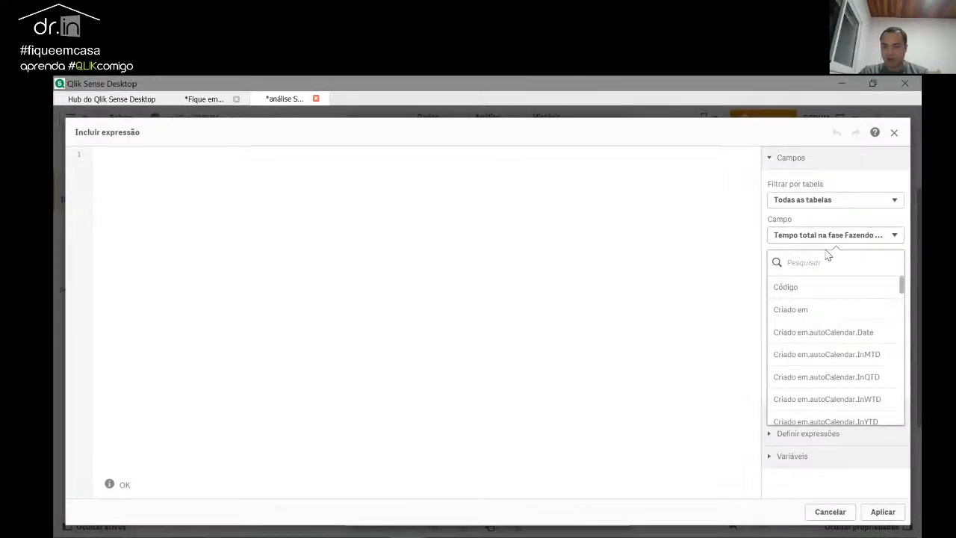
{"action": "key", "text": "alt+Tab"}
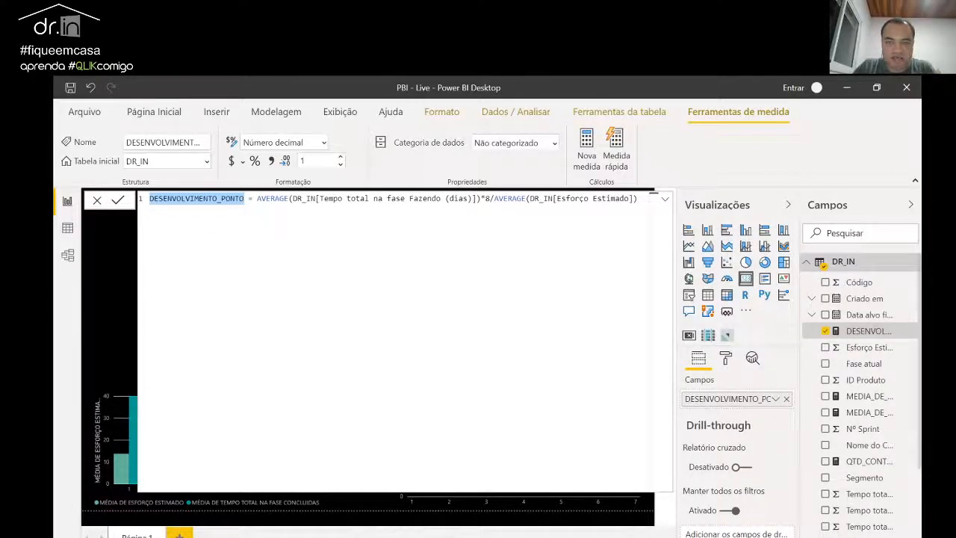
{"action": "key", "text": "alt+Tab"}
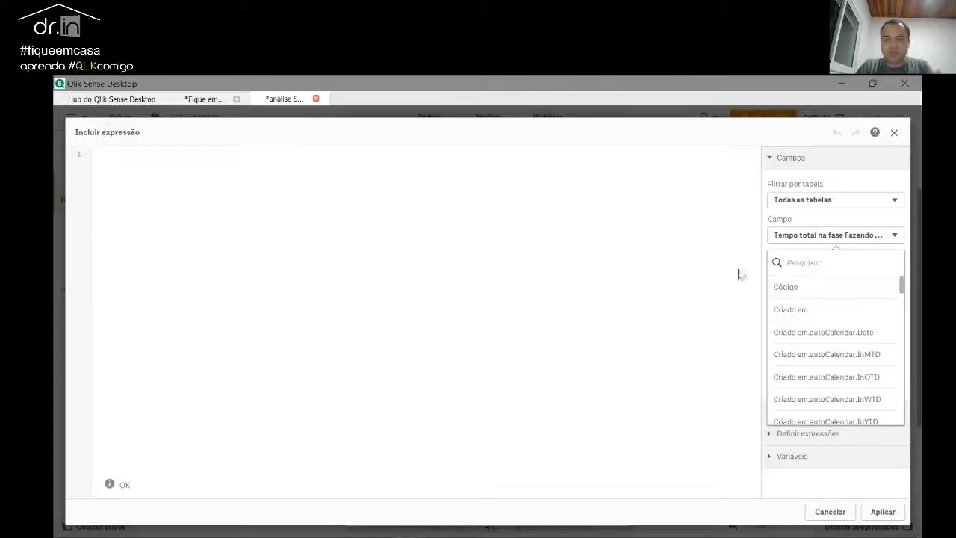
{"action": "left_click", "coordinate": [853, 241]}
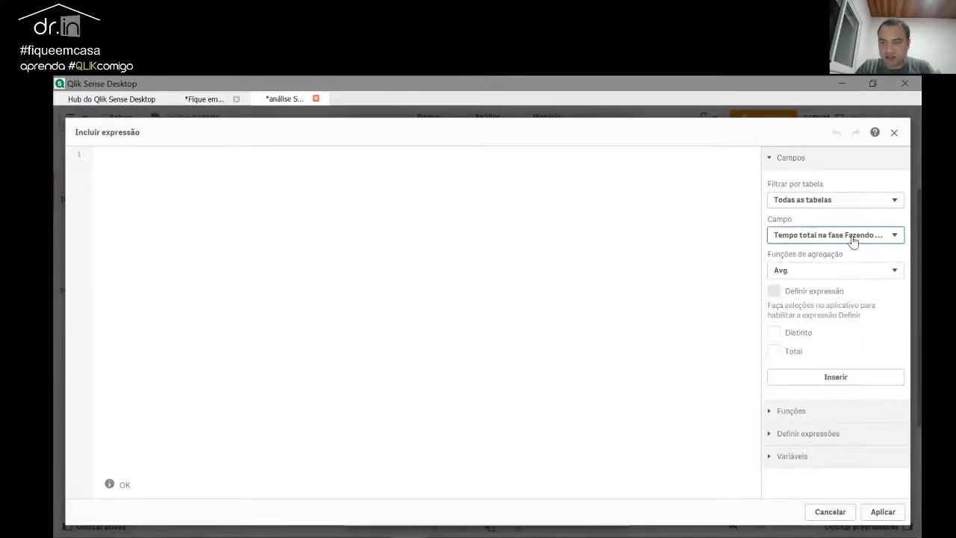
{"action": "left_click", "coordinate": [817, 380]}
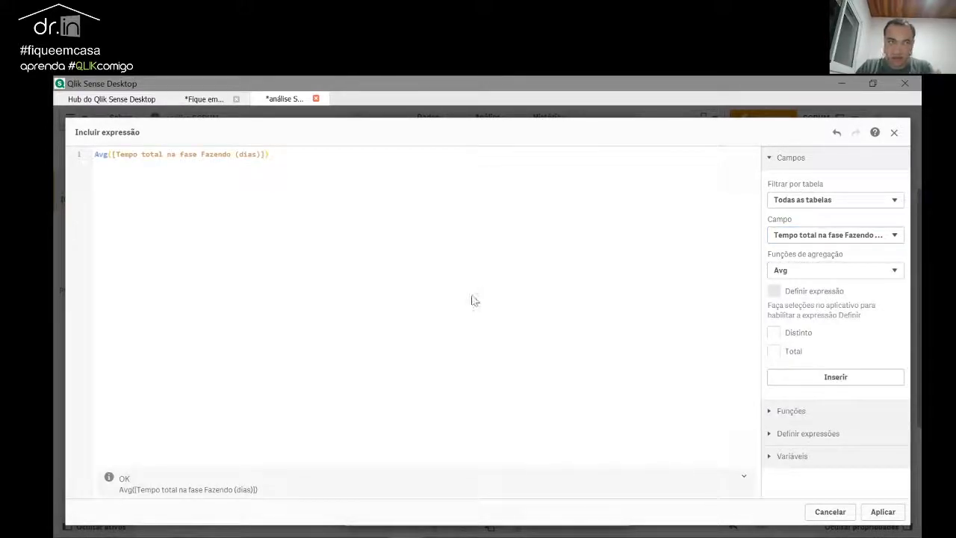
{"action": "type", "text": "*8"}
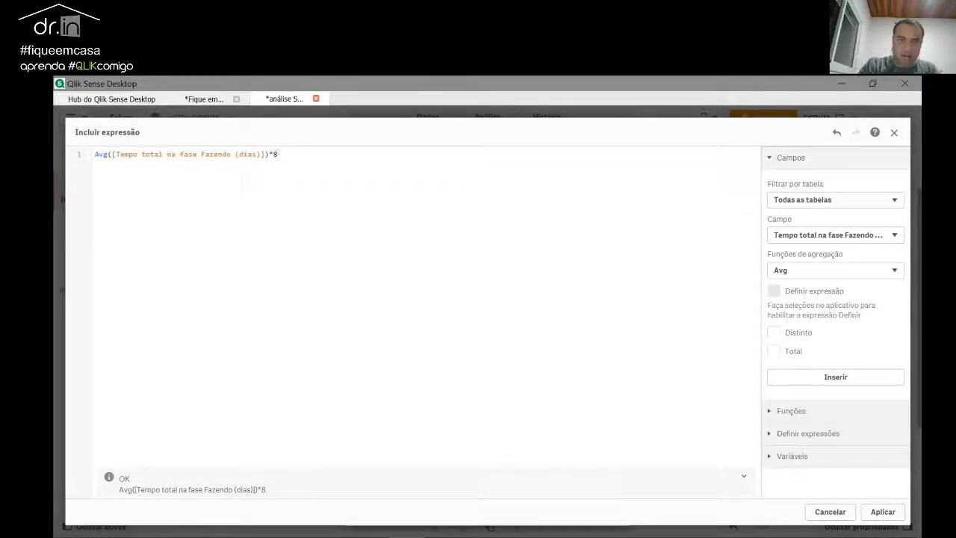
Step: Divide the expression by Avg([Esforço Estimado]) and apply it to the DESENVOLVIMENTO_PONTO measure
{"action": "type", "text": "/"}
{"action": "left_click", "coordinate": [849, 238]}
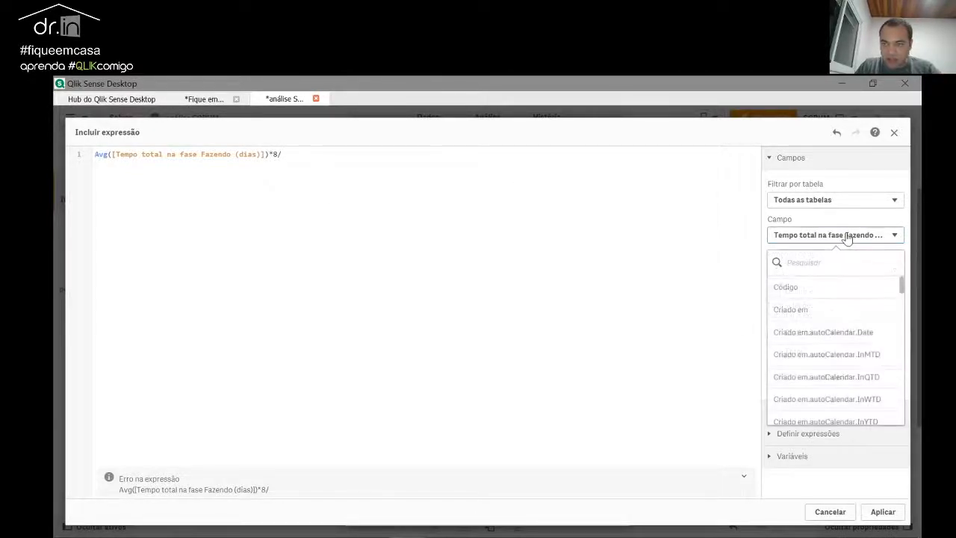
{"action": "scroll", "coordinate": [838, 313], "scroll_direction": "down", "scroll_amount": 2}
{"action": "scroll", "coordinate": [821, 299], "scroll_direction": "up", "scroll_amount": 2}
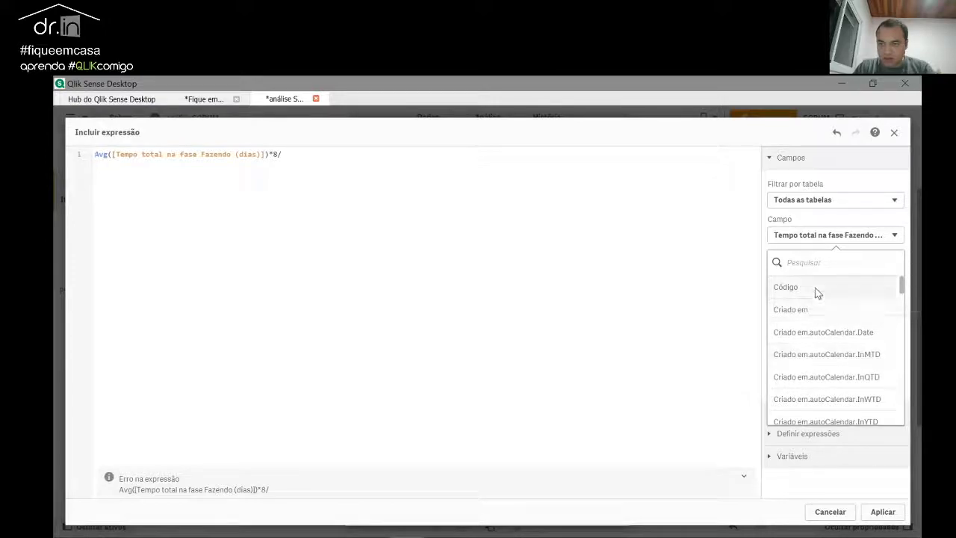
{"action": "type", "text": "esfor"}
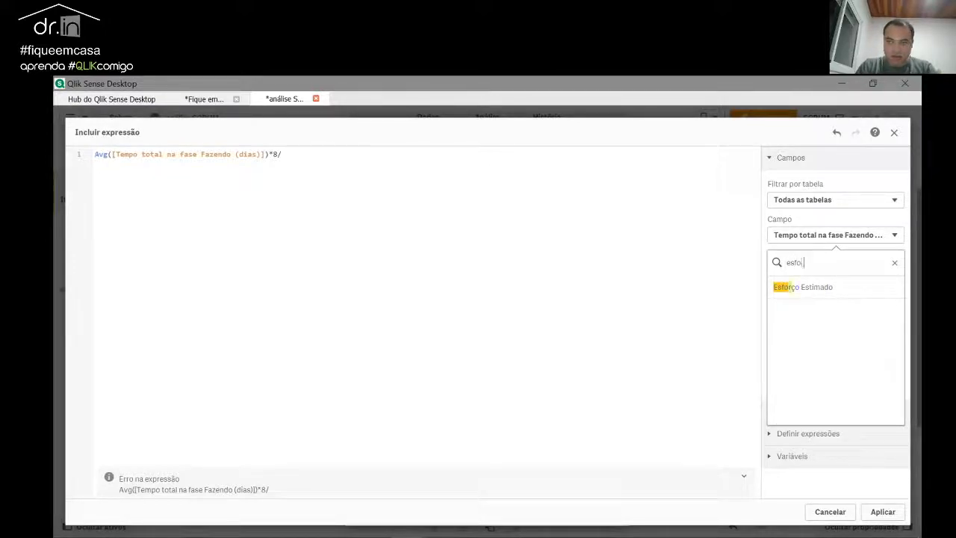
{"action": "left_click", "coordinate": [812, 297]}
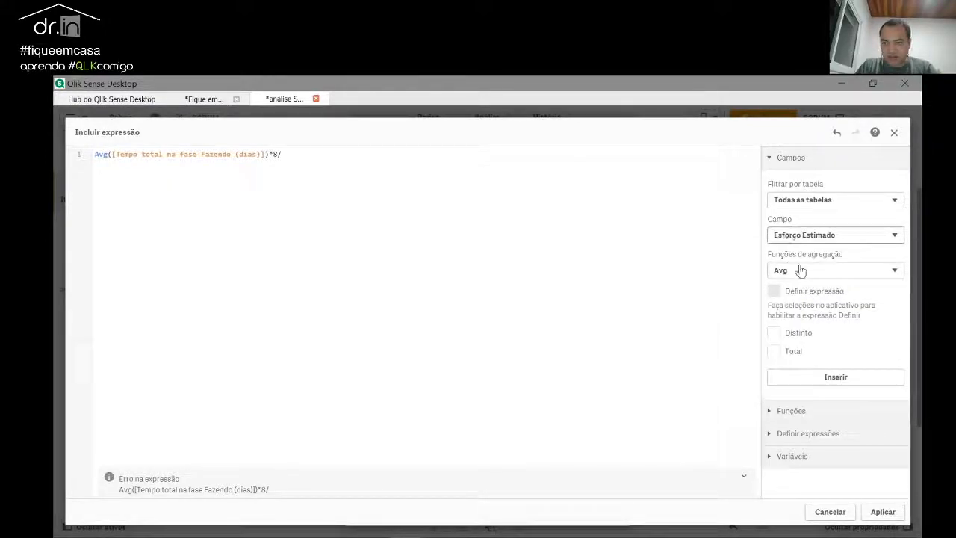
{"action": "left_click", "coordinate": [851, 383]}
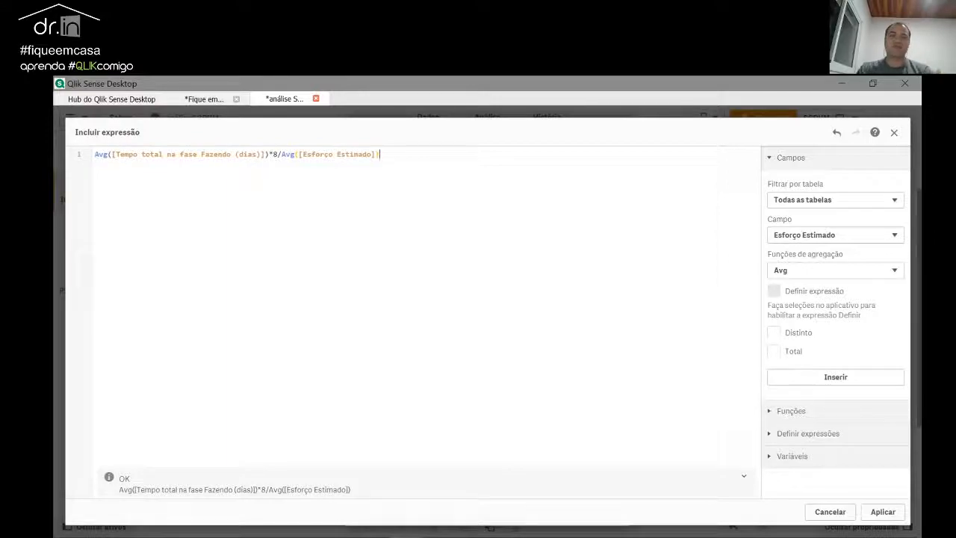
{"action": "left_click", "coordinate": [883, 512]}
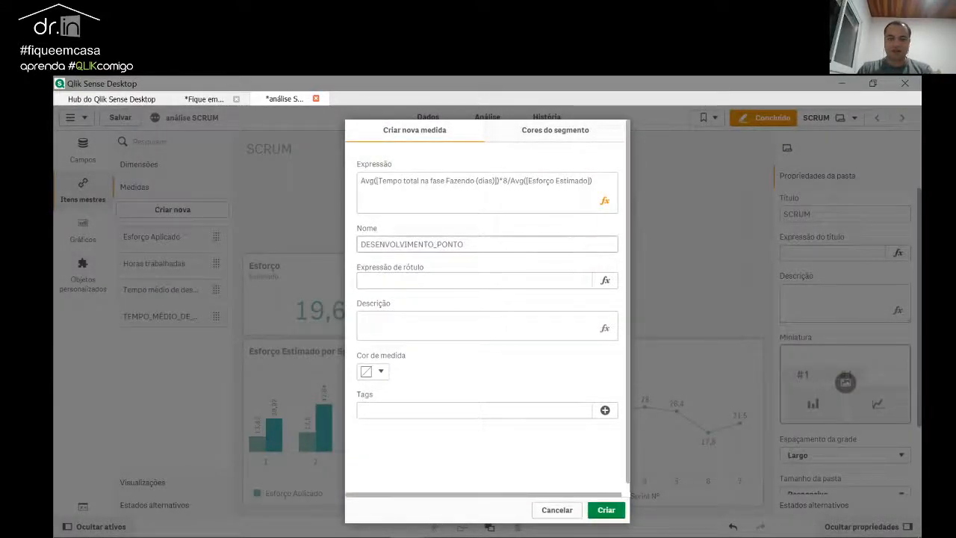
Step: Set the measure colour to black (#000000) and create the master measure
{"action": "left_click", "coordinate": [380, 374]}
{"action": "left_click", "coordinate": [329, 278]}
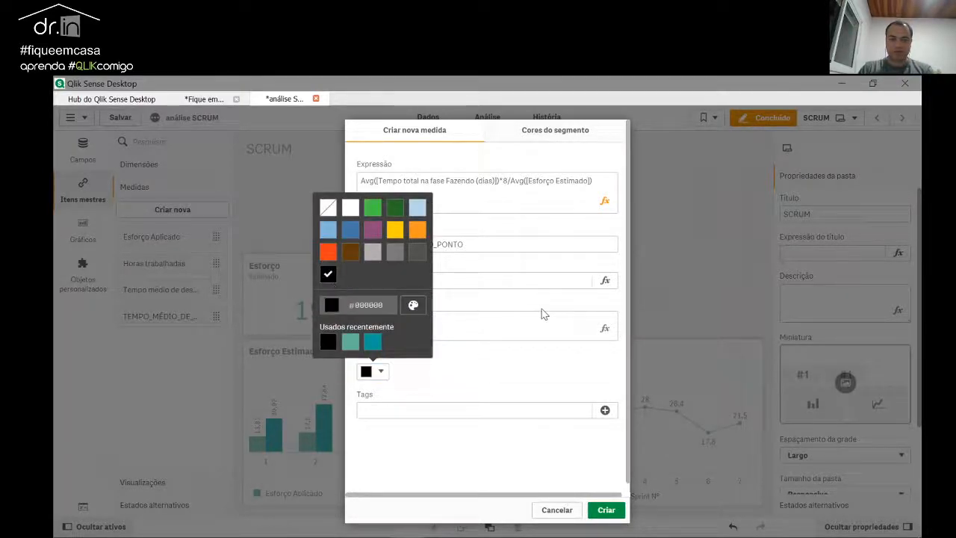
{"action": "left_click", "coordinate": [607, 511]}
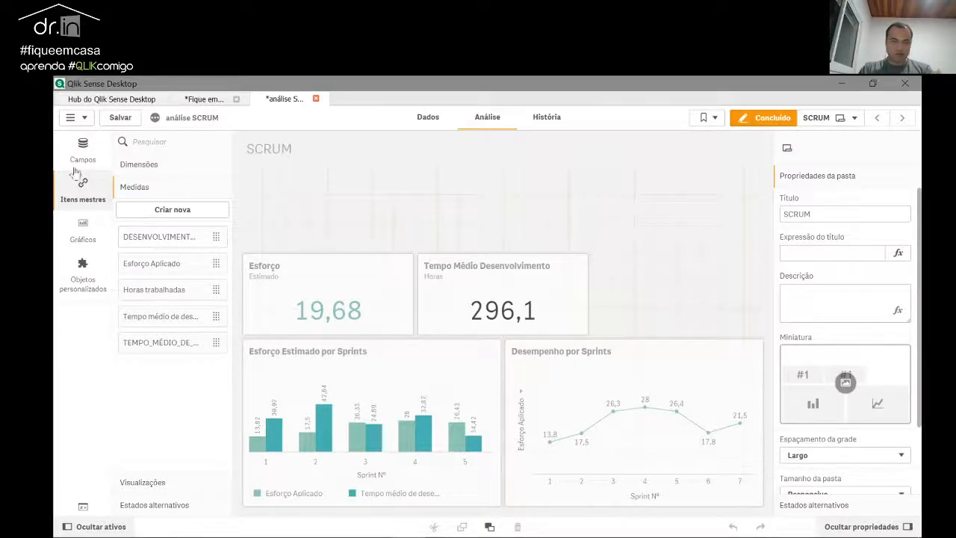
Step: Add a KPI card for DESENVOLVIMENTO_PONTO beside the Tempo Médio Desenvolvimento card, at the same height as the neighbouring cards
{"action": "left_click", "coordinate": [85, 238]}
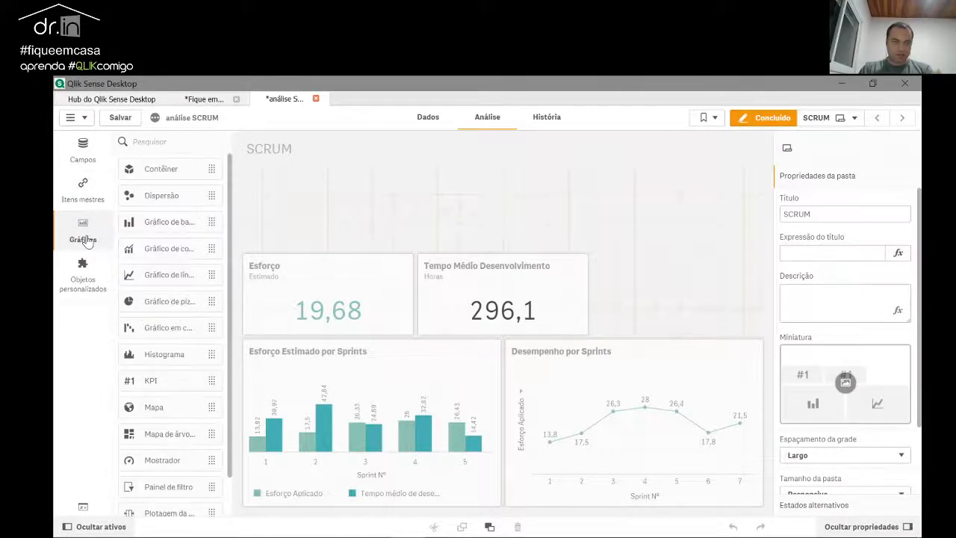
{"action": "left_click_drag", "start_coordinate": [164, 380], "coordinate": [654, 295]}
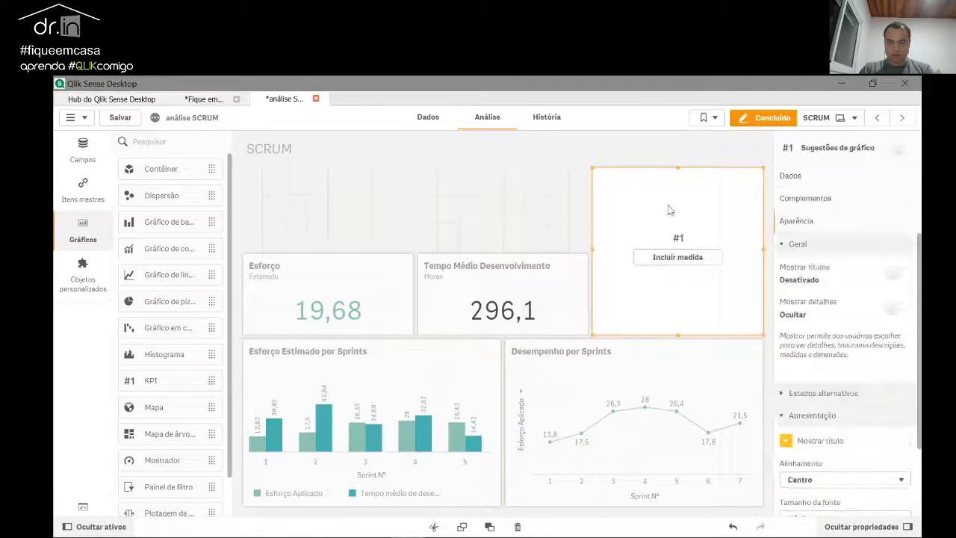
{"action": "left_click_drag", "start_coordinate": [676, 168], "coordinate": [686, 254]}
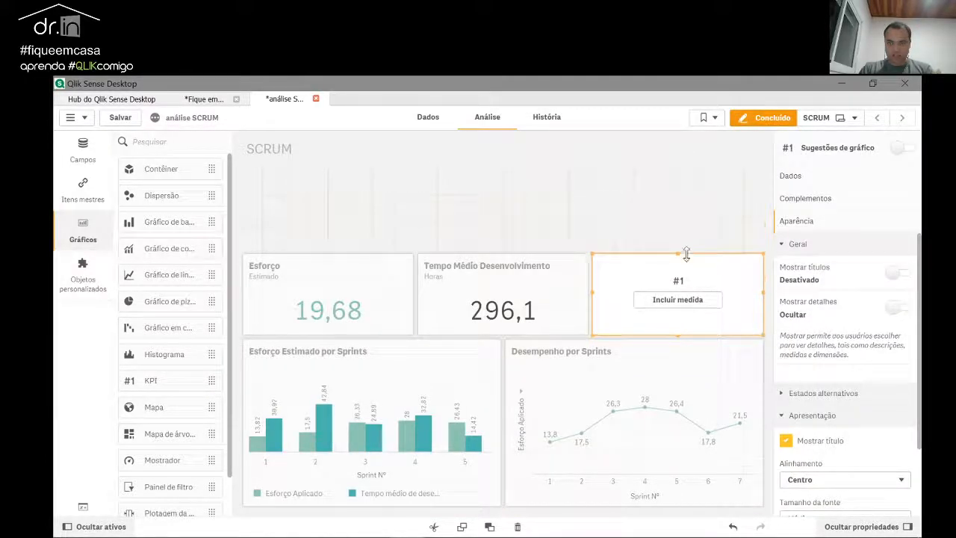
{"action": "left_click", "coordinate": [679, 303]}
{"action": "left_click", "coordinate": [752, 272]}
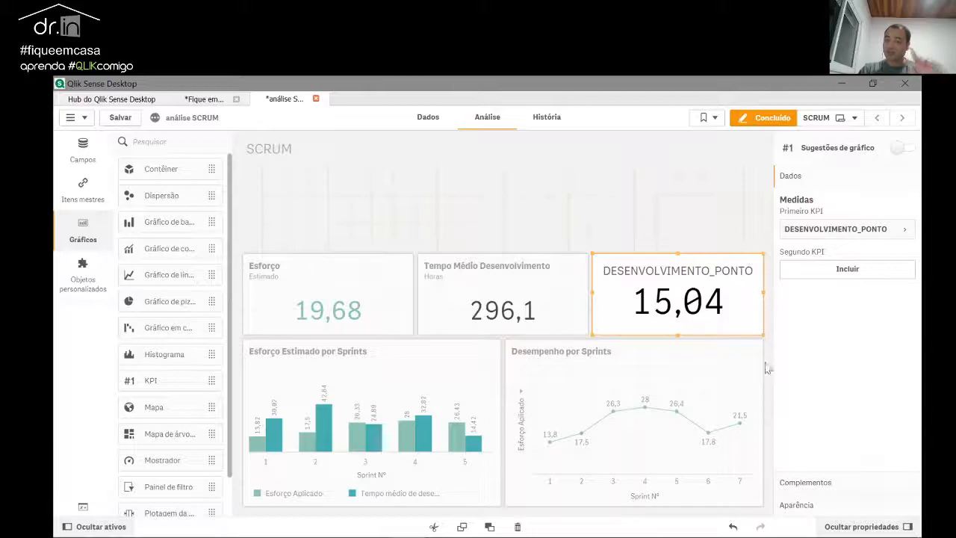
Step: Switch to Power BI, collapse the measure formula to compare the third KPI card's value, and return to Qlik Sense
{"action": "key", "text": "alt+Tab"}
{"action": "key", "text": "alt+Tab"}
{"action": "key", "text": "alt+Tab"}
{"action": "left_click", "coordinate": [114, 288]}
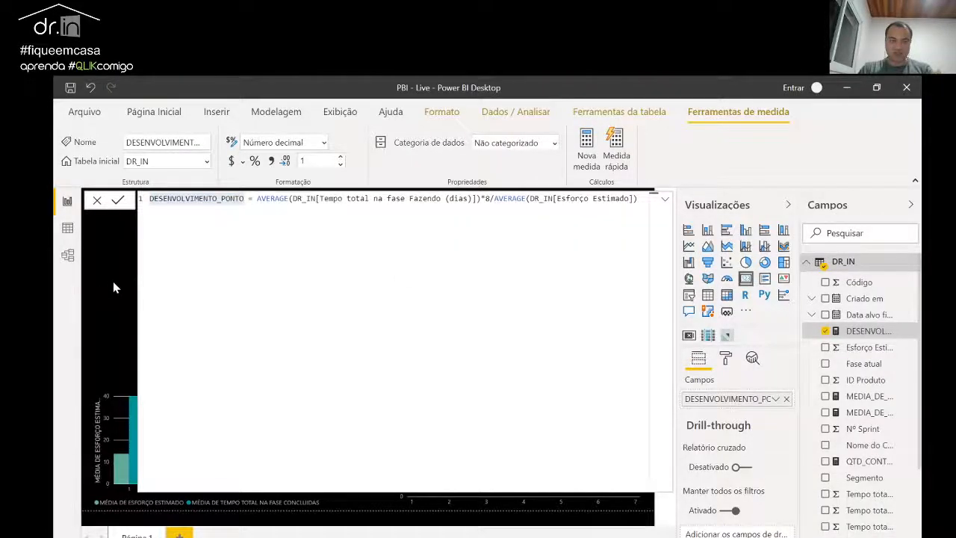
{"action": "left_click", "coordinate": [665, 199]}
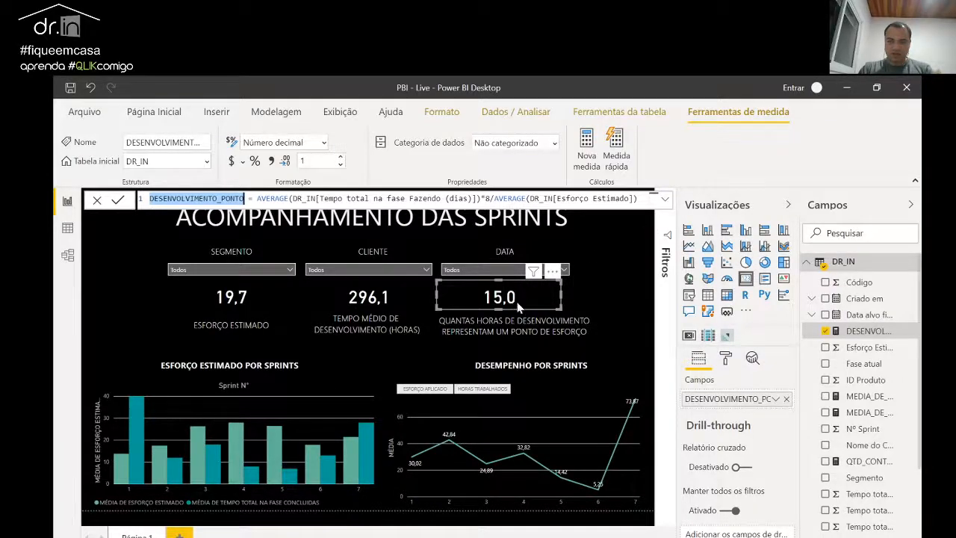
{"action": "key", "text": "alt+Tab"}
{"action": "key", "text": "alt+Tab"}
{"action": "key", "text": "alt+Tab"}
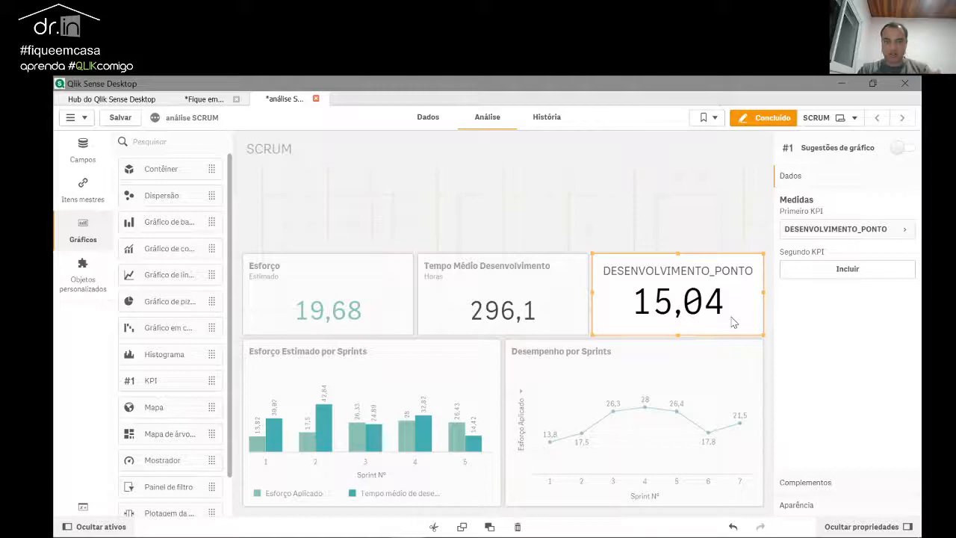
Step: Set the DESENVOLVIMENTO_PONTO card's number format to Número with the one-decimal pattern 1.000,1
{"action": "left_click", "coordinate": [905, 236]}
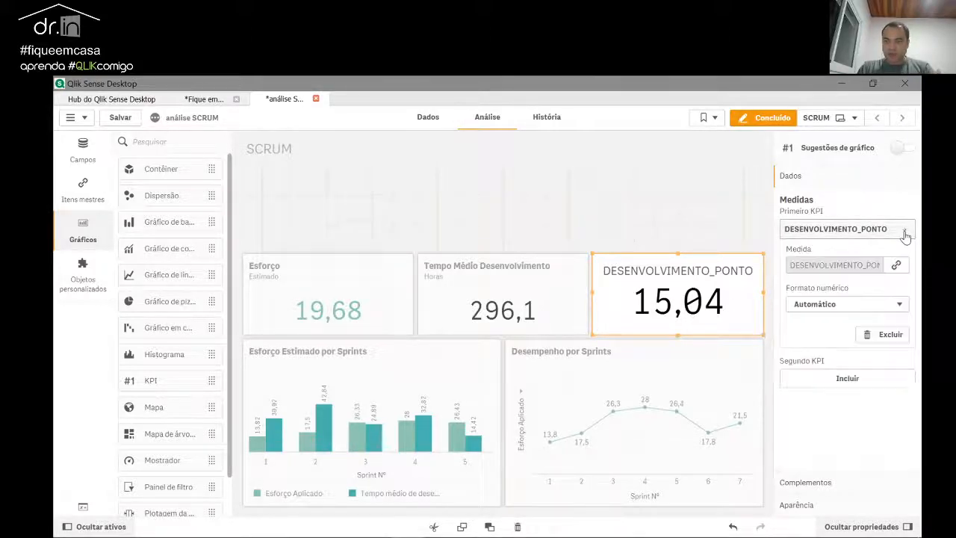
{"action": "left_click", "coordinate": [853, 305]}
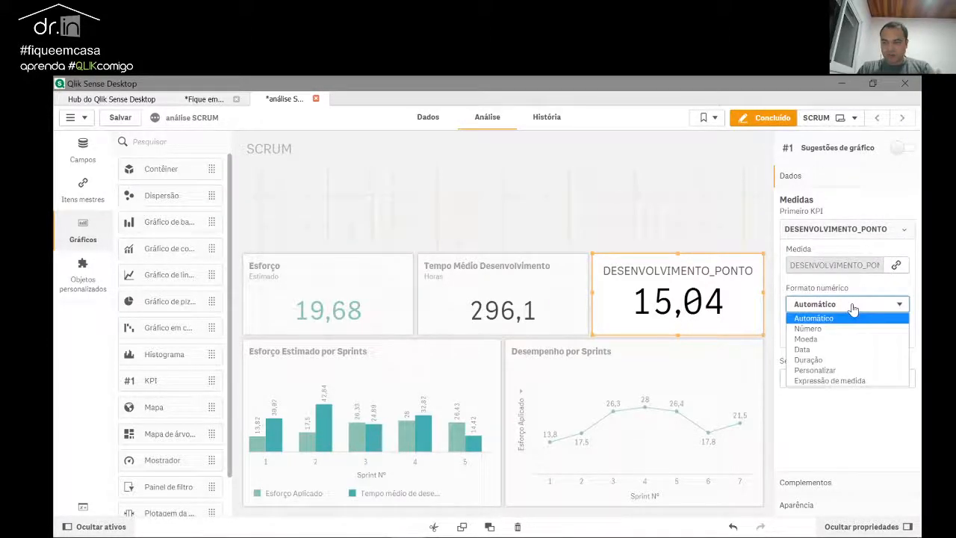
{"action": "left_click", "coordinate": [848, 328]}
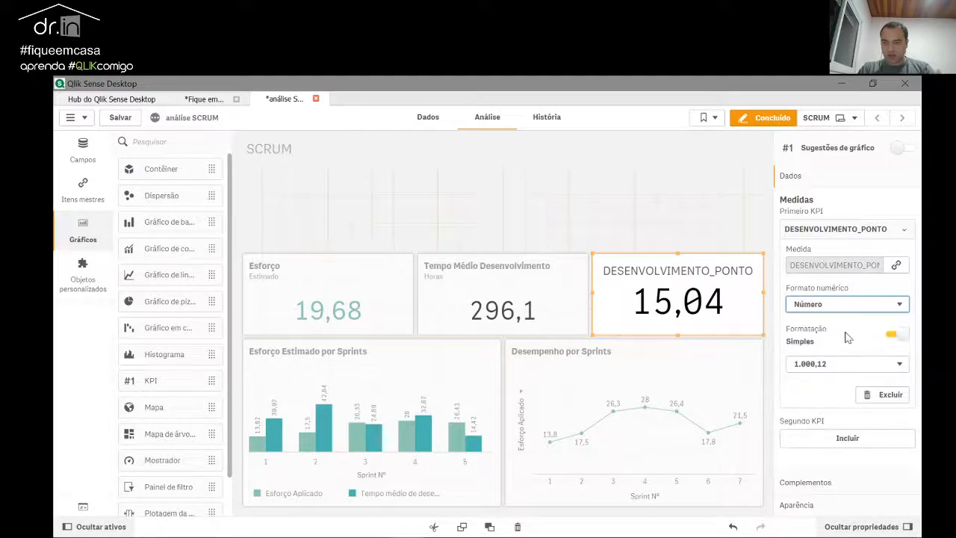
{"action": "left_click", "coordinate": [820, 371]}
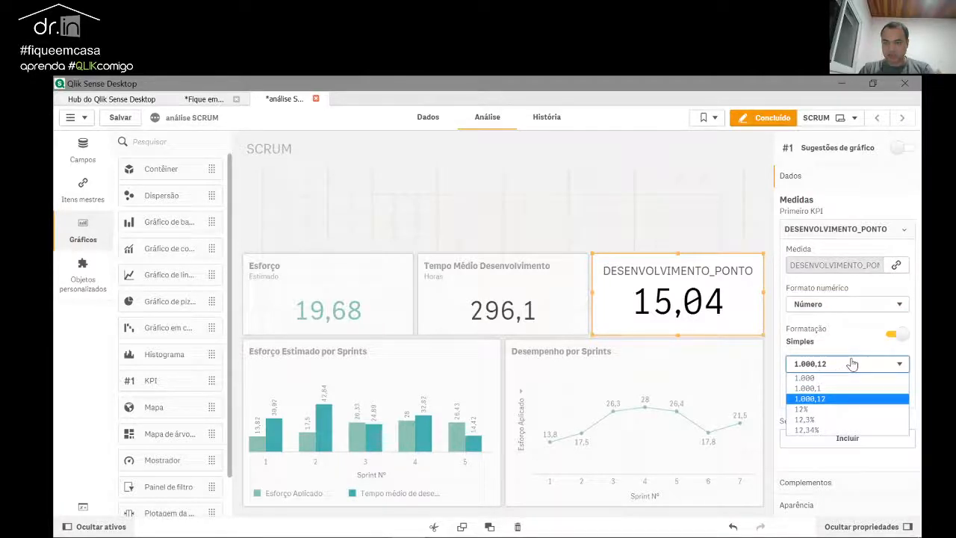
{"action": "left_click", "coordinate": [852, 363]}
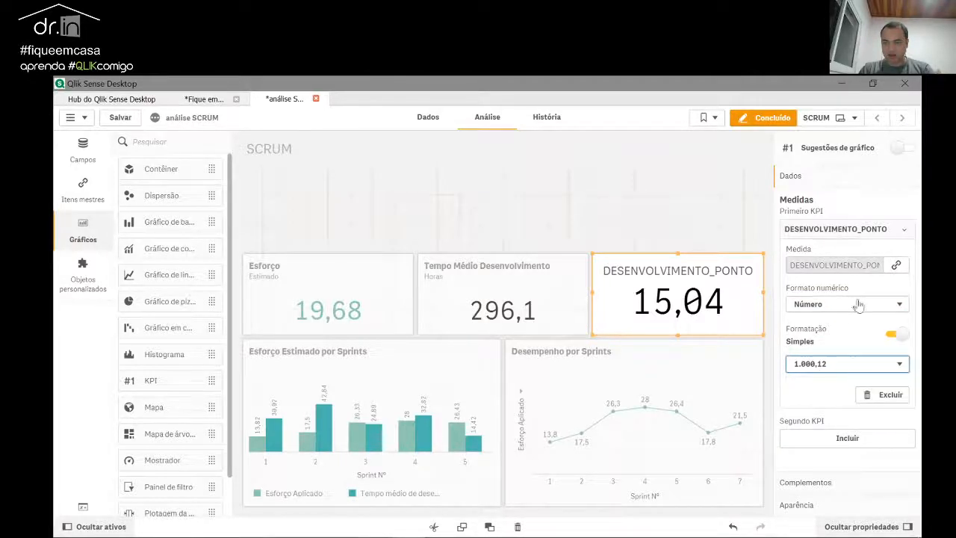
{"action": "left_click", "coordinate": [905, 232]}
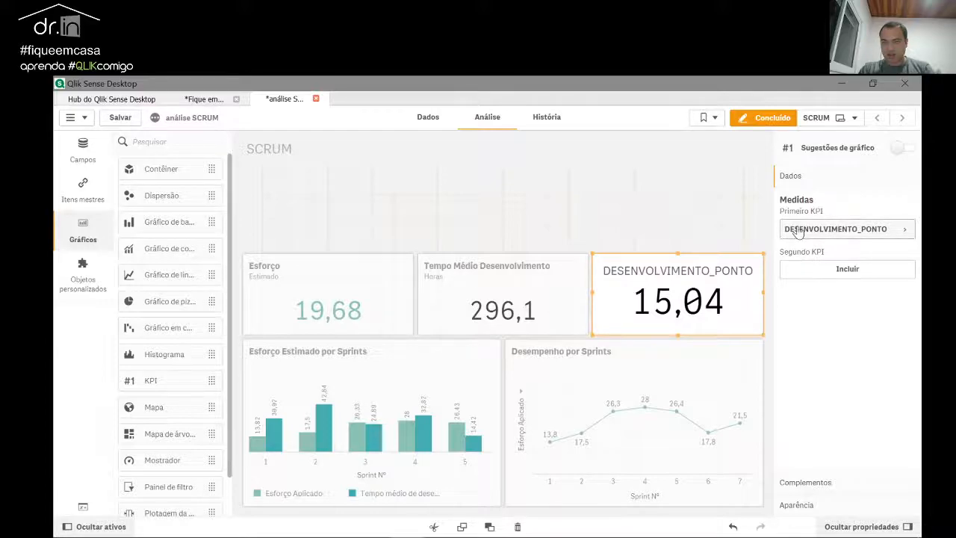
{"action": "left_click", "coordinate": [906, 234]}
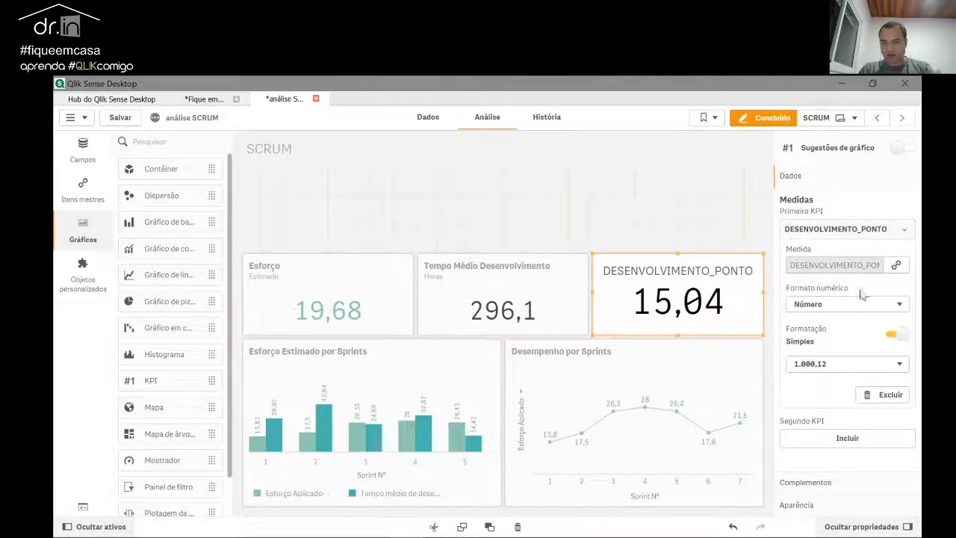
{"action": "left_click", "coordinate": [845, 306]}
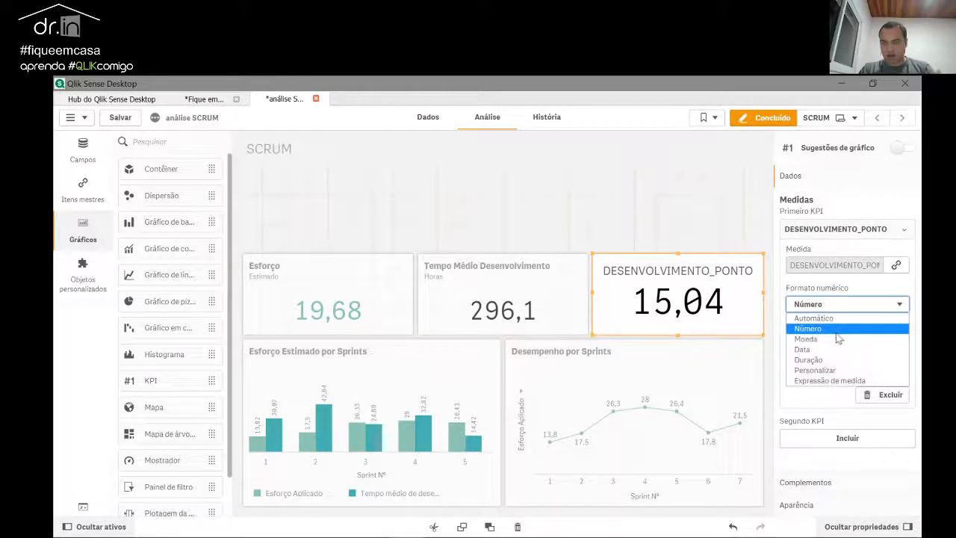
{"action": "left_click", "coordinate": [835, 330]}
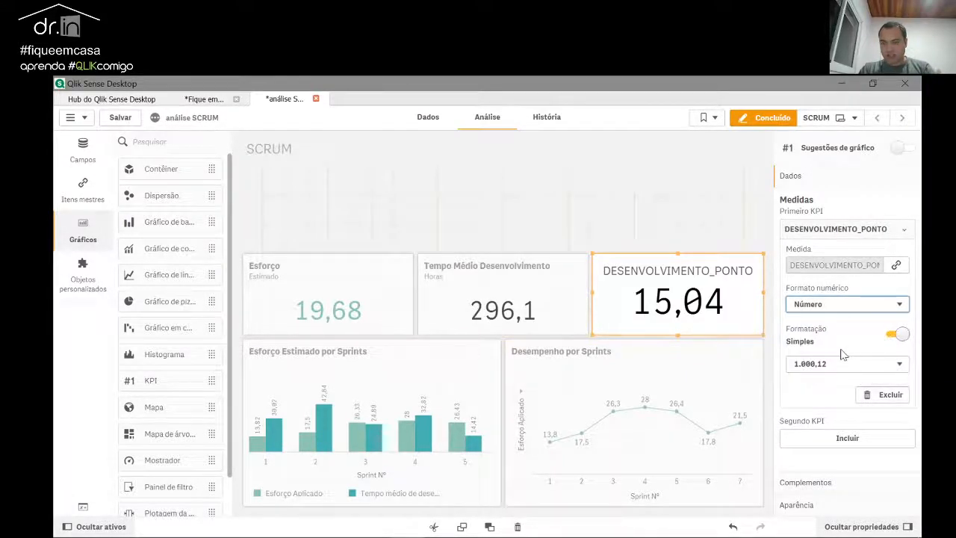
{"action": "left_click", "coordinate": [833, 364]}
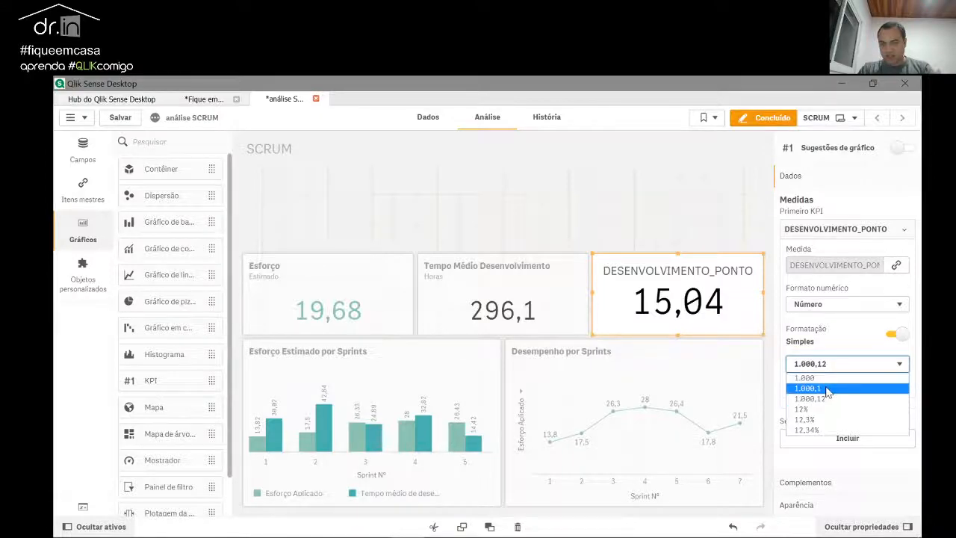
{"action": "left_click", "coordinate": [828, 388]}
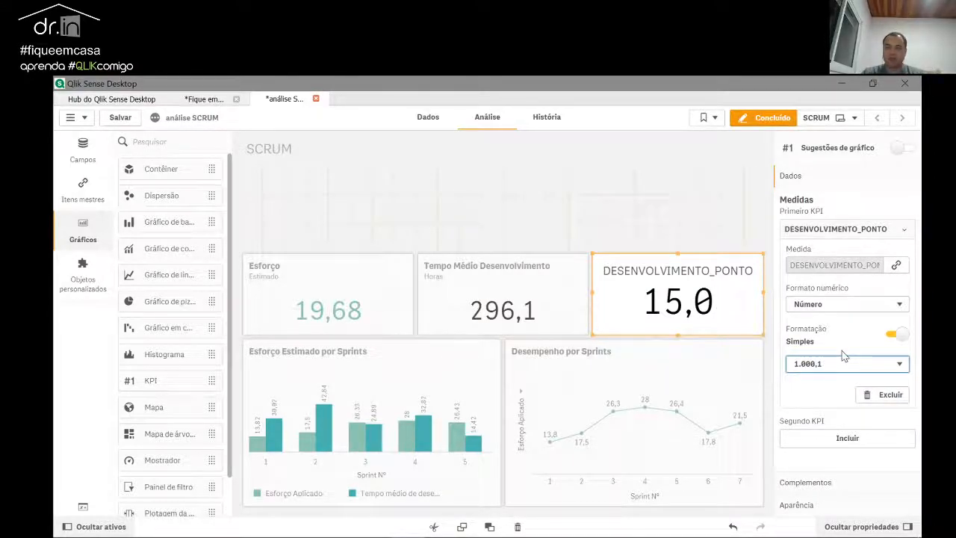
Step: Set the Esforço card's measure number format to Número with the one-decimal pattern 1.000,1
{"action": "left_click", "coordinate": [341, 299]}
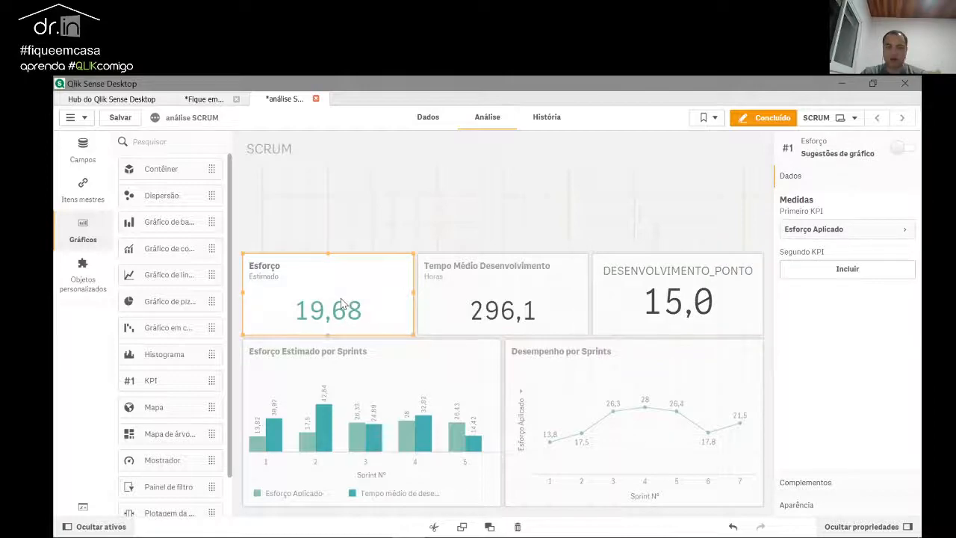
{"action": "left_click", "coordinate": [900, 230]}
{"action": "left_click", "coordinate": [862, 304]}
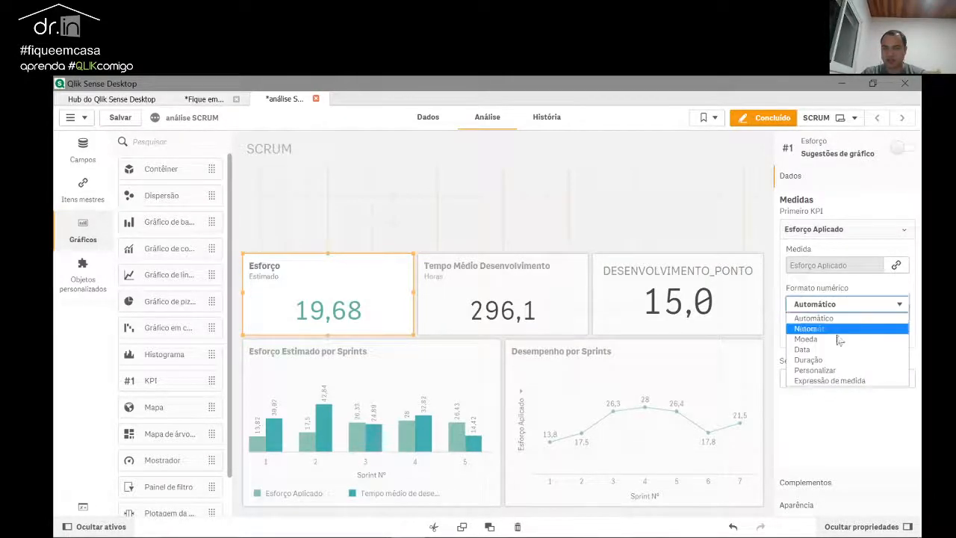
{"action": "left_click", "coordinate": [838, 334]}
{"action": "left_click", "coordinate": [831, 363]}
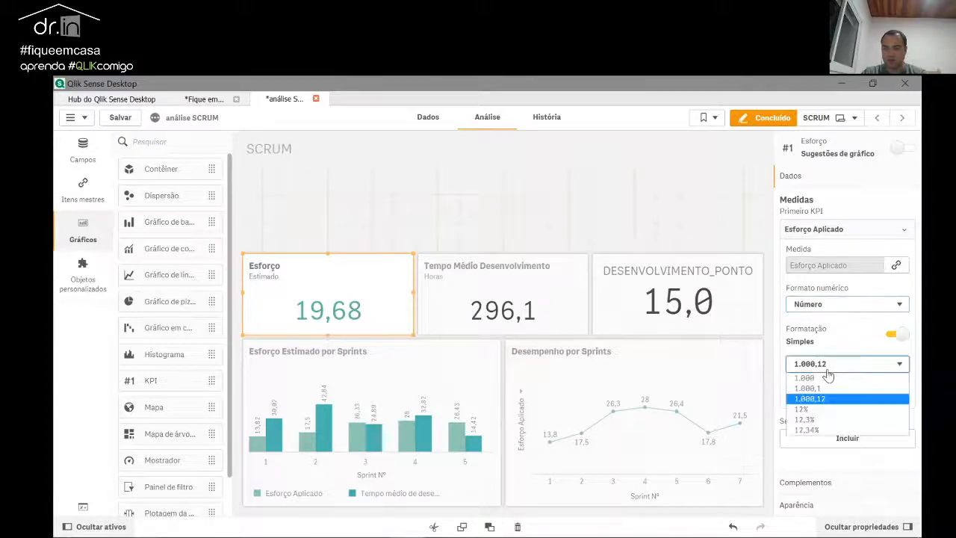
{"action": "left_click", "coordinate": [829, 387]}
{"action": "left_click", "coordinate": [807, 233]}
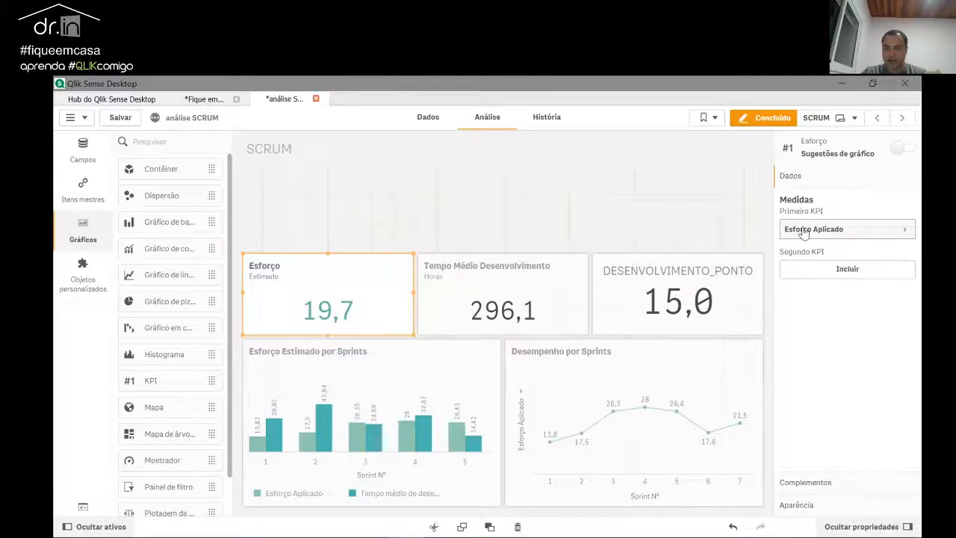
Step: Check the third KPI's caption in Power BI, return to Qlik Sense and title the DESENVOLVIMENTO_PONTO card "Quantas horas de desenvolvimento"
{"action": "key", "text": "alt+Tab"}
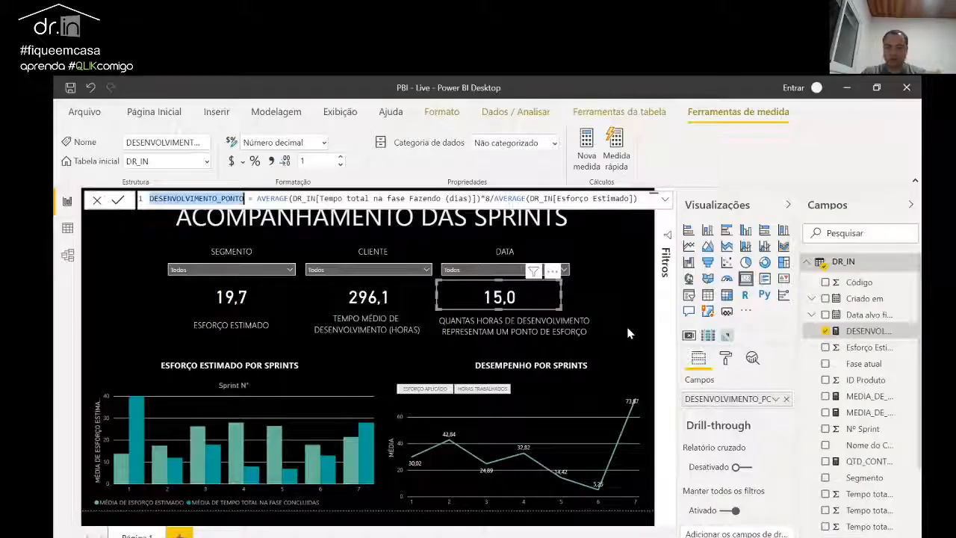
{"action": "key", "text": "alt+Tab"}
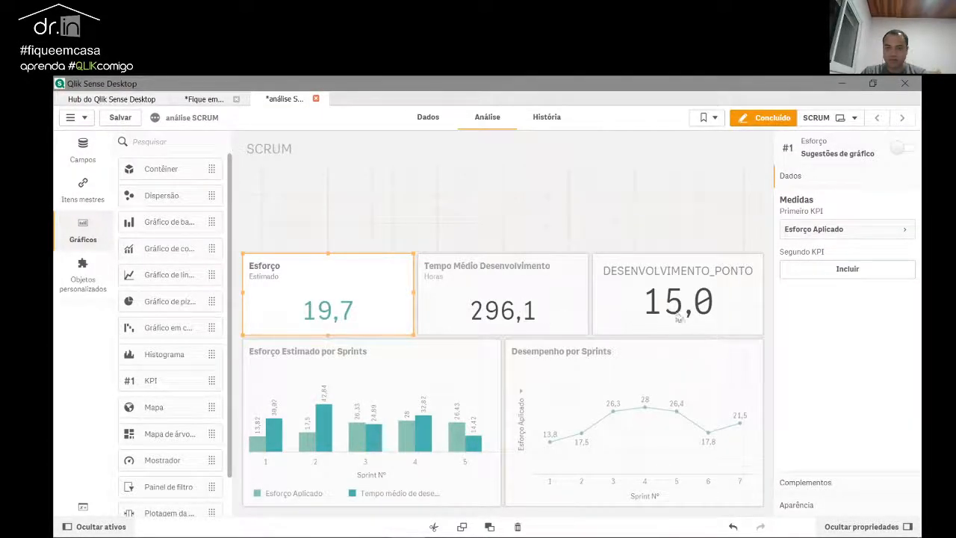
{"action": "left_click", "coordinate": [686, 316]}
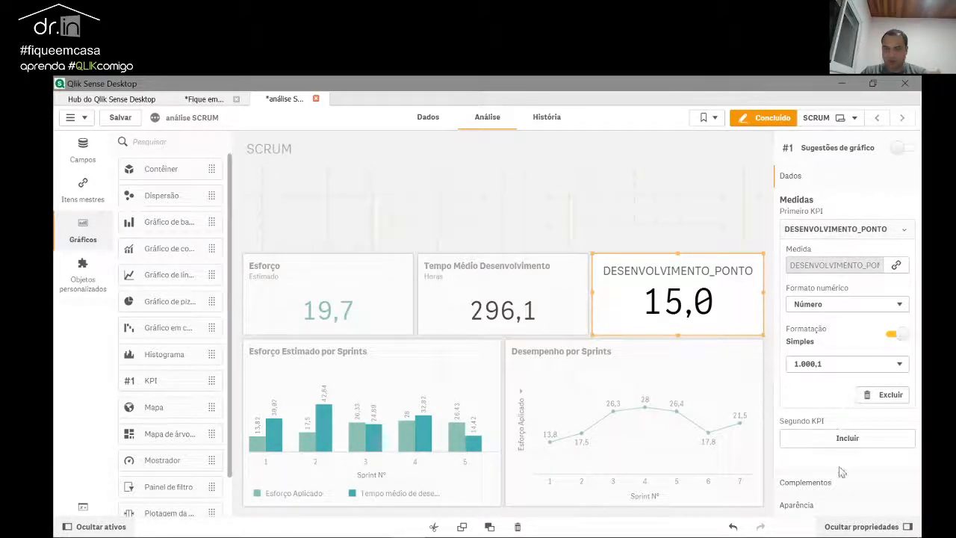
{"action": "left_click", "coordinate": [812, 507]}
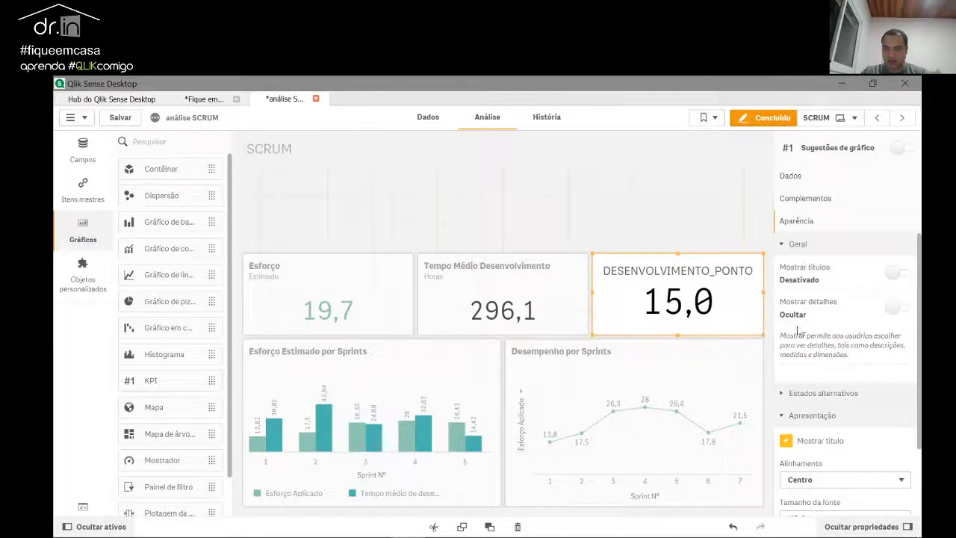
{"action": "left_click", "coordinate": [896, 275]}
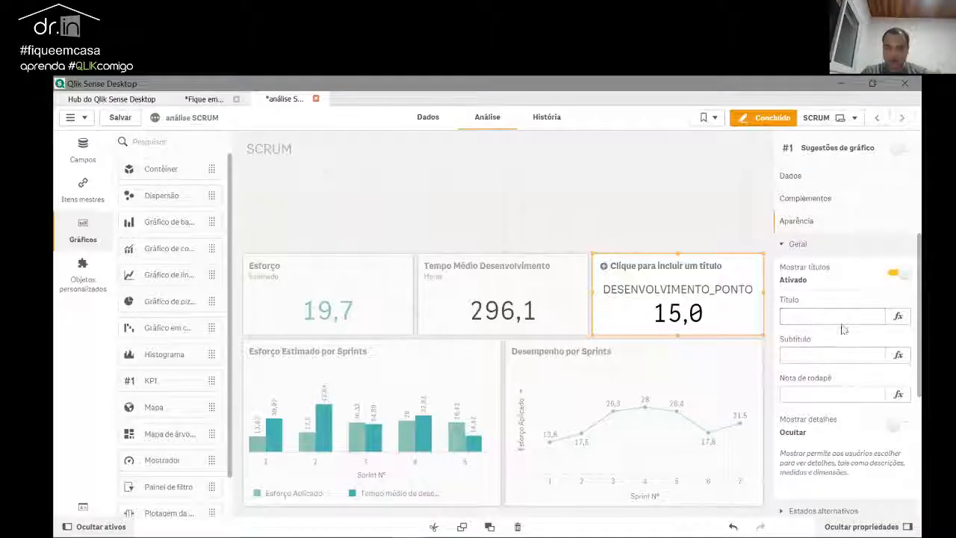
{"action": "left_click", "coordinate": [832, 316]}
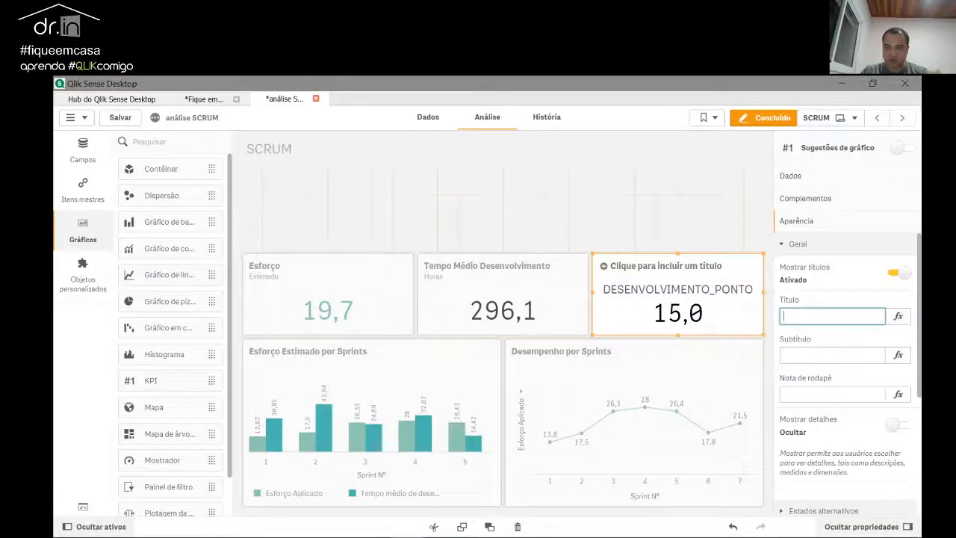
{"action": "type", "text": "Quantas horas de desenvolvimento"}
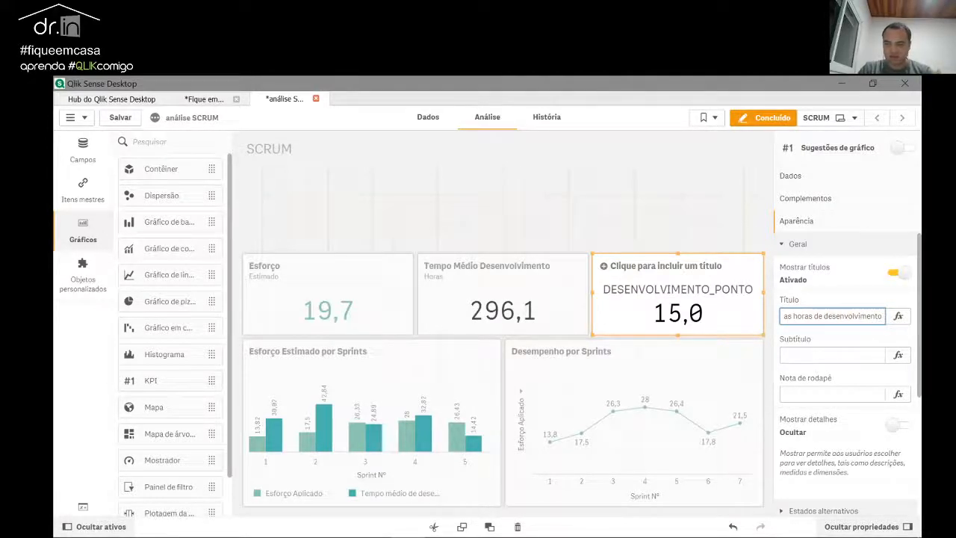
{"action": "type", "text": " re"}
{"action": "key", "text": "BackSpace"}
{"action": "key", "text": "BackSpace"}
{"action": "key", "text": "BackSpace"}
Step: Give the DESENVOLVIMENTO_PONTO card the subtitle "Representam 1 ponto de esforço"
{"action": "left_click", "coordinate": [832, 355]}
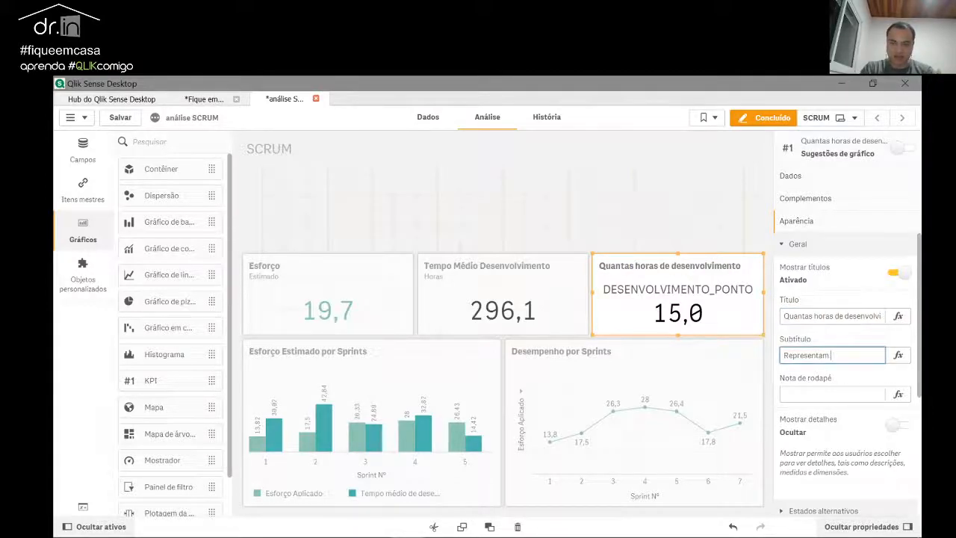
{"action": "type", "text": "Representam 1 pont"}
{"action": "type", "text": "o de esforço"}
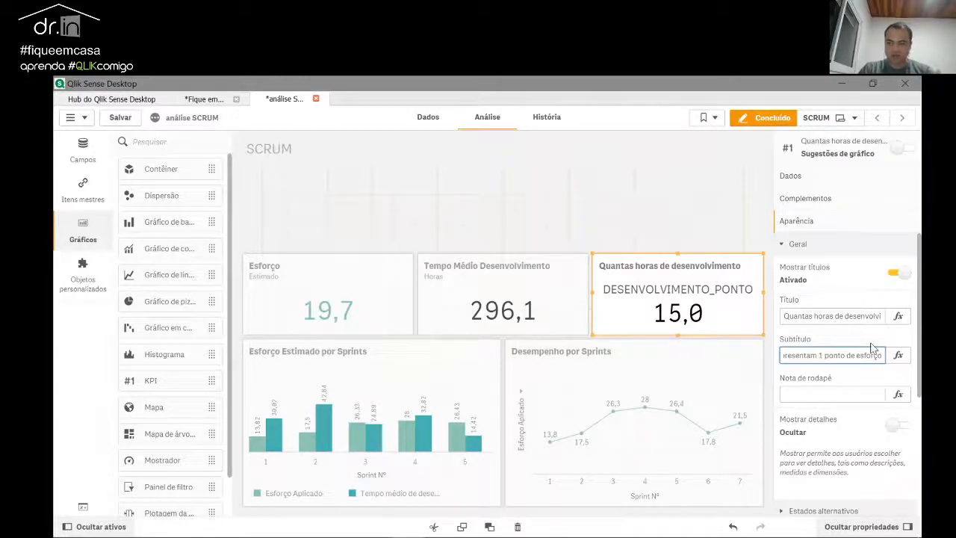
{"action": "left_click", "coordinate": [875, 374]}
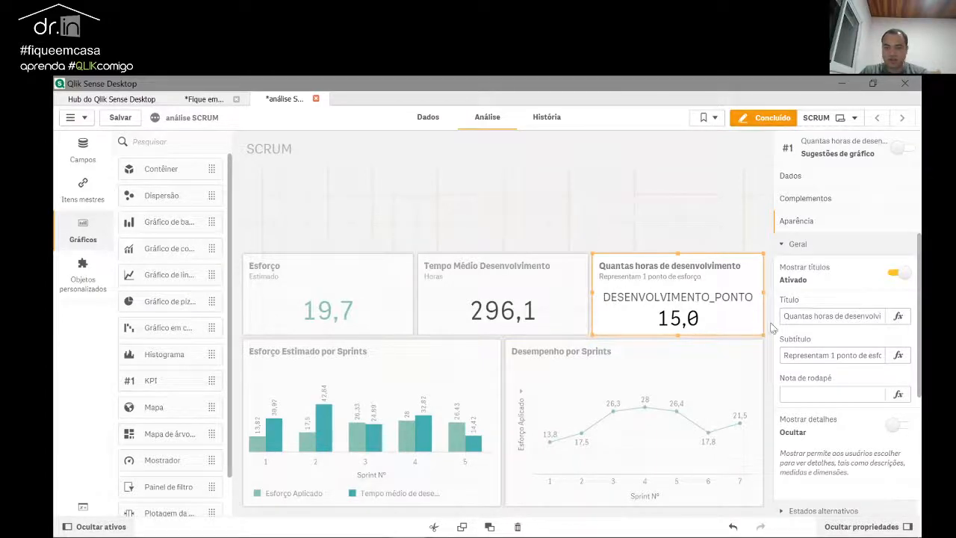
Step: Hide the measure's own label inside the Quantas horas de desenvolvimento card and deselect the card
{"action": "scroll", "coordinate": [863, 372], "scroll_direction": "down", "scroll_amount": 1}
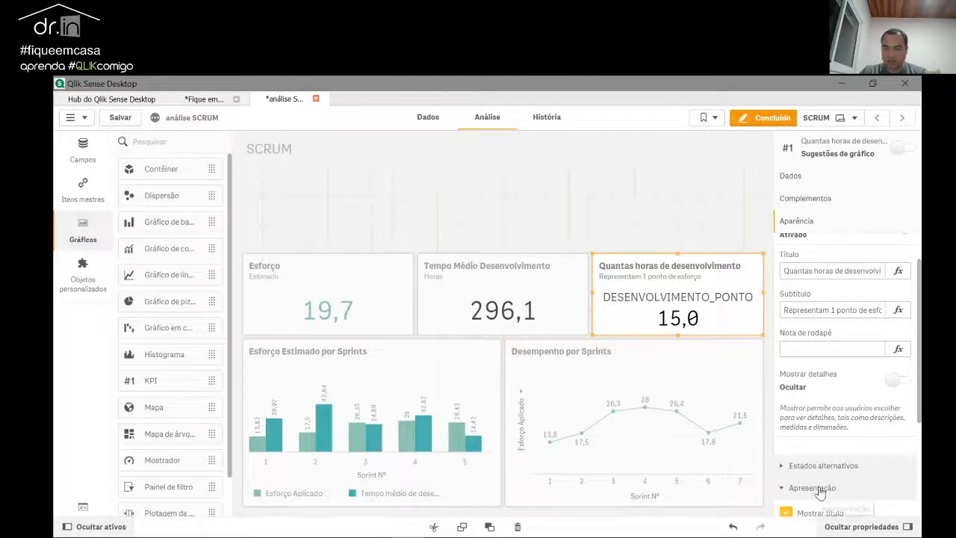
{"action": "scroll", "coordinate": [820, 493], "scroll_direction": "down", "scroll_amount": 4}
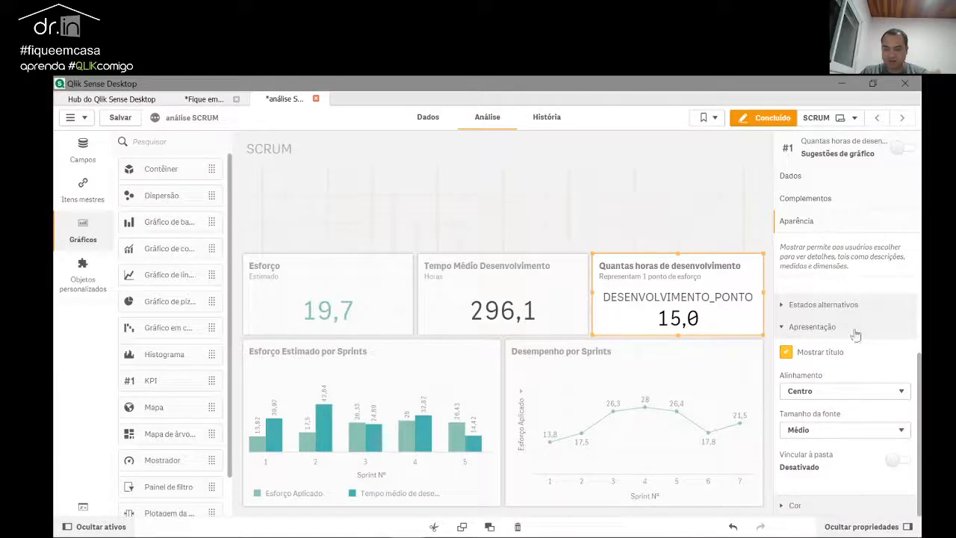
{"action": "left_click", "coordinate": [788, 354]}
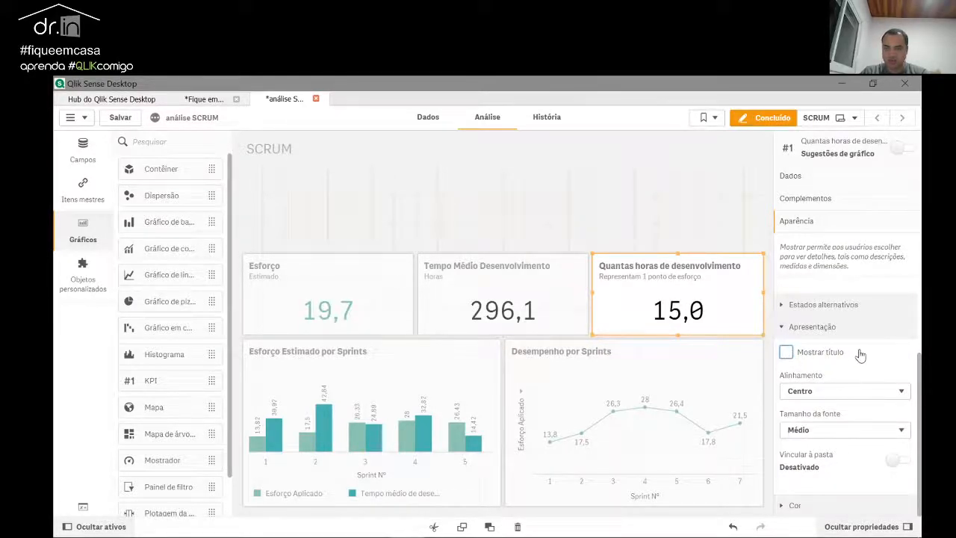
{"action": "left_click", "coordinate": [654, 235]}
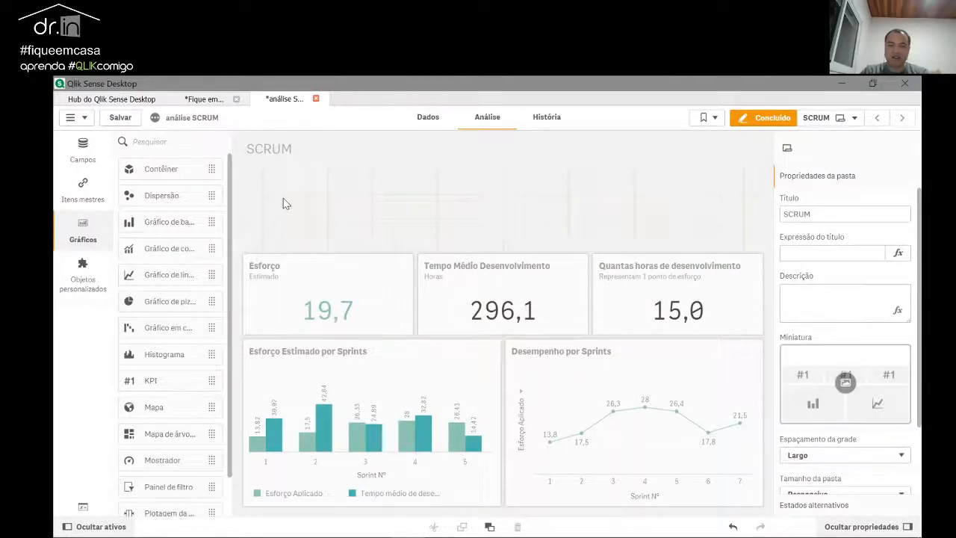
Step: Look at the filters in Power BI, return to Qlik Sense and place a Painel de filtro in the empty area above the Esforço card
{"action": "key", "text": "alt+Tab"}
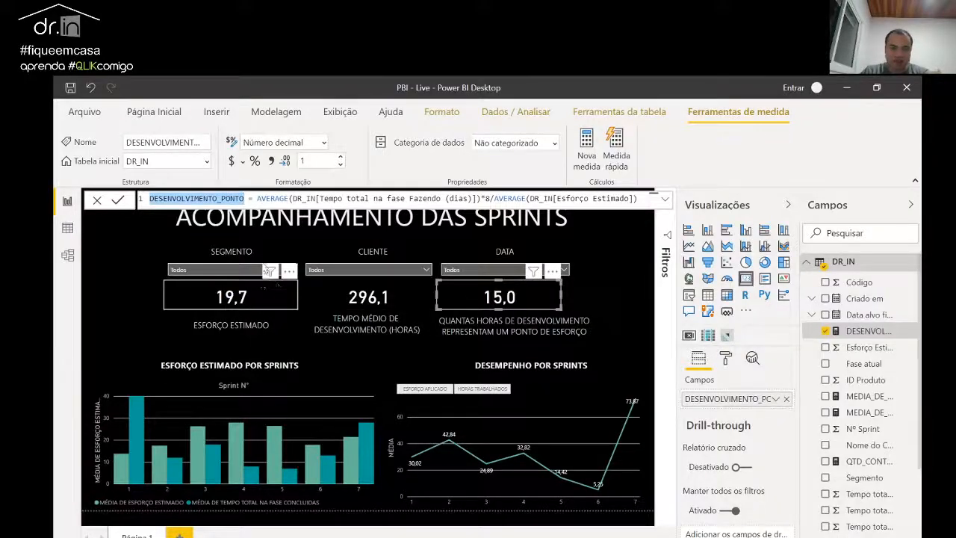
{"action": "key", "text": "alt+Tab"}
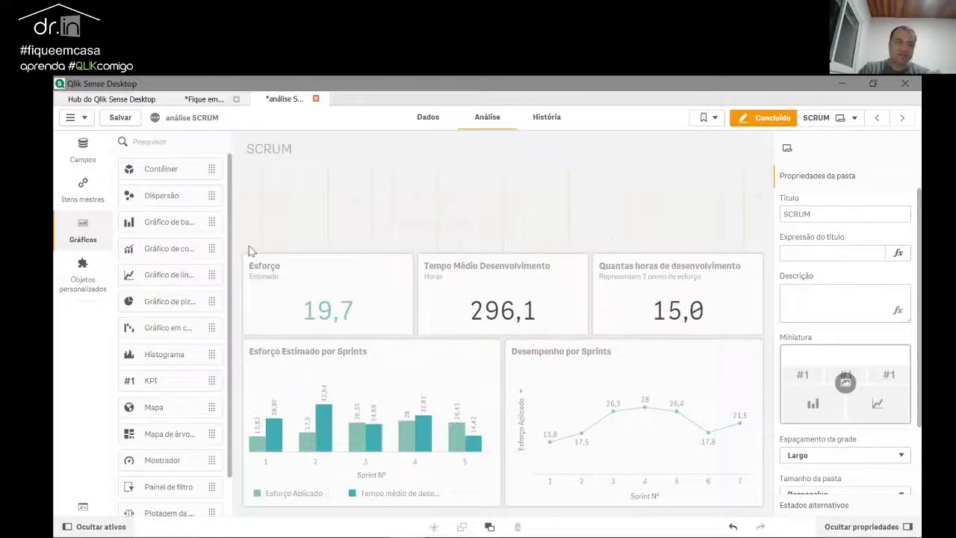
{"action": "left_click", "coordinate": [84, 232]}
{"action": "left_click", "coordinate": [84, 230]}
{"action": "scroll", "coordinate": [154, 214], "scroll_direction": "down", "scroll_amount": 5}
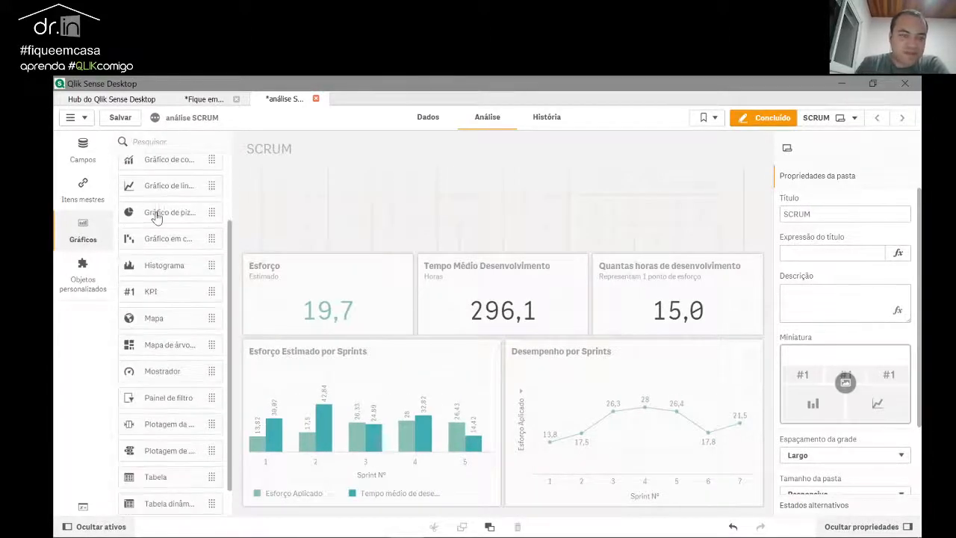
{"action": "left_click_drag", "start_coordinate": [172, 370], "coordinate": [328, 236]}
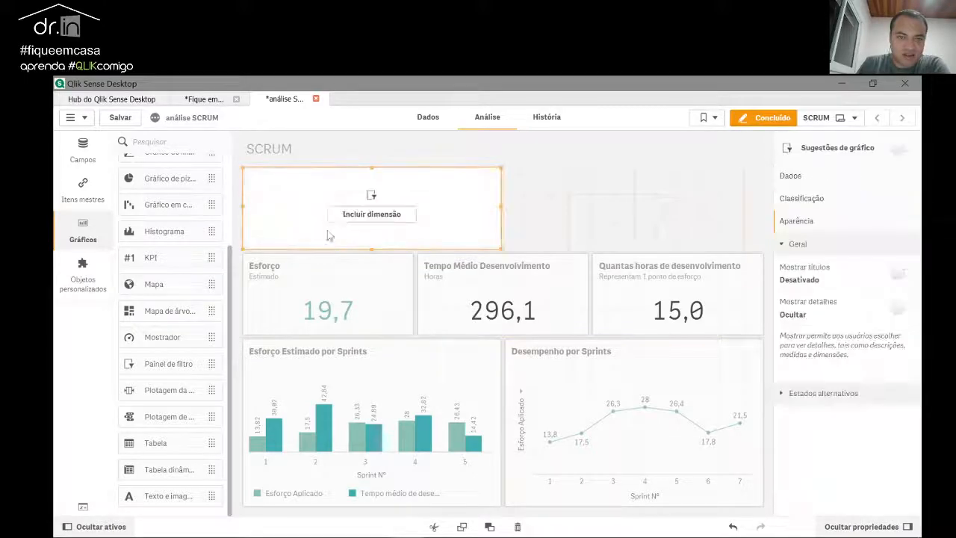
Step: Find the Segmento field and add it as the new filter pane's dimension
{"action": "left_click", "coordinate": [365, 215]}
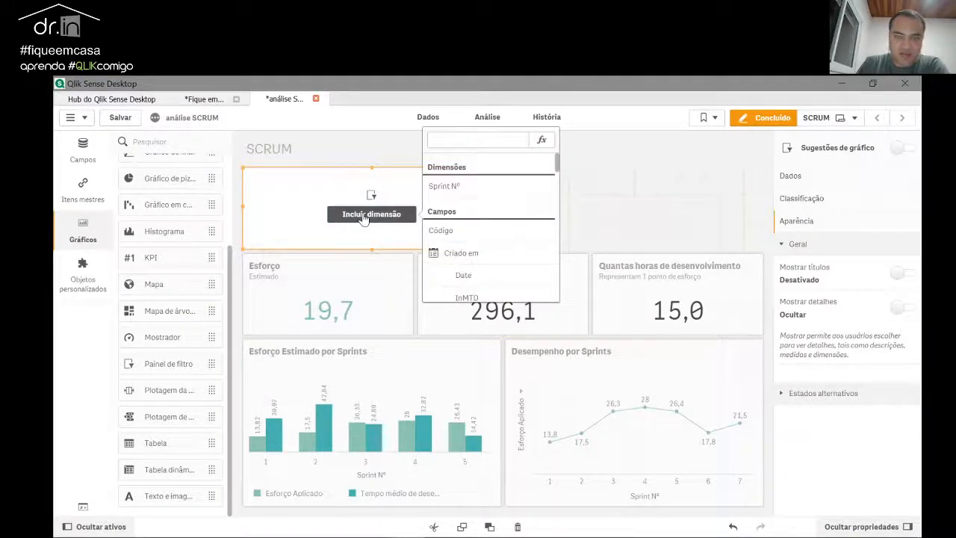
{"action": "key", "text": "alt+Tab"}
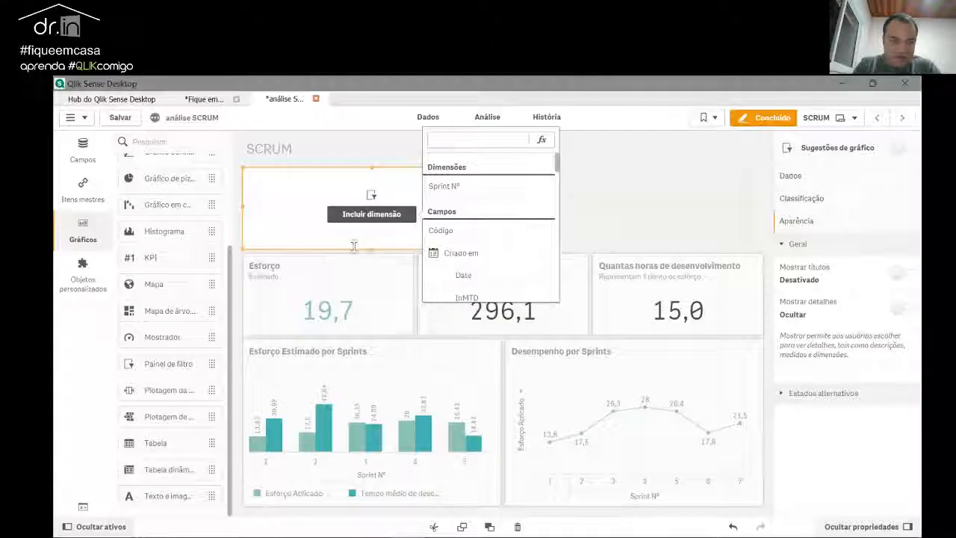
{"action": "key", "text": "alt+Tab"}
{"action": "type", "text": "sprint"}
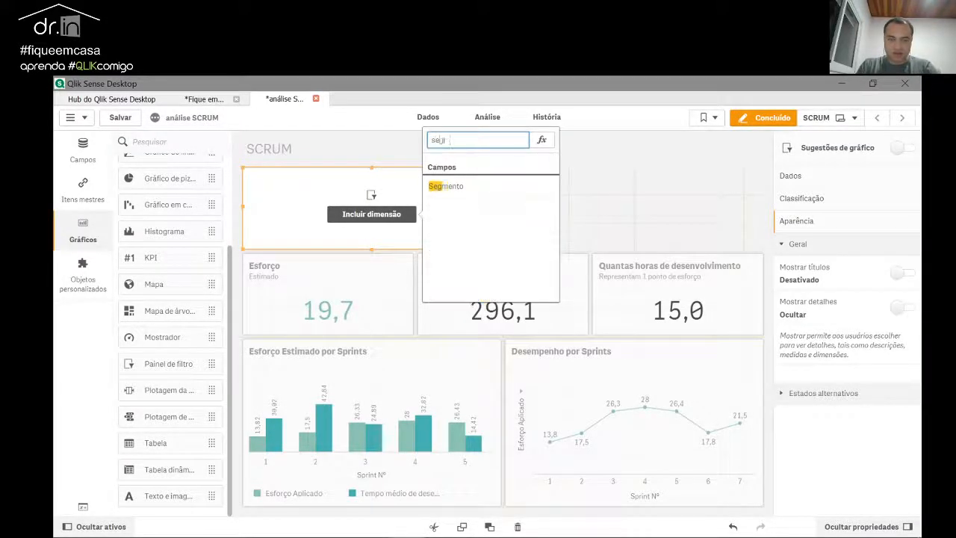
{"action": "key", "text": "Return"}
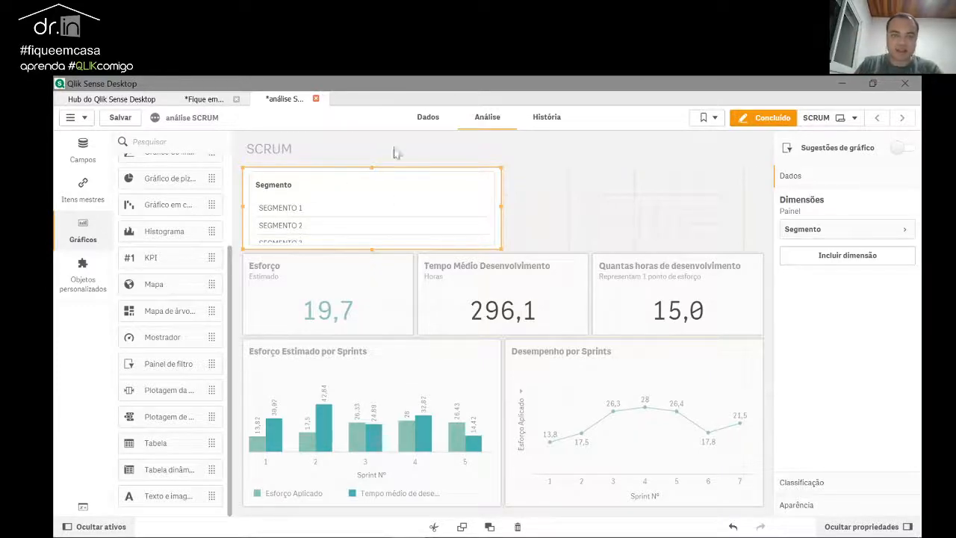
Step: Shrink the Segmento filter pane to a thin strip directly above the Esforço card, matching that card's width
{"action": "left_click_drag", "start_coordinate": [374, 179], "coordinate": [374, 226]}
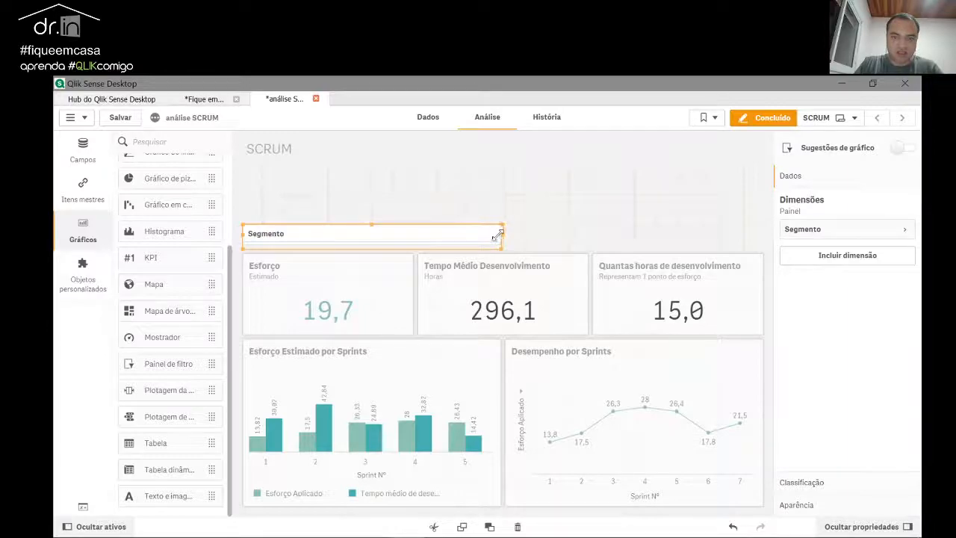
{"action": "left_click_drag", "start_coordinate": [501, 234], "coordinate": [413, 241]}
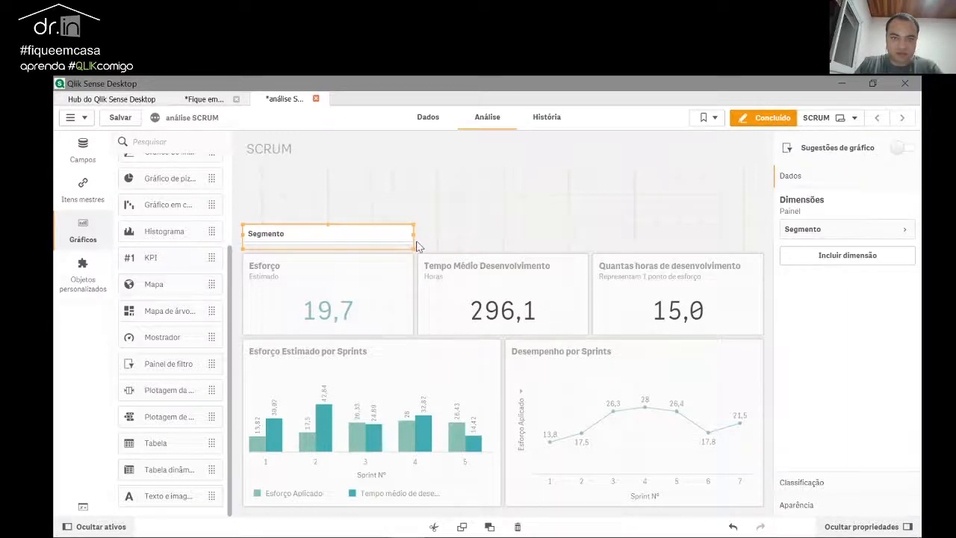
{"action": "left_click", "coordinate": [448, 240]}
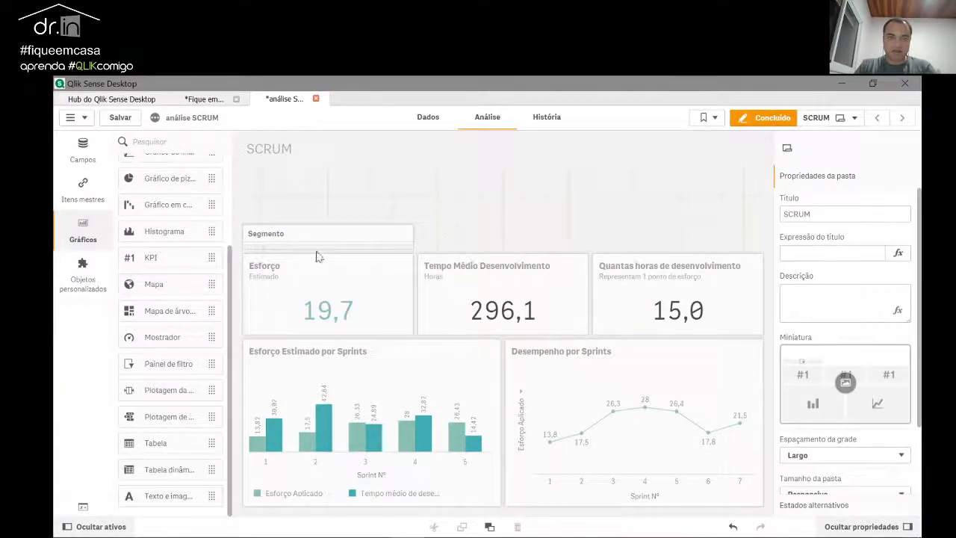
{"action": "left_click", "coordinate": [358, 236]}
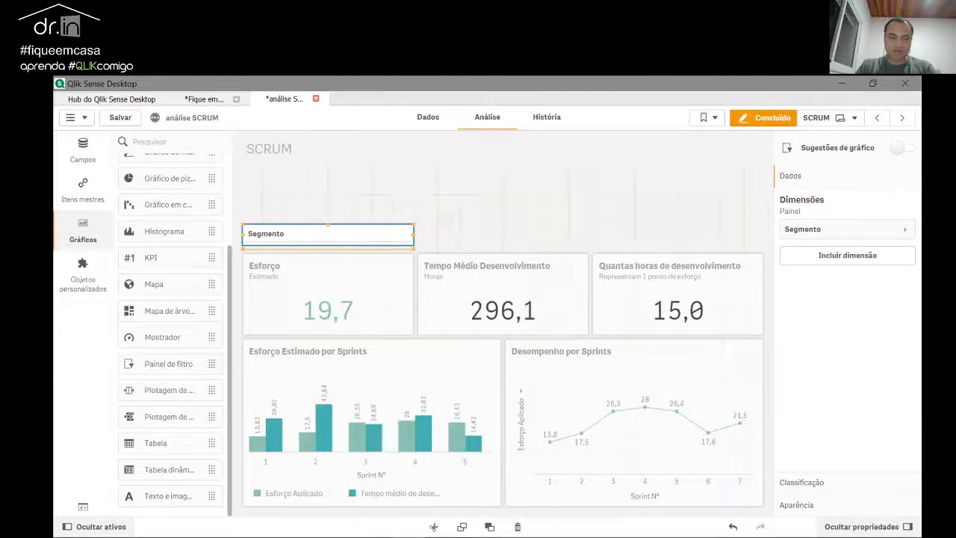
Step: Add a second filter pane for Nome do Cliente above the Tempo Médio Desenvolvimento card, then check the remaining filter in Power BI and return
{"action": "left_click_drag", "start_coordinate": [150, 365], "coordinate": [589, 235]}
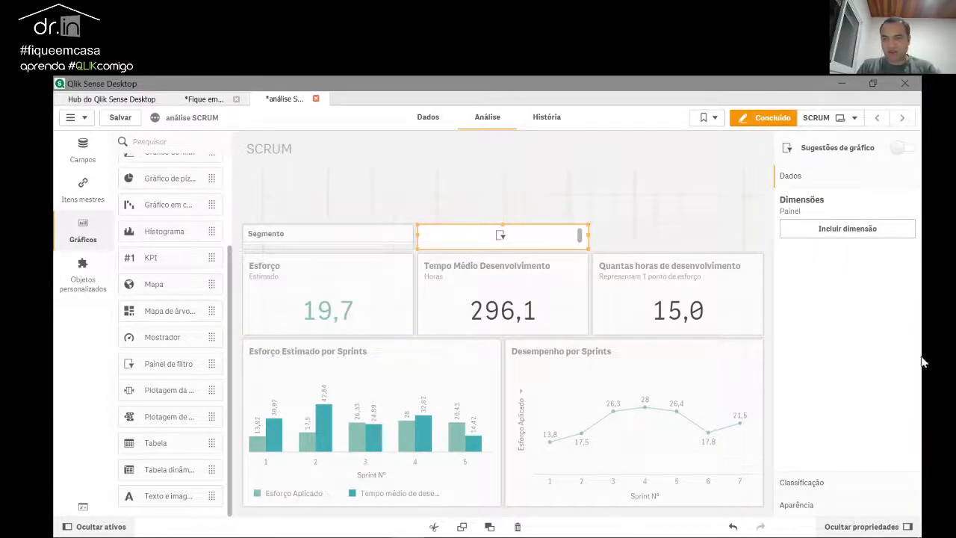
{"action": "left_click", "coordinate": [845, 231]}
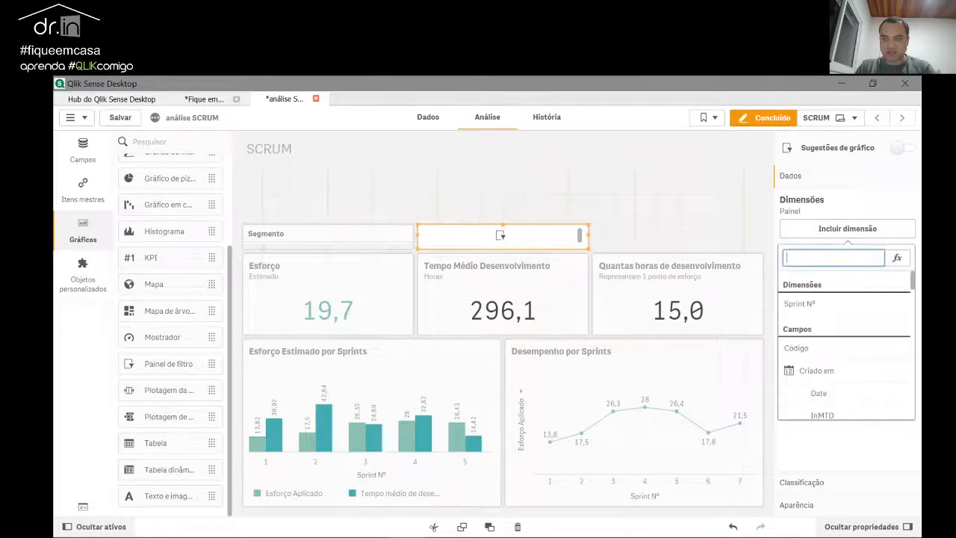
{"action": "type", "text": "cli"}
{"action": "left_click", "coordinate": [815, 304]}
{"action": "key", "text": "alt+Tab"}
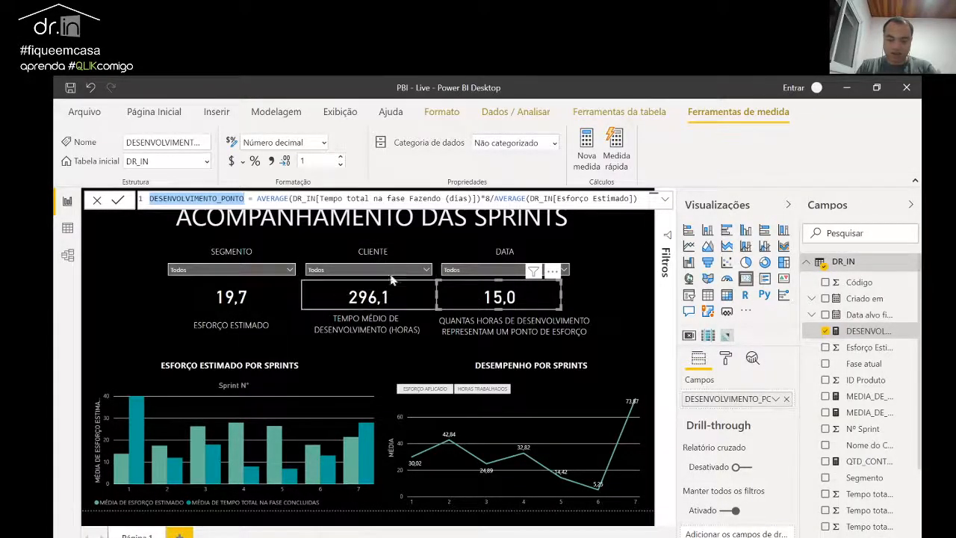
{"action": "key", "text": "alt+Tab"}
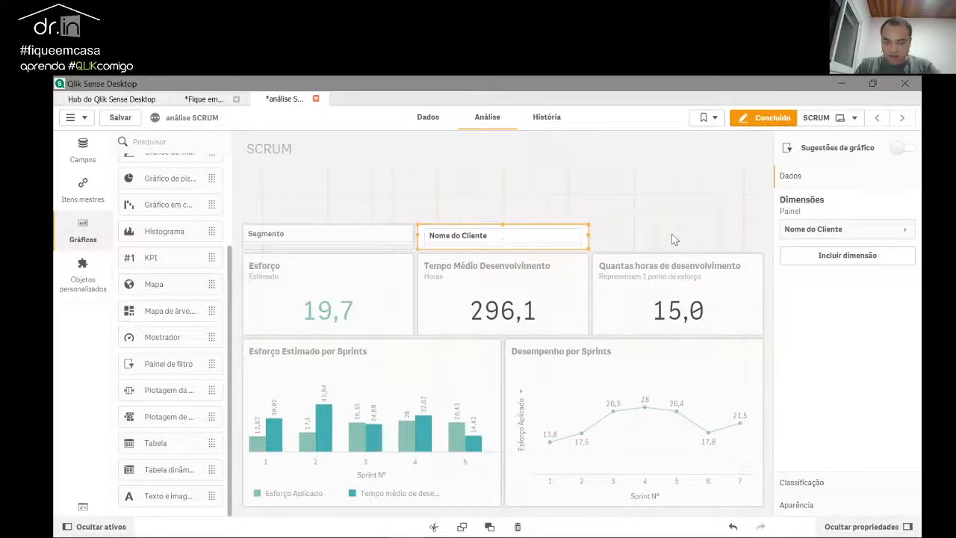
{"action": "left_click", "coordinate": [670, 239]}
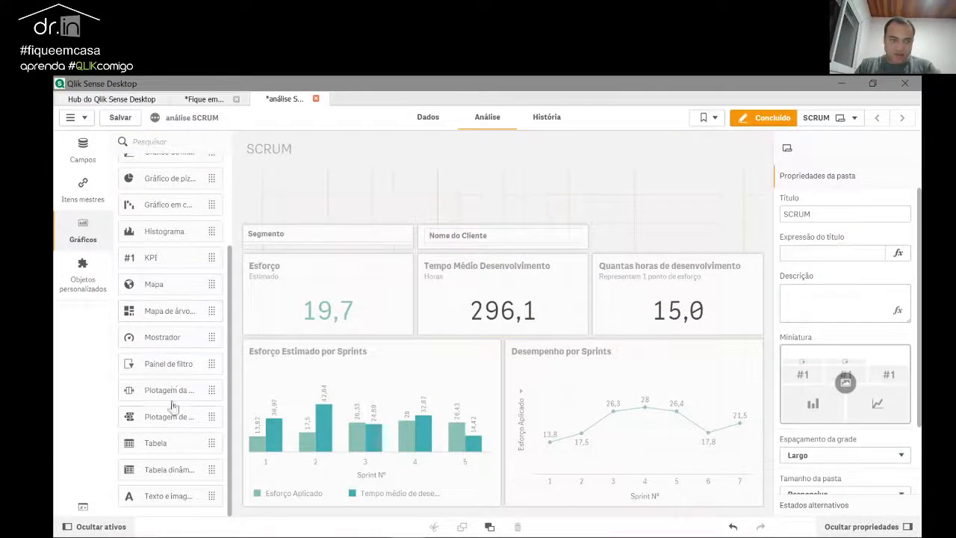
Step: Add a third Painel de filtro as a thin strip directly above the Quantas horas de desenvolvimento card and open its dimension choices
{"action": "left_click_drag", "start_coordinate": [172, 371], "coordinate": [685, 241]}
{"action": "left_click_drag", "start_coordinate": [675, 167], "coordinate": [675, 227]}
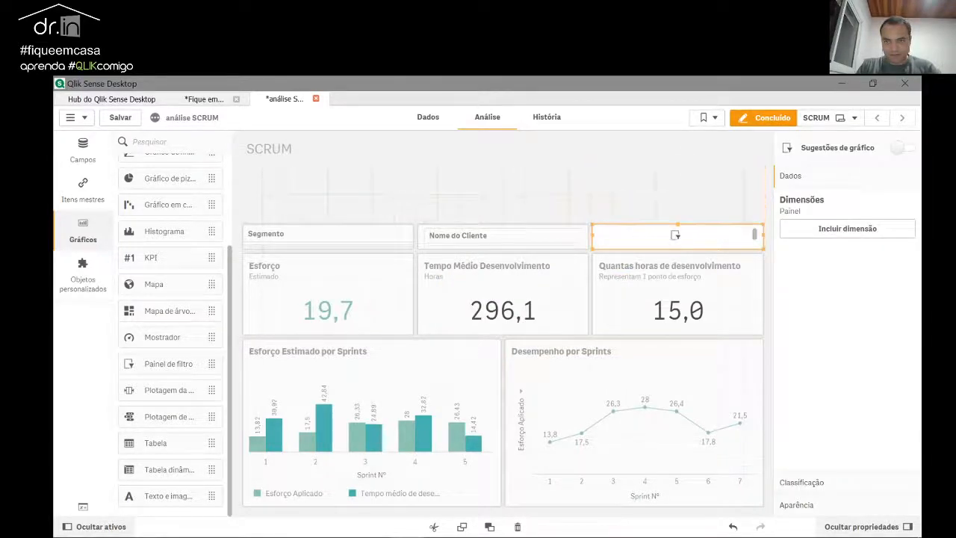
{"action": "left_click", "coordinate": [849, 234]}
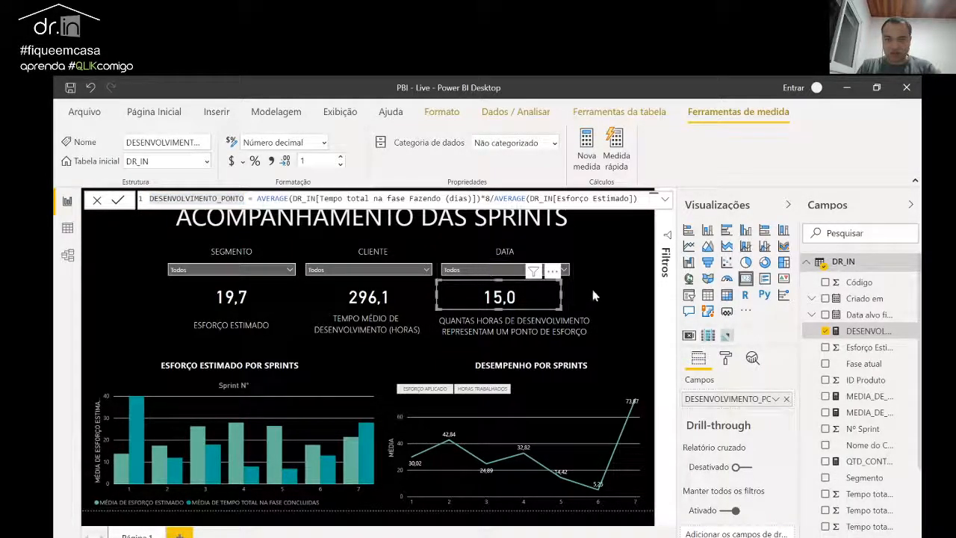
Step: Examine how the DATA slicer in Power BI breaks down into years and months, and return to Qlik Sense
{"action": "left_click", "coordinate": [459, 269]}
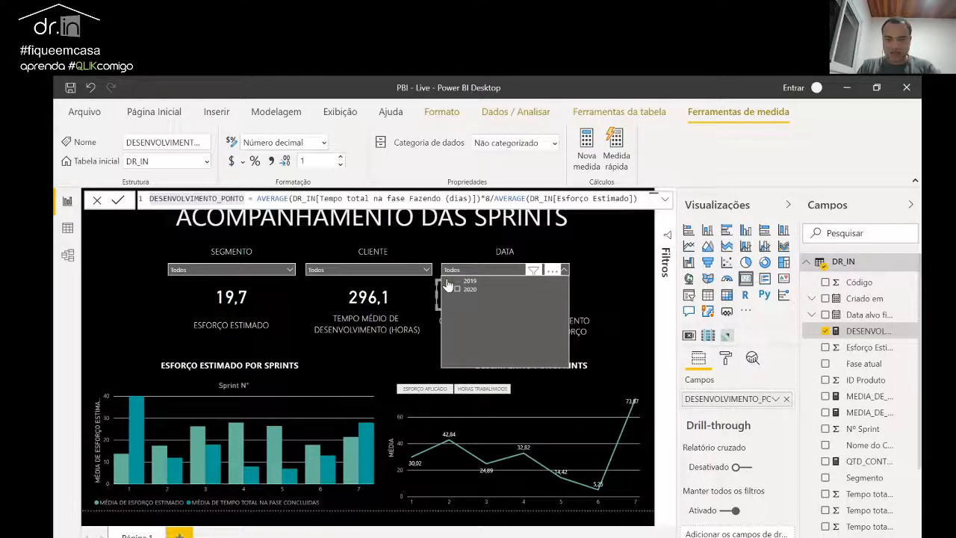
{"action": "left_click", "coordinate": [449, 281]}
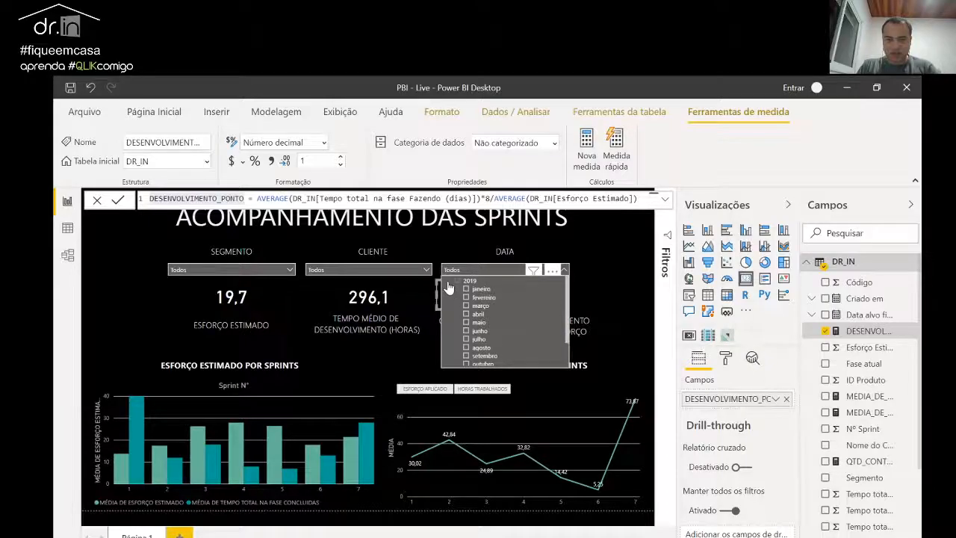
{"action": "left_click", "coordinate": [449, 283]}
{"action": "left_click", "coordinate": [448, 282]}
{"action": "left_click", "coordinate": [447, 284]}
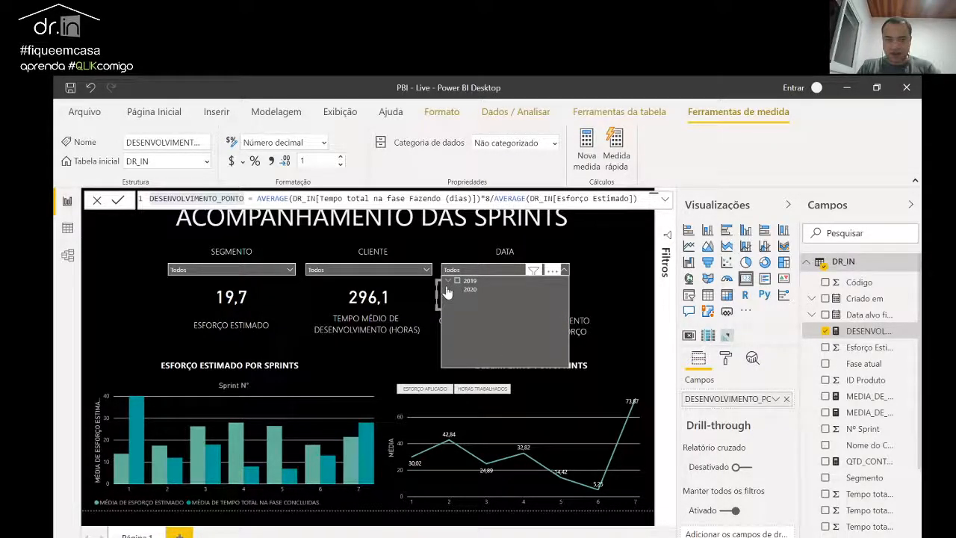
{"action": "left_click", "coordinate": [447, 289]}
{"action": "left_click", "coordinate": [447, 288]}
{"action": "left_click", "coordinate": [605, 273]}
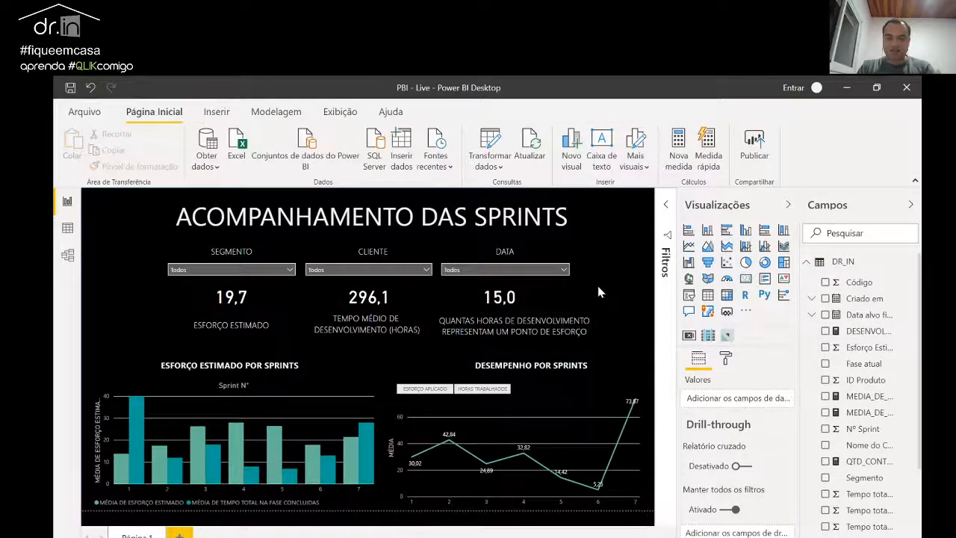
{"action": "key", "text": "alt+Tab"}
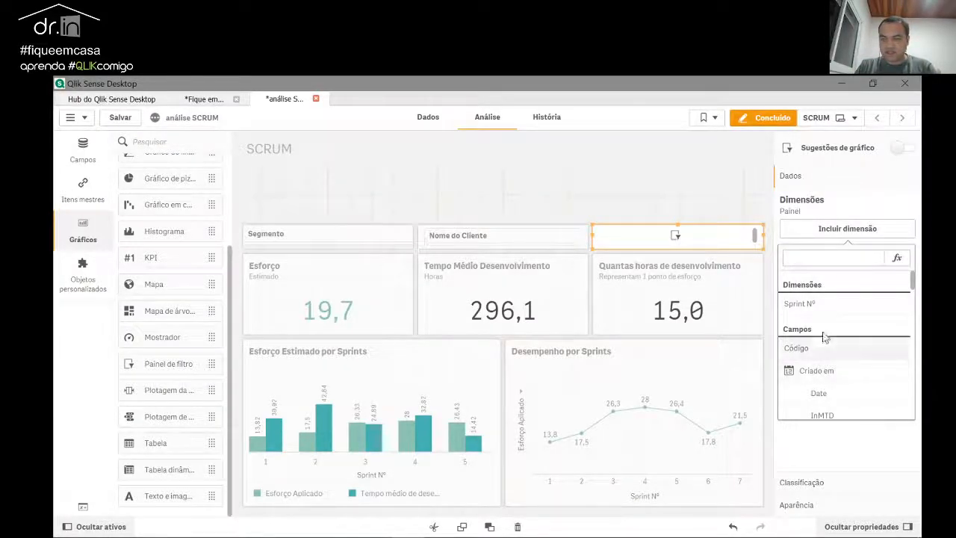
Step: Set the new filter pane's dimension to YearMonth from the Criado em date field
{"action": "scroll", "coordinate": [853, 326], "scroll_direction": "down", "scroll_amount": 1}
{"action": "scroll", "coordinate": [852, 326], "scroll_direction": "up", "scroll_amount": 1}
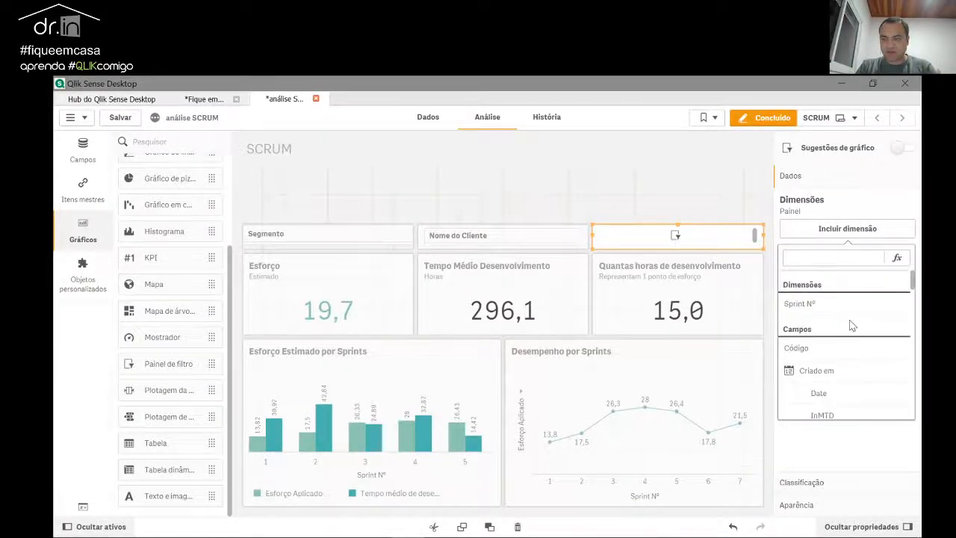
{"action": "scroll", "coordinate": [852, 325], "scroll_direction": "down", "scroll_amount": 1}
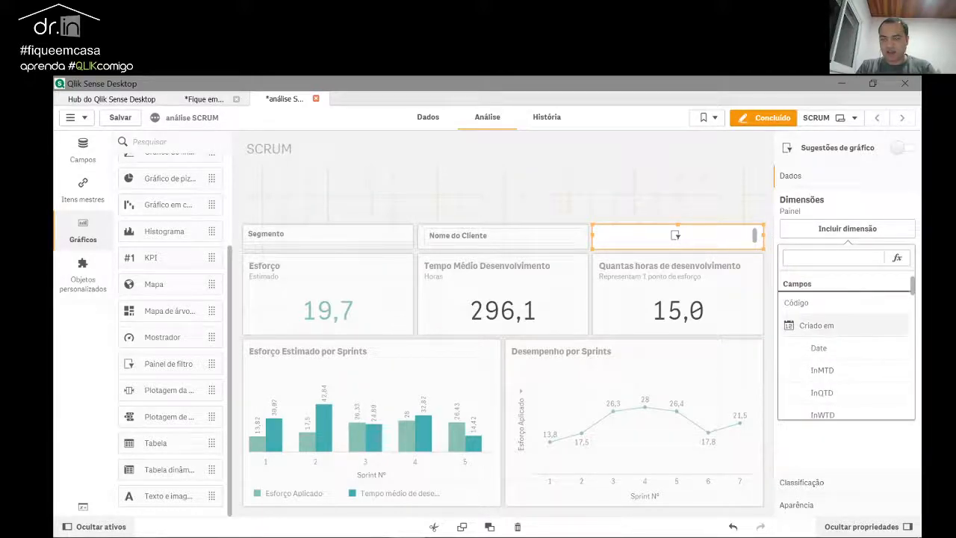
{"action": "scroll", "coordinate": [825, 338], "scroll_direction": "down", "scroll_amount": 4}
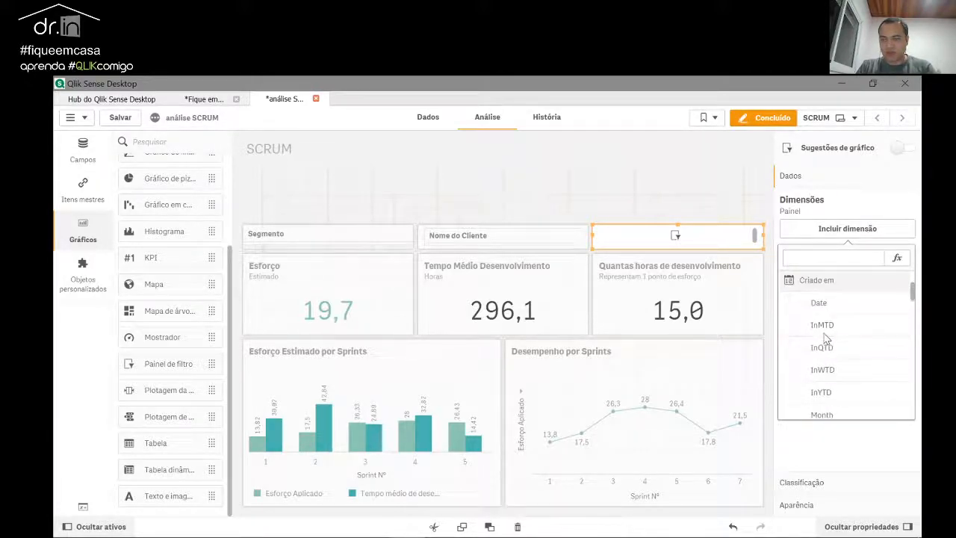
{"action": "scroll", "coordinate": [828, 325], "scroll_direction": "down", "scroll_amount": 5}
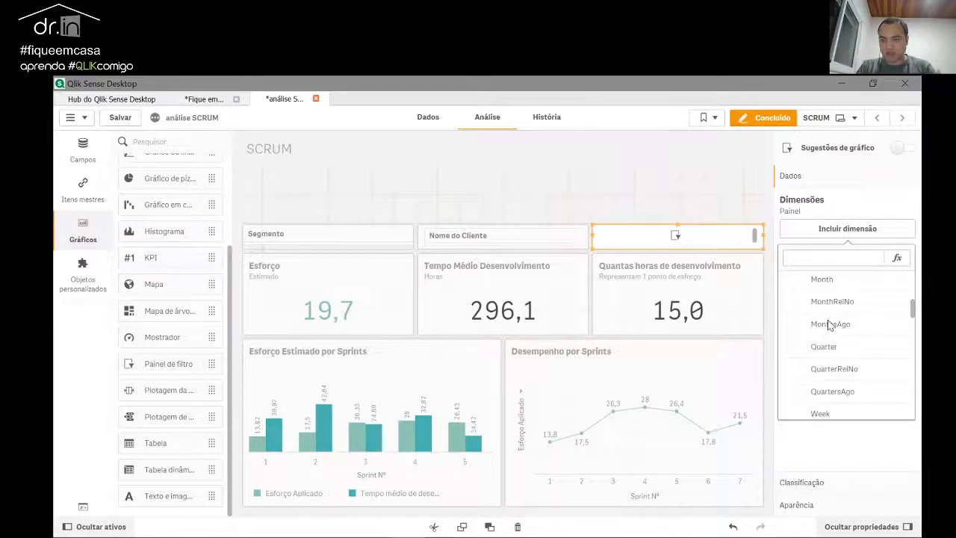
{"action": "scroll", "coordinate": [828, 326], "scroll_direction": "down", "scroll_amount": 1}
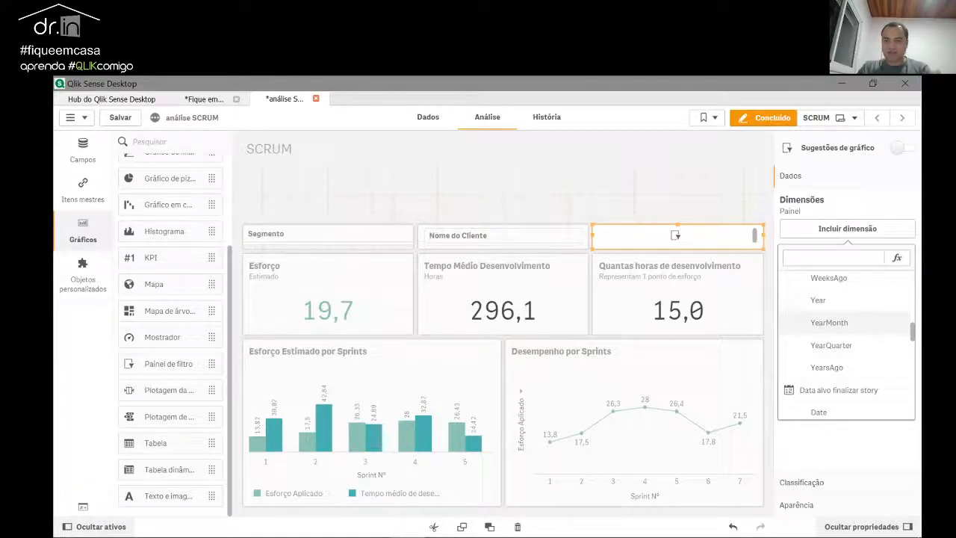
{"action": "left_click", "coordinate": [829, 322]}
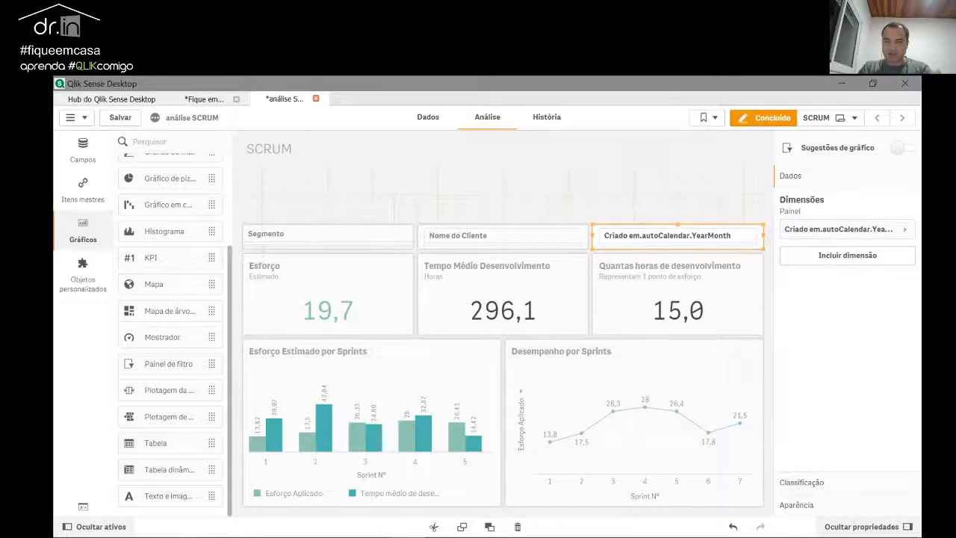
Step: Change the title of the YearMonth filter dimension to Data
{"action": "left_click", "coordinate": [798, 506]}
{"action": "left_click", "coordinate": [795, 177]}
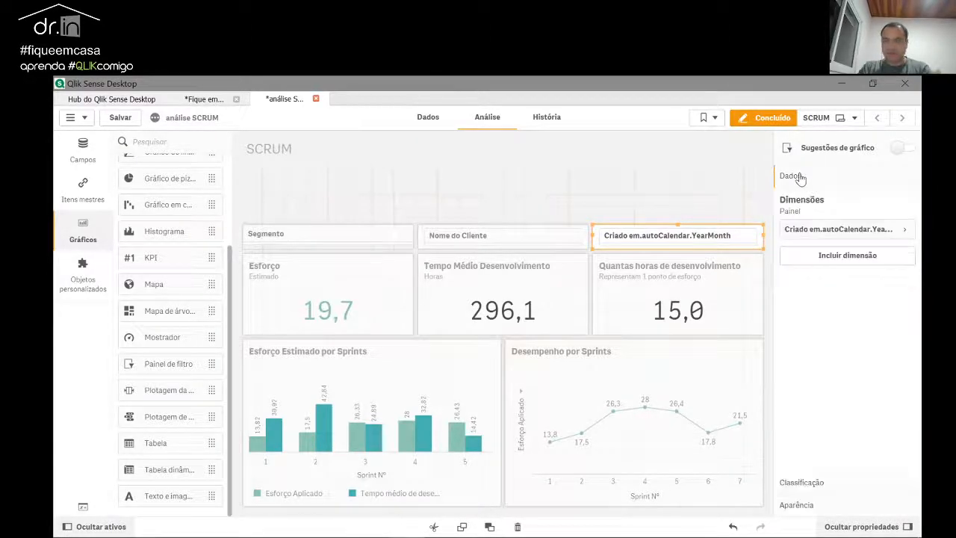
{"action": "left_click", "coordinate": [906, 235]}
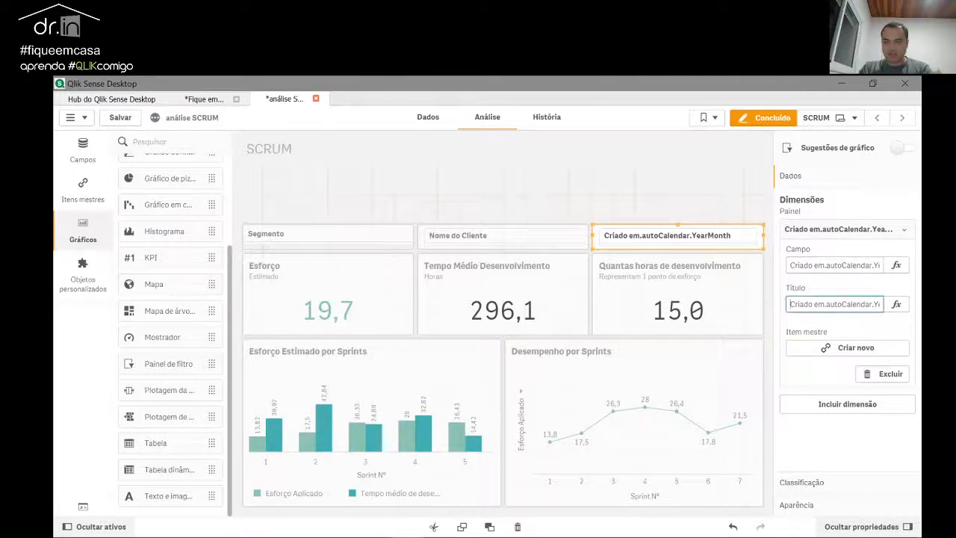
{"action": "left_click", "coordinate": [833, 304]}
{"action": "type", "text": "Data"}
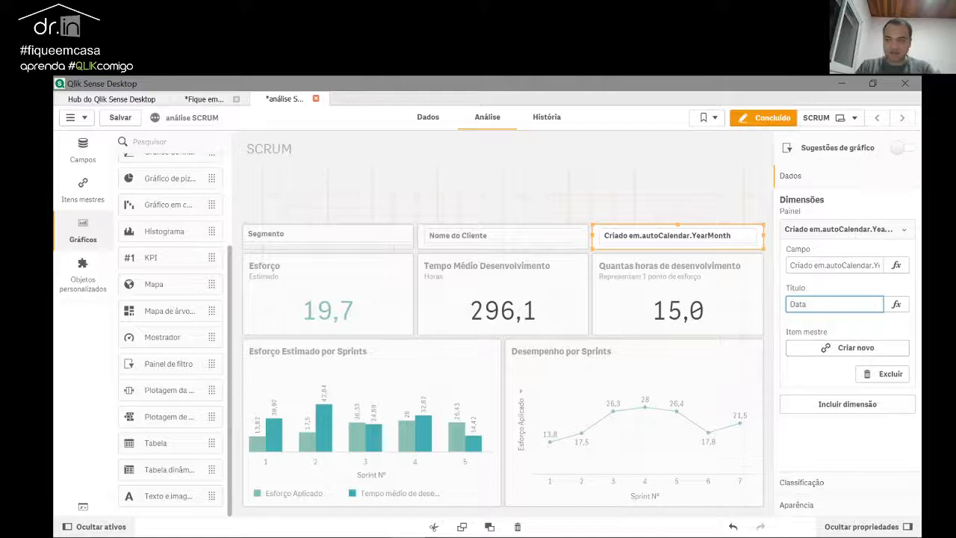
{"action": "key", "text": "Return"}
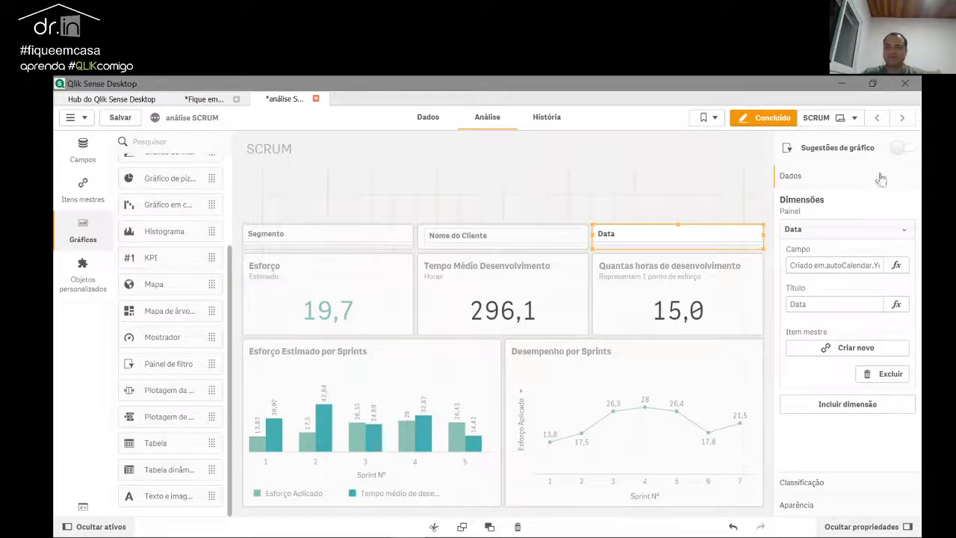
{"action": "left_click", "coordinate": [582, 213]}
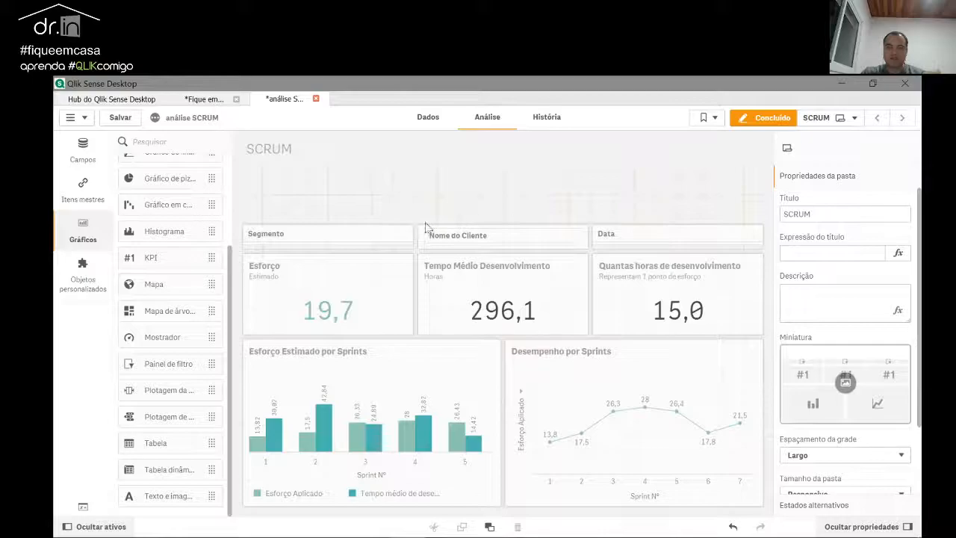
Step: Check the heading in Power BI, return to Qlik Sense and place a full-width Texto e imagem object above the three filter panes
{"action": "key", "text": "alt+Tab"}
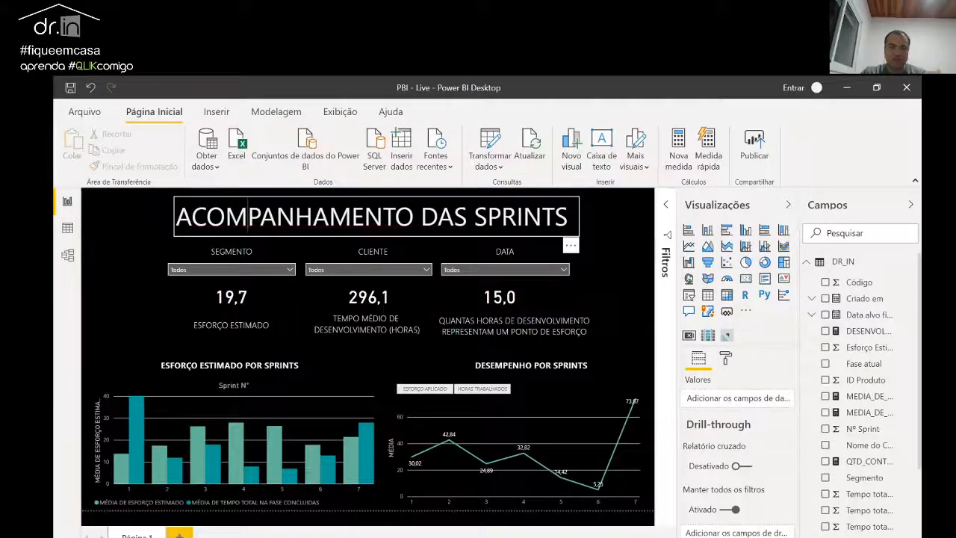
{"action": "key", "text": "alt+Tab"}
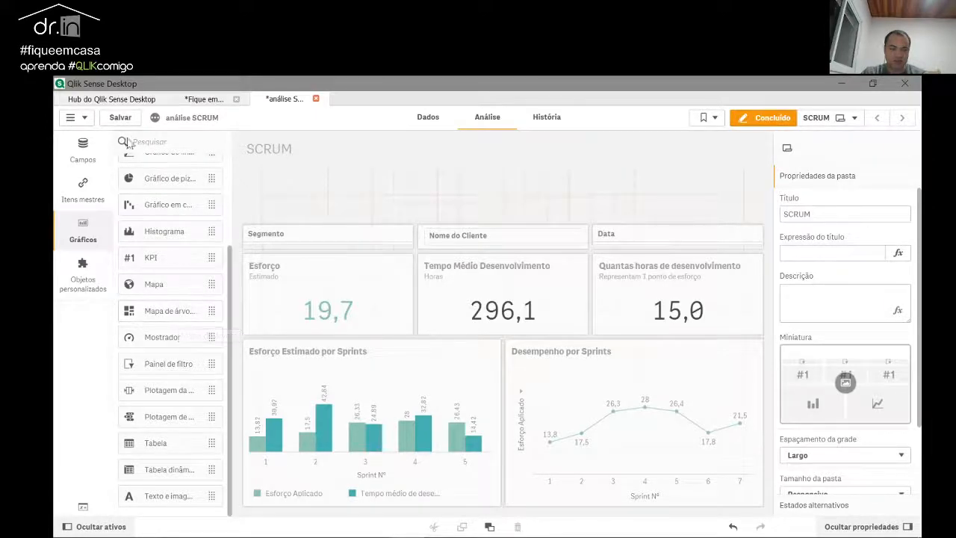
{"action": "left_click_drag", "start_coordinate": [164, 505], "coordinate": [299, 184]}
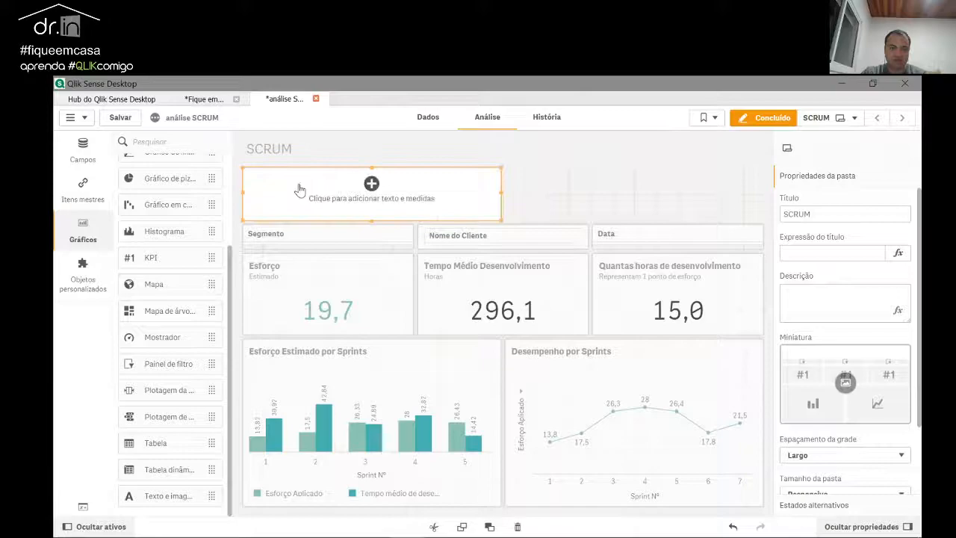
{"action": "left_click_drag", "start_coordinate": [501, 192], "coordinate": [763, 192]}
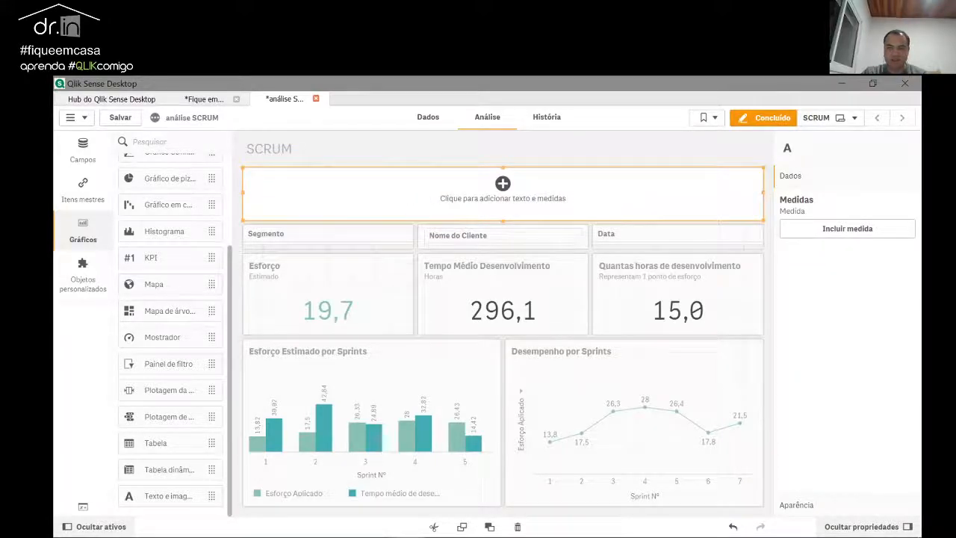
Step: Enter the heading ACOMPANHAMENTO DAS SPRINTS in the new text object, checking the wording in Power BI
{"action": "left_click", "coordinate": [504, 185]}
{"action": "key", "text": "alt+Tab"}
{"action": "key", "text": "alt+Tab"}
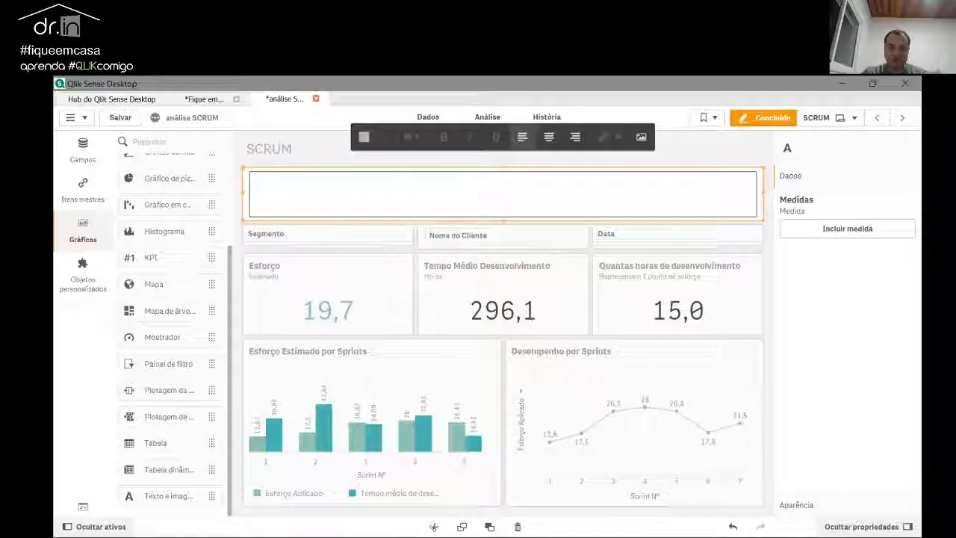
{"action": "type", "text": "ACOMPA"}
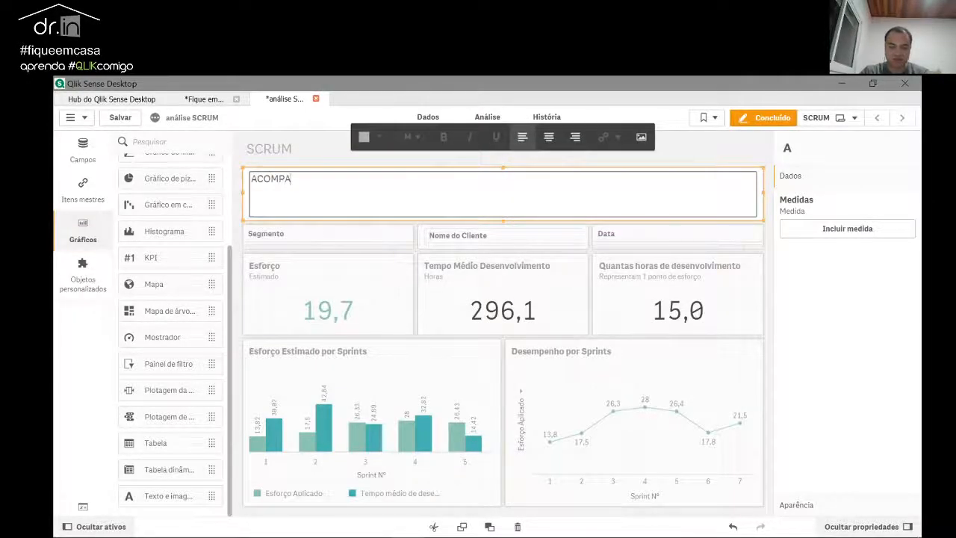
{"action": "type", "text": "NHAMENTO DAS SP"}
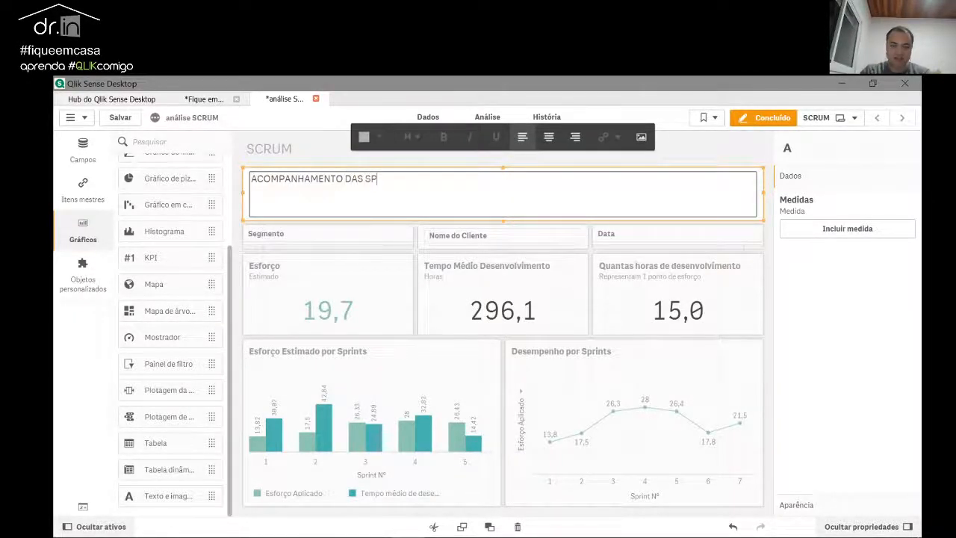
Step: Format the whole ACOMPANHAMENTO DAS SPRINTS heading as bold, centred and size XL
{"action": "key", "text": "shift+Left"}
{"action": "key", "text": "shift+Left"}
{"action": "key", "text": "shift+Left"}
{"action": "key", "text": "shift+Left"}
{"action": "key", "text": "shift+Left"}
{"action": "key", "text": "shift+Left"}
{"action": "key", "text": "shift+Left"}
{"action": "key", "text": "shift+Left"}
{"action": "key", "text": "shift+Left"}
{"action": "key", "text": "shift+Left"}
{"action": "key", "text": "shift+Left"}
{"action": "key", "text": "shift+Left"}
{"action": "key", "text": "shift+Left"}
{"action": "key", "text": "shift+Left"}
{"action": "key", "text": "shift+Left"}
{"action": "key", "text": "shift+Left"}
{"action": "key", "text": "shift+Left"}
{"action": "key", "text": "shift+Left"}
{"action": "key", "text": "shift+Left"}
{"action": "key", "text": "shift+Left"}
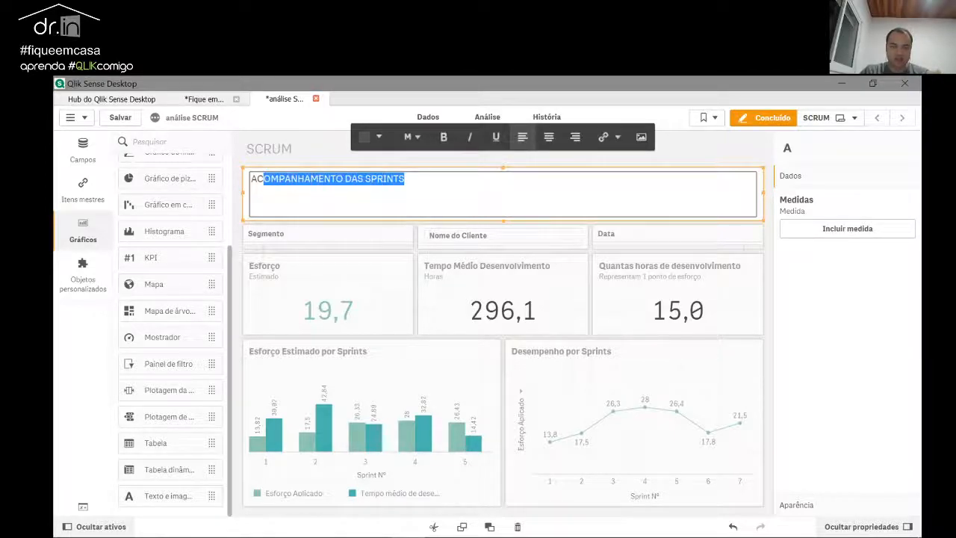
{"action": "left_click", "coordinate": [441, 137]}
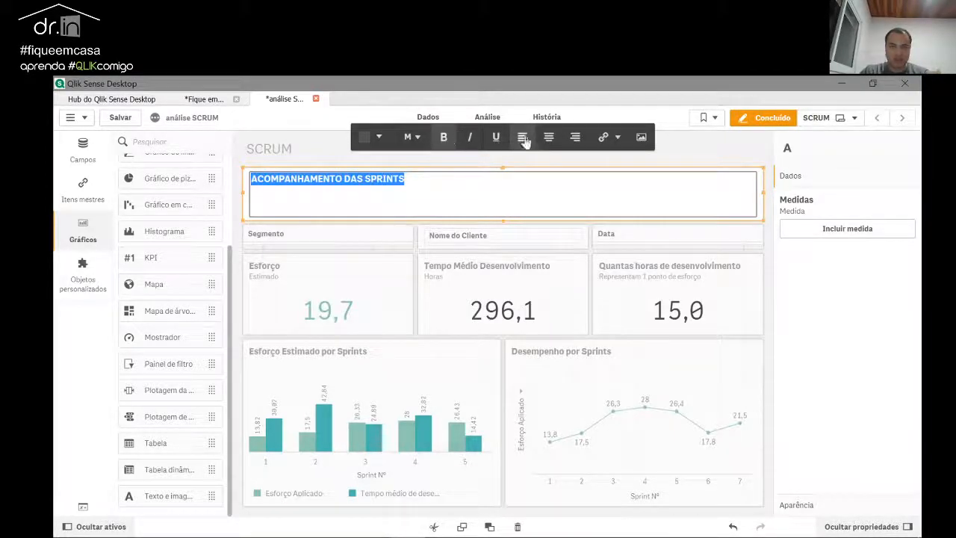
{"action": "left_click", "coordinate": [549, 137]}
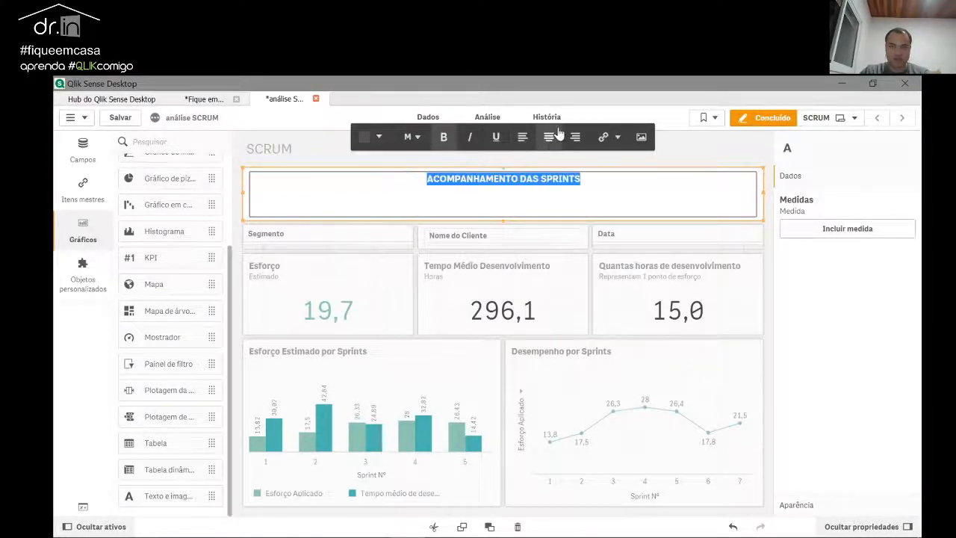
{"action": "left_click", "coordinate": [419, 141]}
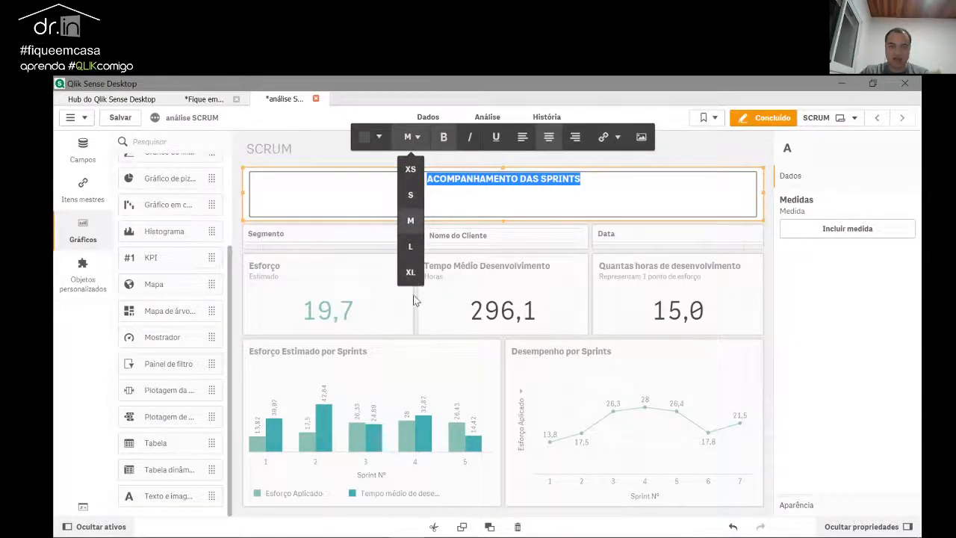
{"action": "left_click", "coordinate": [410, 271]}
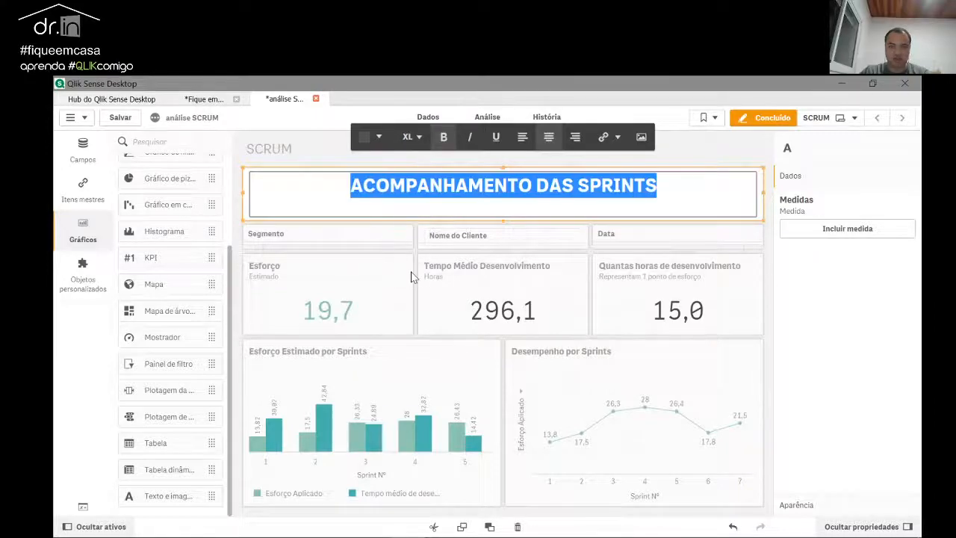
{"action": "left_click", "coordinate": [333, 166]}
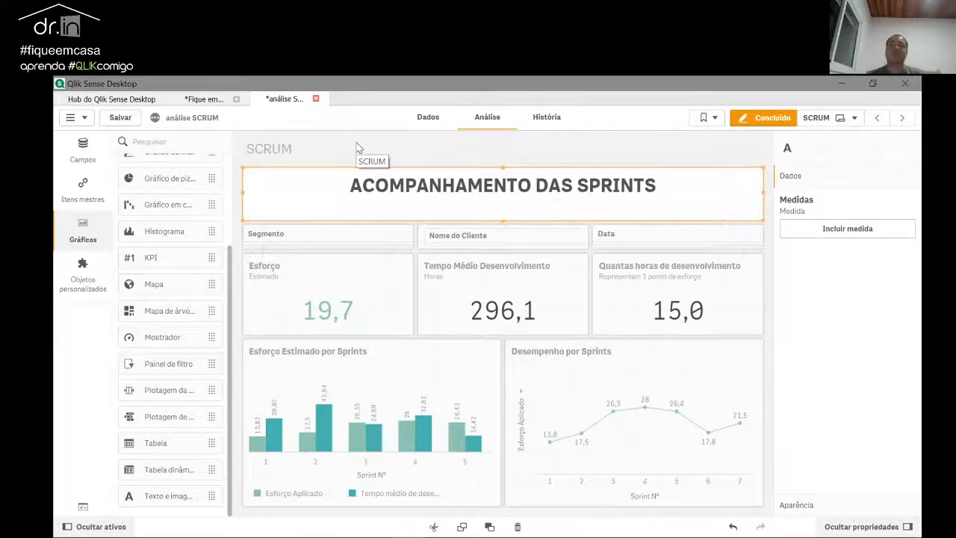
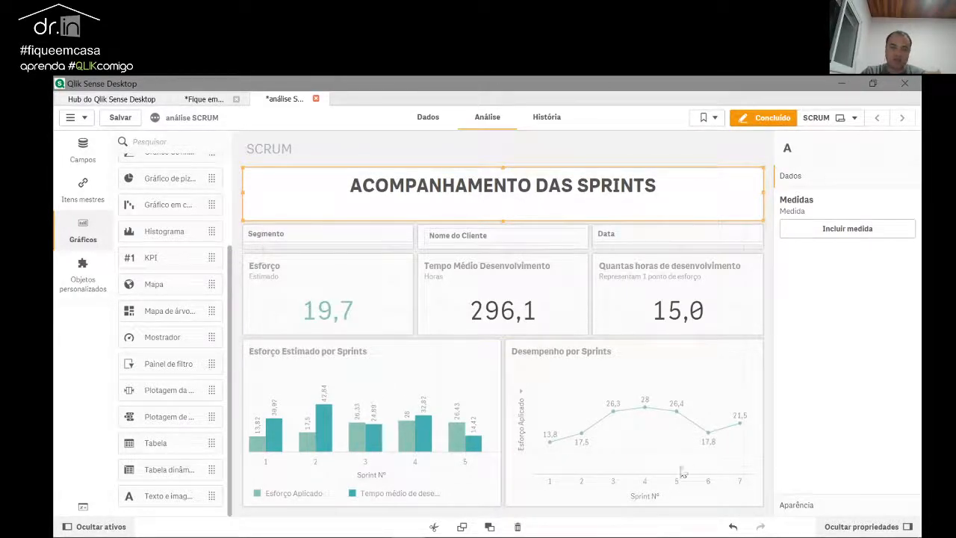
Step: Compare the Qlik Sense sheet with the Power BI report and return to Qlik Sense
{"action": "key", "text": "alt+Tab"}
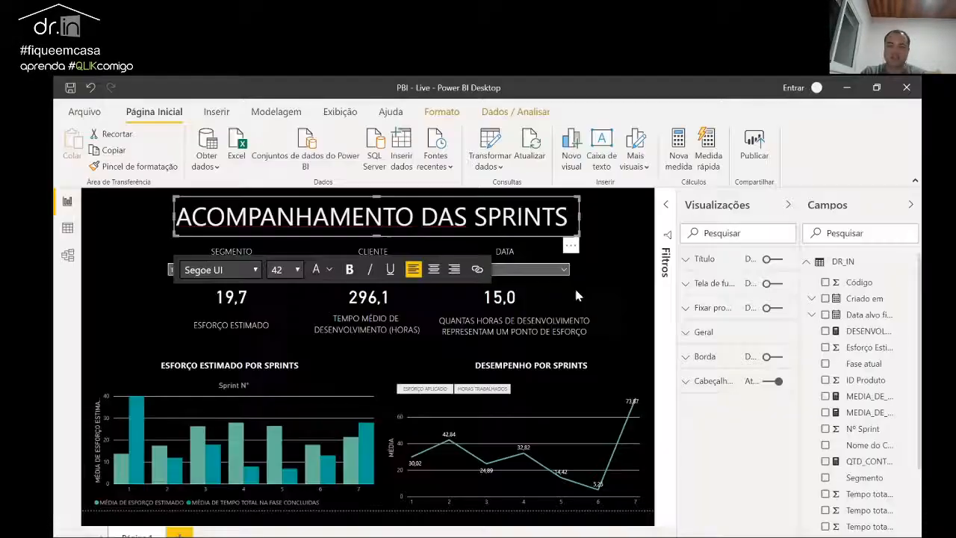
{"action": "left_click", "coordinate": [638, 294]}
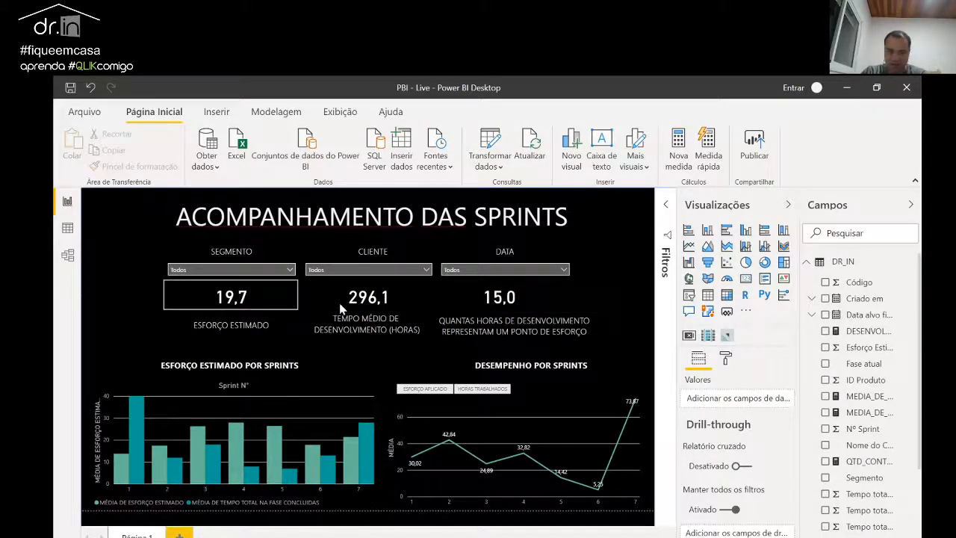
{"action": "key", "text": "alt+Tab"}
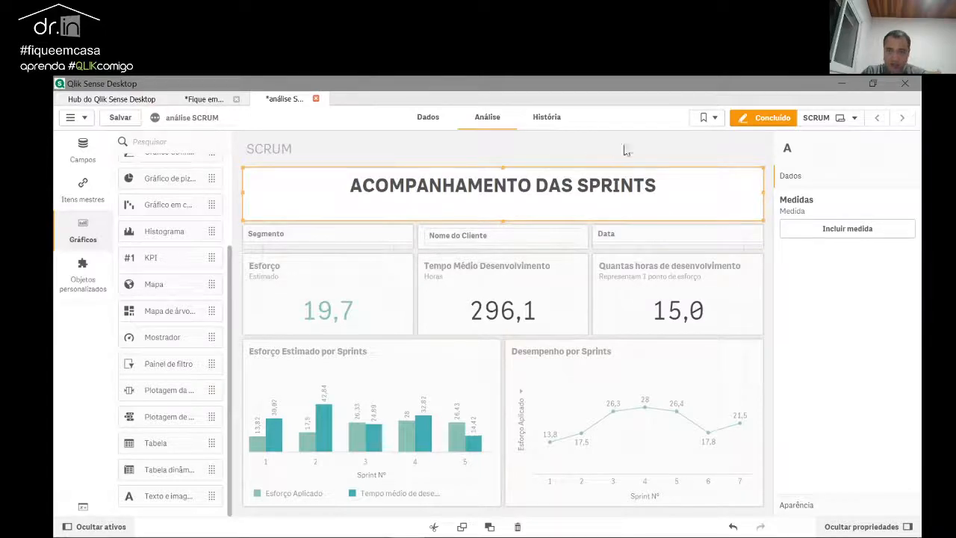
Step: Finish editing the SCRUM sheet and filter it by SEGMENTO 2 in the Segmento pane
{"action": "left_click", "coordinate": [756, 124]}
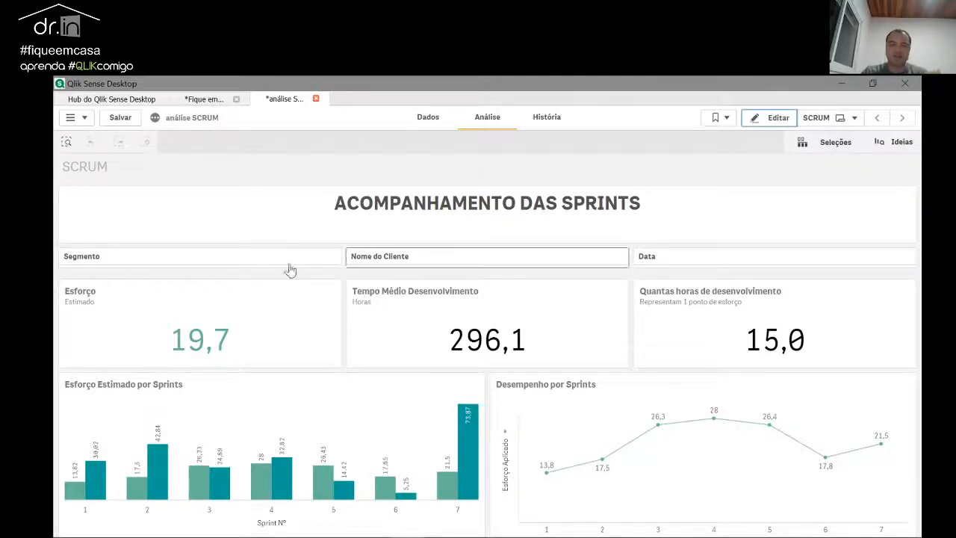
{"action": "left_click", "coordinate": [257, 264]}
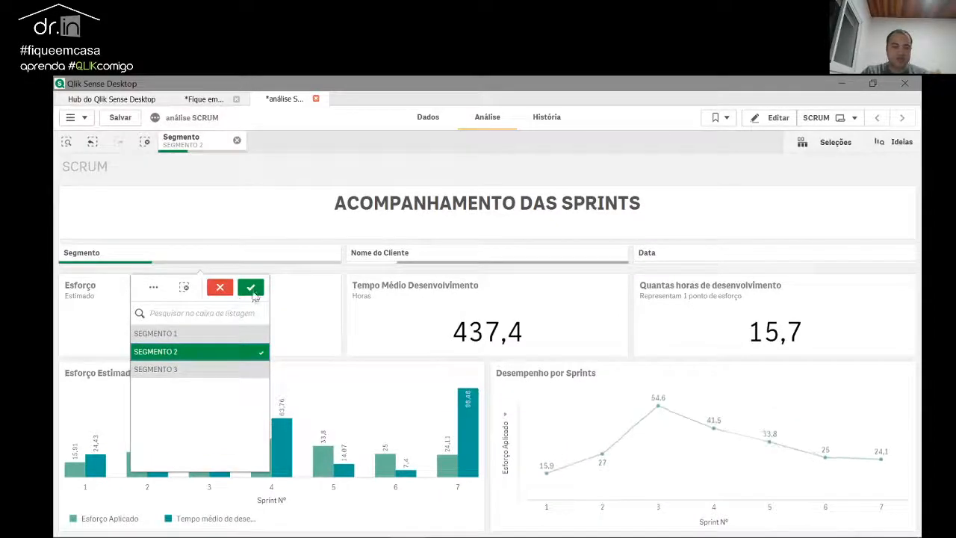
{"action": "left_click", "coordinate": [251, 287]}
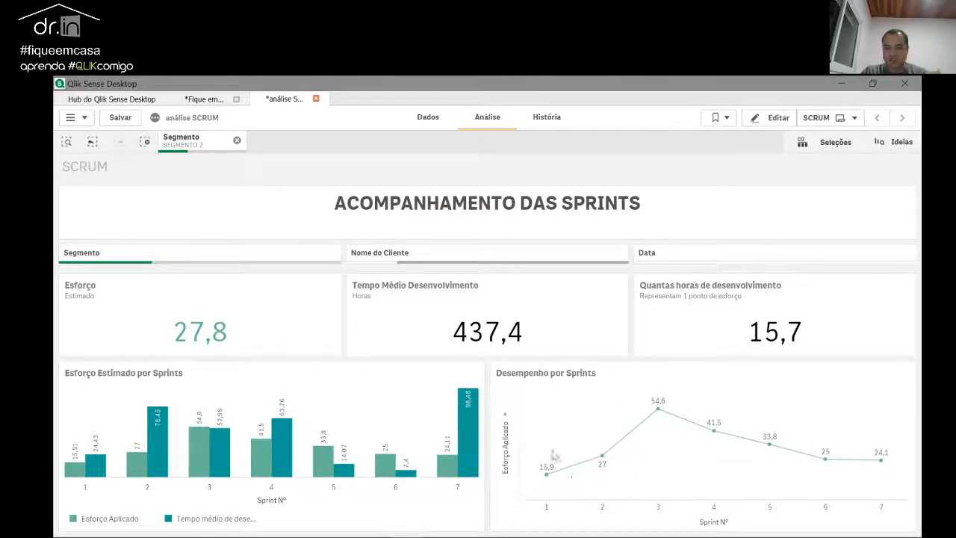
Step: Switch the Desempenho por Sprints chart to Horas trabalhadas and back to Esforço Aplicado, and clear the Segmento selection
{"action": "left_click", "coordinate": [506, 417]}
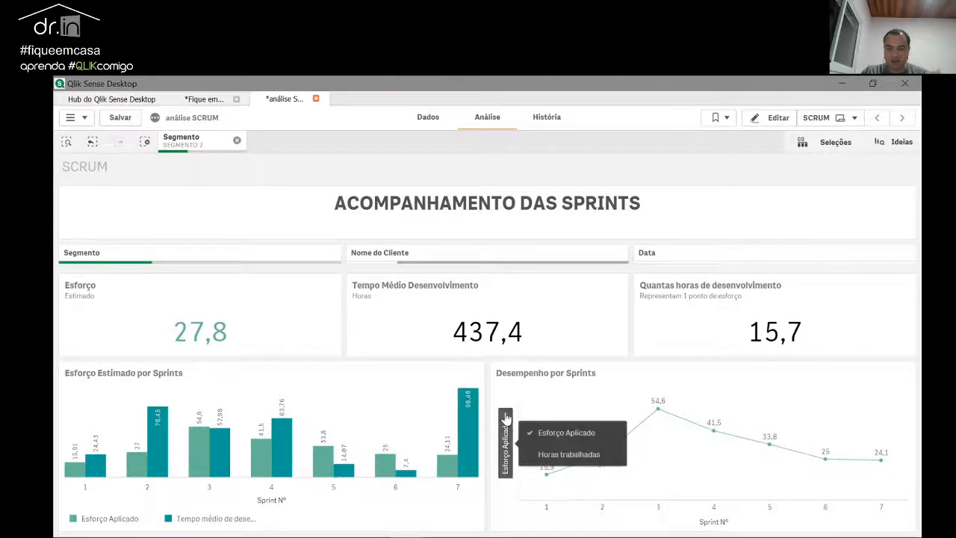
{"action": "left_click", "coordinate": [566, 453]}
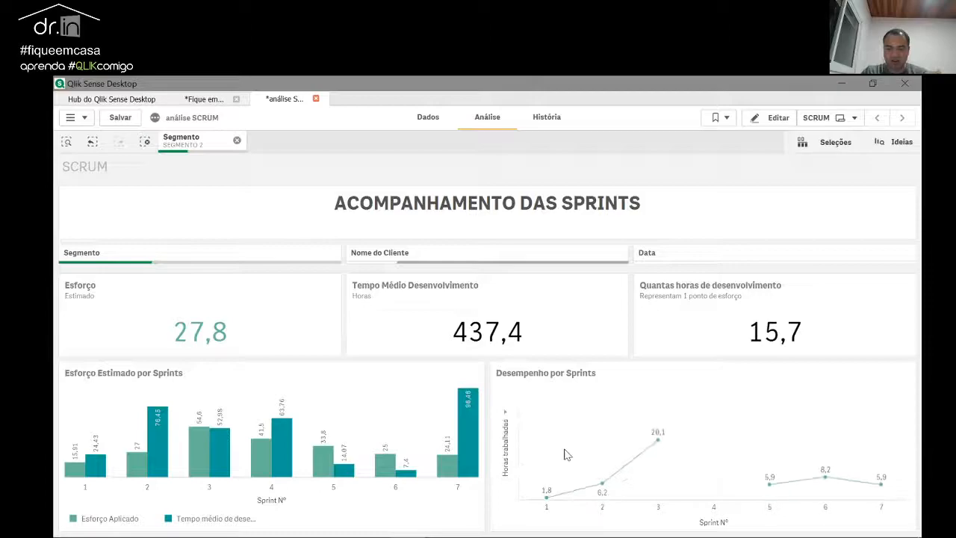
{"action": "left_click", "coordinate": [507, 422]}
{"action": "left_click", "coordinate": [549, 454]}
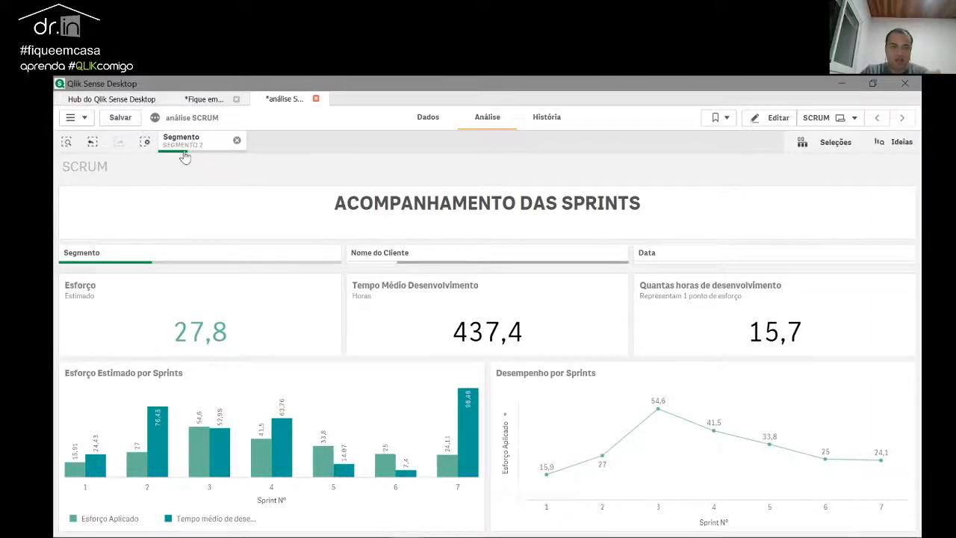
{"action": "left_click", "coordinate": [236, 144]}
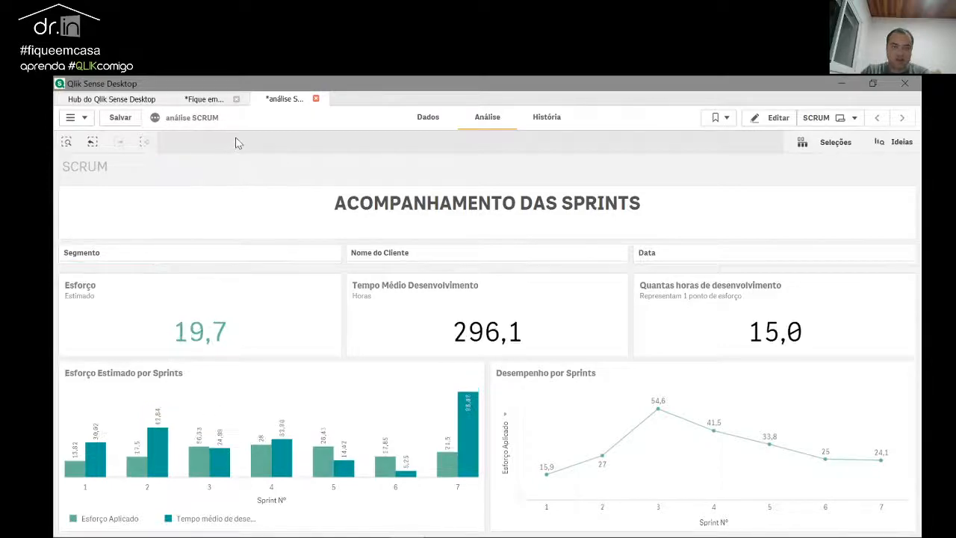
Step: Filter the sheet by client M in the Nome do Cliente pane and check the dates listed in the Data pane
{"action": "left_click", "coordinate": [454, 257]}
{"action": "left_click", "coordinate": [433, 383]}
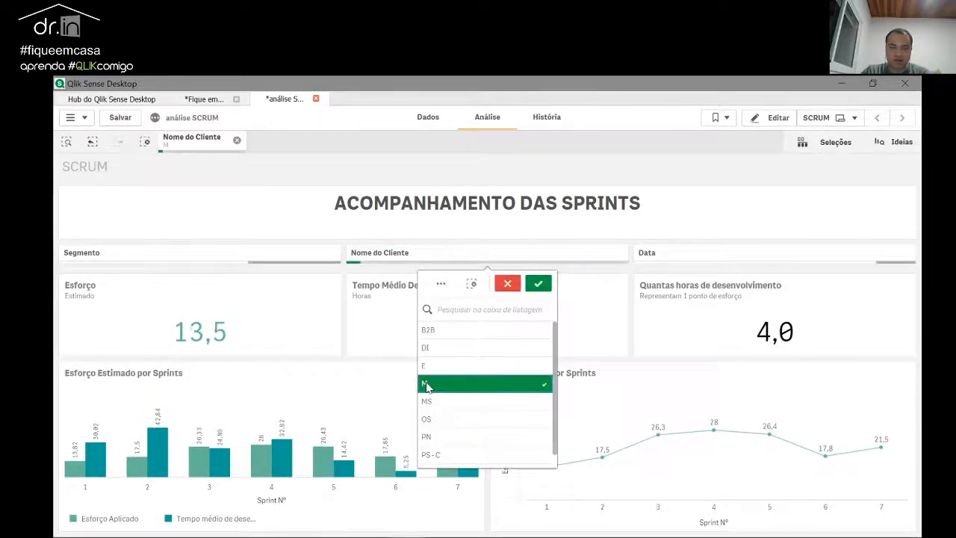
{"action": "left_click", "coordinate": [537, 285]}
{"action": "left_click", "coordinate": [669, 257]}
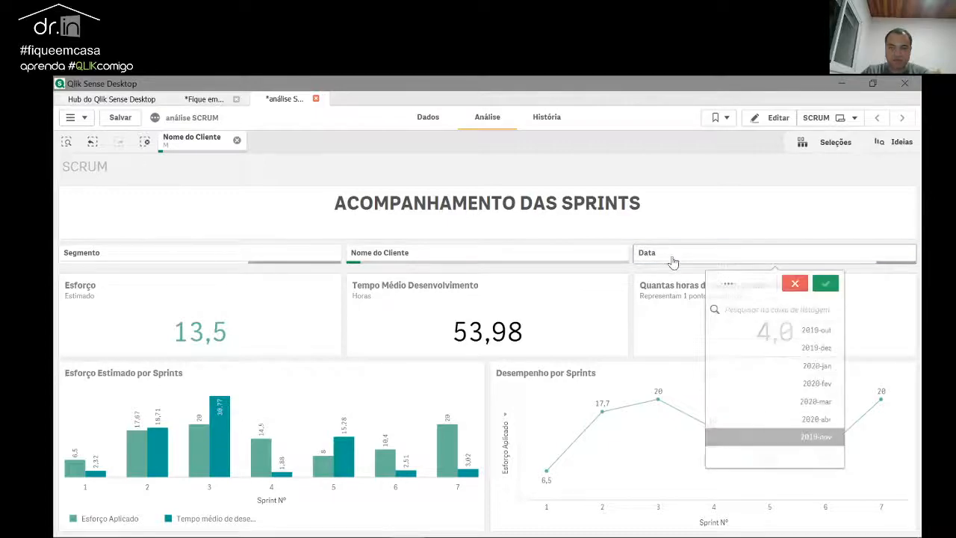
{"action": "left_click", "coordinate": [538, 259]}
{"action": "left_click", "coordinate": [517, 251]}
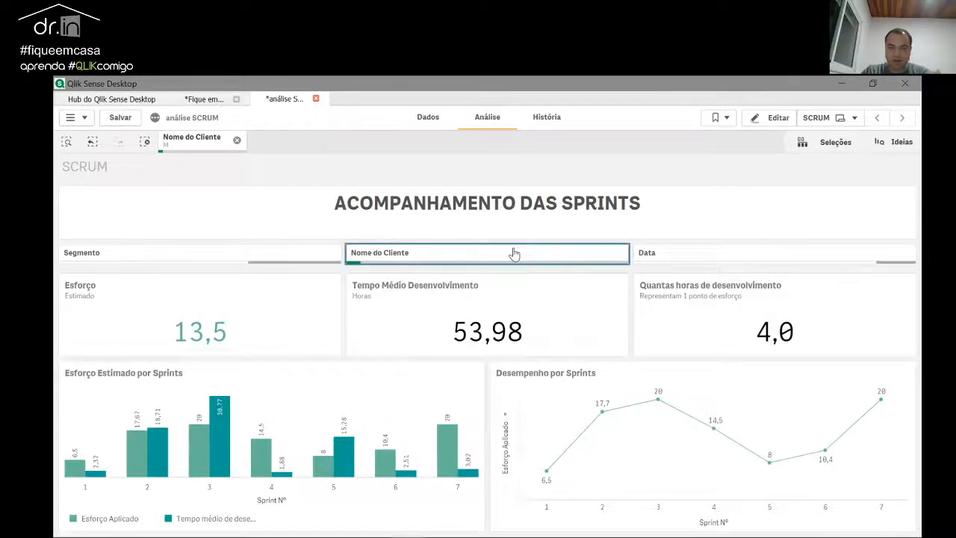
Step: Alternate the Desempenho por Sprints chart between its two measures, leave it on Horas trabalhadas, and clear the Nome do Cliente selection
{"action": "left_click", "coordinate": [505, 441]}
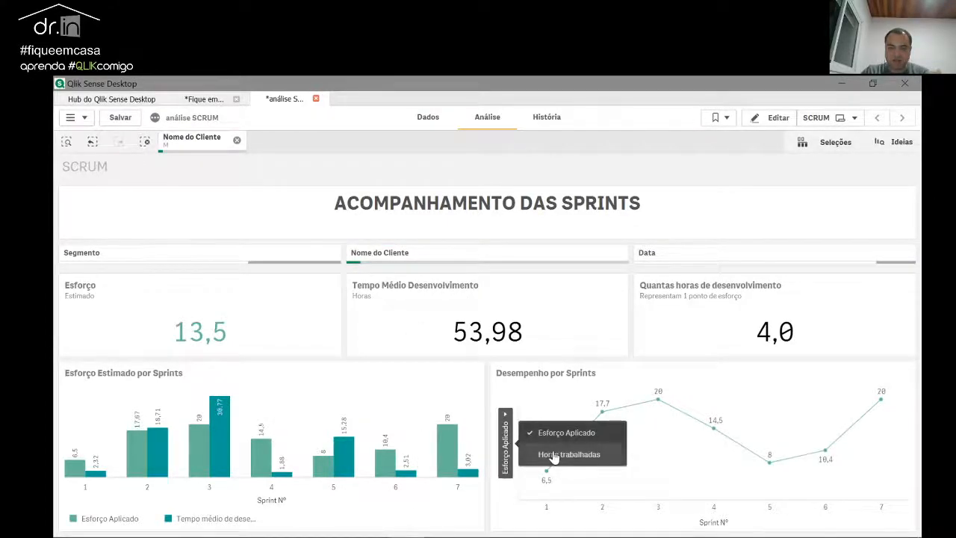
{"action": "left_click", "coordinate": [549, 458]}
{"action": "left_click", "coordinate": [506, 442]}
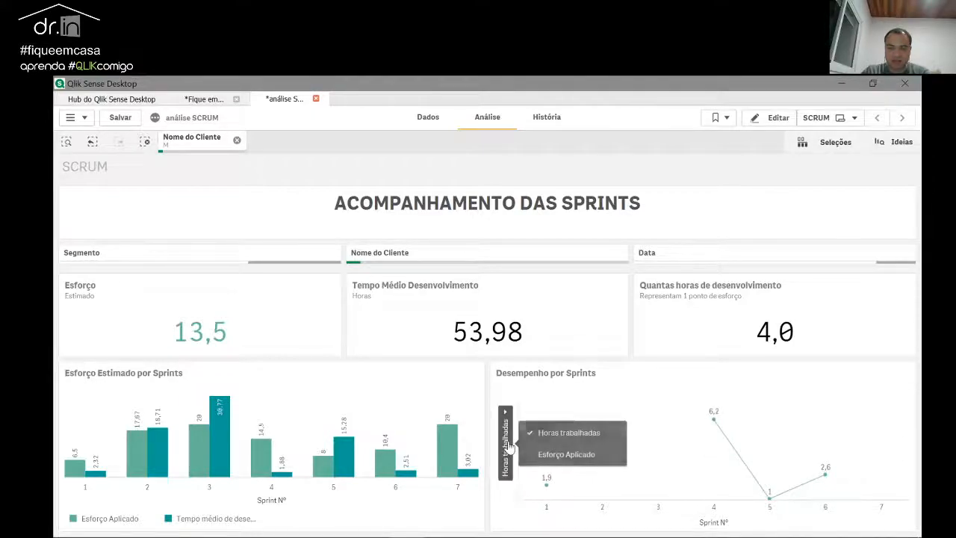
{"action": "left_click", "coordinate": [546, 458]}
{"action": "left_click", "coordinate": [507, 452]}
{"action": "left_click", "coordinate": [549, 455]}
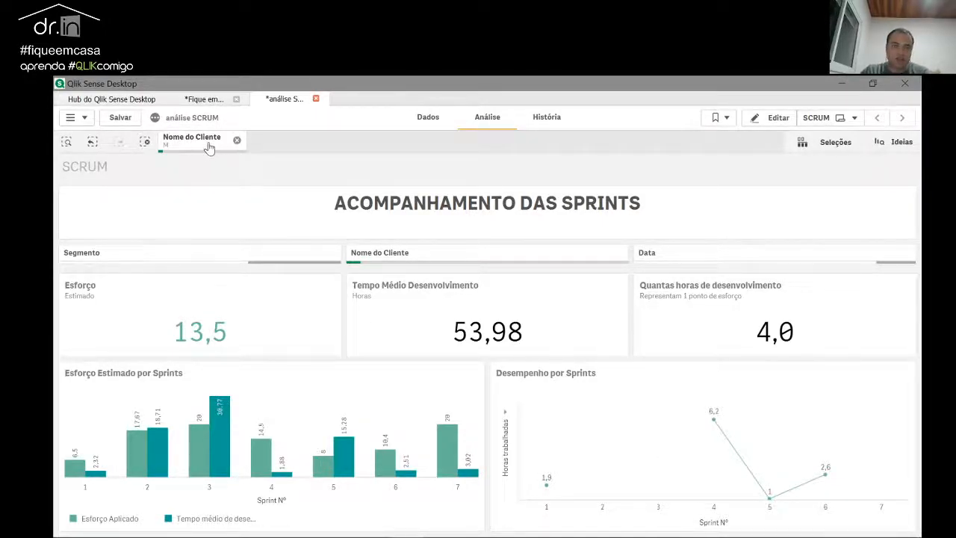
{"action": "left_click", "coordinate": [236, 142]}
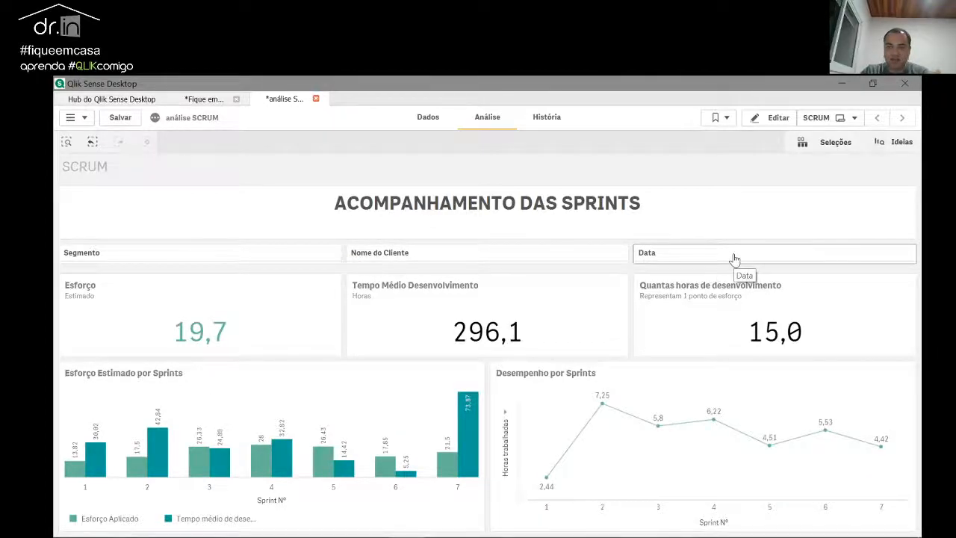
Step: Filter the sheet by 2019-dez in the Data pane
{"action": "left_click", "coordinate": [734, 259]}
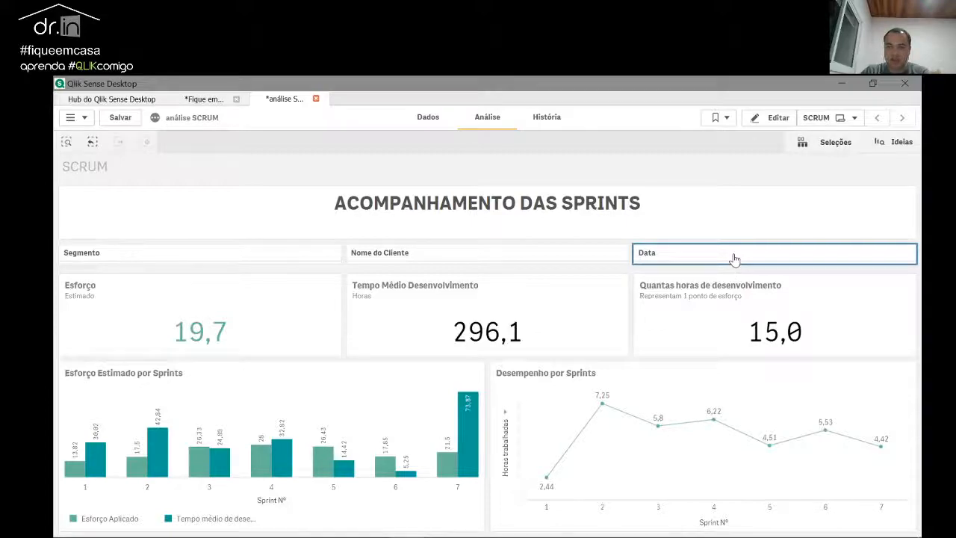
{"action": "left_click", "coordinate": [683, 251]}
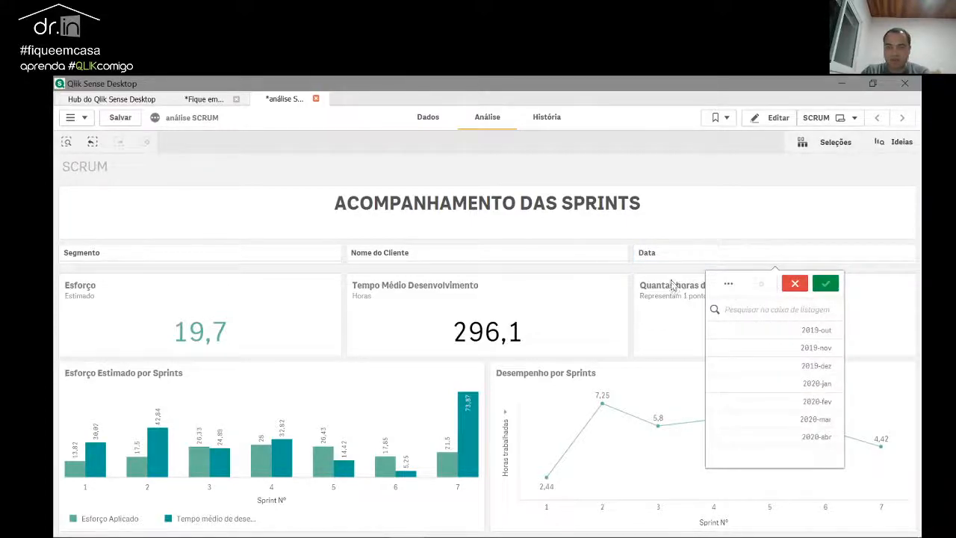
{"action": "left_click", "coordinate": [816, 365]}
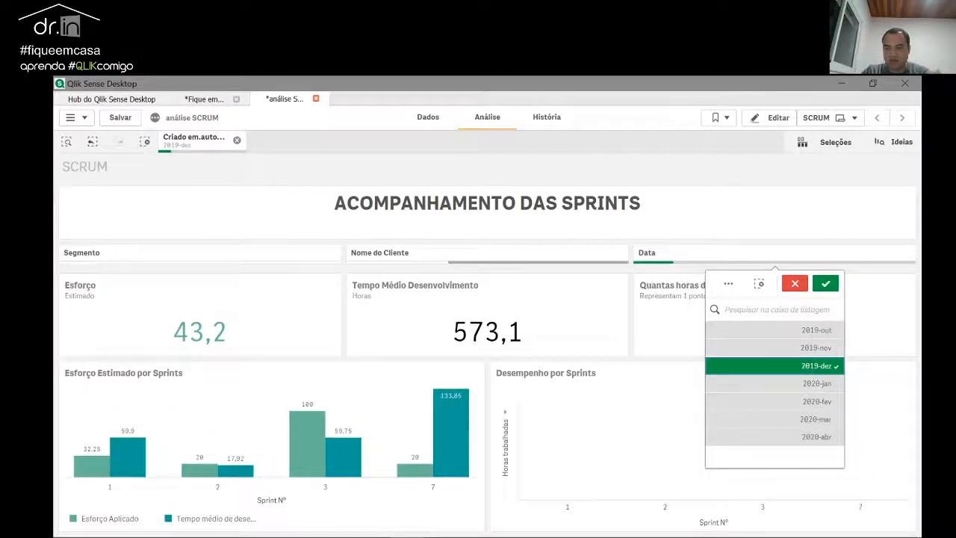
{"action": "left_click", "coordinate": [826, 283]}
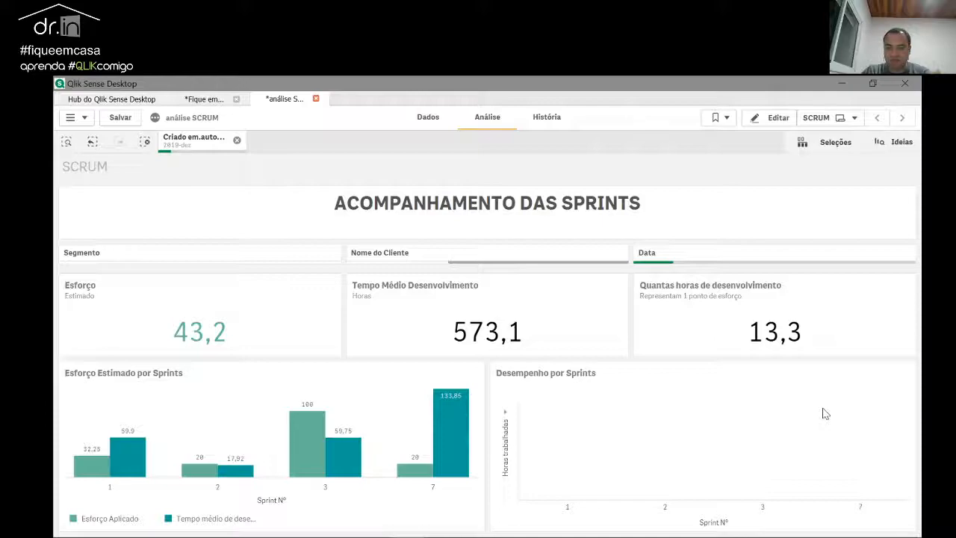
Step: Set the Desempenho por Sprints chart to the Esforço Aplicado measure and clear the date selection
{"action": "left_click", "coordinate": [506, 445]}
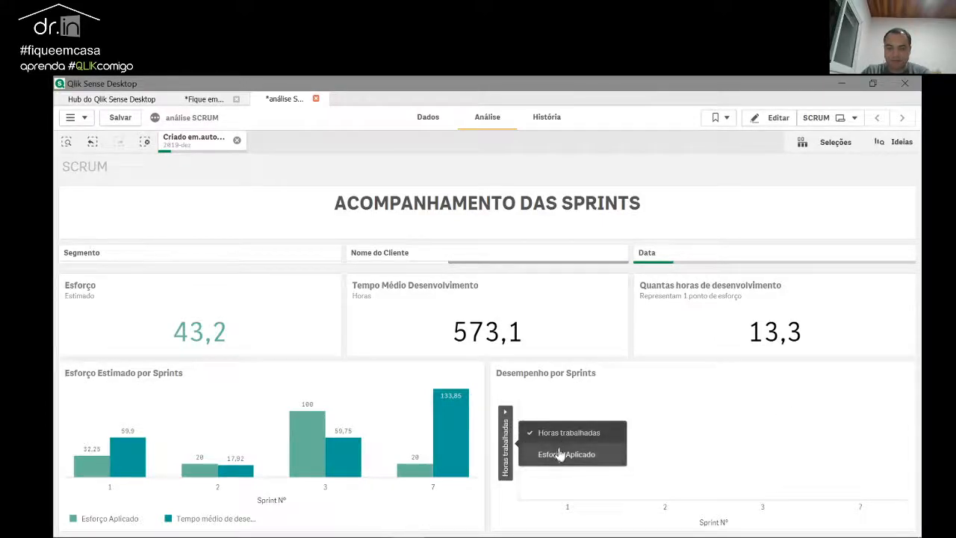
{"action": "left_click", "coordinate": [560, 454]}
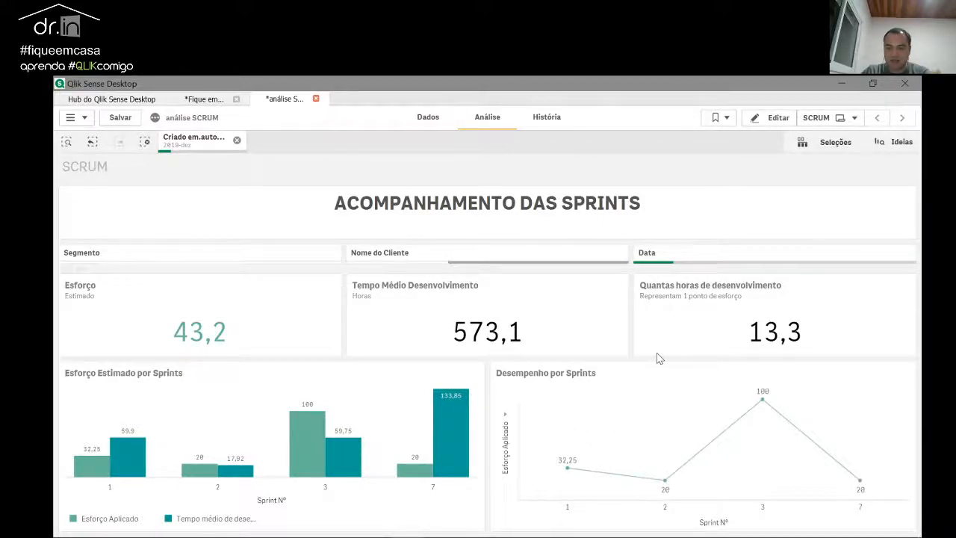
{"action": "left_click", "coordinate": [236, 141]}
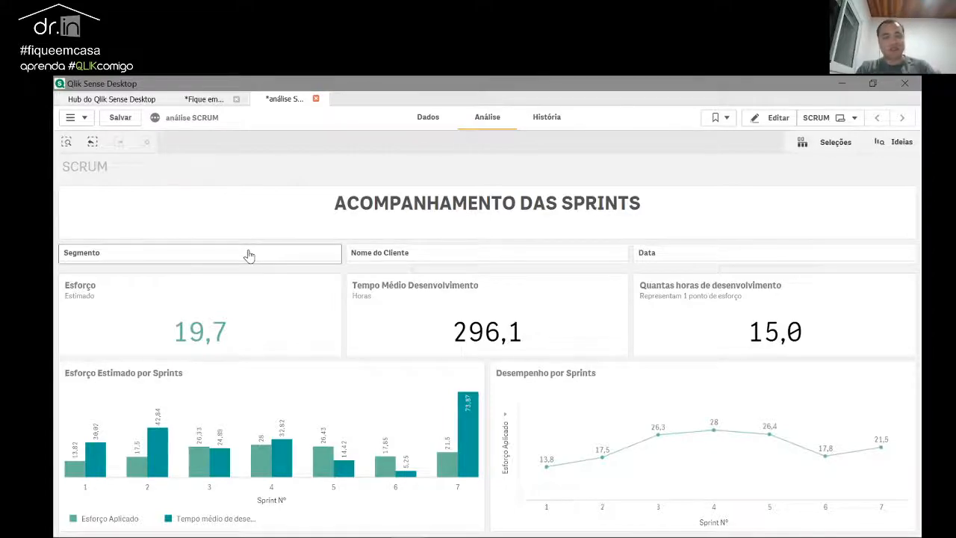
Step: Compare the unfiltered Qlik Sense sheet with the Power BI report and return to Qlik Sense
{"action": "key", "text": "alt+Tab"}
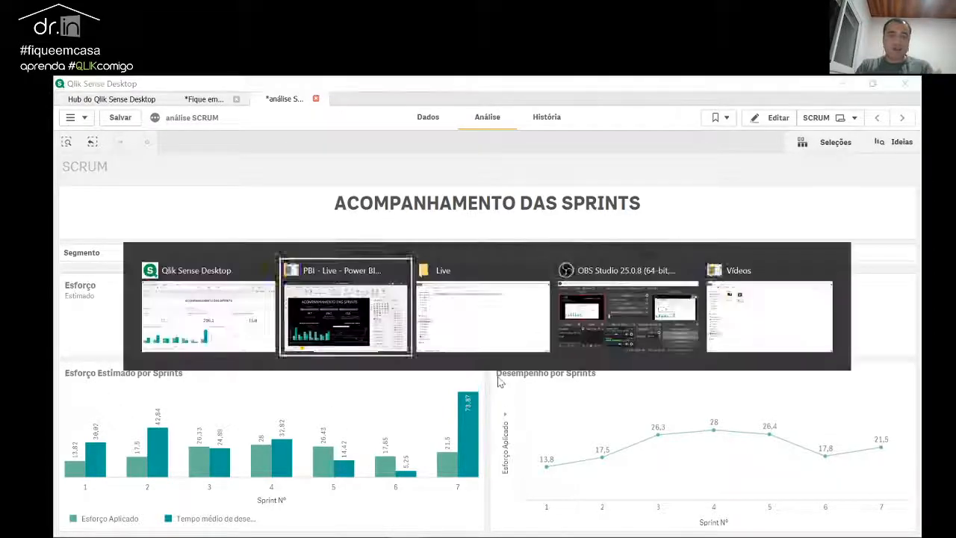
{"action": "key", "text": "alt+Tab"}
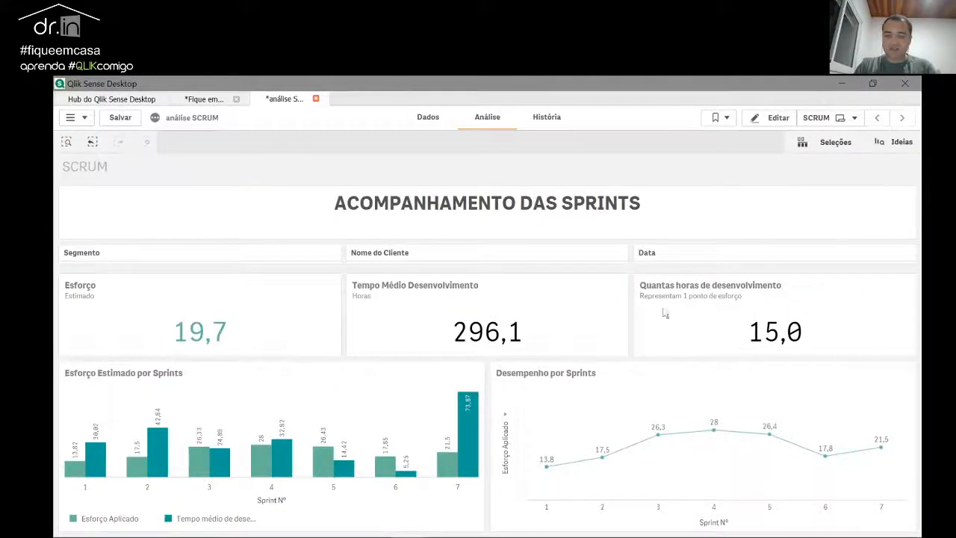
{"action": "key", "text": "alt+Tab"}
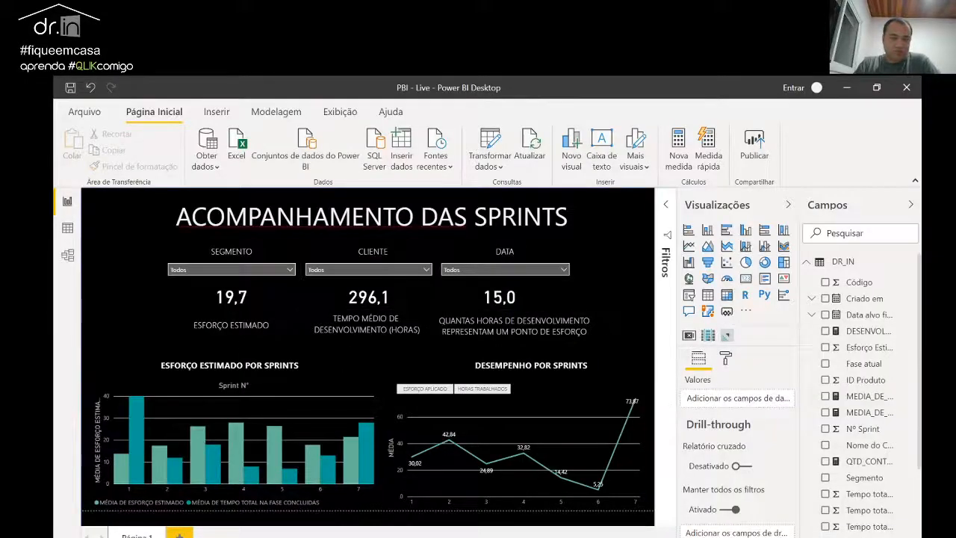
{"action": "key", "text": "alt+Tab"}
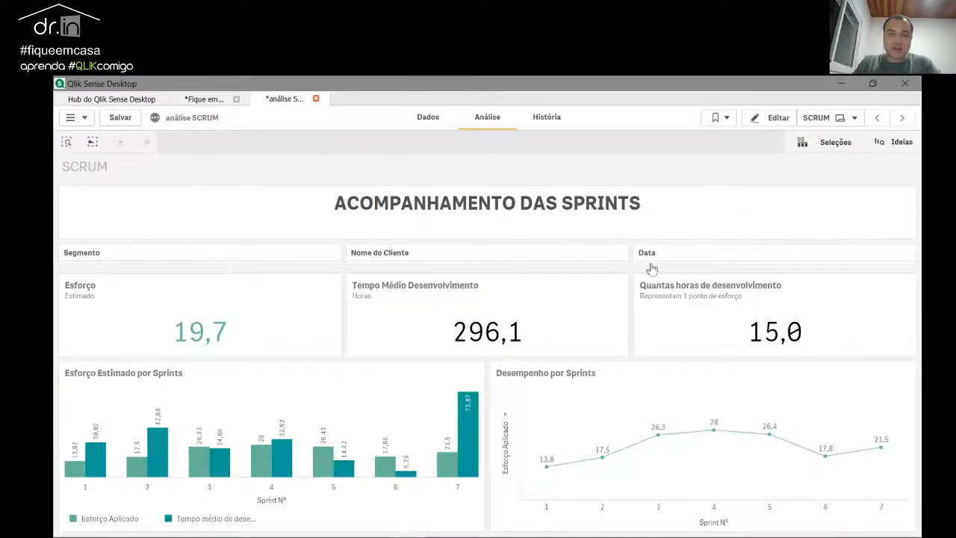